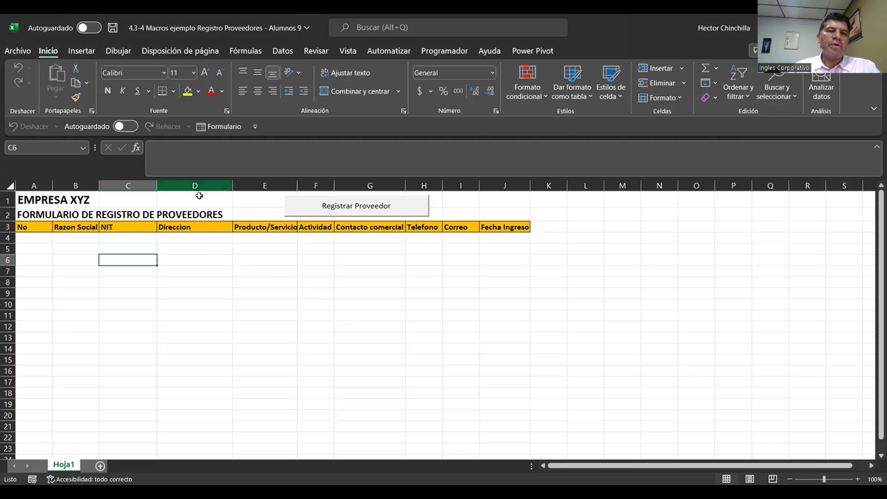
- View the RegistrarProv macro in Módulo1 from the Programador tab, then return to the supplier sheet
{"action": "left_click", "coordinate": [441, 53]}
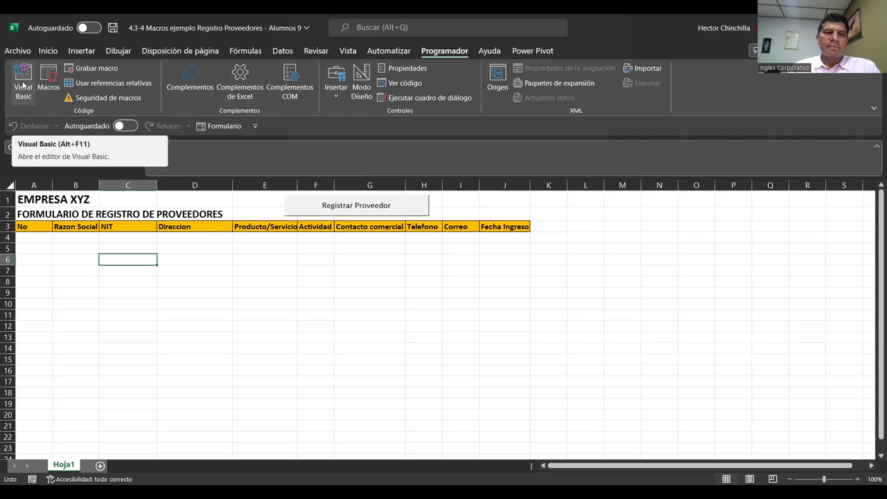
{"action": "left_click", "coordinate": [22, 82]}
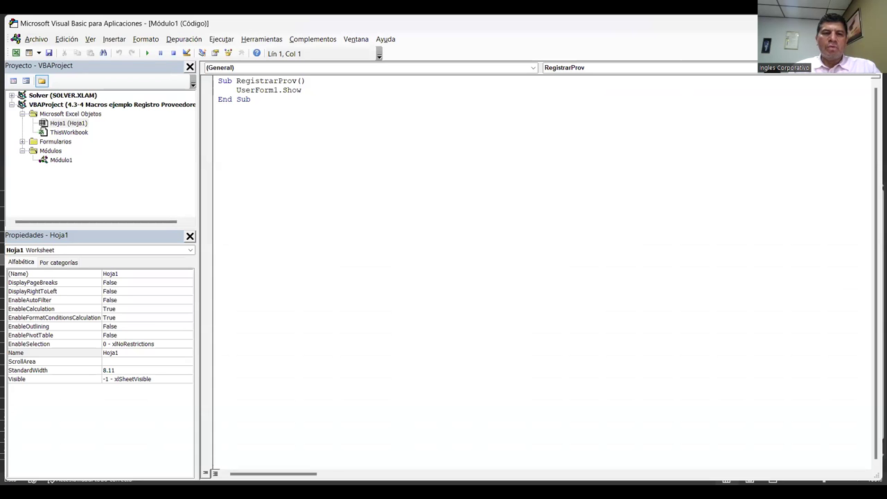
{"action": "key", "text": "alt+F11"}
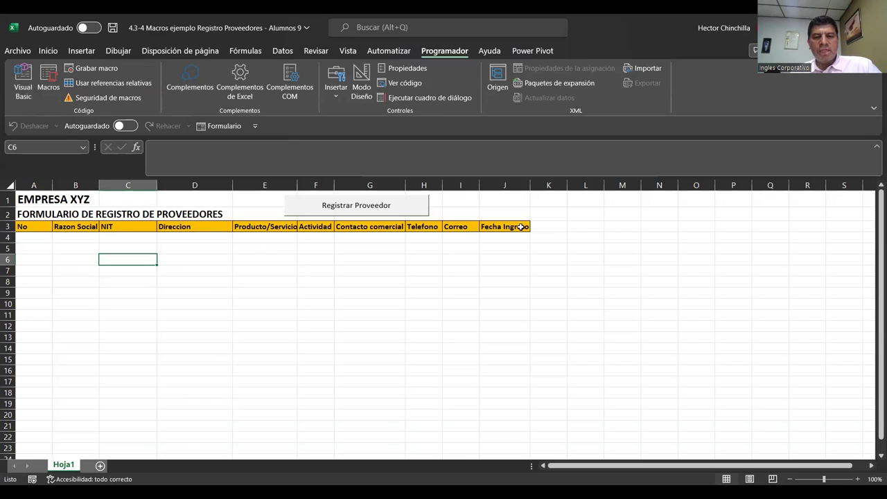
{"action": "left_click", "coordinate": [36, 237]}
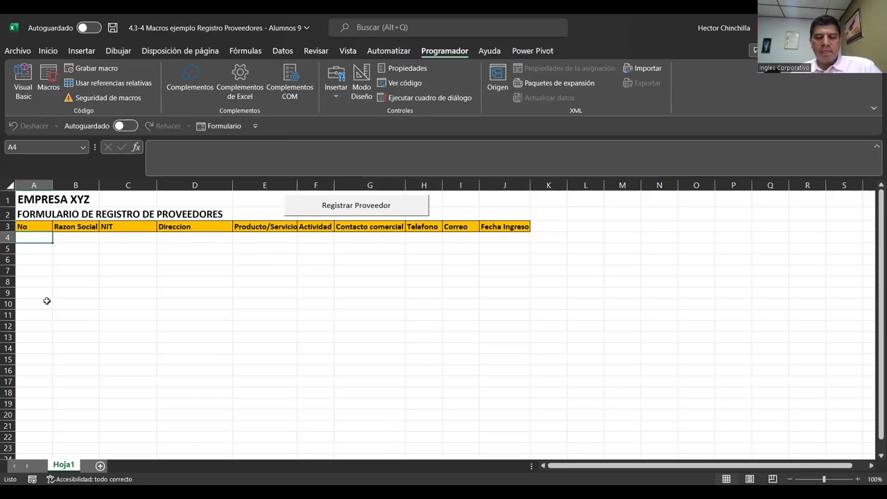
{"action": "type", "text": "4343"}
{"action": "key", "text": "Tab"}
{"action": "type", "text": "sdsds"}
{"action": "key", "text": "Tab"}
{"action": "type", "text": "wewe"}
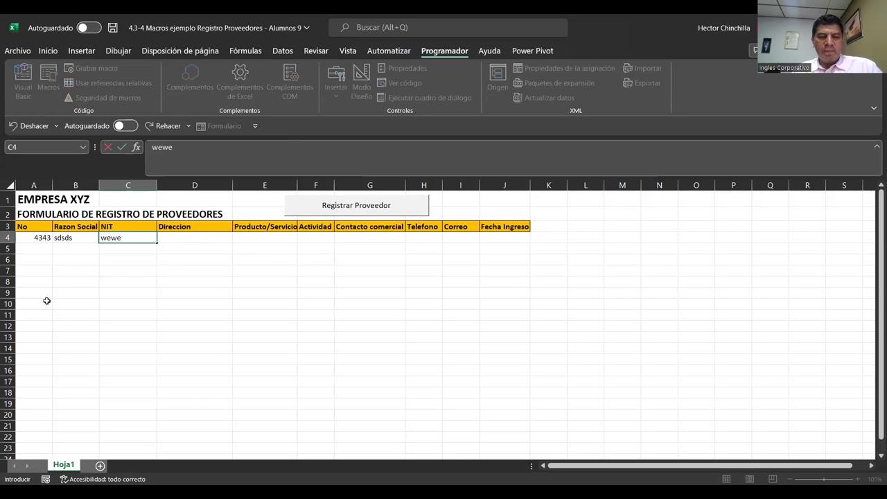
{"action": "key", "text": "Return"}
{"action": "key", "text": "Up"}
{"action": "key", "text": "ctrl+z"}
{"action": "key", "text": "ctrl+z"}
{"action": "key", "text": "ctrl+z"}
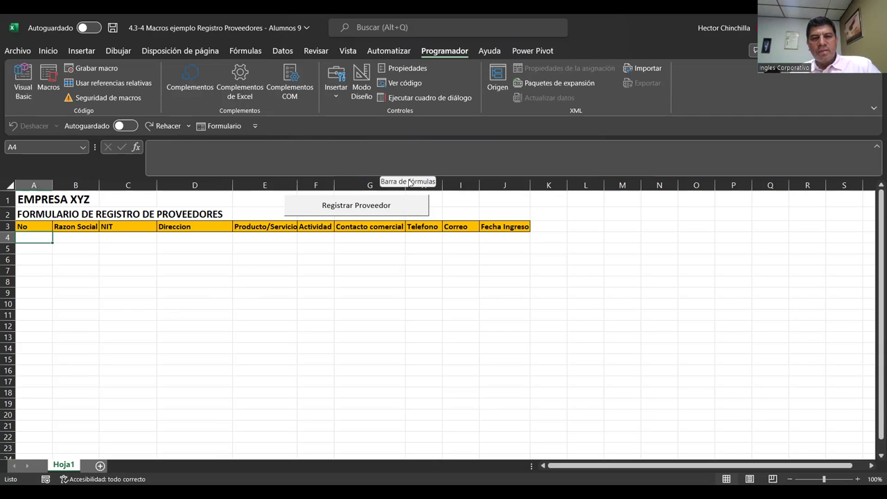
{"action": "left_click", "coordinate": [351, 206]}
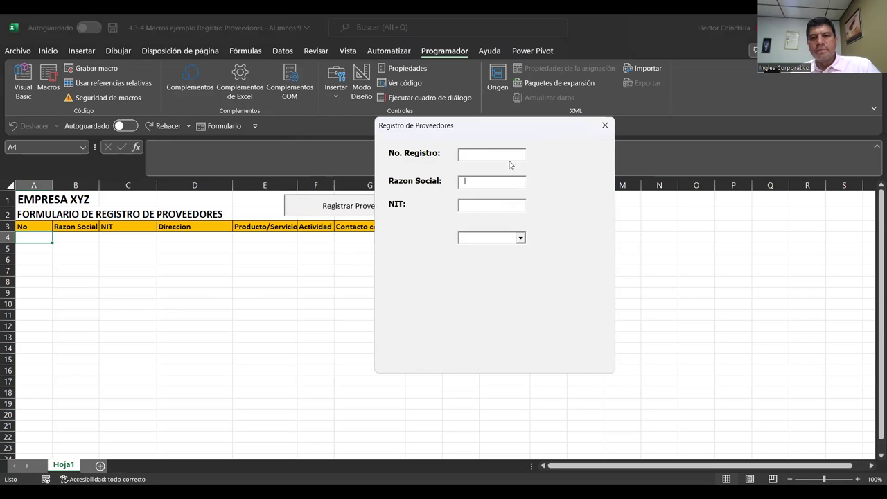
{"action": "left_click", "coordinate": [603, 127]}
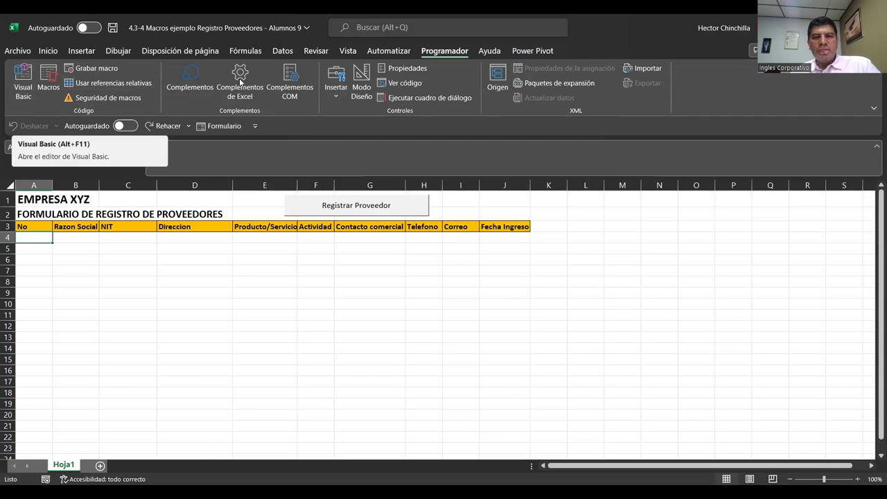
- Open the VBA editor on Módulo1 and browse the Insertar, Ejecutar and Formato menus
{"action": "left_click", "coordinate": [25, 78]}
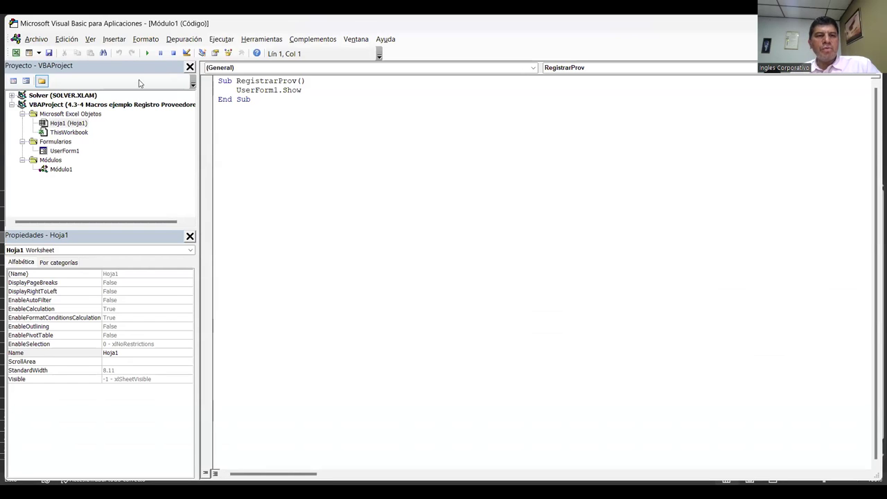
{"action": "left_click", "coordinate": [114, 39]}
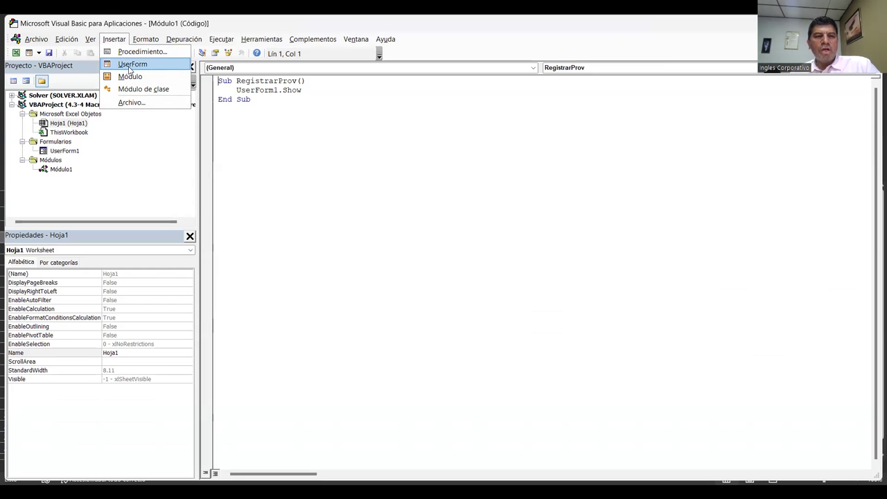
{"action": "key", "text": "Right"}
{"action": "key", "text": "Right"}
{"action": "key", "text": "Right"}
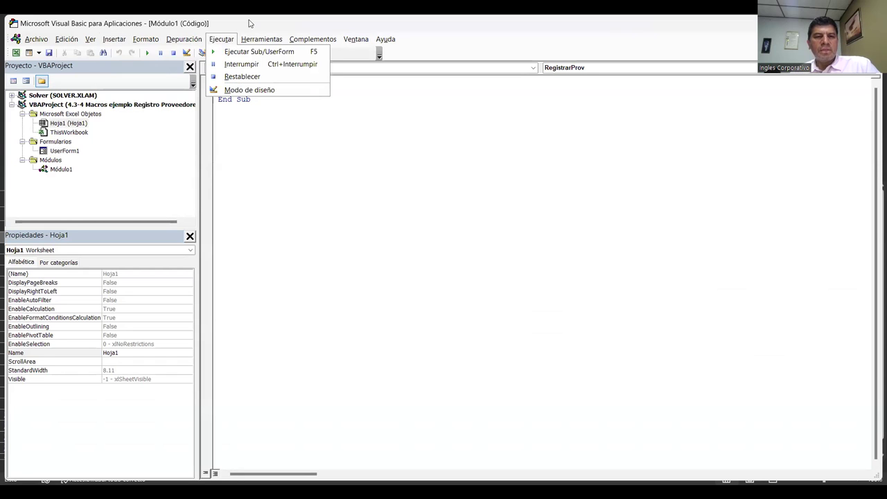
{"action": "key", "text": "Left"}
{"action": "key", "text": "Left"}
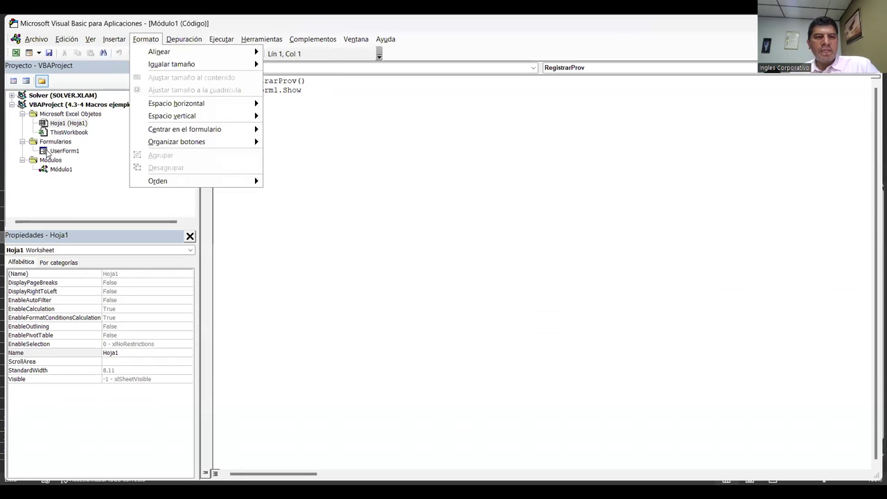
- Open UserForm1 in the designer, enlarge it to height 416.4, and place the Toolbox beside it
{"action": "double_click", "coordinate": [46, 153]}
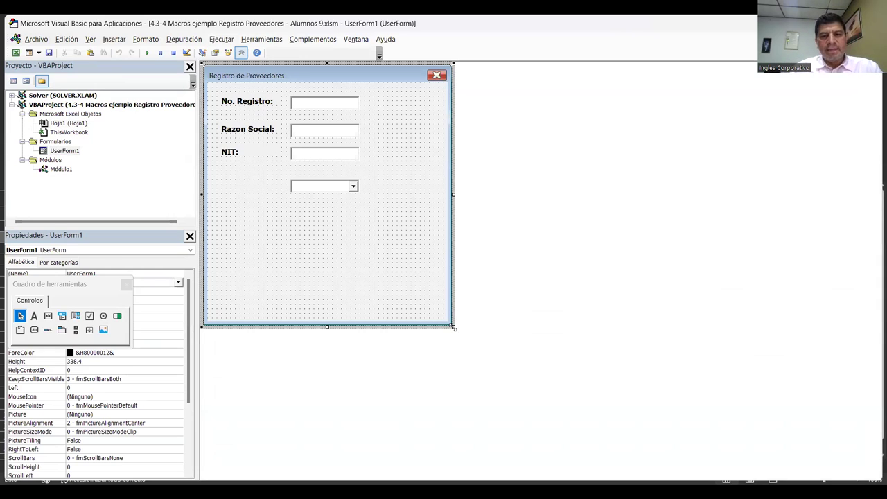
{"action": "left_click_drag", "start_coordinate": [454, 327], "coordinate": [514, 386]}
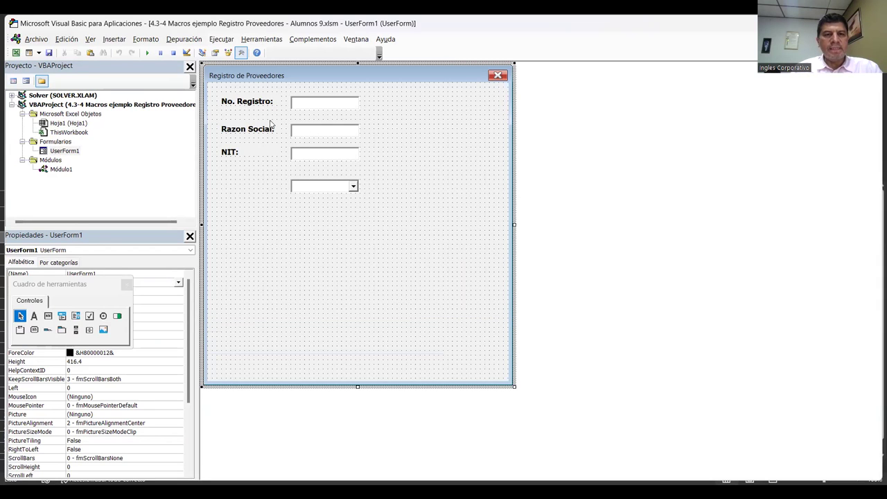
{"action": "left_click", "coordinate": [19, 54]}
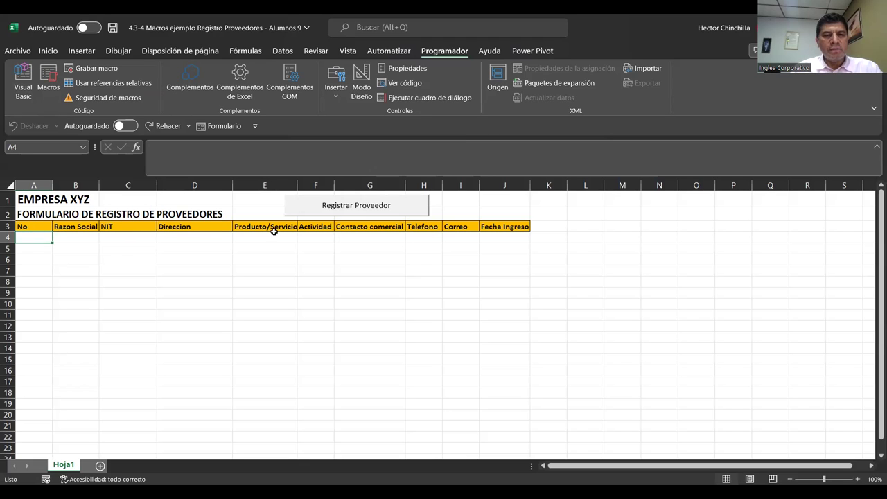
{"action": "left_click", "coordinate": [22, 85]}
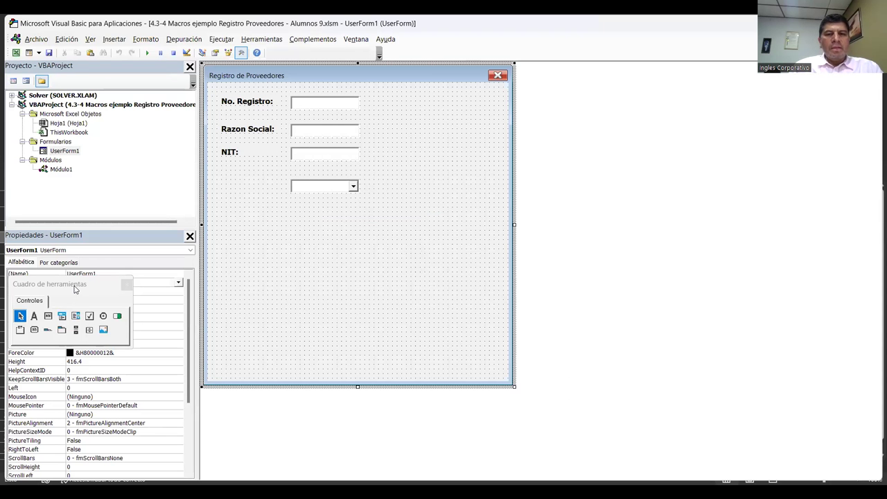
{"action": "left_click_drag", "start_coordinate": [75, 290], "coordinate": [594, 196]}
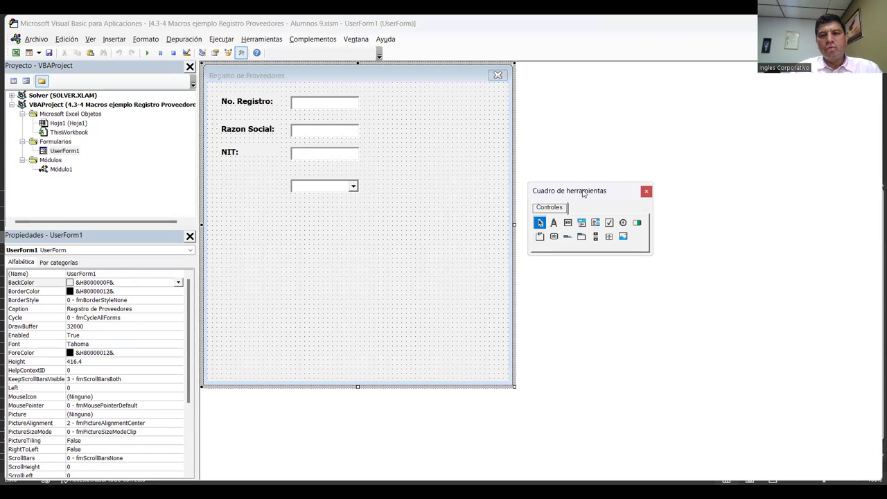
{"action": "left_click_drag", "start_coordinate": [585, 195], "coordinate": [581, 170]}
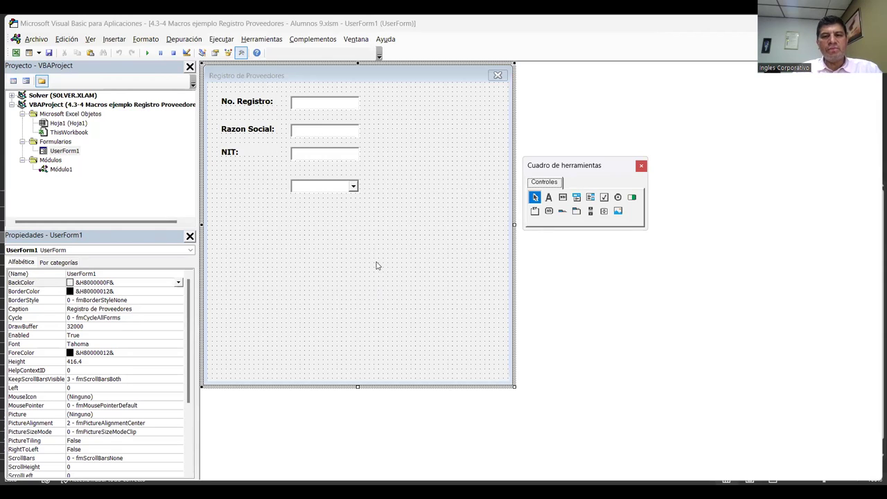
{"action": "left_click", "coordinate": [340, 187]}
{"action": "left_click", "coordinate": [330, 157]}
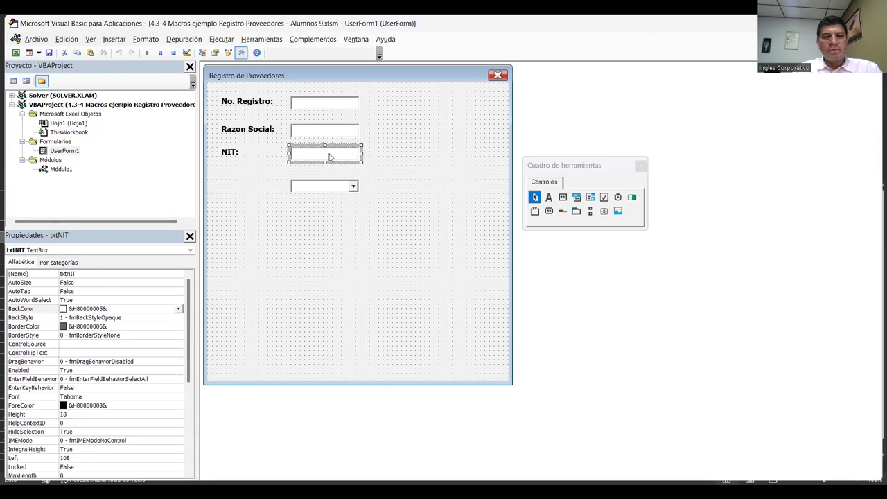
{"action": "left_click", "coordinate": [326, 135]}
{"action": "left_click", "coordinate": [326, 107]}
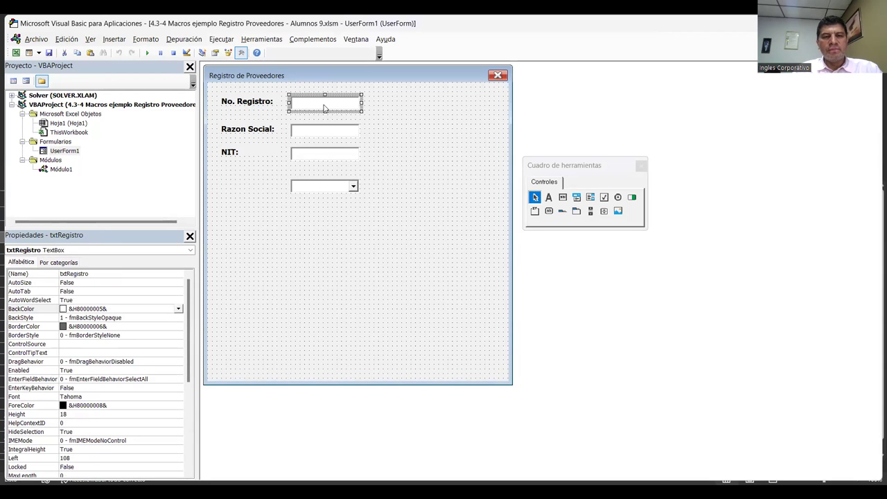
{"action": "left_click", "coordinate": [255, 108]}
{"action": "left_click", "coordinate": [262, 130]}
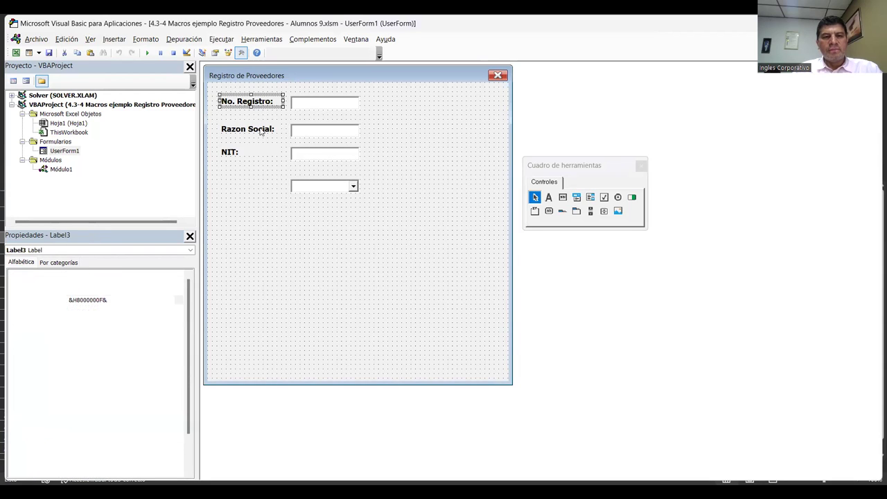
{"action": "left_click", "coordinate": [235, 152]}
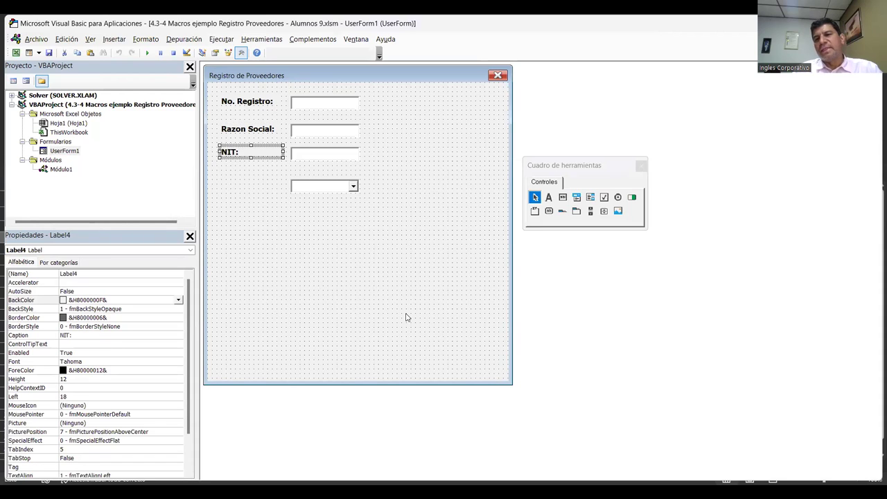
{"action": "left_click", "coordinate": [389, 282]}
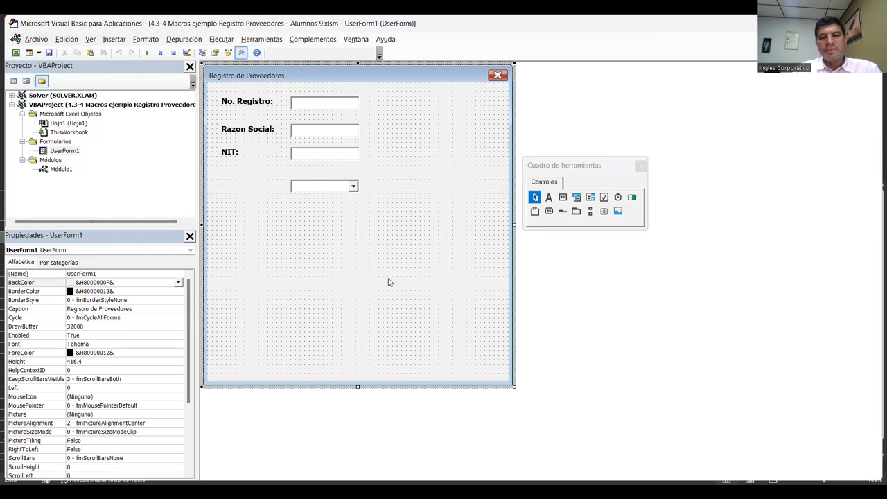
{"action": "left_click", "coordinate": [248, 107]}
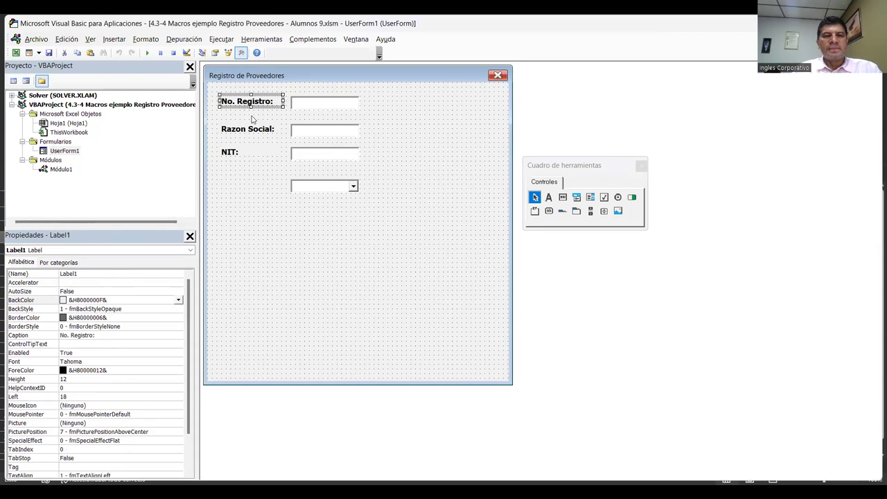
{"action": "left_click", "coordinate": [260, 131]}
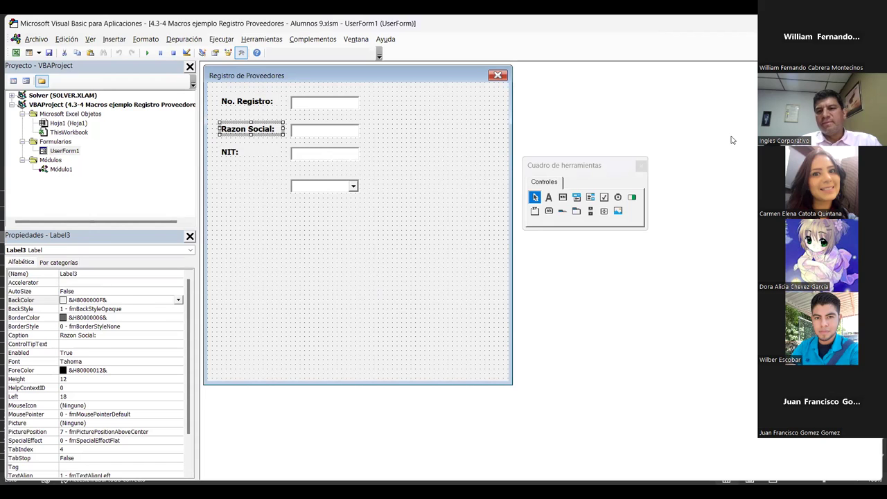
{"action": "left_click", "coordinate": [562, 212]}
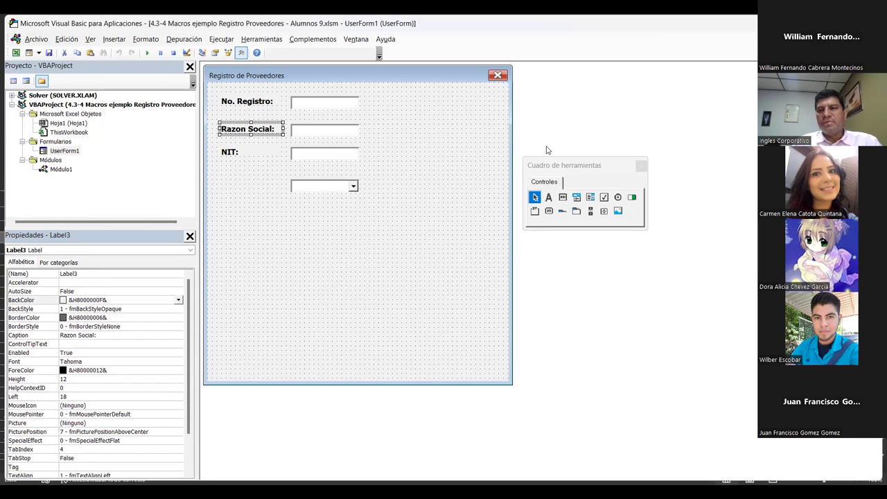
{"action": "left_click", "coordinate": [322, 188]}
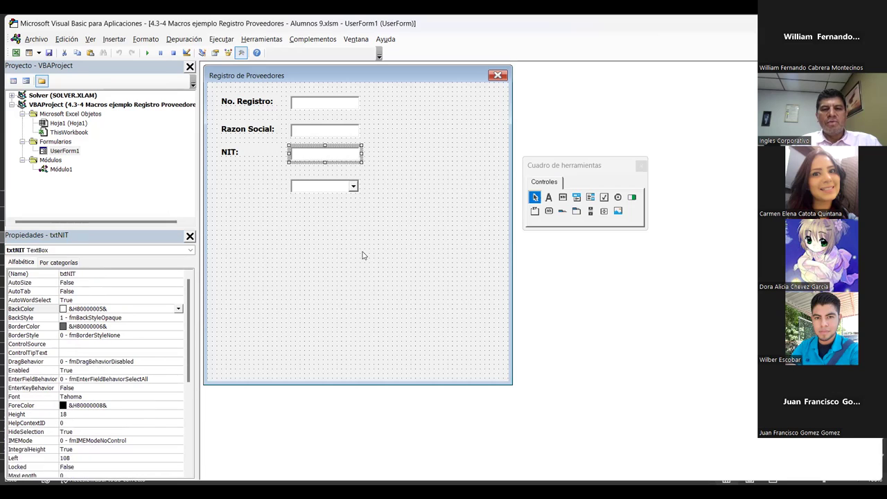
{"action": "left_click", "coordinate": [310, 193]}
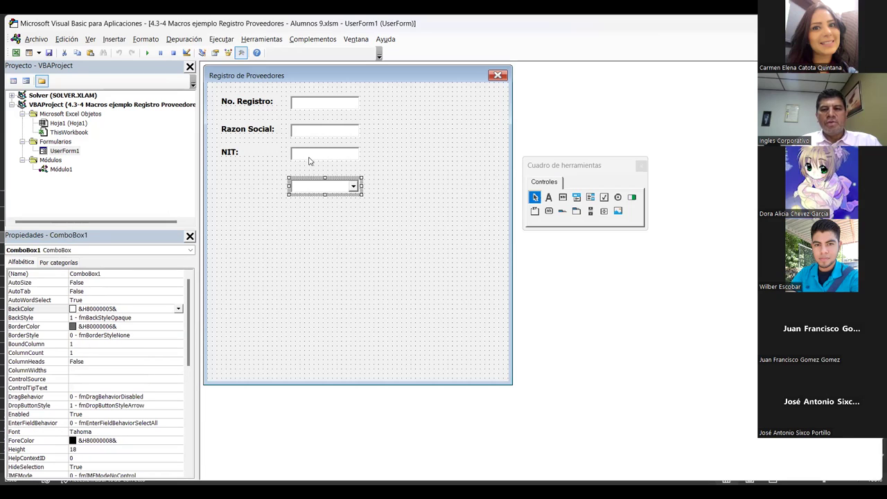
{"action": "left_click", "coordinate": [310, 160]}
{"action": "left_click", "coordinate": [312, 136]}
{"action": "left_click", "coordinate": [311, 109]}
{"action": "left_click", "coordinate": [319, 131]}
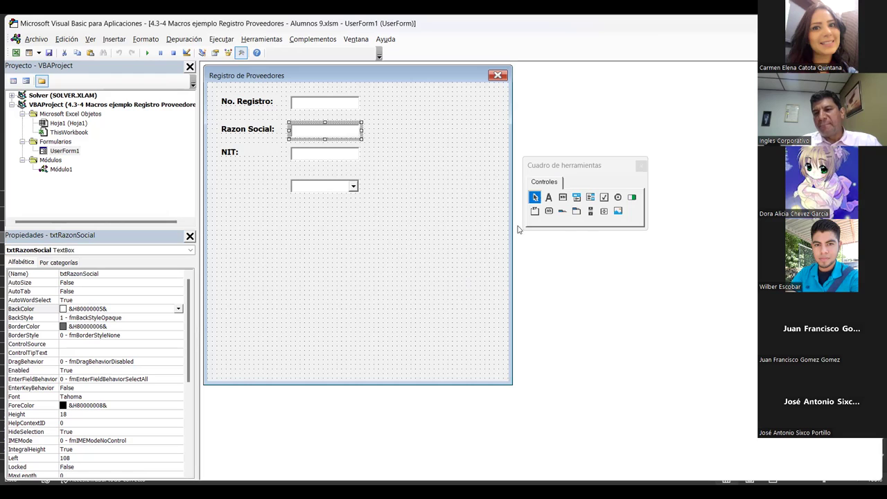
{"action": "left_click", "coordinate": [335, 191]}
{"action": "left_click", "coordinate": [325, 156]}
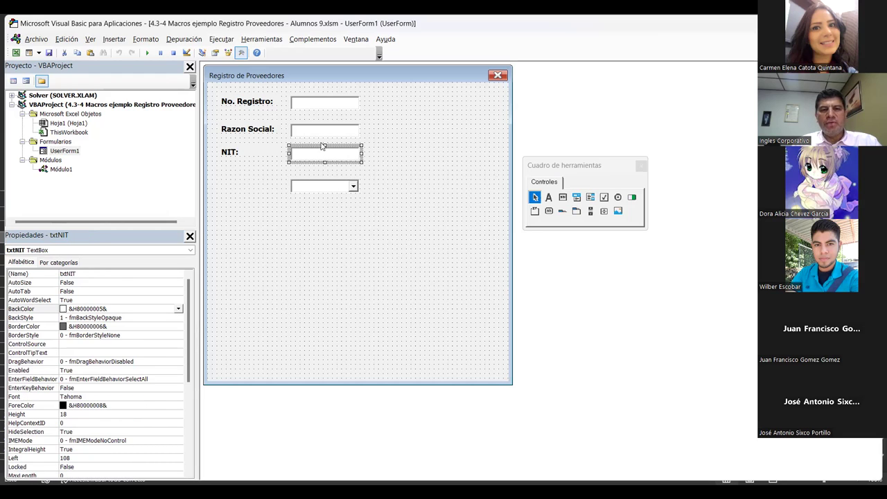
{"action": "left_click", "coordinate": [319, 135]}
{"action": "left_click", "coordinate": [314, 108]}
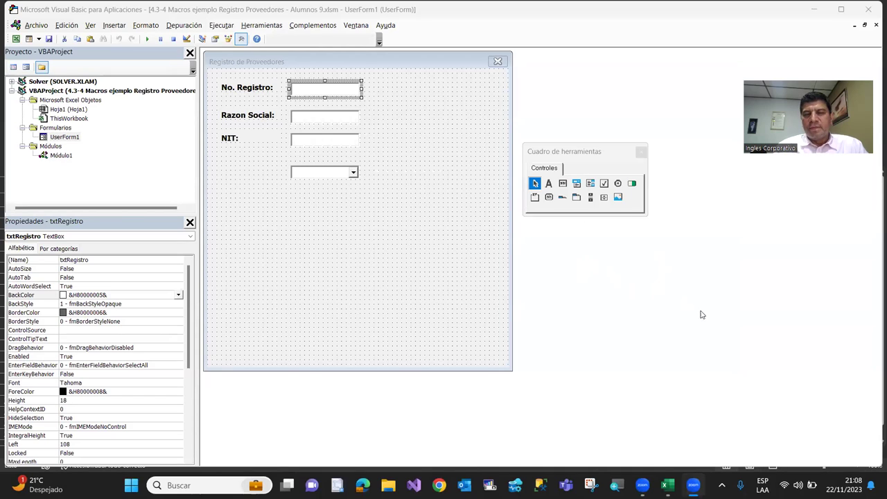
- Inspect the properties of the form, combo box, and the NIT, Razon Social and No. Registro text boxes
{"action": "left_click", "coordinate": [293, 231]}
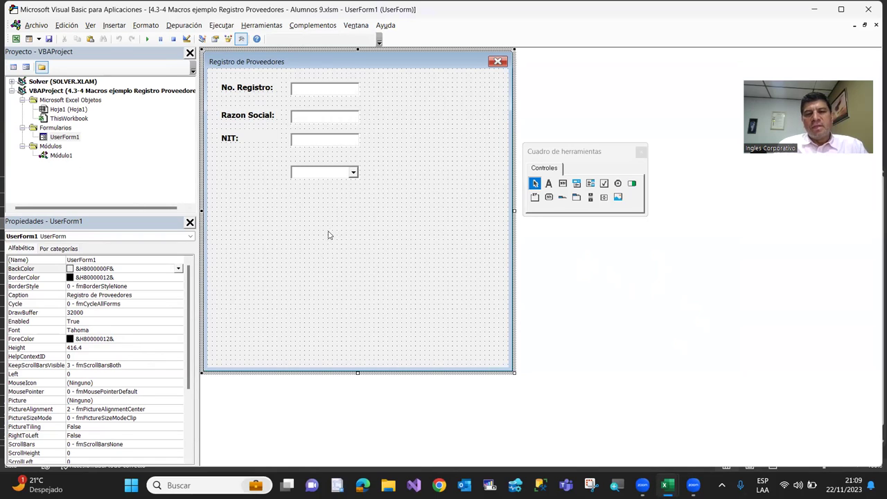
{"action": "left_click", "coordinate": [328, 175]}
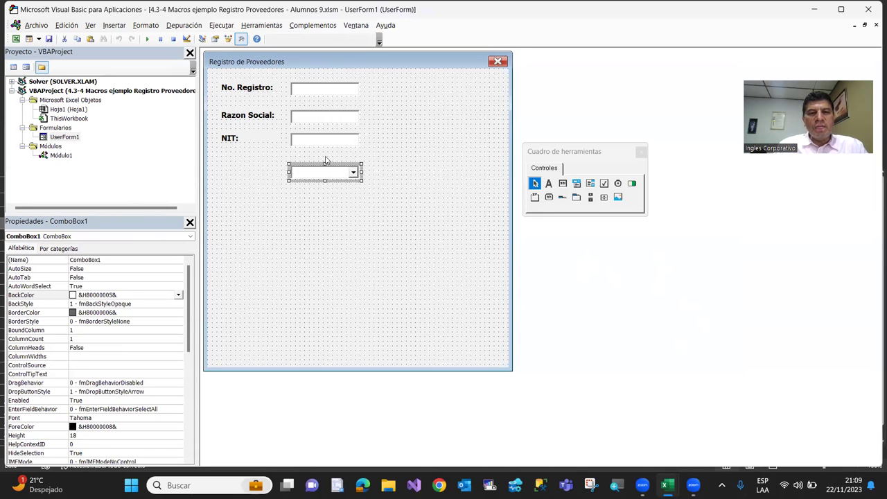
{"action": "left_click", "coordinate": [324, 145]}
{"action": "left_click", "coordinate": [321, 123]}
{"action": "left_click", "coordinate": [321, 94]}
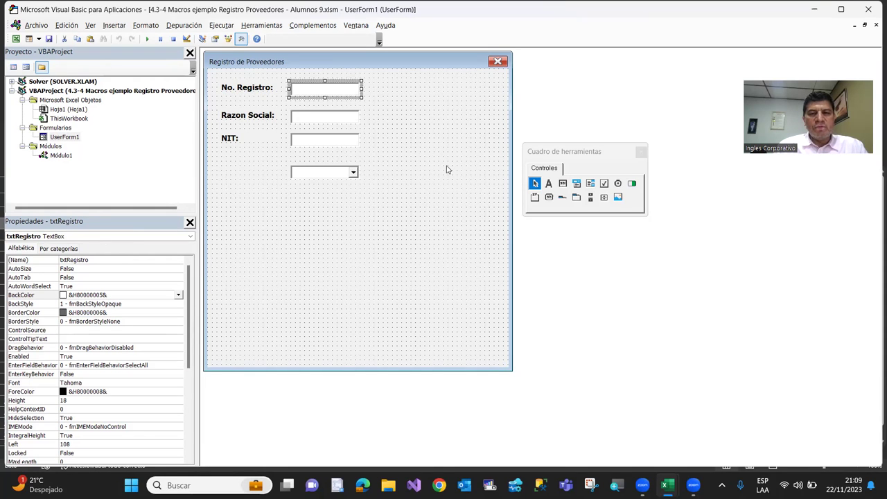
{"action": "left_click", "coordinate": [315, 237]}
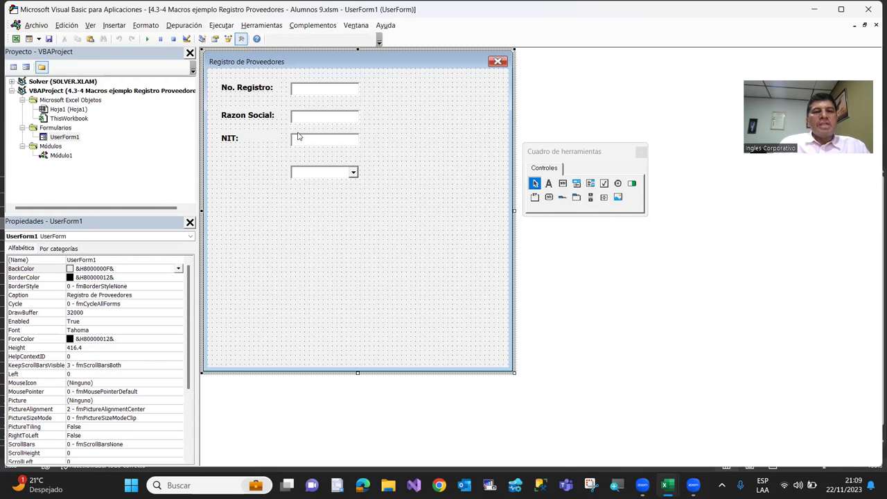
- Compare the No. Registro label and box with the other controls, then open UserForm1's code
{"action": "left_click", "coordinate": [267, 93]}
{"action": "left_click", "coordinate": [320, 94]}
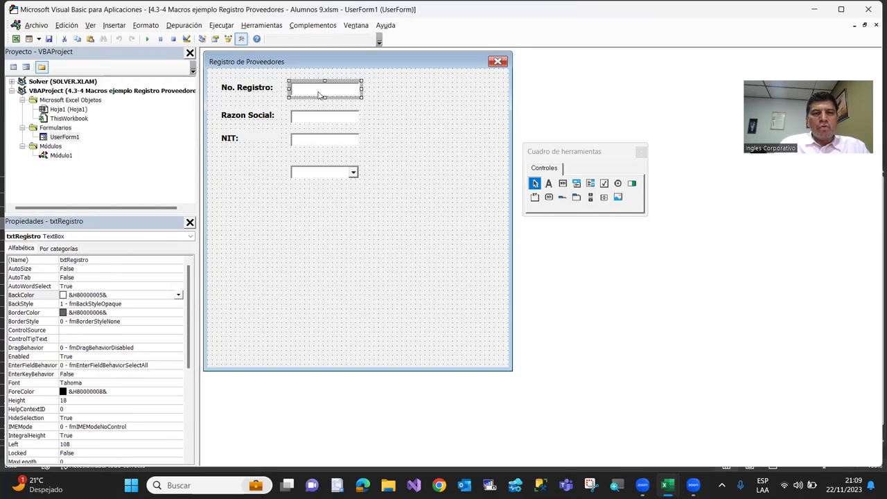
{"action": "left_click", "coordinate": [267, 91]}
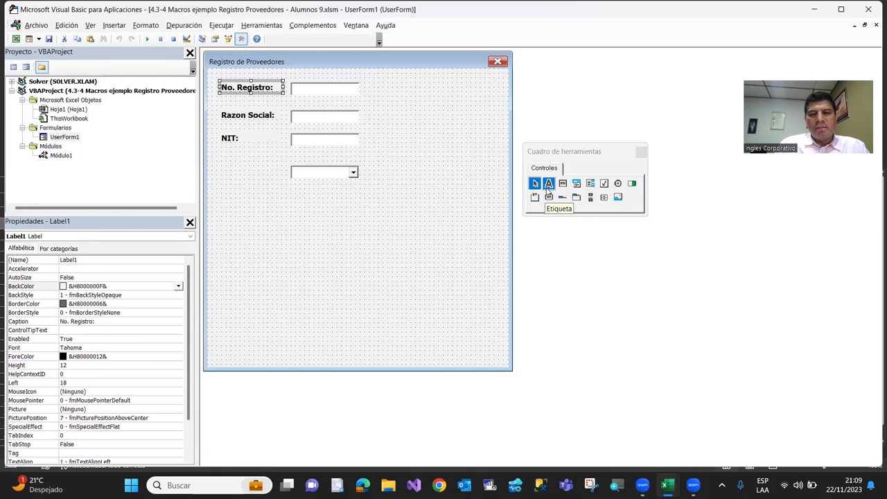
{"action": "left_click", "coordinate": [313, 92]}
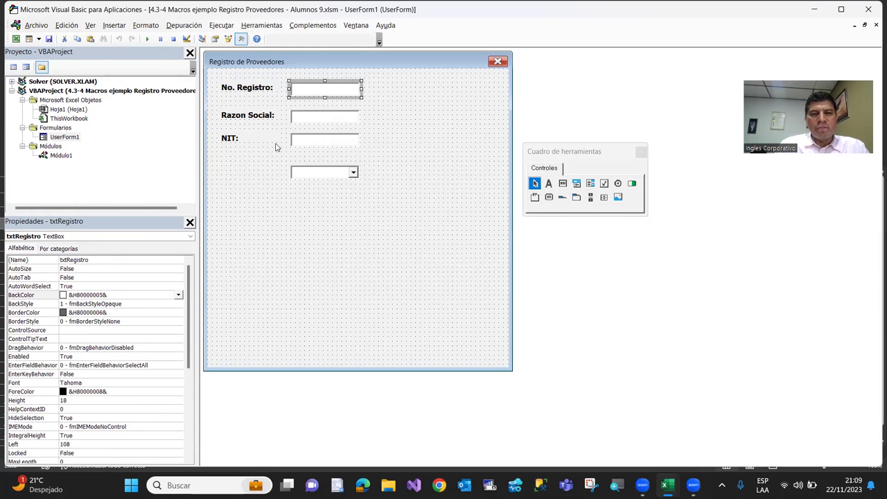
{"action": "left_click", "coordinate": [300, 121]}
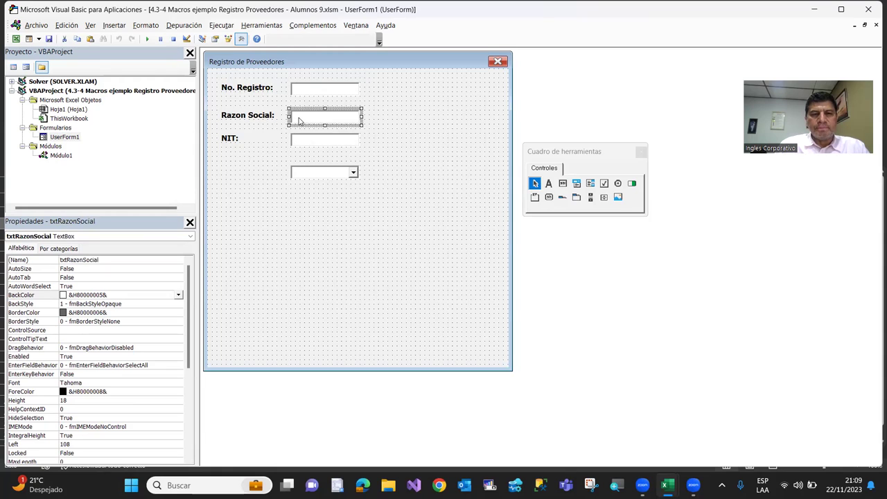
{"action": "left_click", "coordinate": [308, 141]}
{"action": "left_click", "coordinate": [335, 235]}
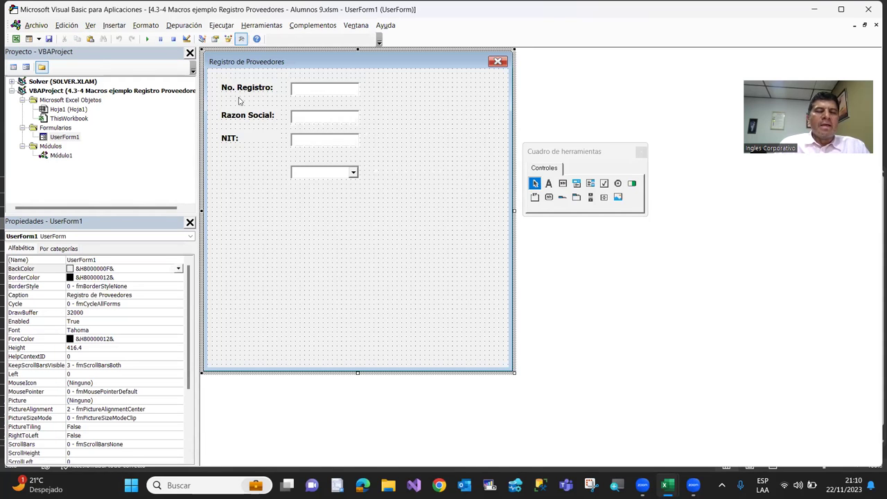
{"action": "left_click", "coordinate": [303, 178]}
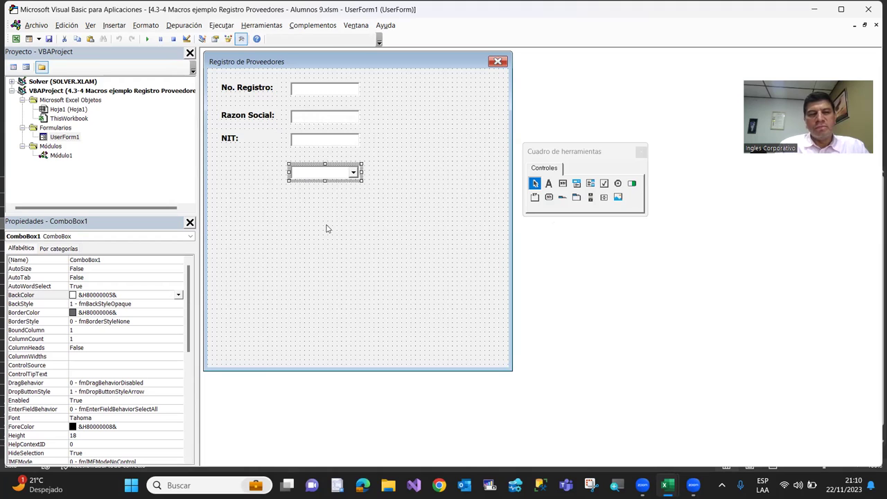
{"action": "double_click", "coordinate": [290, 215]}
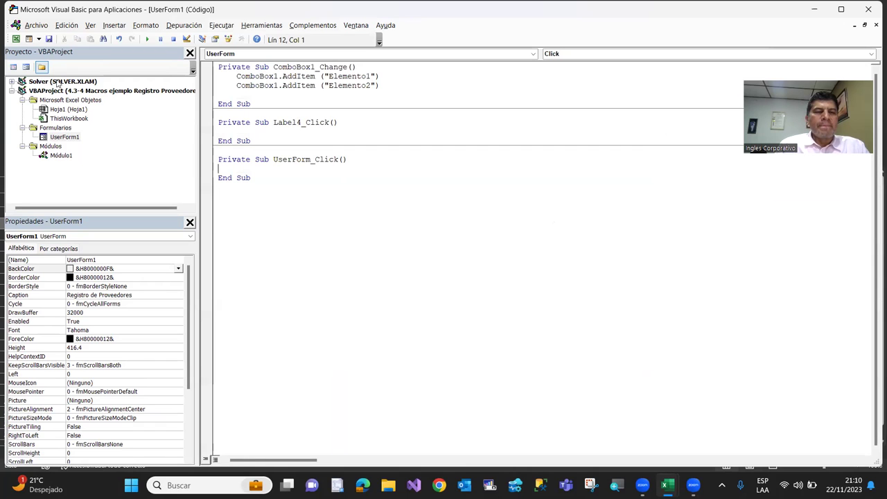
- Drag ComboBox1 further down UserForm1, leaving space below the NIT field
{"action": "double_click", "coordinate": [61, 137]}
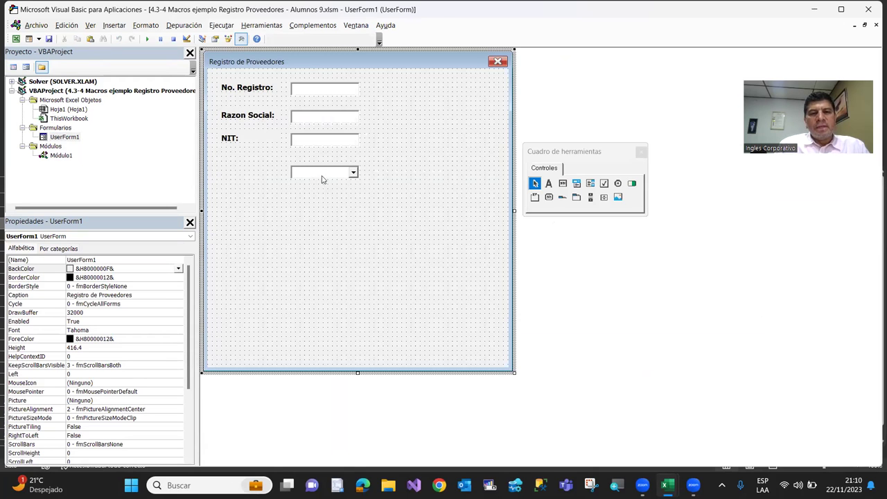
{"action": "left_click", "coordinate": [323, 178]}
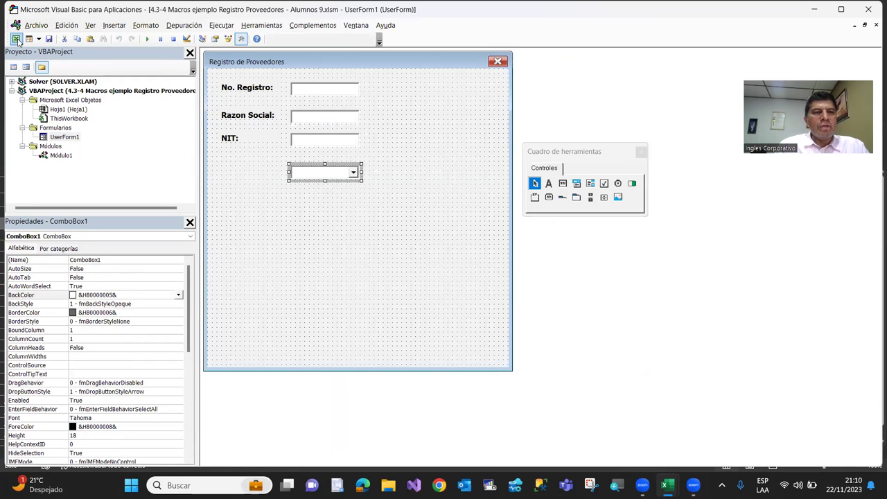
{"action": "left_click", "coordinate": [16, 38]}
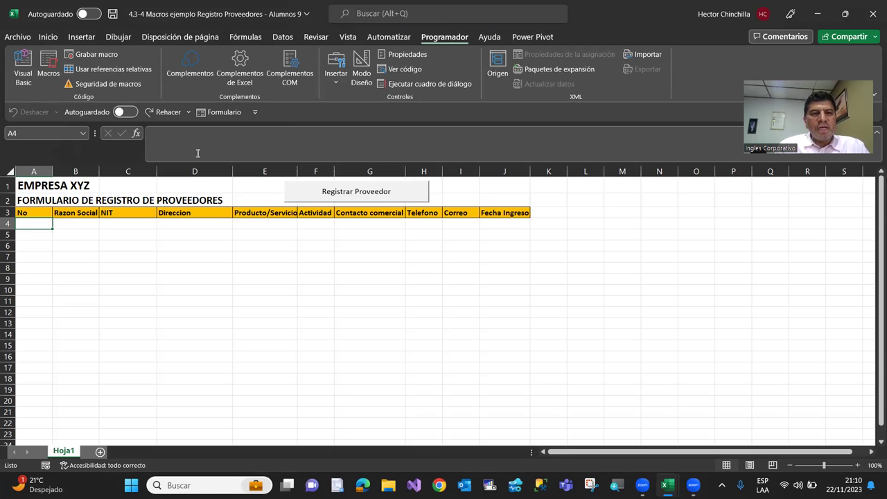
{"action": "left_click", "coordinate": [23, 69]}
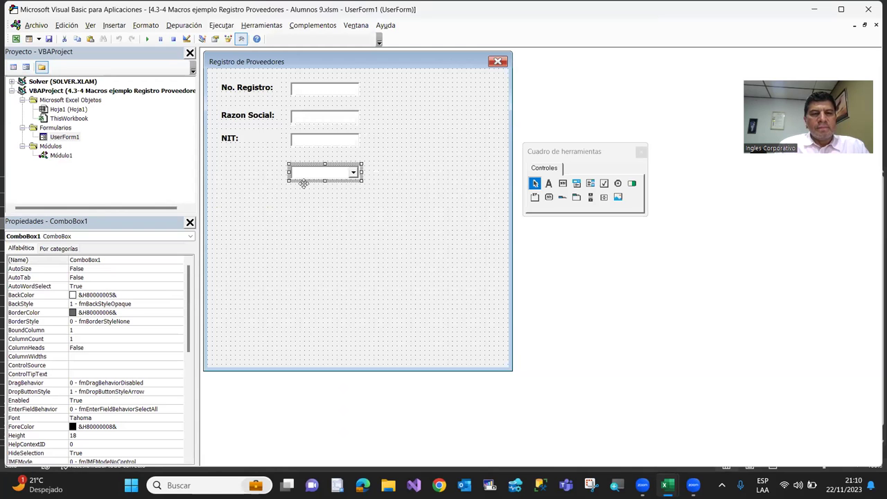
{"action": "left_click", "coordinate": [237, 141]}
{"action": "left_click_drag", "start_coordinate": [326, 176], "coordinate": [334, 238]}
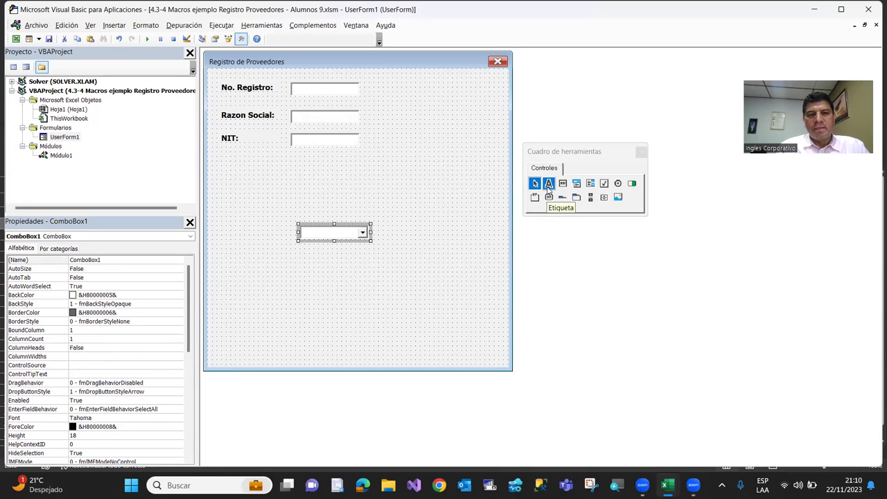
- Paste two copies of the NIT label and stack them beneath the NIT row
{"action": "left_click", "coordinate": [233, 142]}
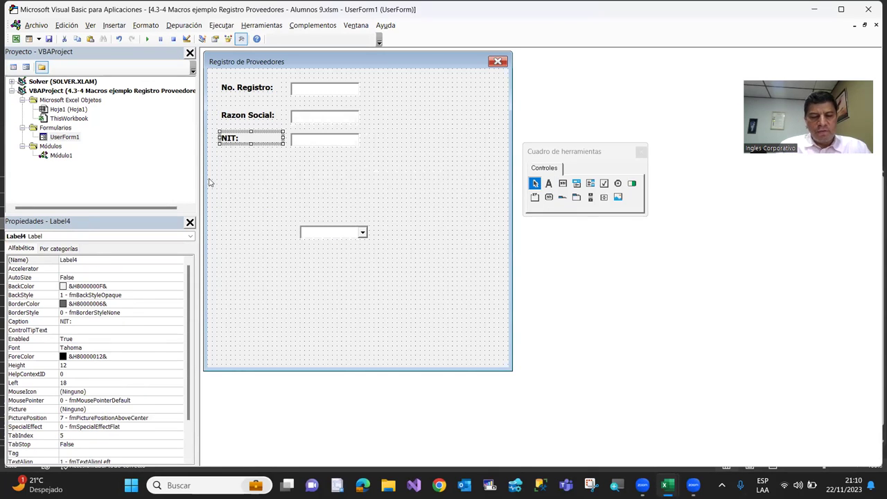
{"action": "key", "text": "ctrl+v"}
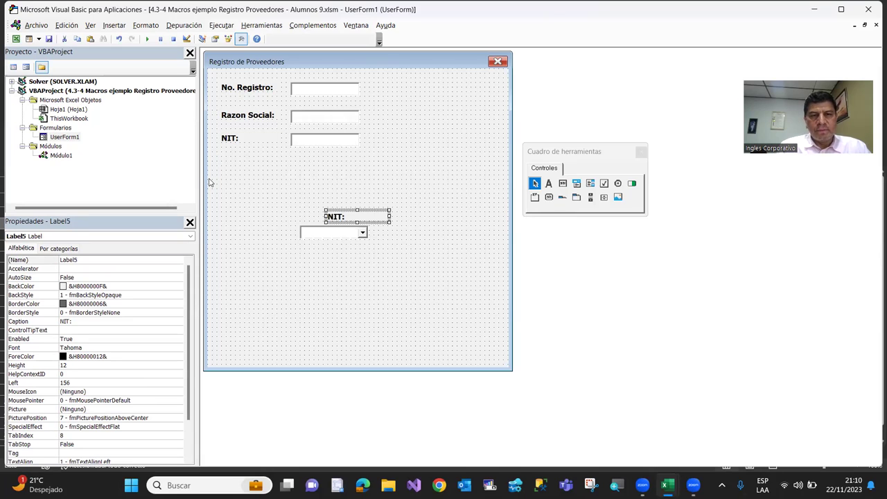
{"action": "left_click_drag", "start_coordinate": [348, 211], "coordinate": [243, 155]}
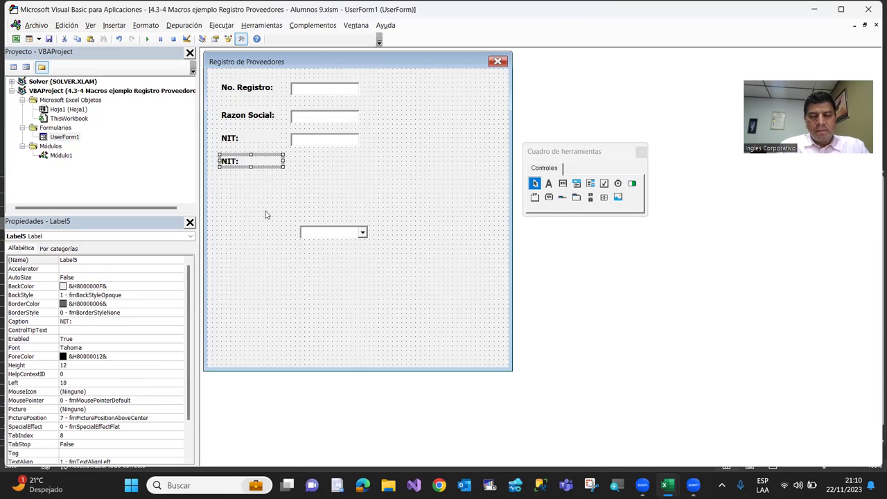
{"action": "key", "text": "ctrl+v"}
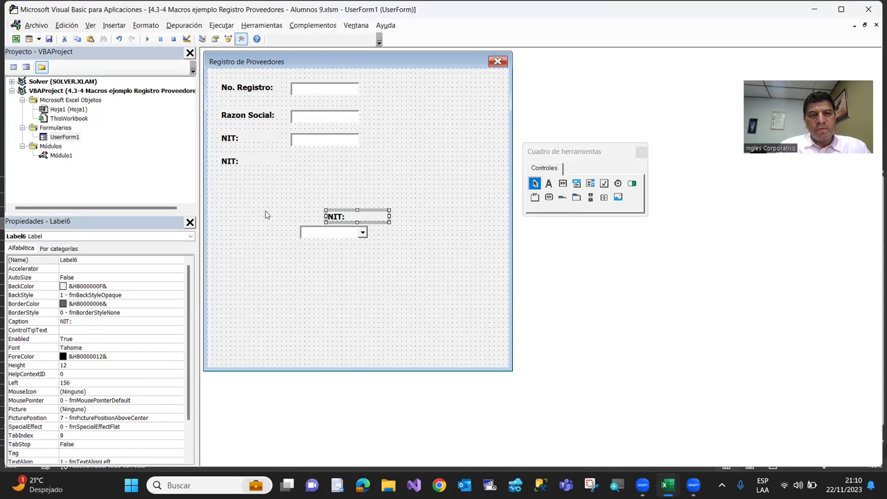
{"action": "left_click_drag", "start_coordinate": [368, 209], "coordinate": [262, 182]}
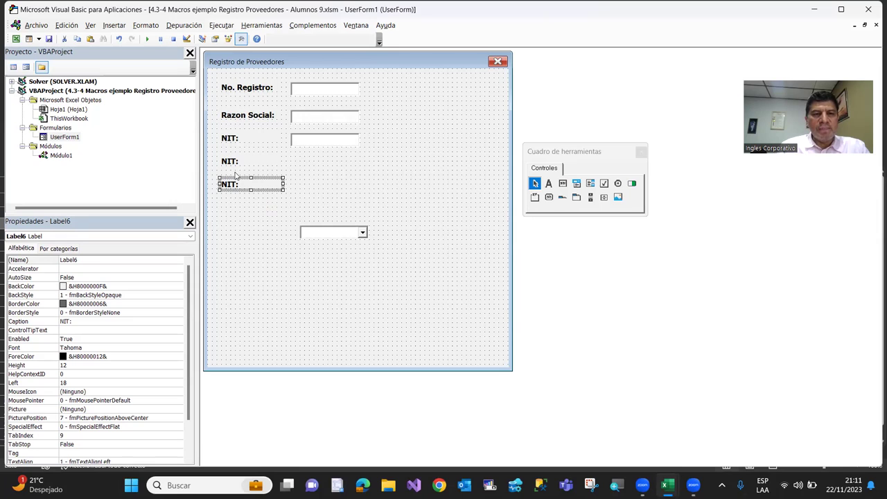
{"action": "left_click", "coordinate": [19, 40]}
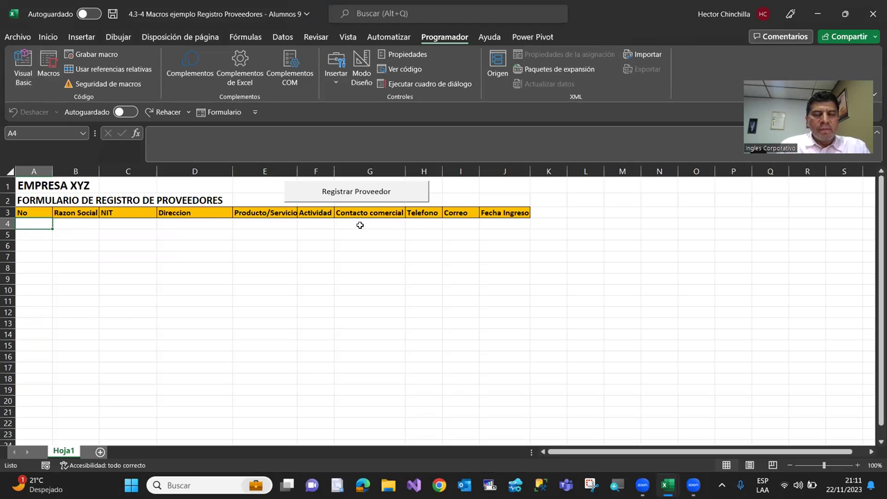
{"action": "left_click", "coordinate": [23, 69]}
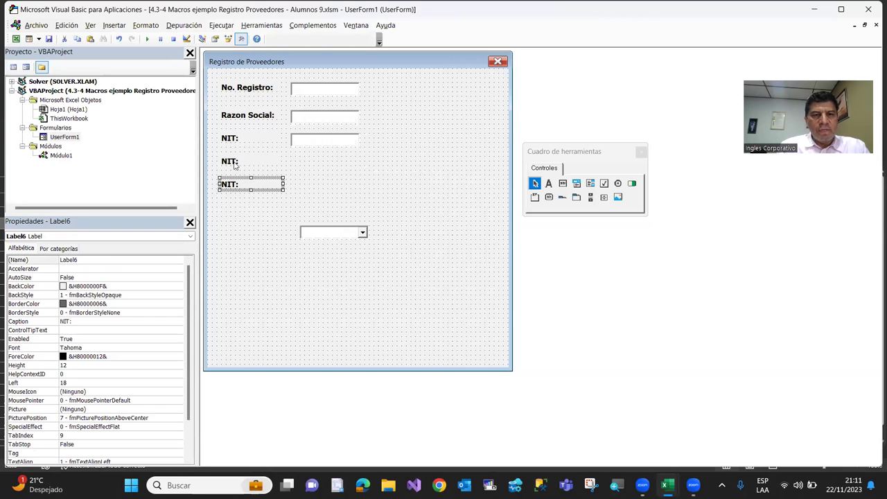
- Set the copied labels' captions to Direccion: and Actividad:
{"action": "left_click", "coordinate": [234, 165]}
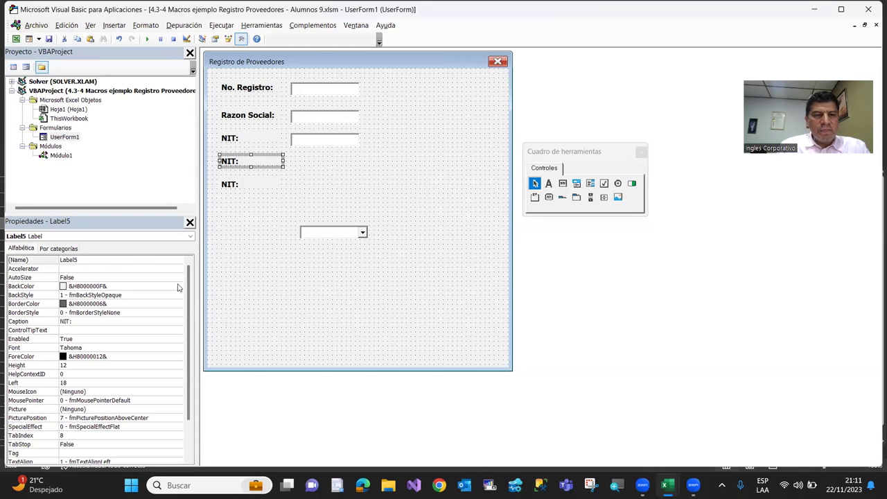
{"action": "left_click", "coordinate": [38, 322]}
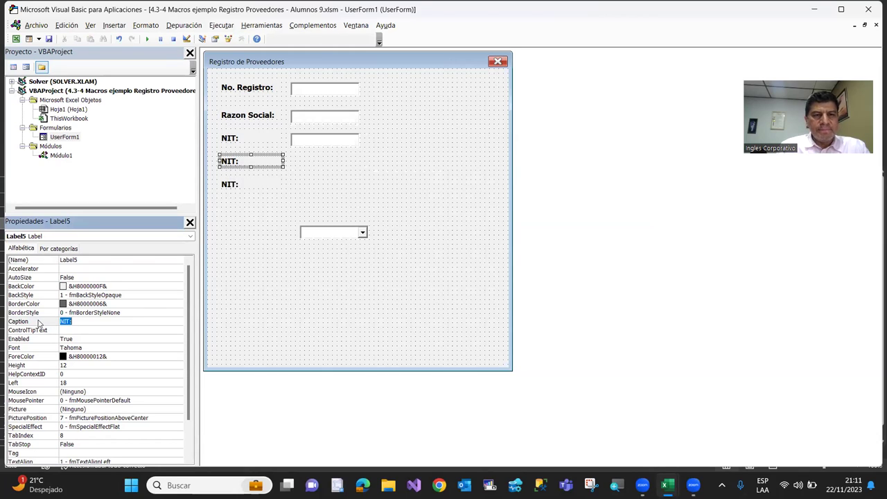
{"action": "type", "text": "Direccion:"}
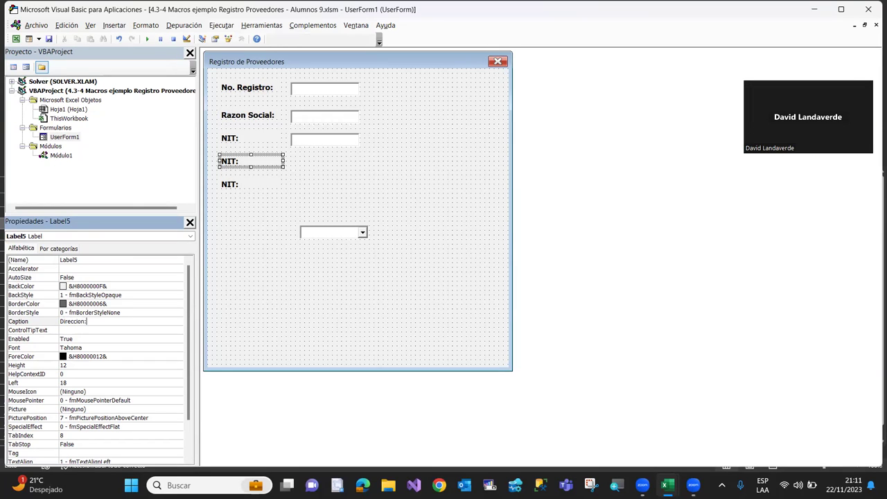
{"action": "key", "text": "Return"}
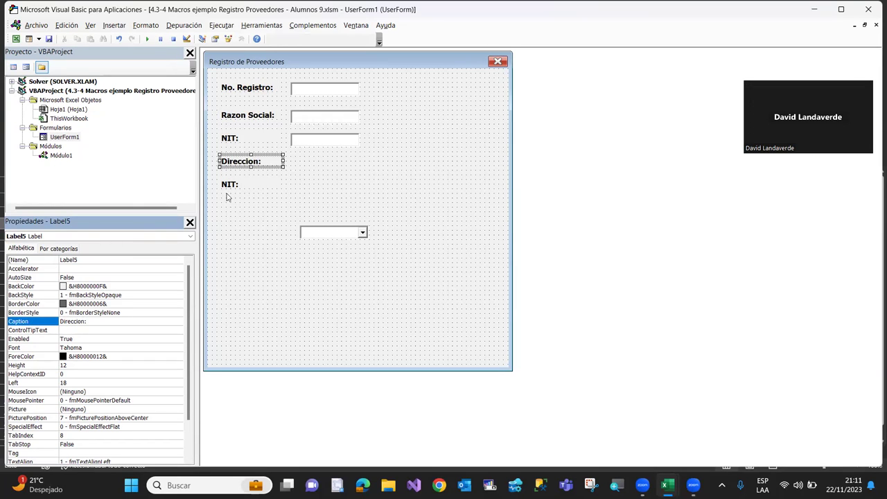
{"action": "left_click", "coordinate": [233, 189]}
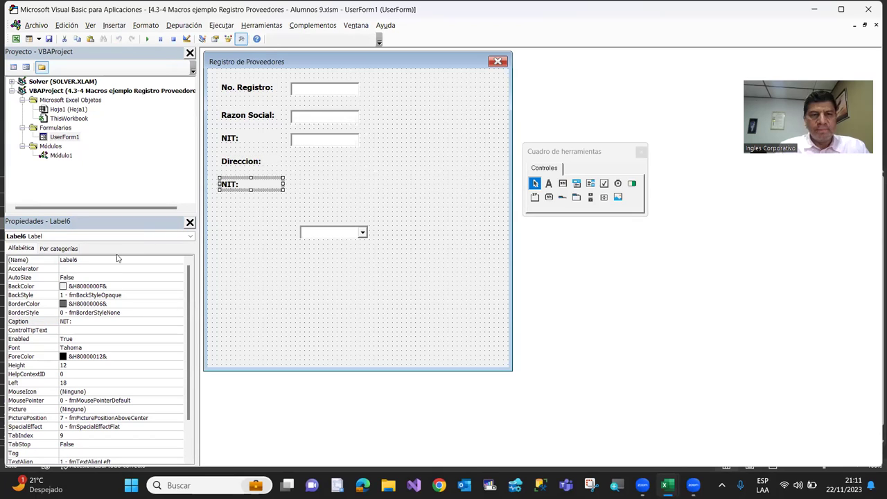
{"action": "left_click", "coordinate": [49, 323]}
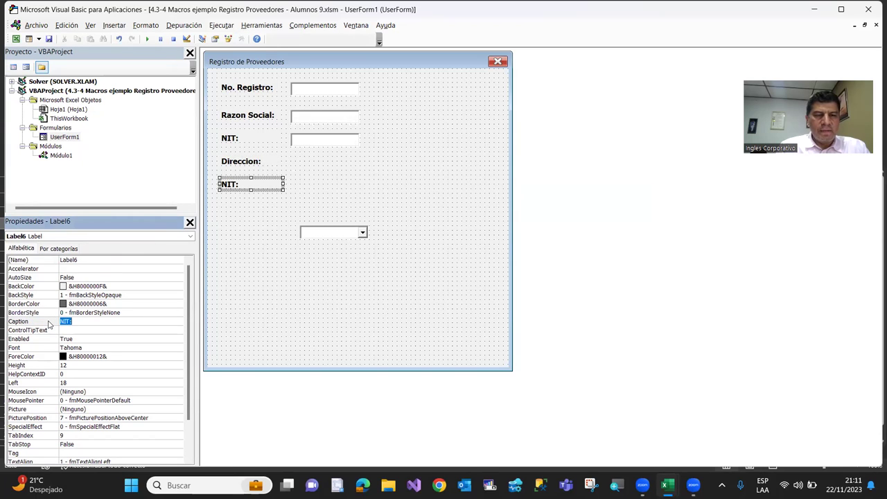
{"action": "type", "text": "Activida"}
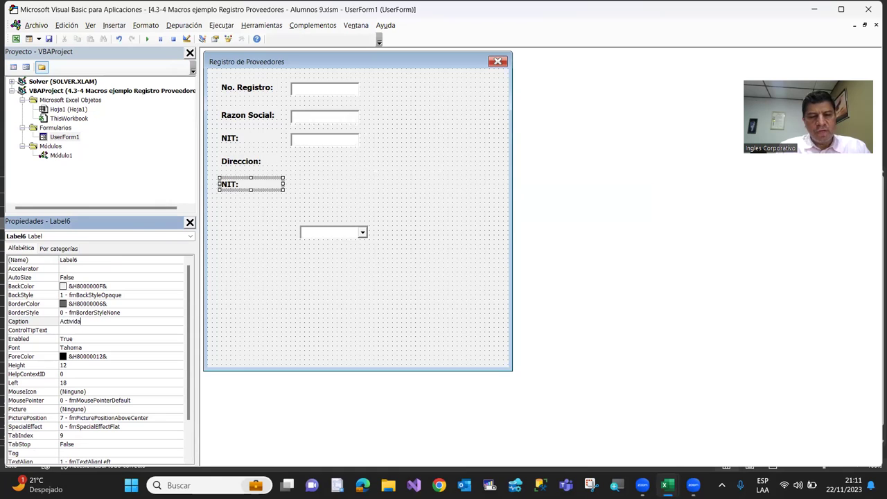
{"action": "type", "text": ":"}
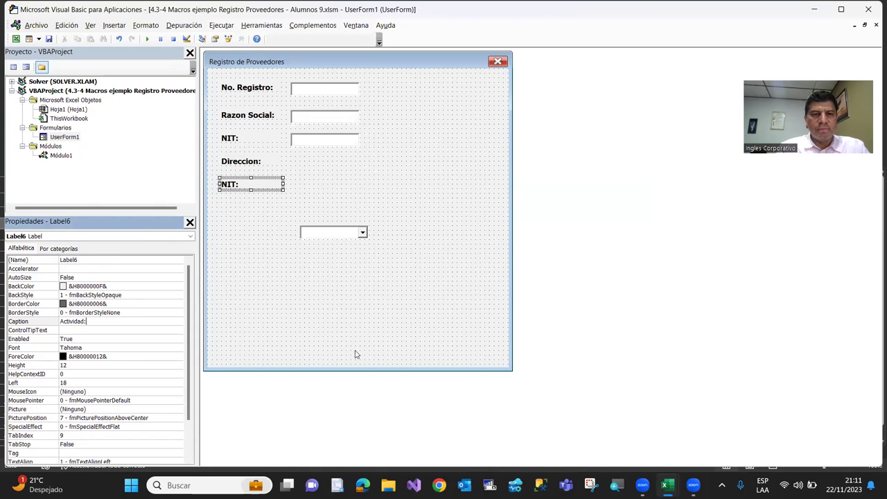
{"action": "left_click", "coordinate": [256, 280]}
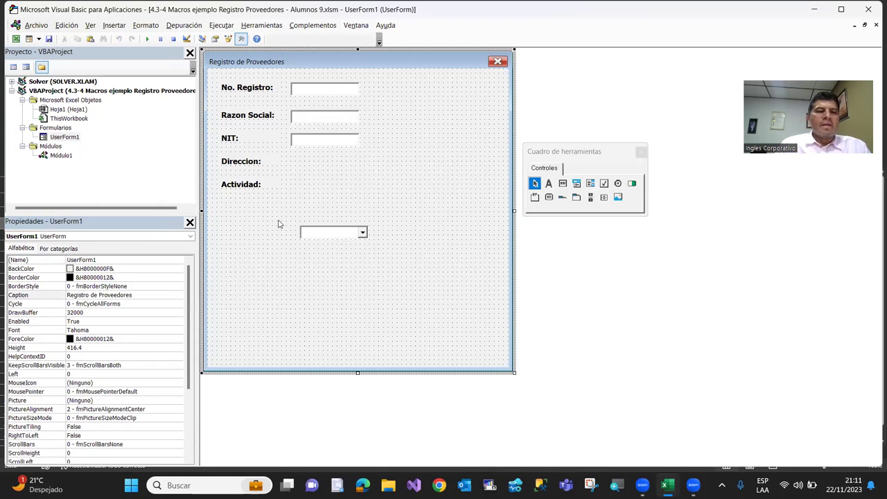
- Drag ComboBox1 about 33 px lower, below the Direccion: and Actividad: labels
{"action": "left_click", "coordinate": [242, 186]}
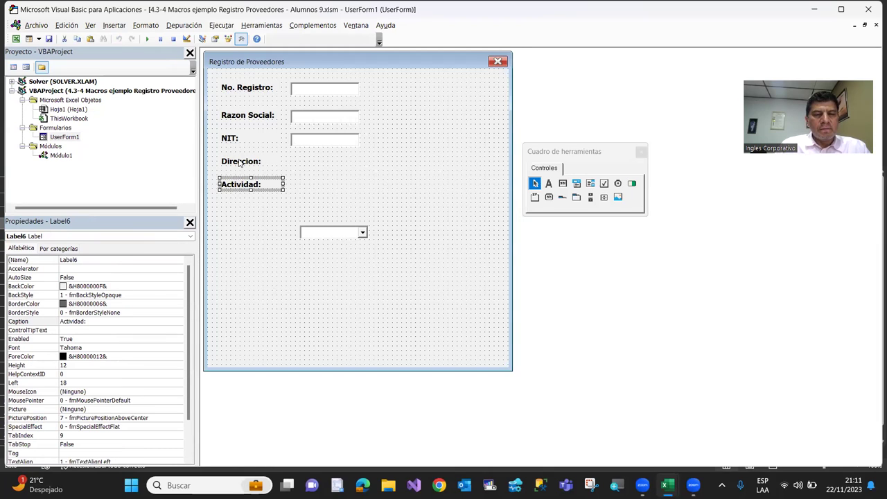
{"action": "left_click", "coordinate": [239, 162]}
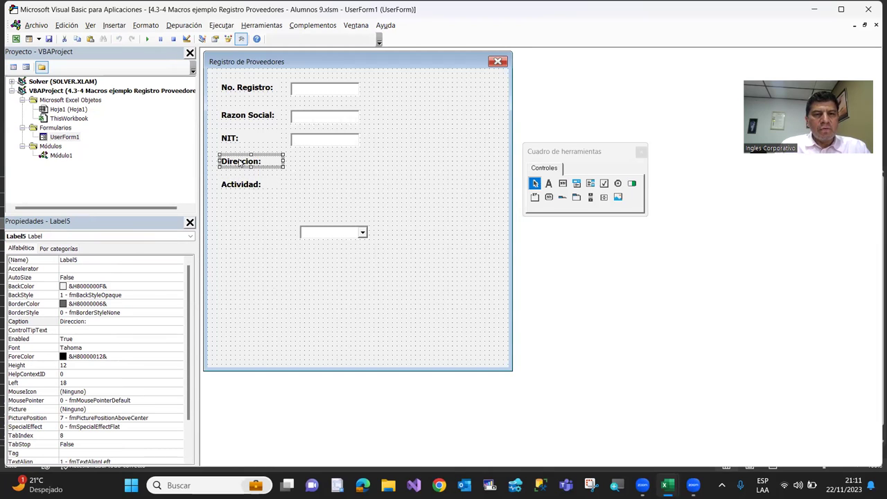
{"action": "left_click", "coordinate": [304, 92]}
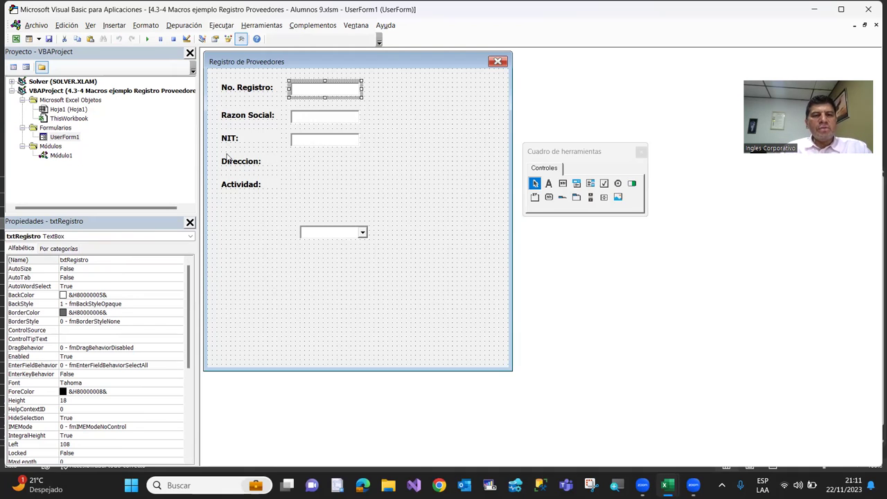
{"action": "left_click", "coordinate": [16, 39]}
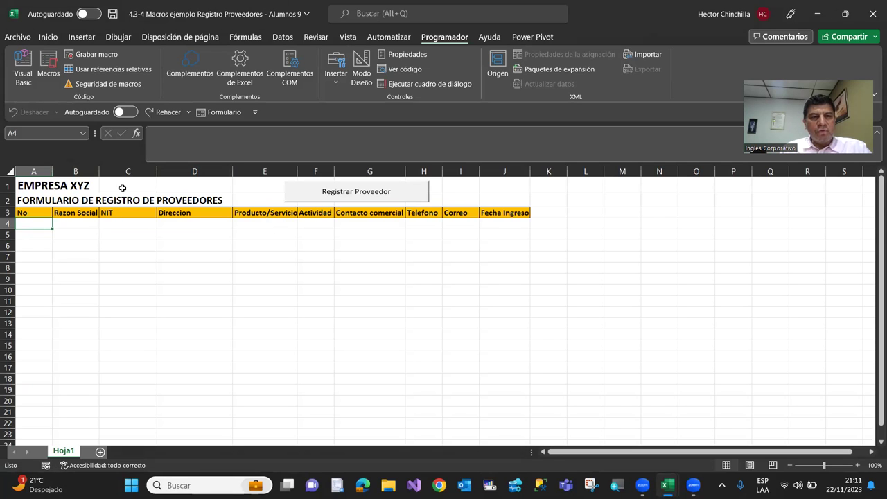
{"action": "left_click", "coordinate": [20, 69]}
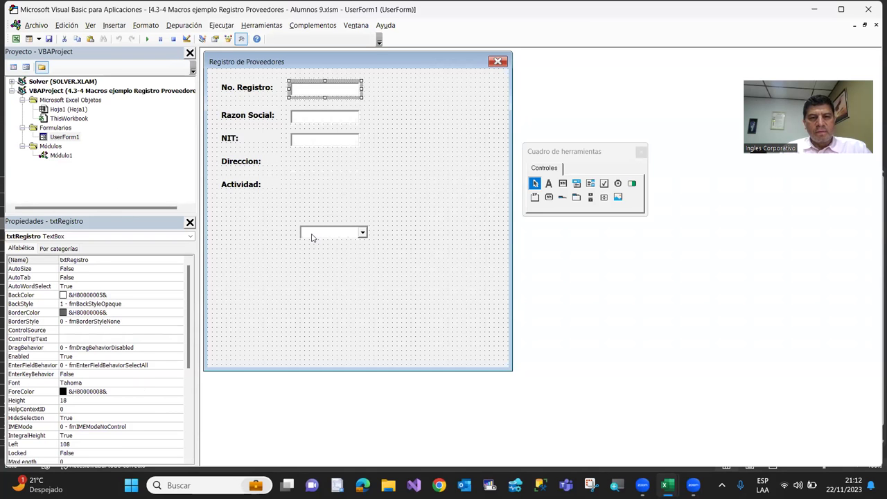
{"action": "left_click_drag", "start_coordinate": [312, 237], "coordinate": [315, 261]}
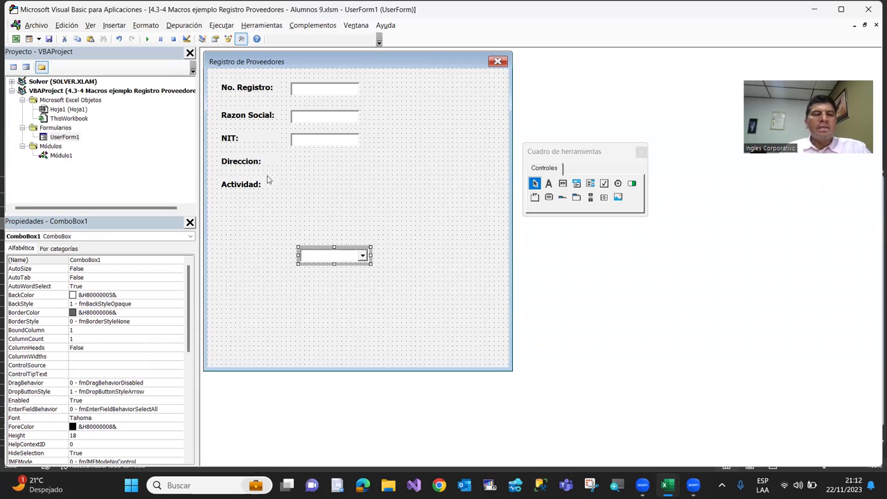
{"action": "left_click", "coordinate": [16, 39]}
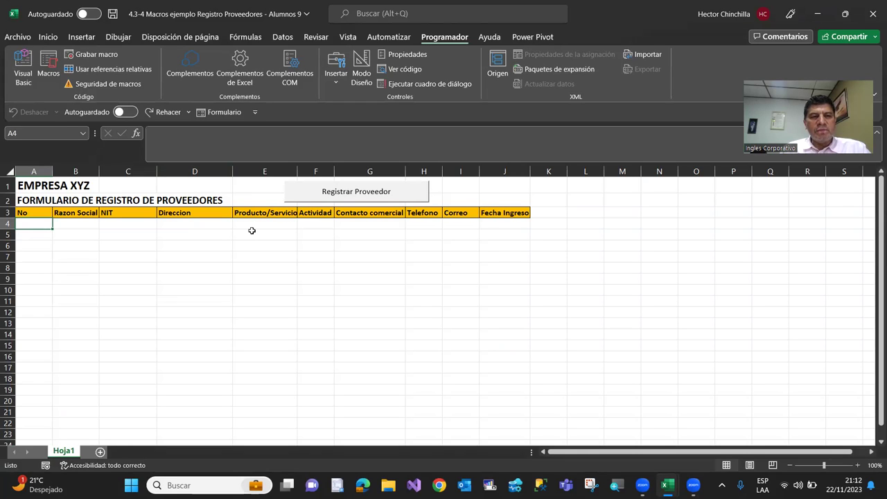
{"action": "left_click", "coordinate": [23, 78]}
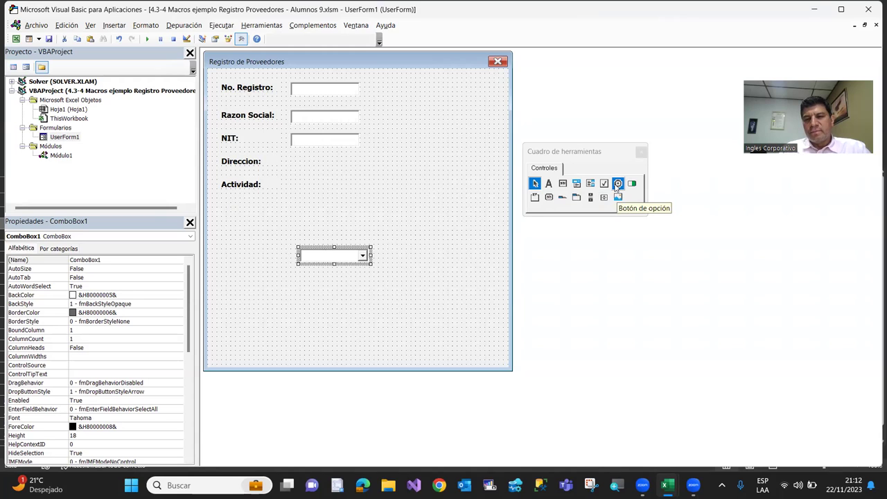
- Draw OptionButton1 and OptionButton2 side by side under the Actividad: label
{"action": "left_click", "coordinate": [617, 185]}
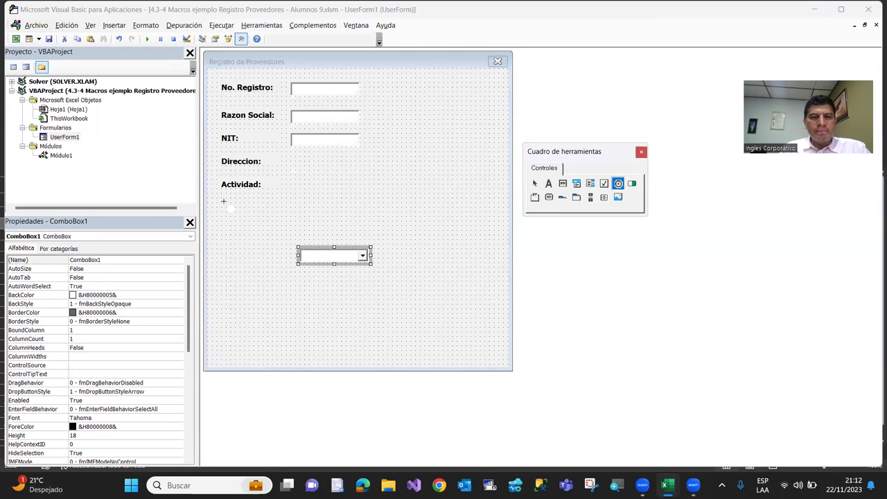
{"action": "left_click_drag", "start_coordinate": [222, 204], "coordinate": [291, 210]}
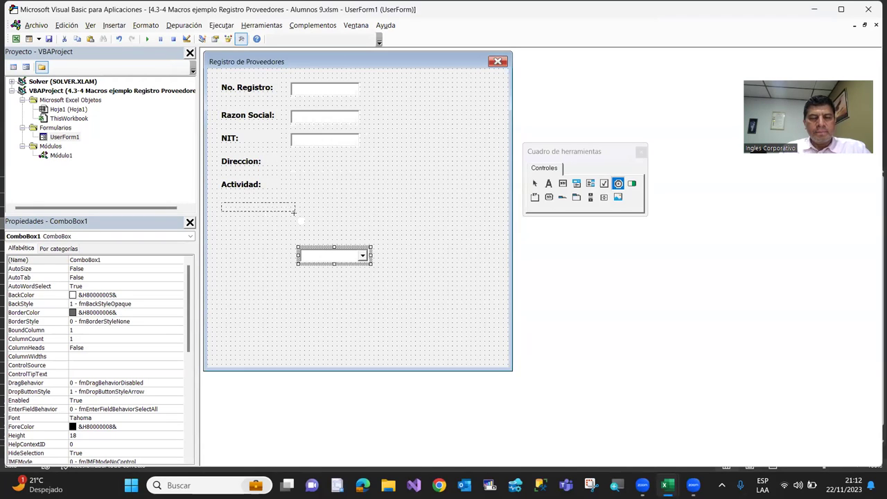
{"action": "left_click_drag", "start_coordinate": [294, 214], "coordinate": [298, 218]}
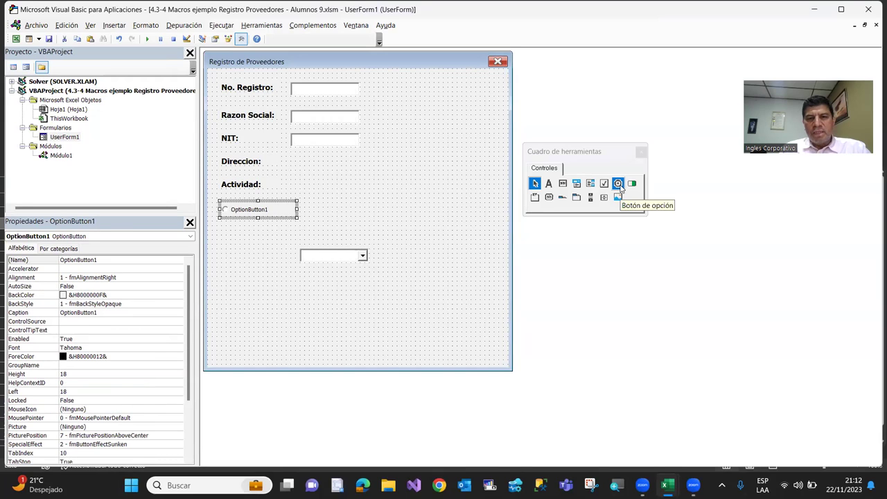
{"action": "left_click", "coordinate": [441, 220]}
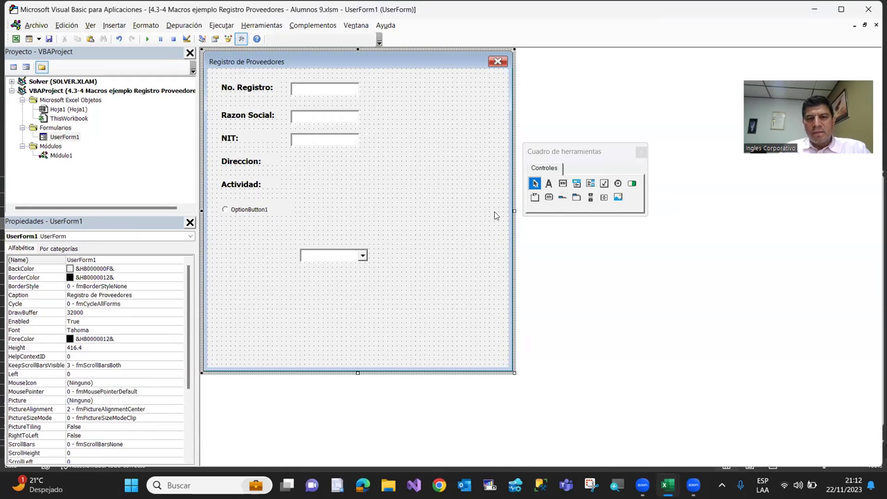
{"action": "left_click", "coordinate": [619, 185]}
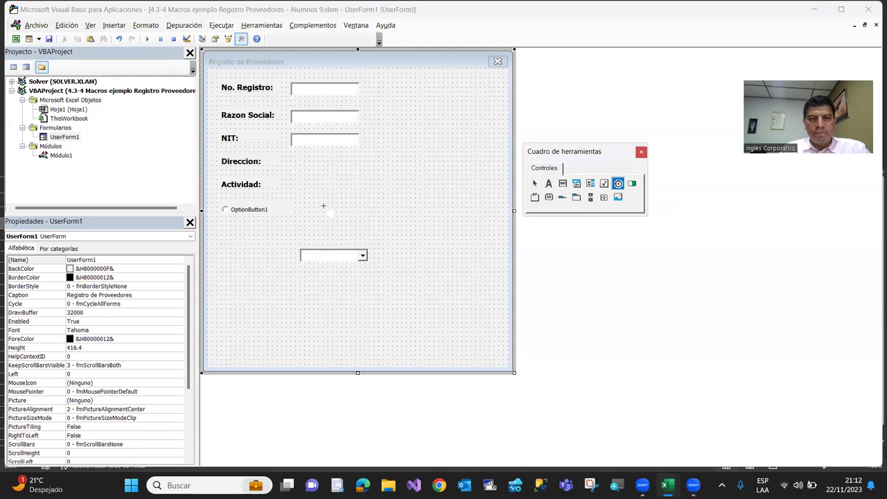
{"action": "left_click_drag", "start_coordinate": [319, 204], "coordinate": [386, 217]}
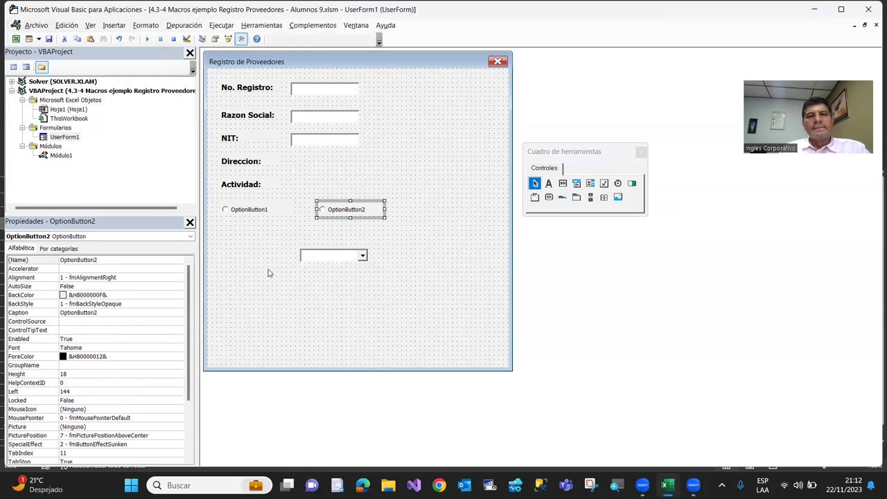
{"action": "left_click", "coordinate": [259, 215]}
{"action": "left_click", "coordinate": [330, 213]}
{"action": "left_click", "coordinate": [256, 215]}
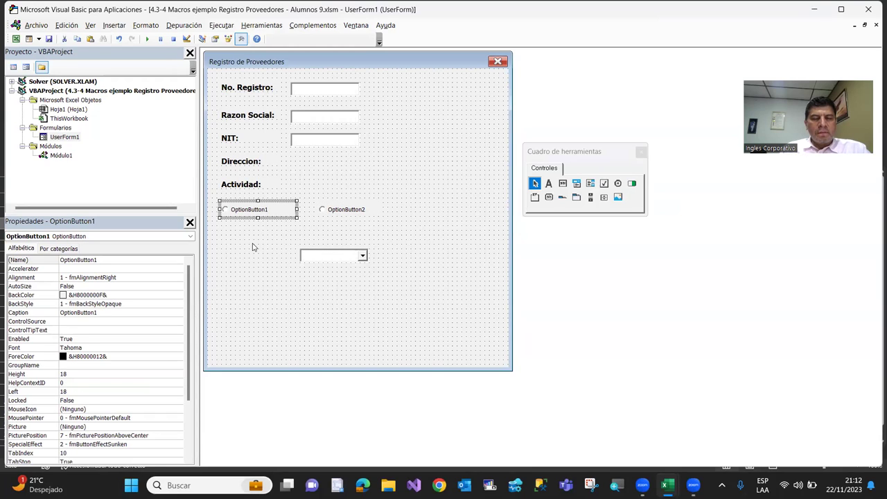
{"action": "left_click", "coordinate": [402, 239]}
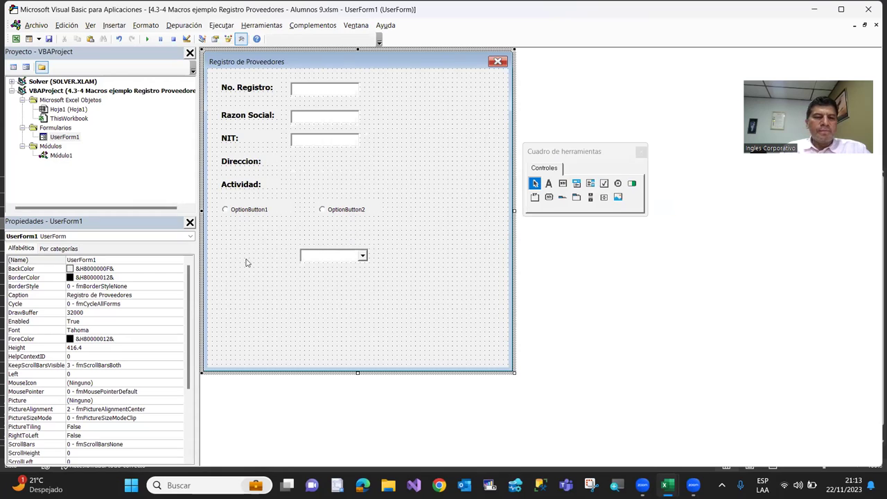
- Caption the first option button Producto and the second Servicio
{"action": "left_click", "coordinate": [251, 216]}
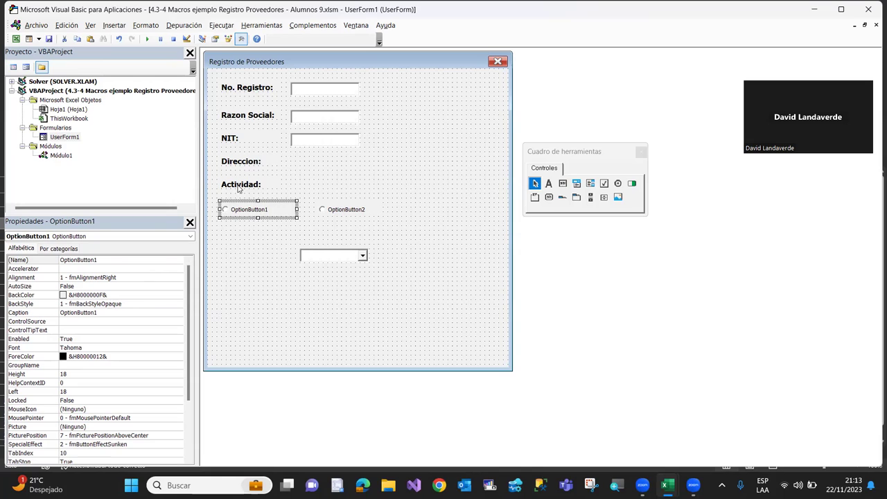
{"action": "left_click", "coordinate": [255, 163]}
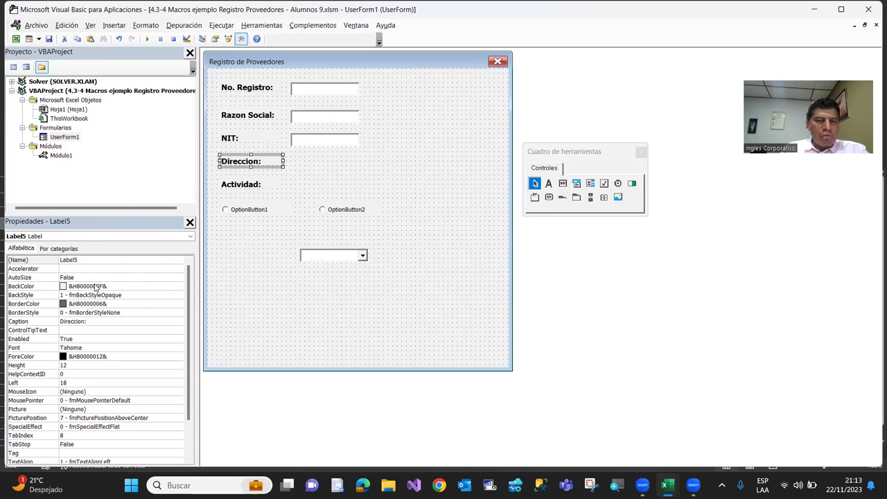
{"action": "left_click", "coordinate": [258, 215]}
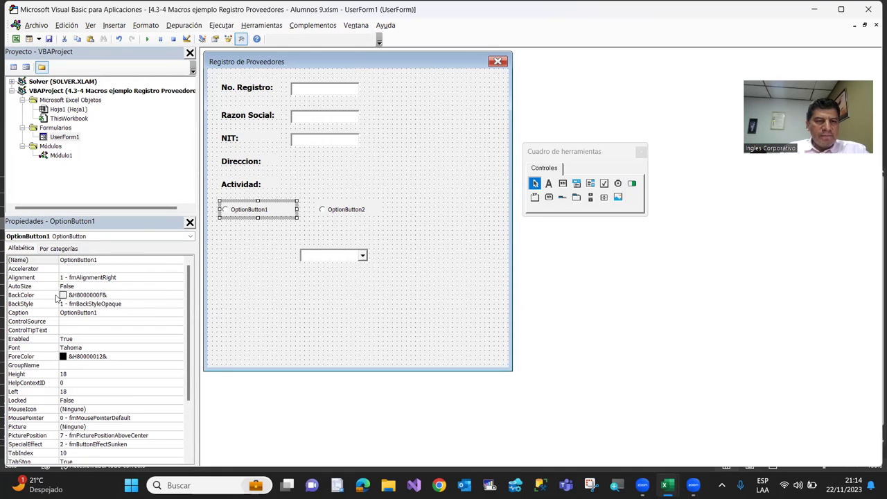
{"action": "left_click", "coordinate": [48, 315]}
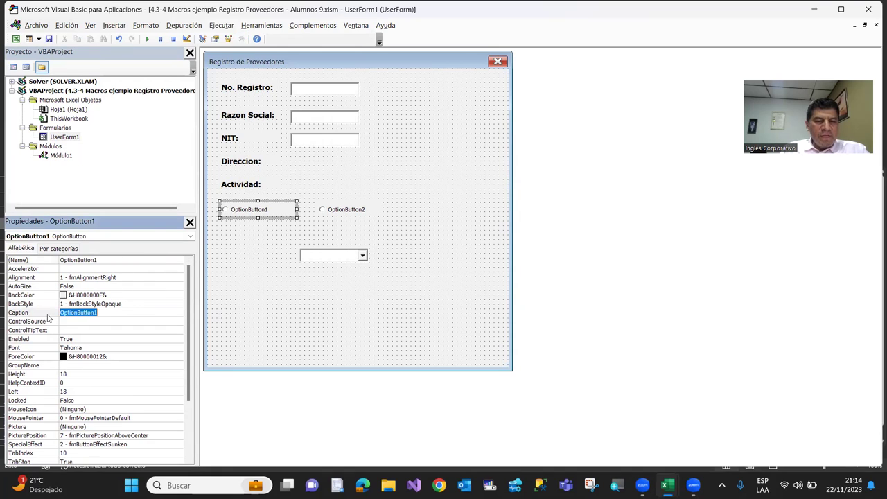
{"action": "type", "text": "Producto"}
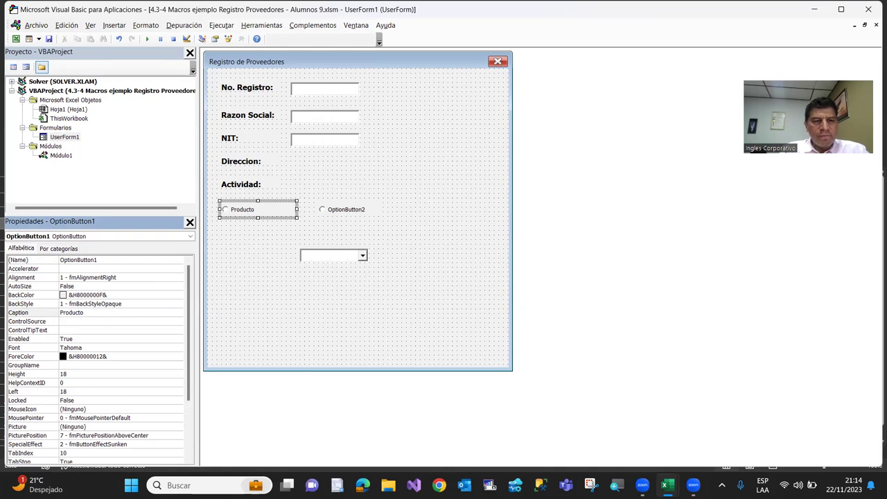
{"action": "key", "text": "Return"}
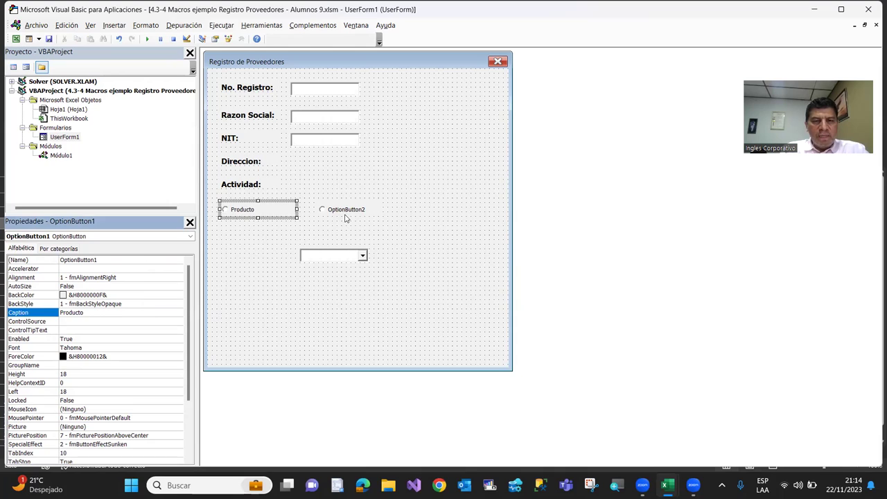
{"action": "left_click", "coordinate": [346, 211]}
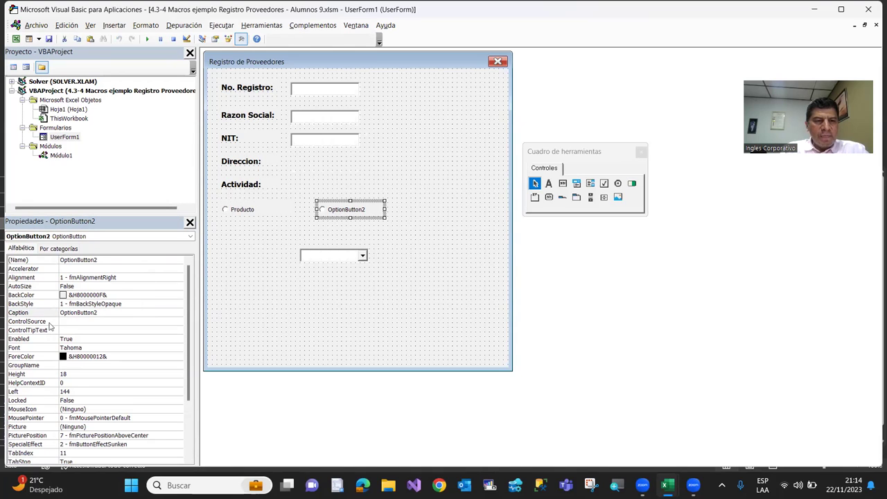
{"action": "left_click", "coordinate": [46, 313]}
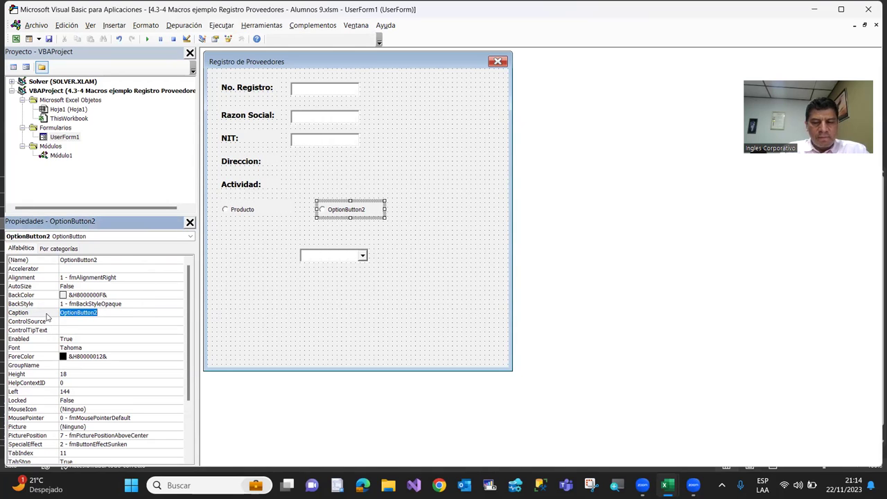
{"action": "type", "text": "Servicio"}
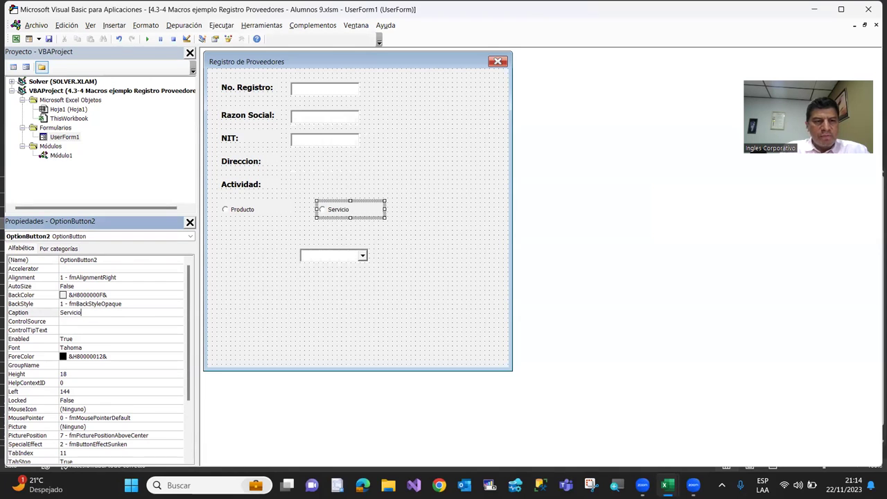
{"action": "key", "text": "Return"}
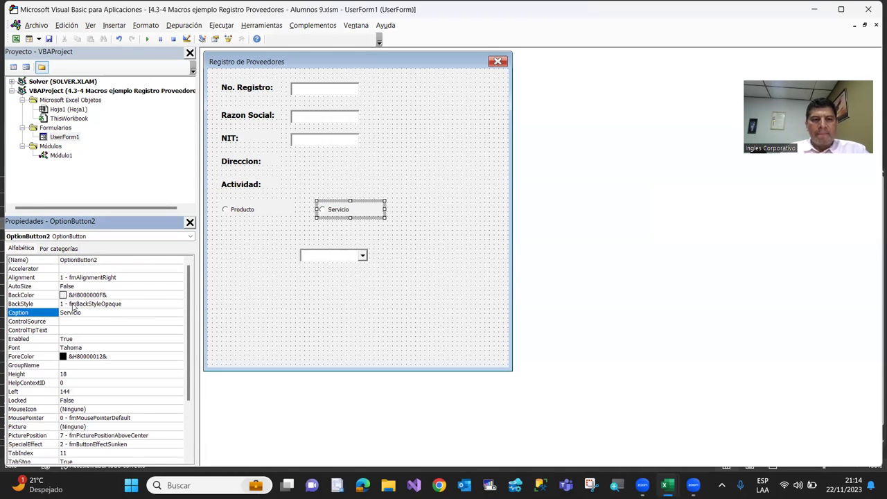
- Select the Actividad: label and its Font property
{"action": "left_click", "coordinate": [277, 296]}
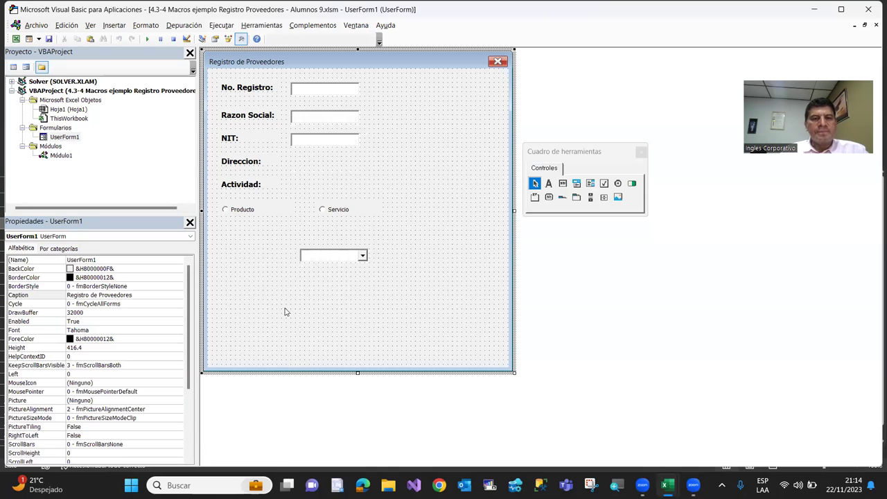
{"action": "left_click", "coordinate": [253, 213]}
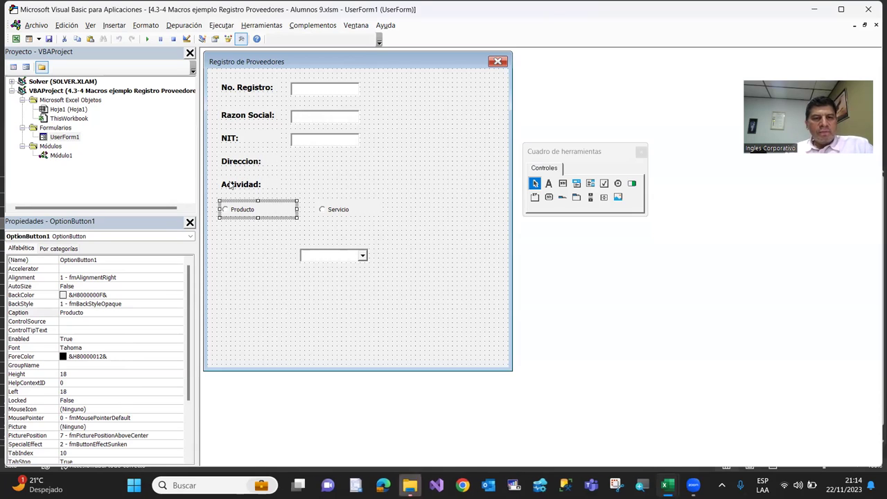
{"action": "left_click", "coordinate": [241, 187]}
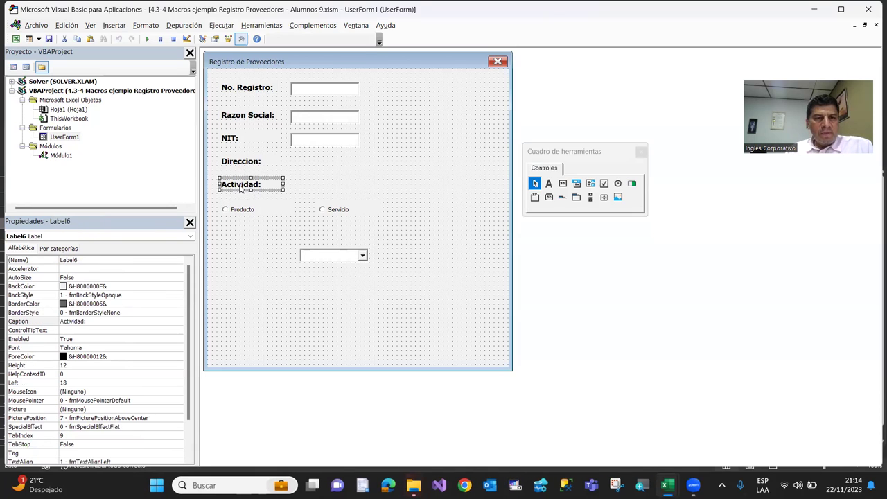
{"action": "left_click", "coordinate": [45, 350]}
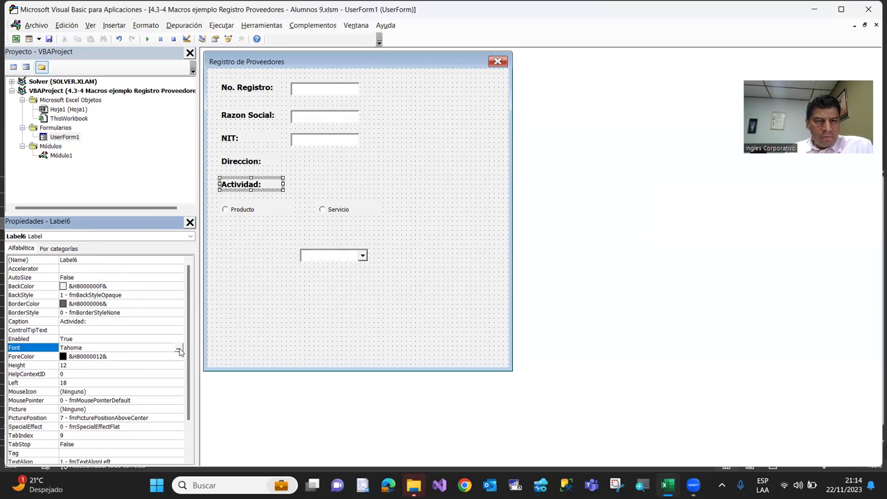
- Leave the Actividad: label's font unchanged and make the Producto option bold, size 10
{"action": "left_click", "coordinate": [178, 348]}
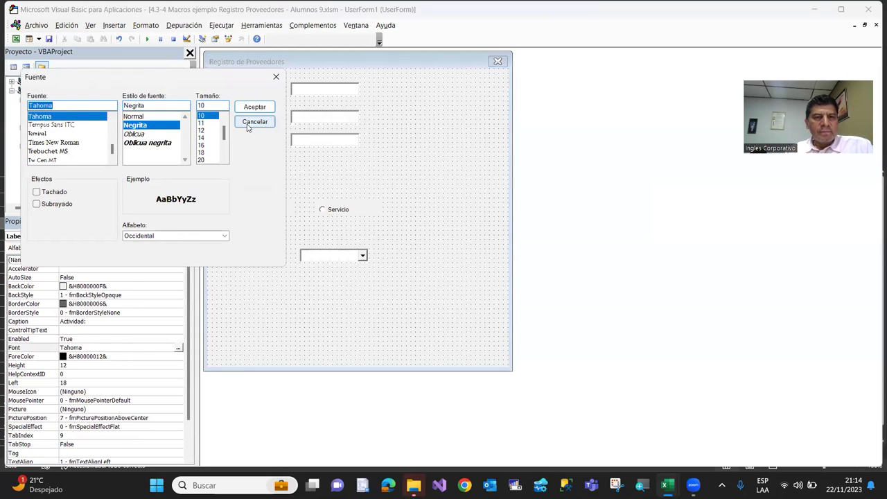
{"action": "left_click", "coordinate": [254, 121]}
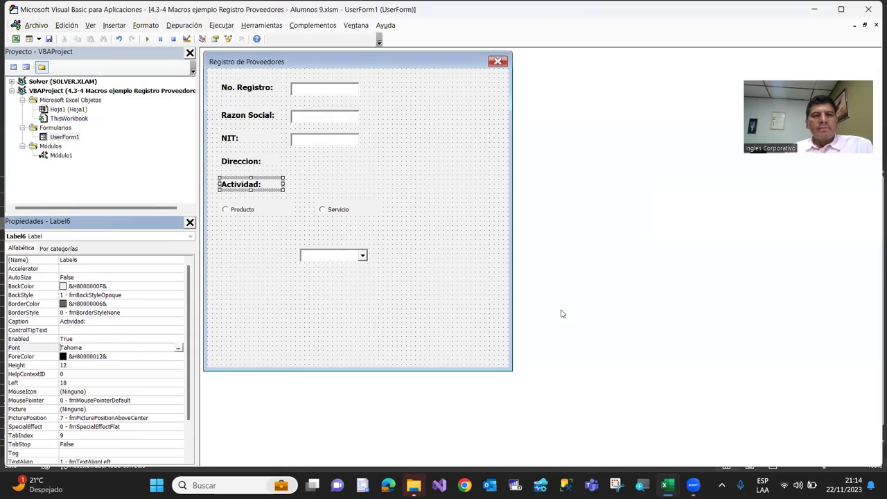
{"action": "left_click", "coordinate": [244, 212]}
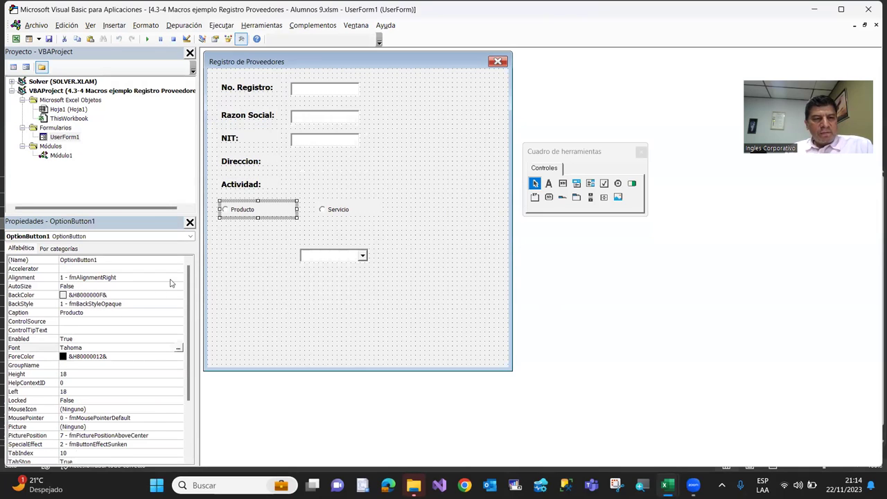
{"action": "left_click", "coordinate": [49, 350]}
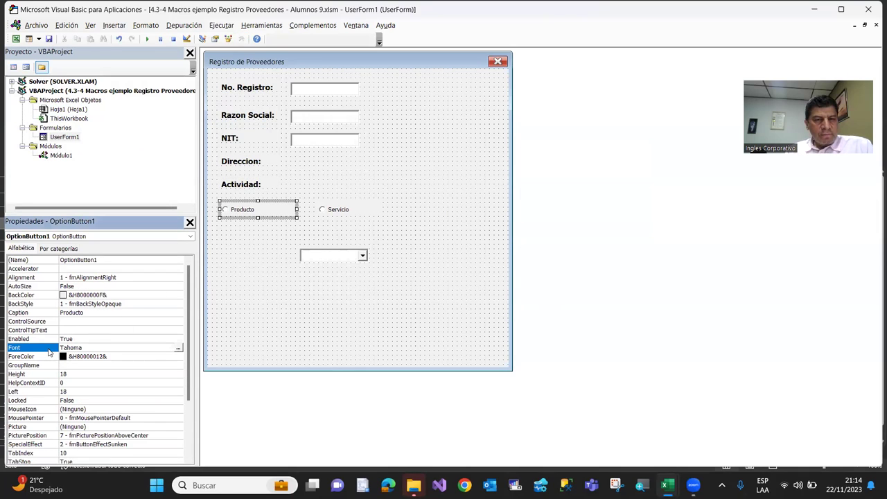
{"action": "left_click", "coordinate": [178, 350]}
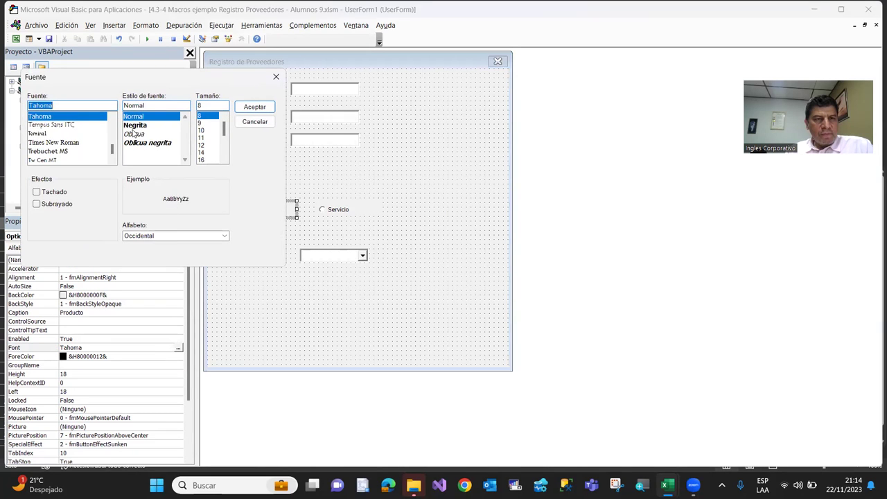
{"action": "left_click", "coordinate": [132, 126]}
{"action": "left_click", "coordinate": [201, 131]}
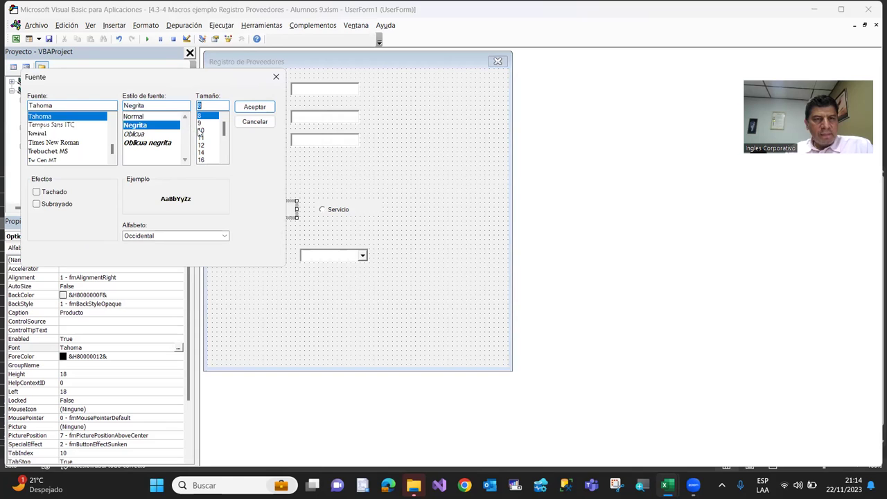
{"action": "left_click", "coordinate": [254, 107]}
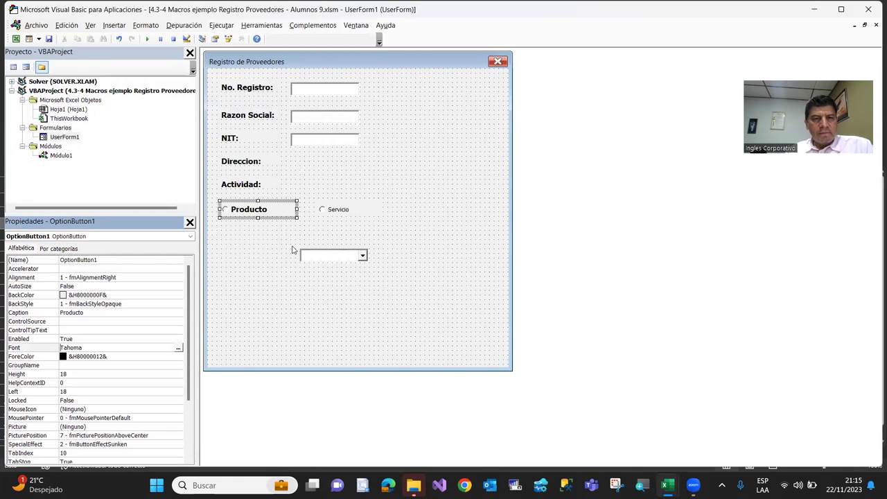
- Make the Servicio option's font bold, size 10 as well
{"action": "left_click", "coordinate": [333, 210]}
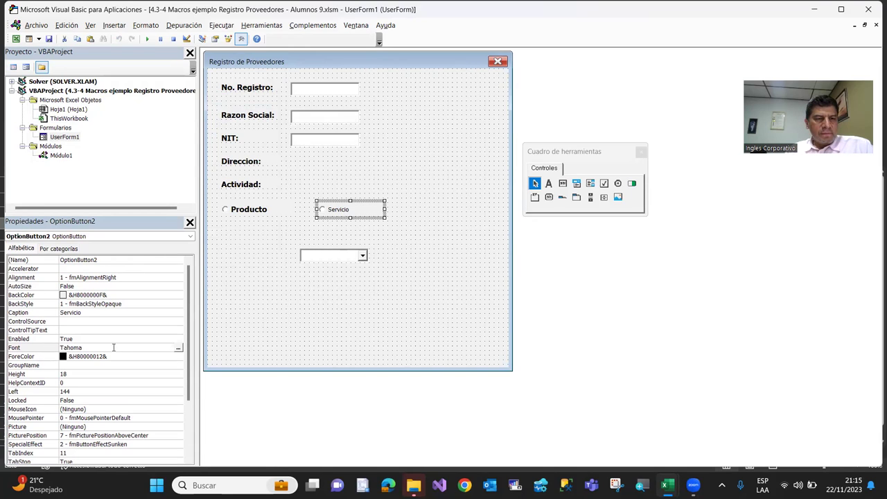
{"action": "left_click", "coordinate": [177, 349]}
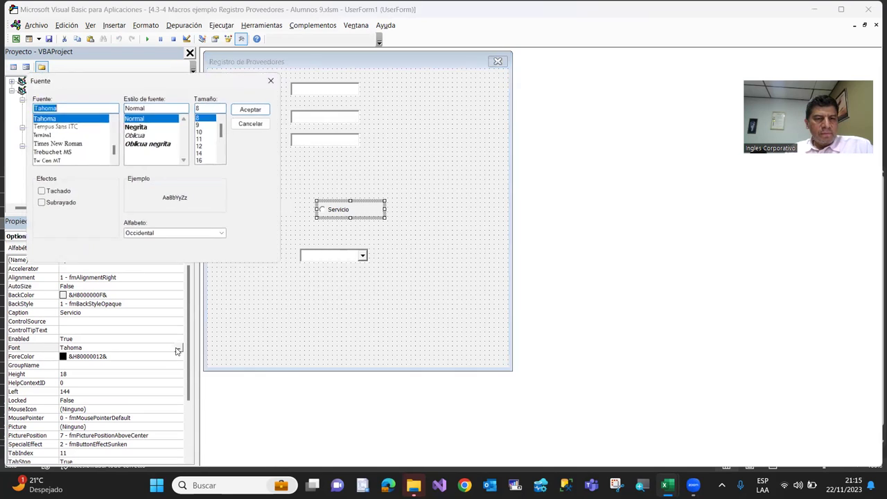
{"action": "left_click", "coordinate": [136, 126]}
{"action": "left_click", "coordinate": [201, 130]}
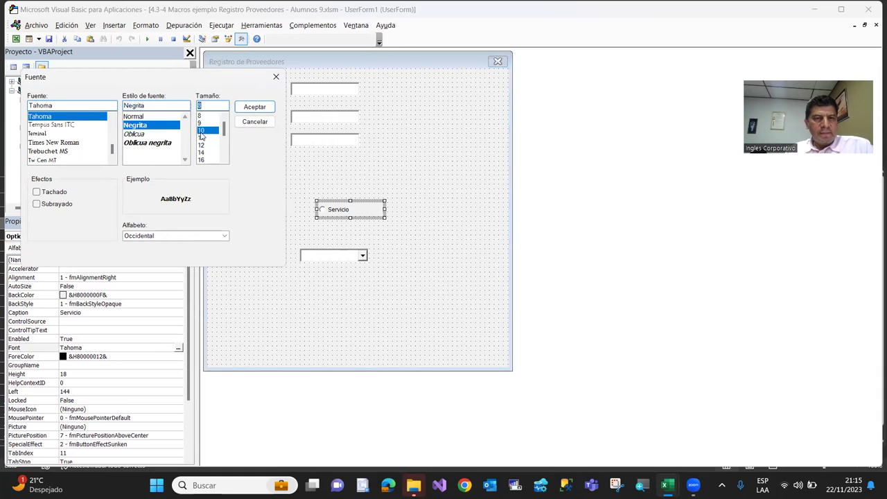
{"action": "left_click", "coordinate": [256, 109]}
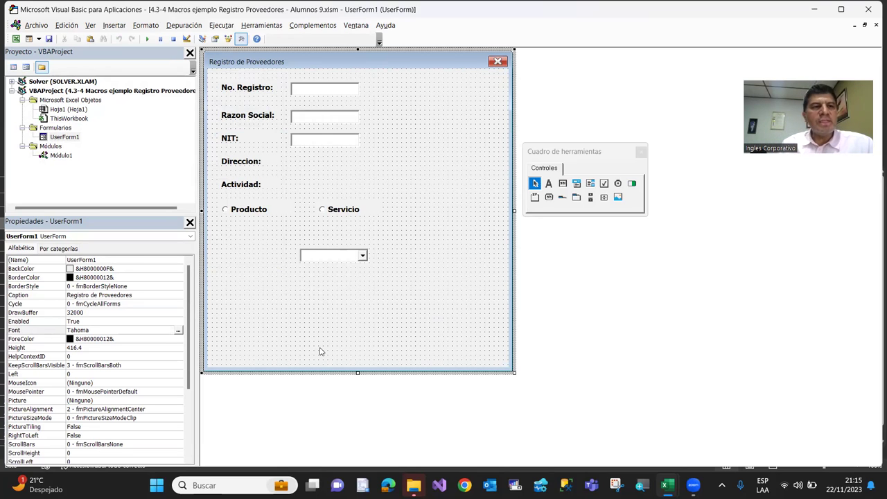
{"action": "left_click", "coordinate": [17, 39]}
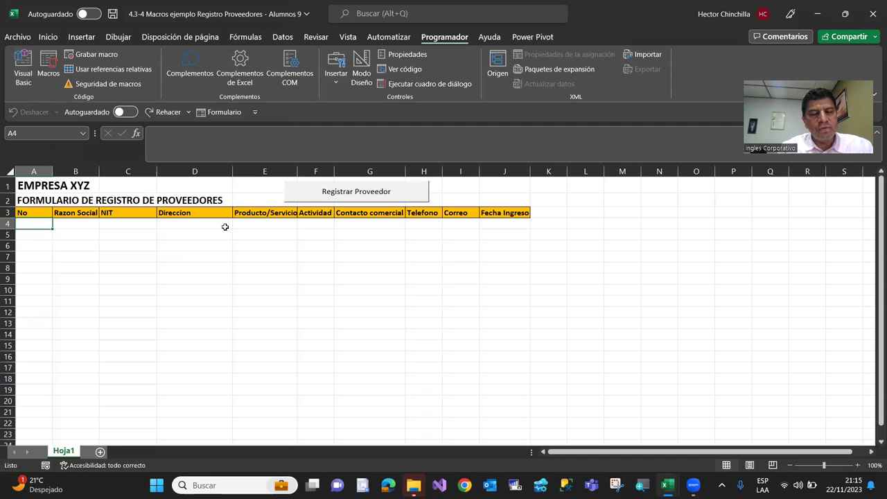
{"action": "left_click", "coordinate": [24, 73]}
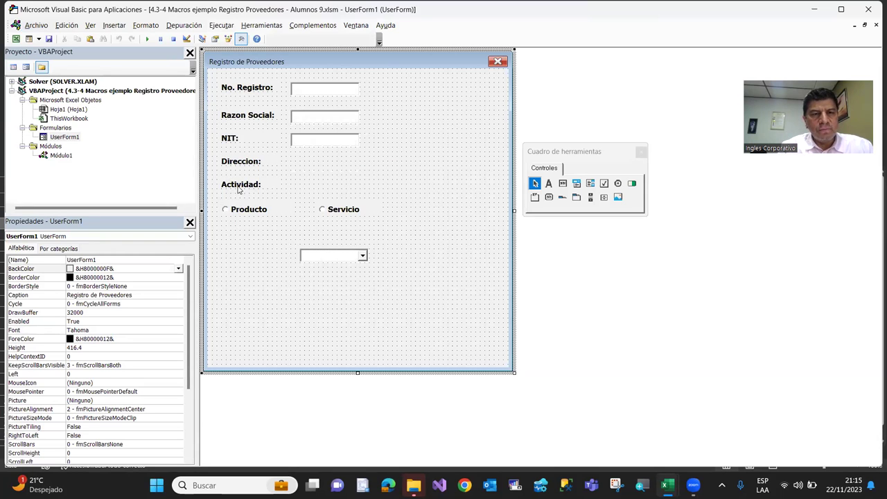
- Lower the Actividad drop-down and label, and move Producto and Servicio up under Direccion
{"action": "left_click_drag", "start_coordinate": [336, 261], "coordinate": [337, 290]}
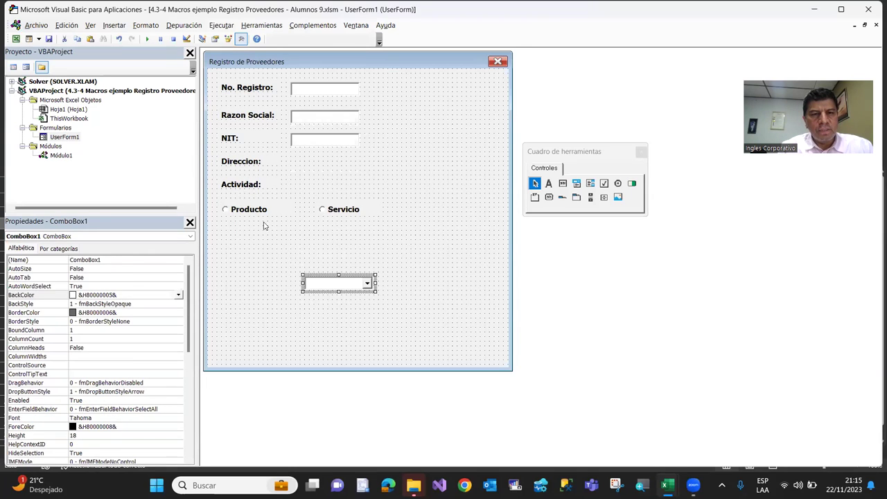
{"action": "left_click", "coordinate": [239, 187]}
{"action": "mouse_move", "coordinate": [254, 189]}
{"action": "left_mouse_down"}
{"action": "mouse_move", "coordinate": [257, 241]}
{"action": "mouse_move", "coordinate": [270, 194]}
{"action": "left_mouse_up"}
{"action": "left_click", "coordinate": [251, 215]}
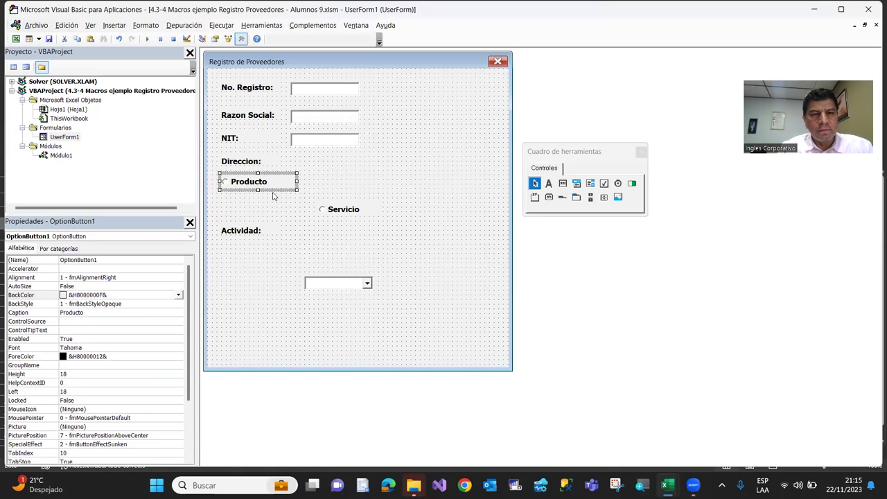
{"action": "left_click_drag", "start_coordinate": [331, 214], "coordinate": [321, 186]}
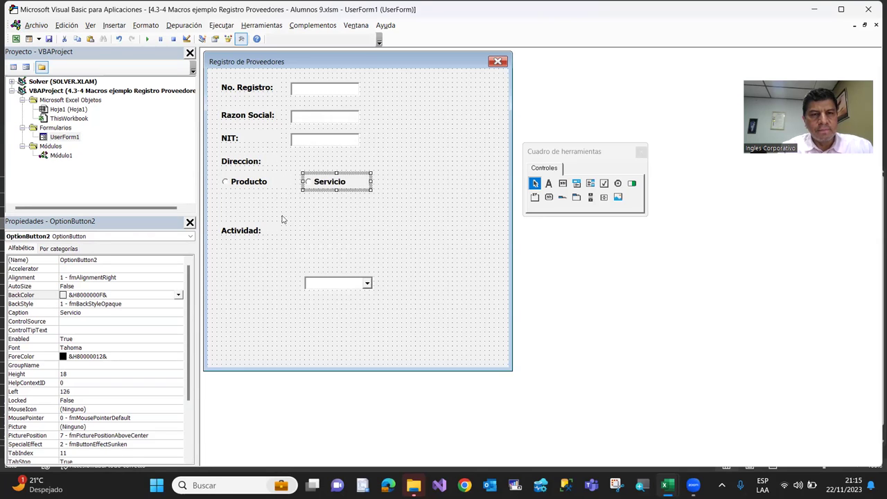
{"action": "left_click_drag", "start_coordinate": [262, 232], "coordinate": [262, 212]}
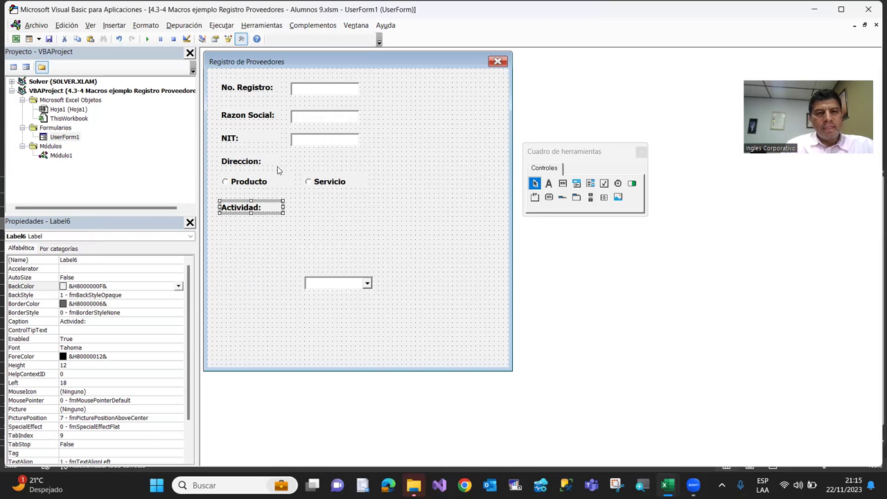
- Draw a text box beside the Direccion label and name it txtDireccion
{"action": "left_click", "coordinate": [265, 245]}
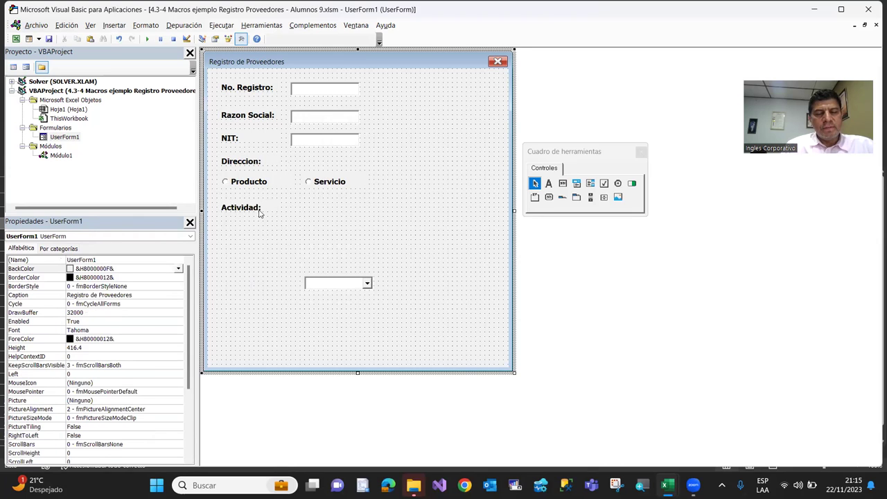
{"action": "left_click", "coordinate": [260, 214]}
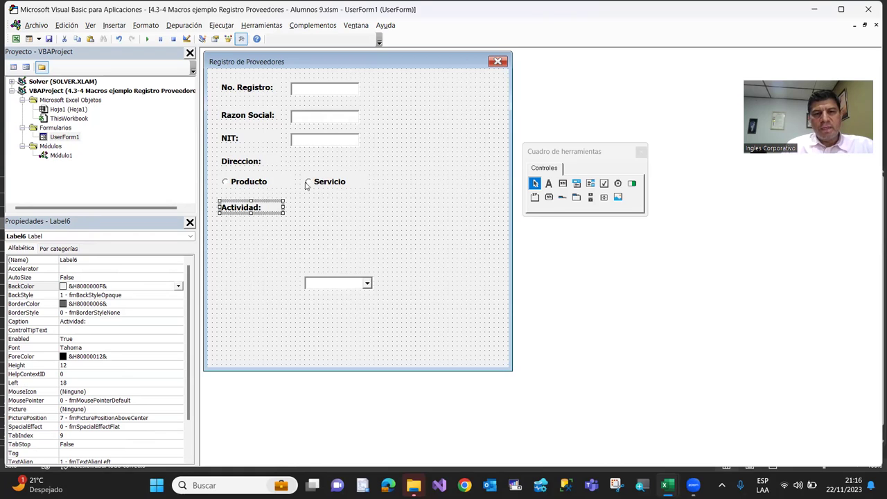
{"action": "left_click", "coordinate": [349, 216]}
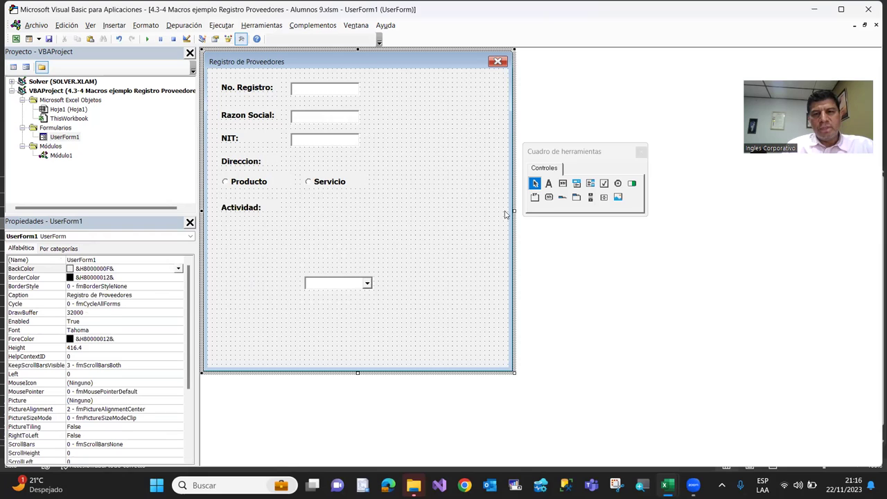
{"action": "left_click", "coordinate": [562, 186]}
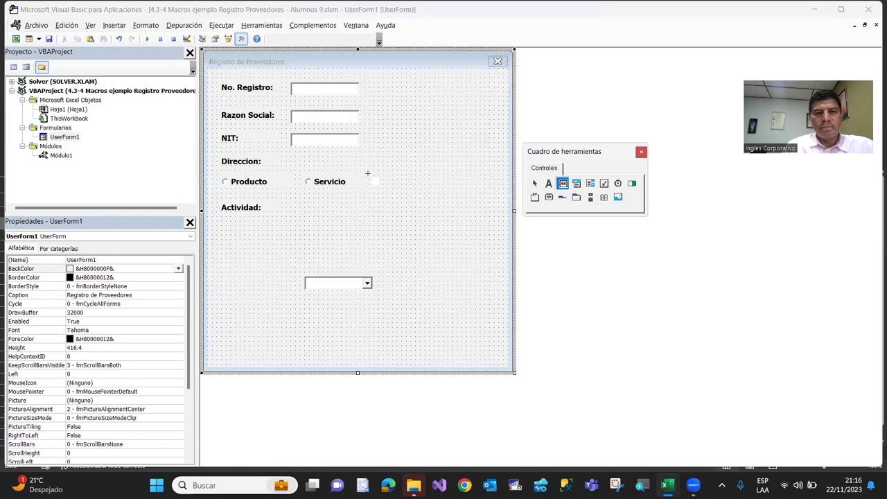
{"action": "left_click_drag", "start_coordinate": [291, 155], "coordinate": [390, 168]}
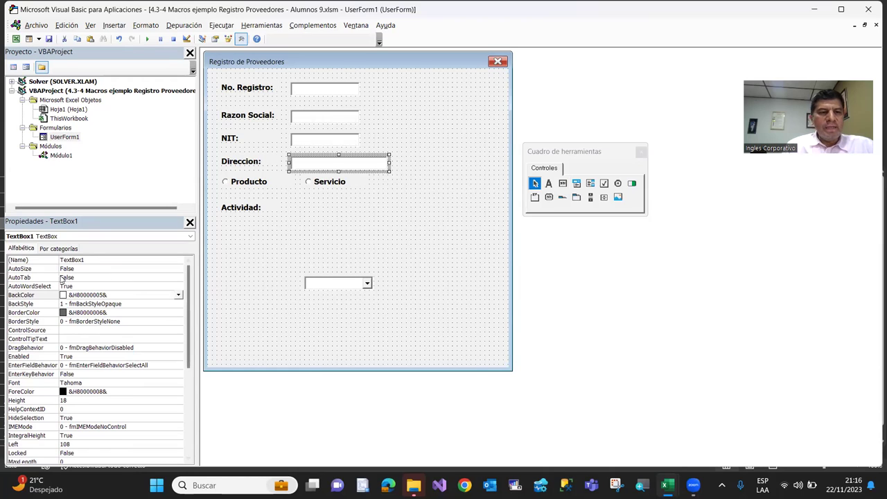
{"action": "left_click", "coordinate": [48, 262]}
{"action": "left_click", "coordinate": [47, 262]}
{"action": "type", "text": "txt"}
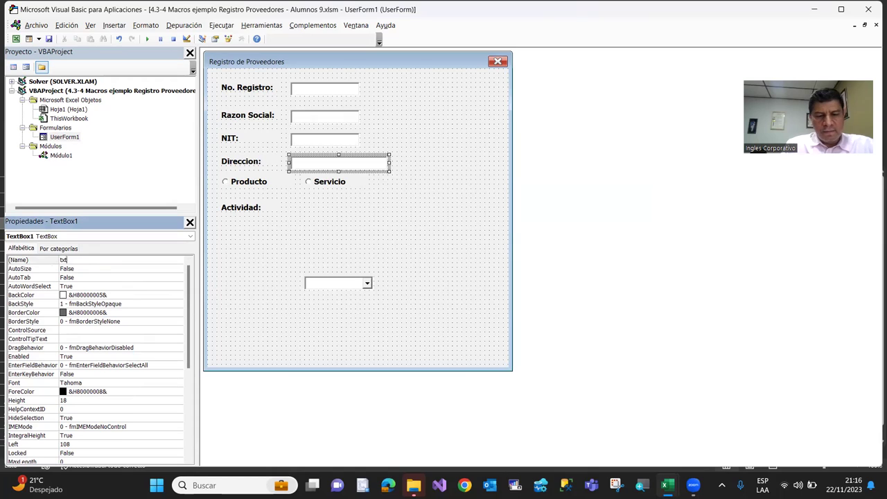
{"action": "key", "text": "Return"}
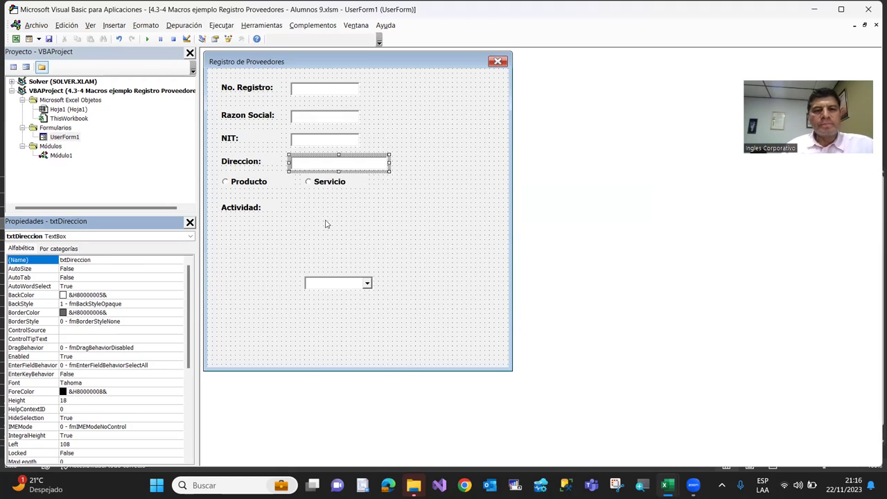
- Nudge the Actividad label slightly to the right
{"action": "left_click", "coordinate": [325, 223]}
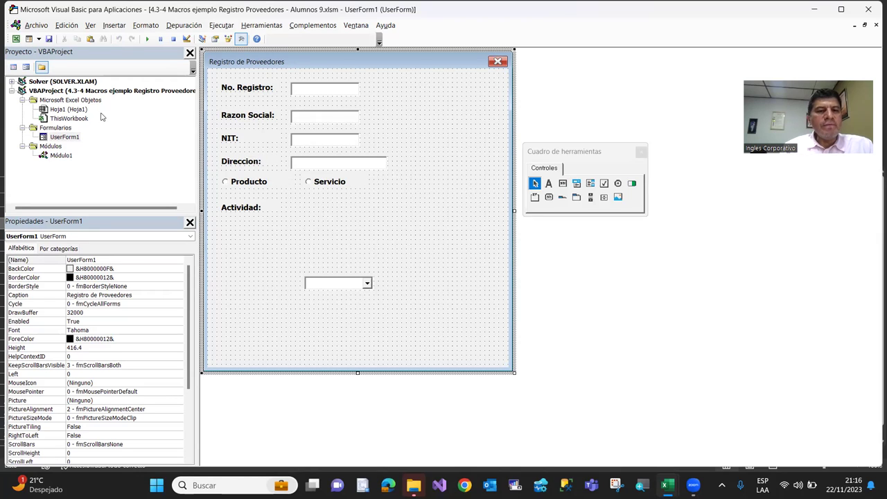
{"action": "left_click", "coordinate": [246, 211]}
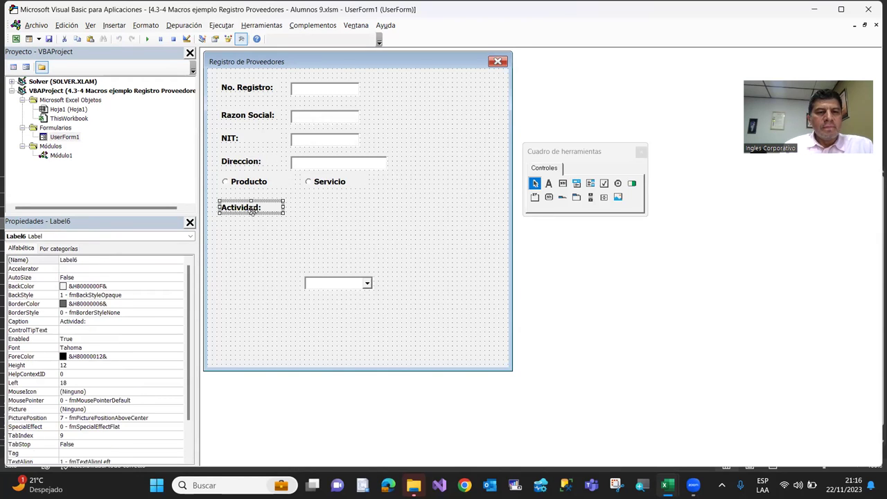
{"action": "left_click_drag", "start_coordinate": [254, 212], "coordinate": [259, 213]}
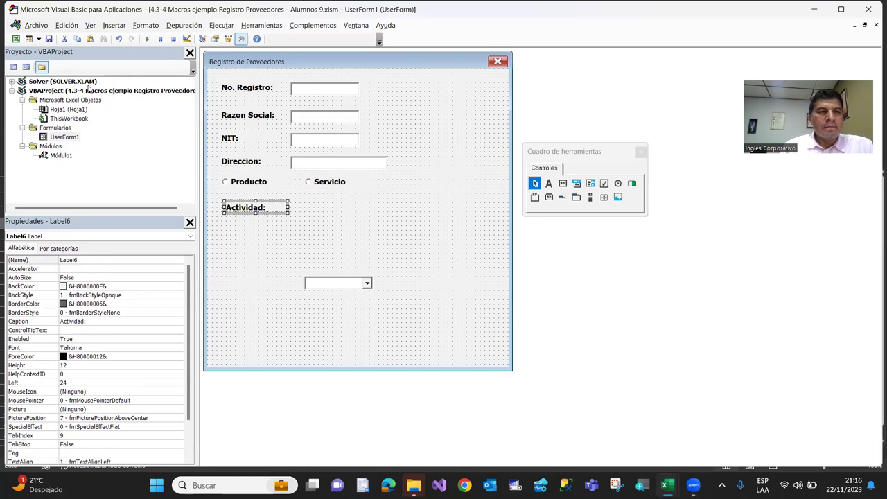
{"action": "left_click", "coordinate": [14, 39]}
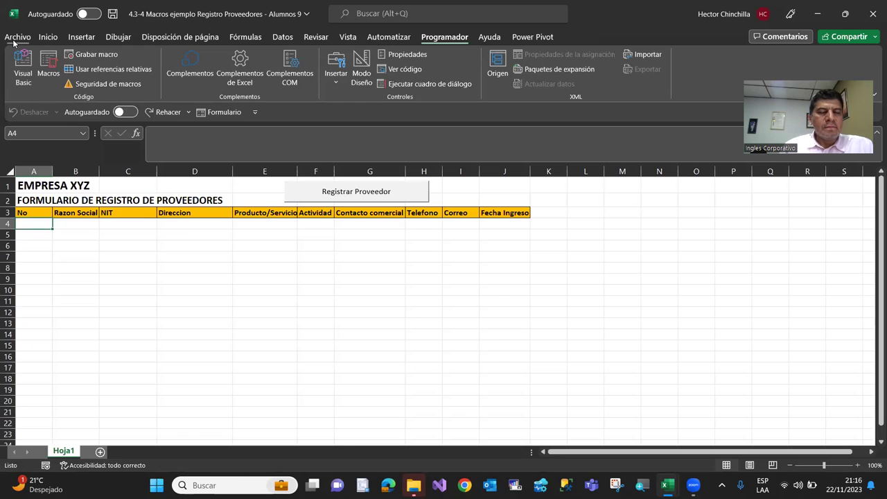
{"action": "left_click", "coordinate": [361, 198]}
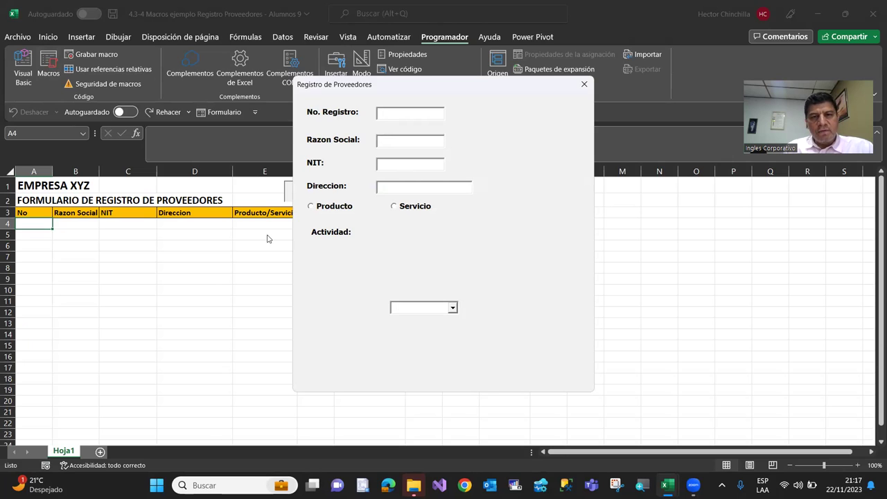
{"action": "key", "text": "Tab"}
{"action": "key", "text": "Tab"}
{"action": "key", "text": "Tab"}
{"action": "key", "text": "Tab"}
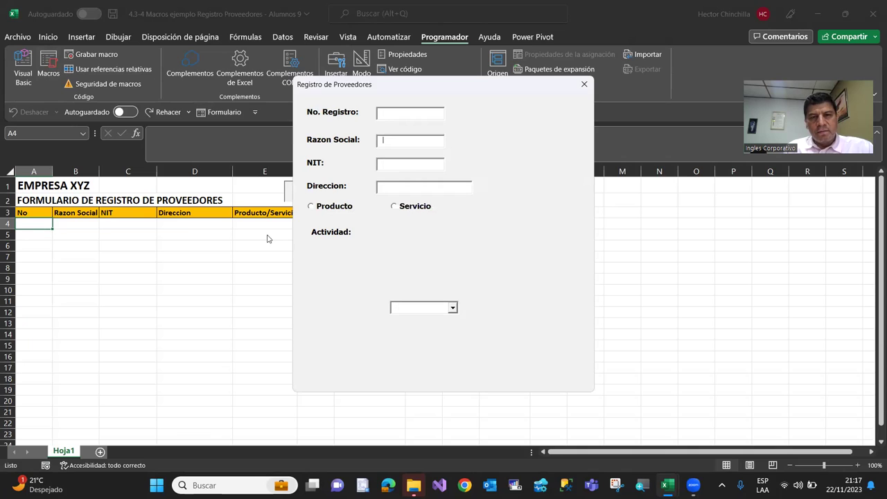
{"action": "key", "text": "Tab"}
{"action": "key", "text": "Tab"}
{"action": "key", "text": "Tab"}
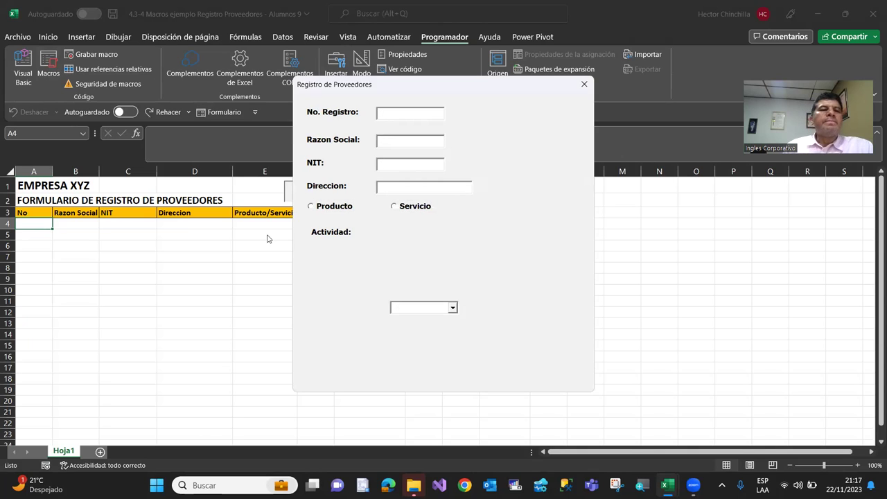
{"action": "left_click", "coordinate": [584, 86]}
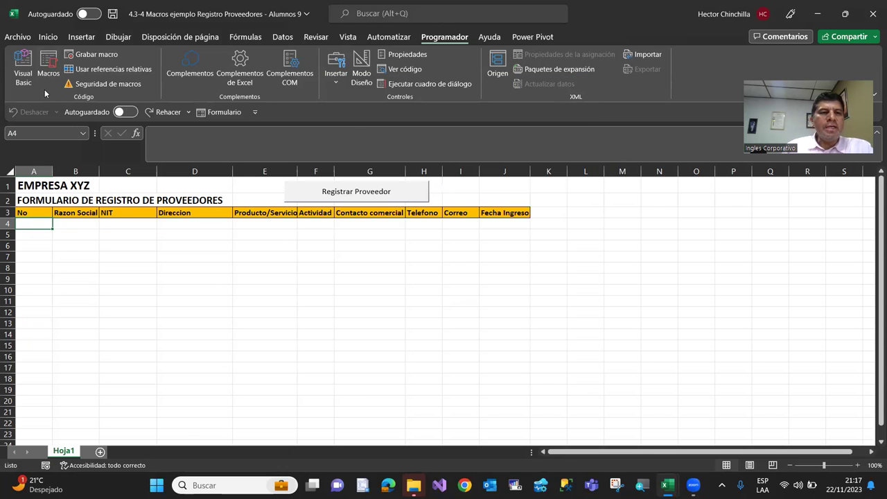
- Reopen the form design and confirm the txtRegistro box has TabIndex 1
{"action": "left_click", "coordinate": [23, 74]}
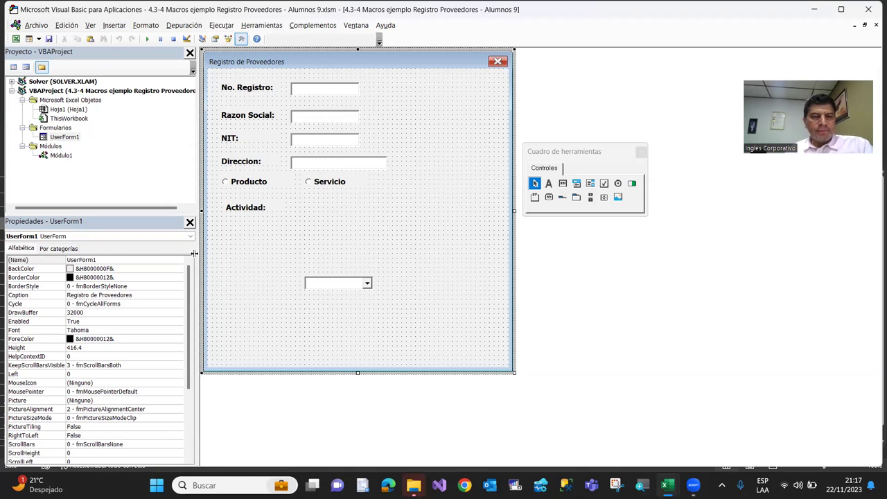
{"action": "left_click", "coordinate": [328, 94]}
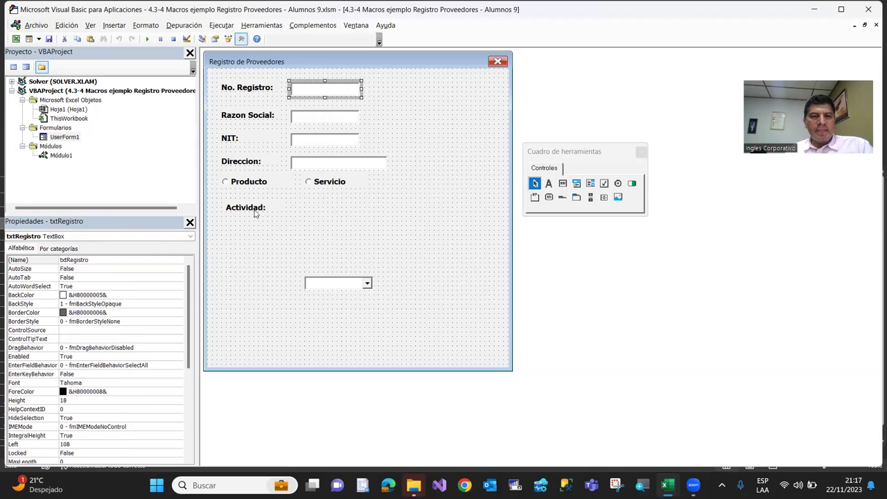
{"action": "left_click_drag", "start_coordinate": [191, 280], "coordinate": [189, 365]}
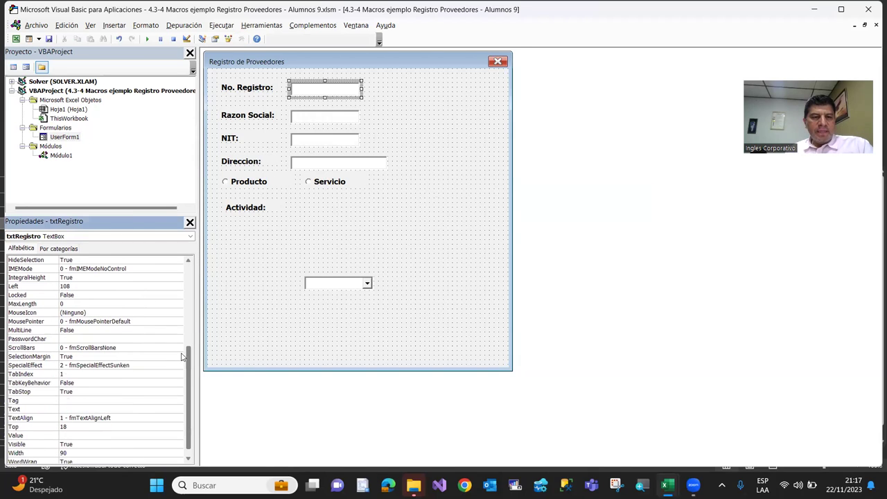
{"action": "left_click", "coordinate": [28, 375]}
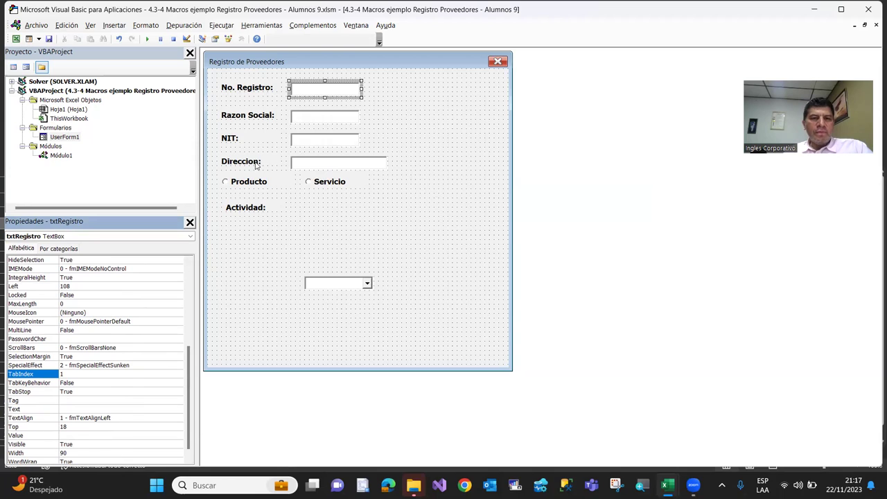
- Set TabIndex 2 for the Razon Social field and 3 for the NIT field
{"action": "left_click", "coordinate": [303, 123]}
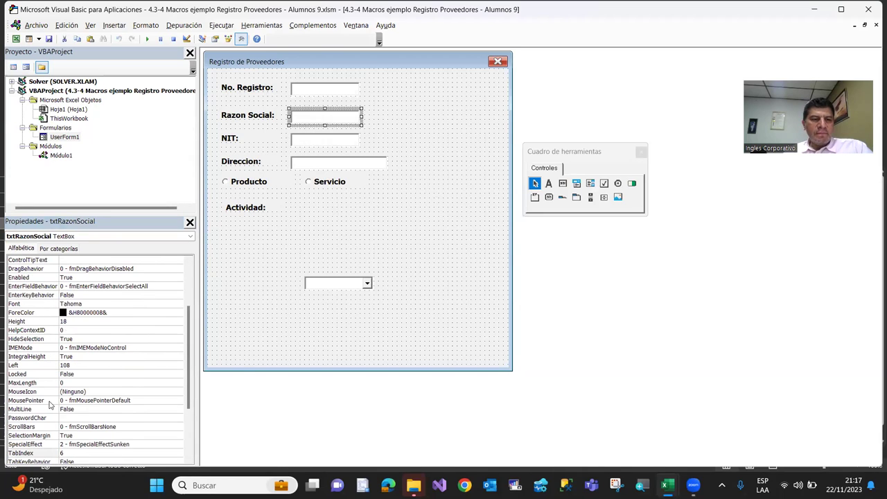
{"action": "left_click", "coordinate": [40, 453]}
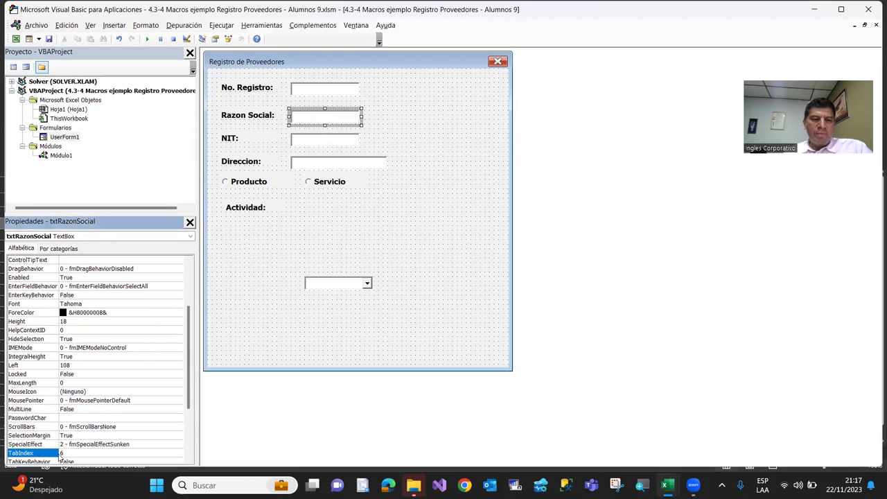
{"action": "double_click", "coordinate": [47, 454]}
{"action": "type", "text": "2"}
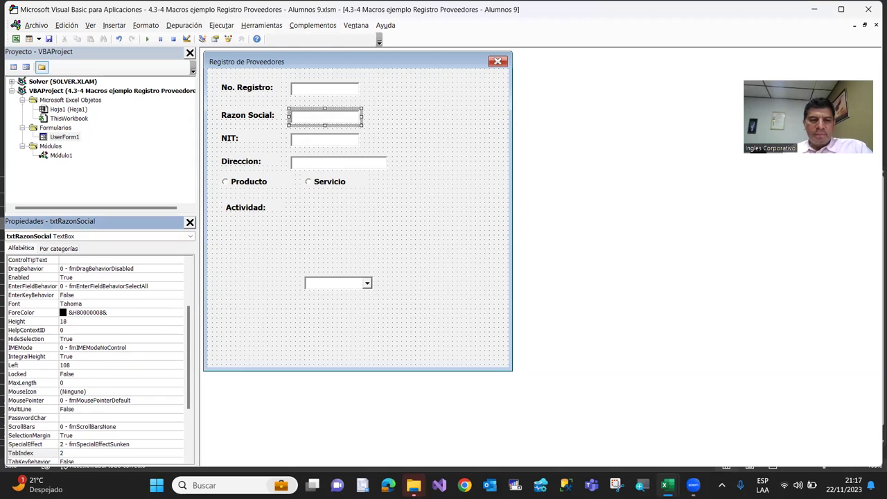
{"action": "key", "text": "Return"}
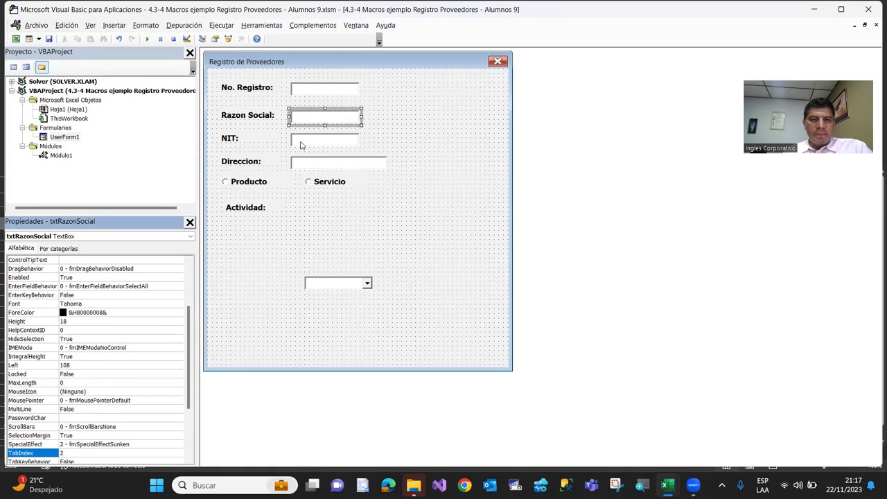
{"action": "left_click", "coordinate": [300, 144]}
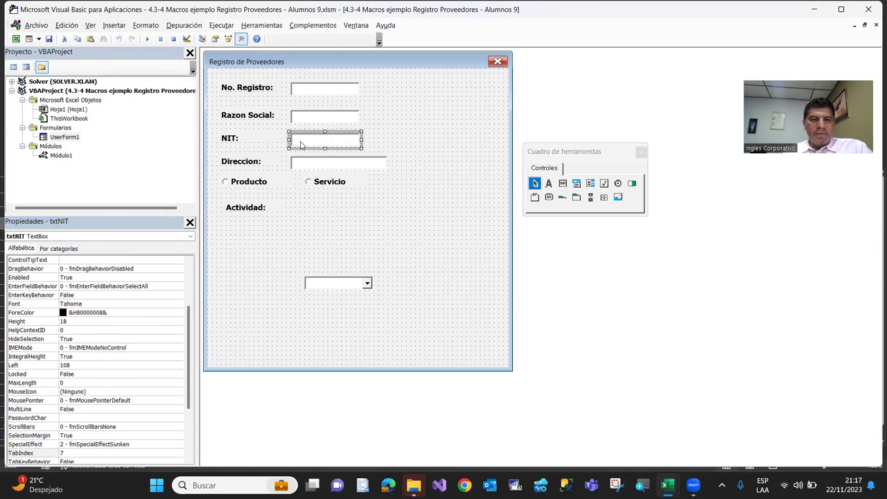
{"action": "left_click", "coordinate": [51, 455]}
{"action": "type", "text": "3"}
{"action": "key", "text": "Return"}
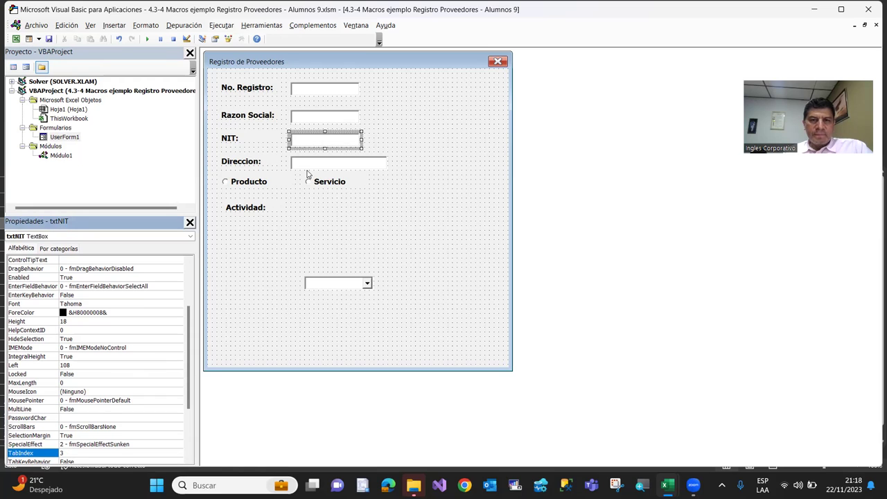
- Set TabIndex 4 for Direccion, 5 for Producto and 6 for Servicio
{"action": "left_click", "coordinate": [309, 171]}
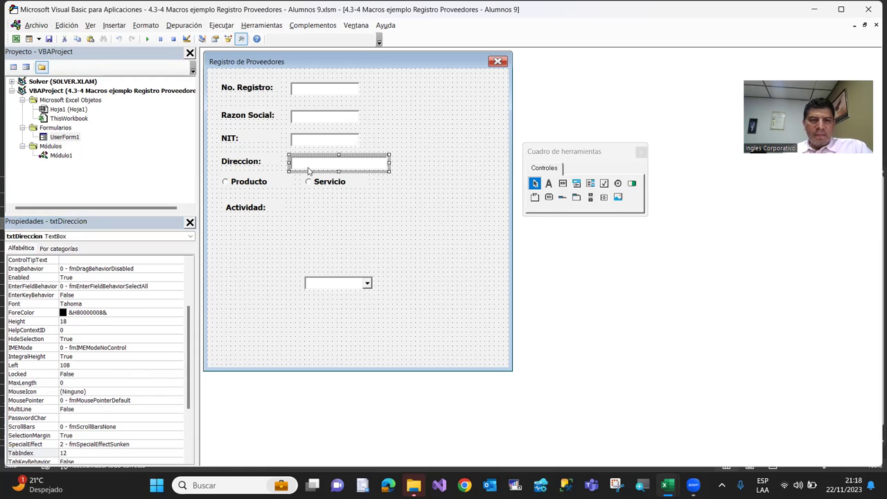
{"action": "left_click", "coordinate": [49, 454]}
{"action": "type", "text": "4"}
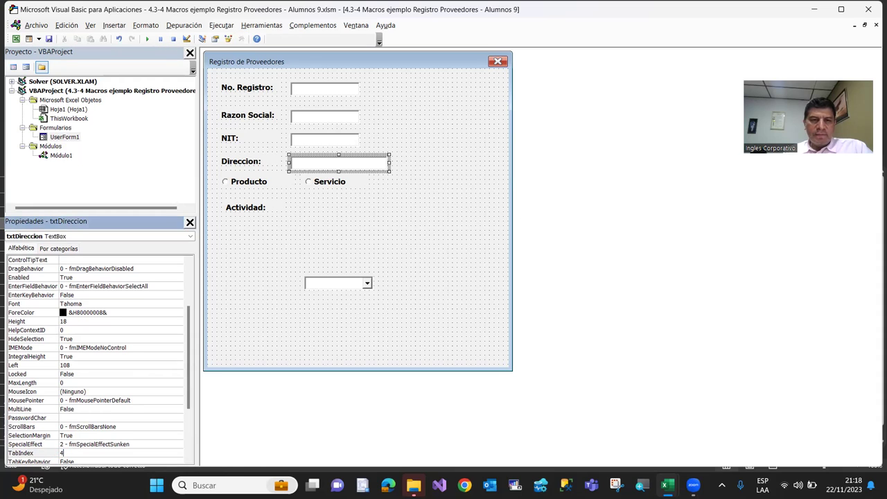
{"action": "key", "text": "Return"}
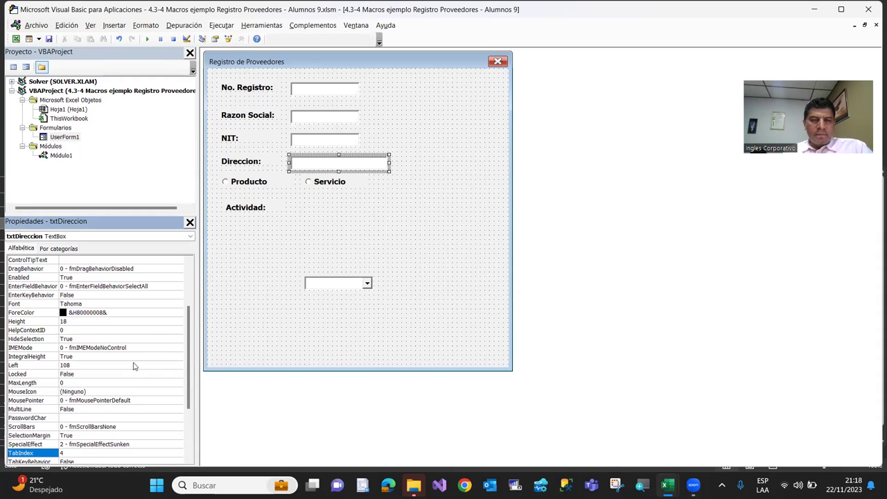
{"action": "left_click", "coordinate": [239, 189]}
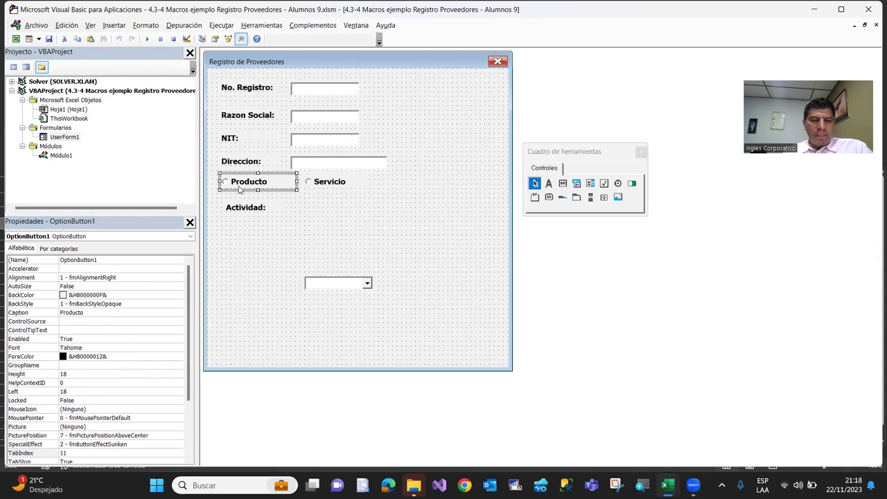
{"action": "left_click", "coordinate": [43, 456]}
{"action": "type", "text": "5"}
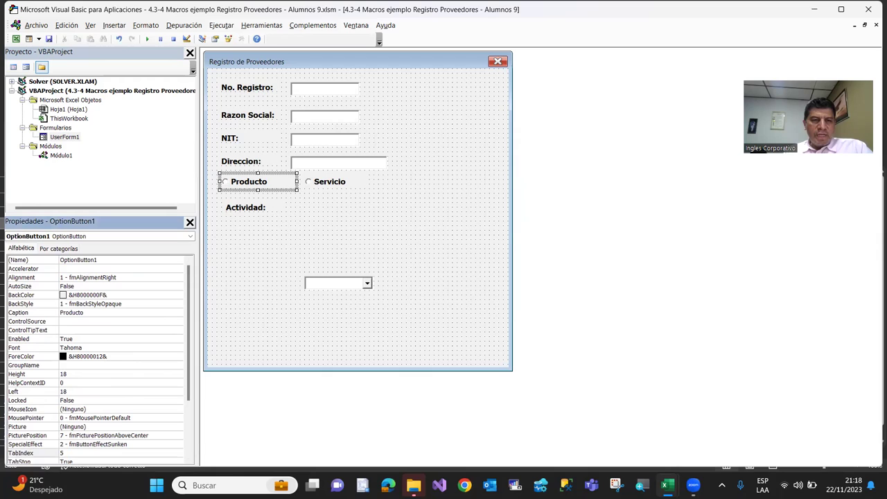
{"action": "key", "text": "Return"}
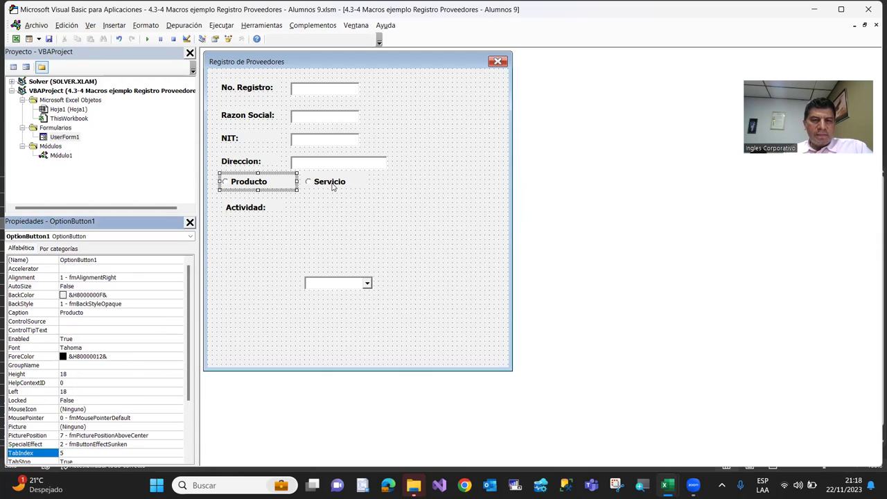
{"action": "left_click", "coordinate": [333, 186]}
{"action": "left_click", "coordinate": [45, 454]}
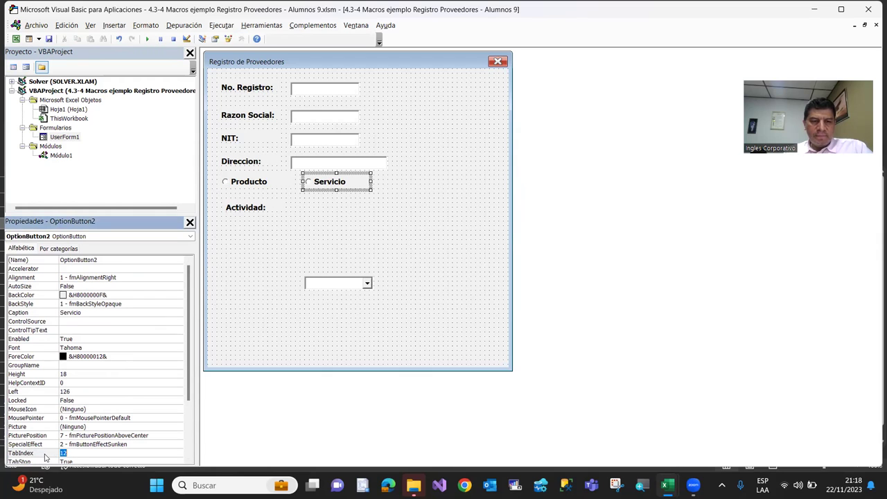
{"action": "type", "text": "6"}
{"action": "key", "text": "Return"}
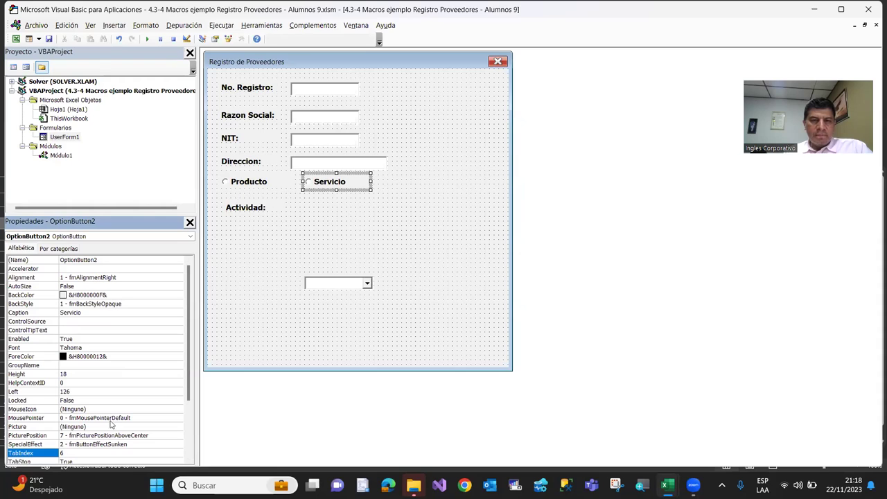
{"action": "left_click", "coordinate": [455, 298]}
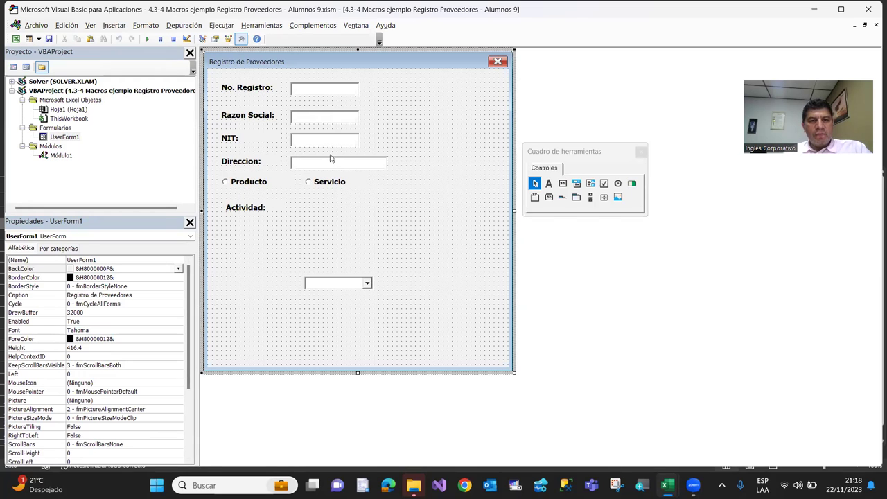
- Widen the Direccion text box by dragging its right edge
{"action": "left_click", "coordinate": [321, 95]}
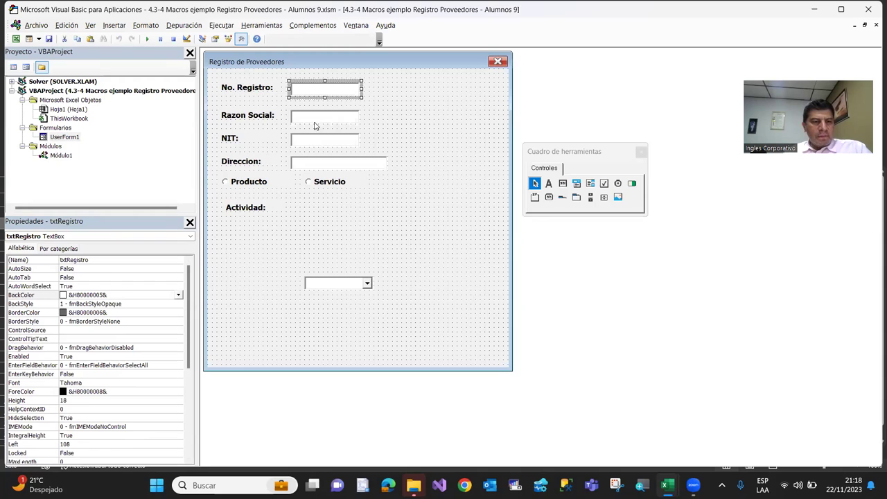
{"action": "left_click", "coordinate": [317, 124]}
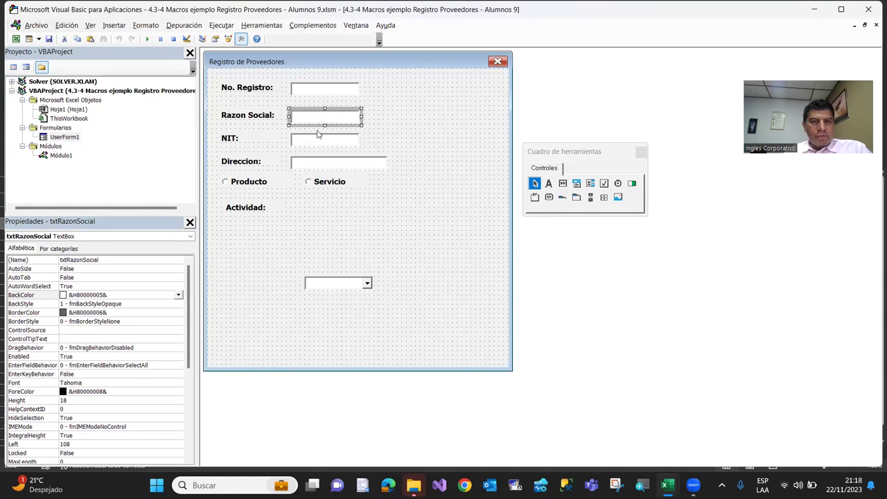
{"action": "left_click", "coordinate": [321, 142]}
{"action": "left_click", "coordinate": [325, 165]}
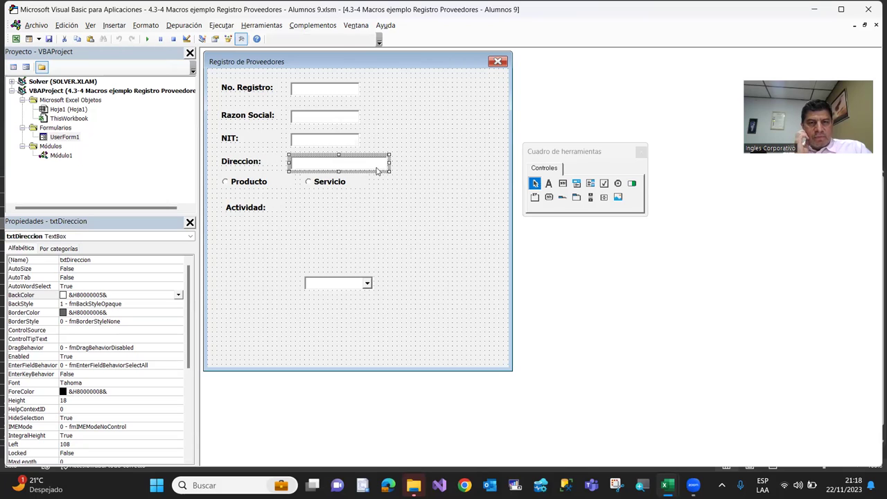
{"action": "left_click_drag", "start_coordinate": [390, 163], "coordinate": [418, 163]}
{"action": "left_click_drag", "start_coordinate": [352, 172], "coordinate": [353, 177]}
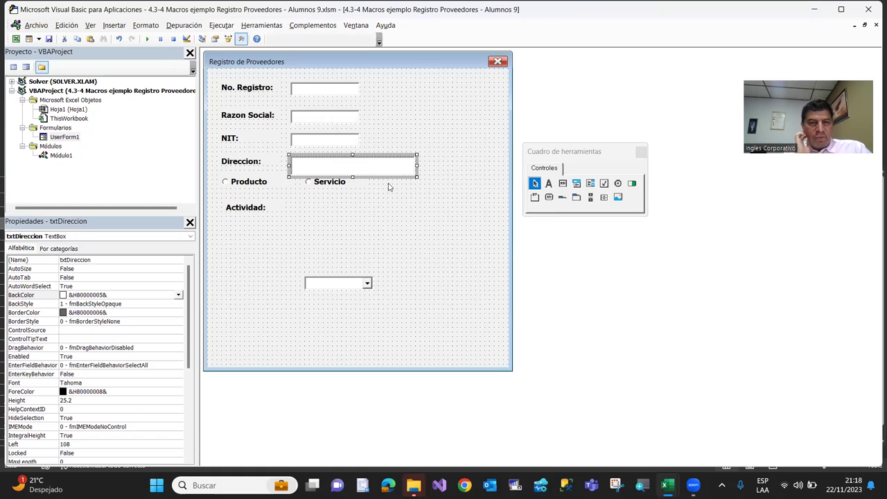
{"action": "left_click", "coordinate": [392, 143]}
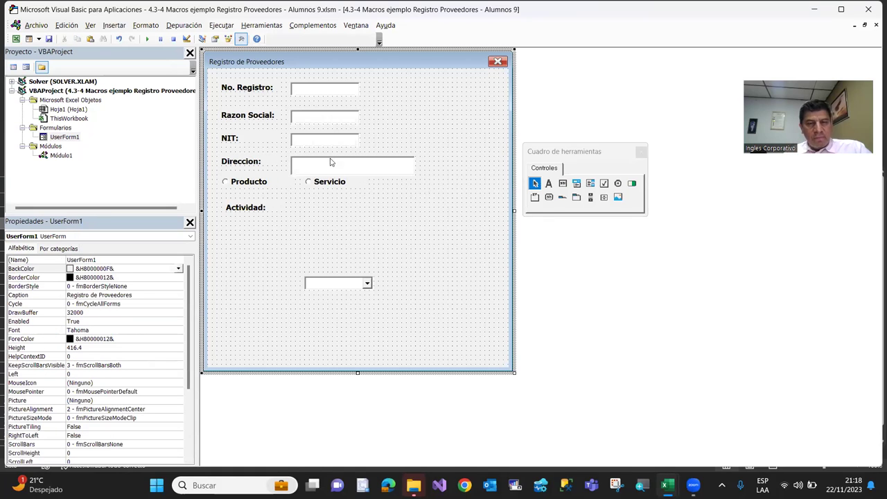
- Check that the No. Registro, Razon Social and NIT fields have height 18
{"action": "left_click", "coordinate": [354, 172]}
{"action": "left_click", "coordinate": [337, 143]}
{"action": "left_click", "coordinate": [331, 121]}
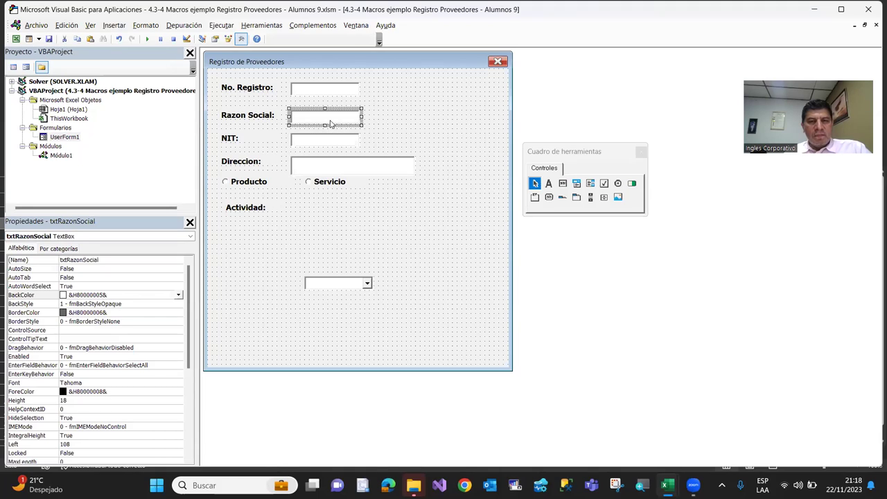
{"action": "left_click", "coordinate": [321, 96]}
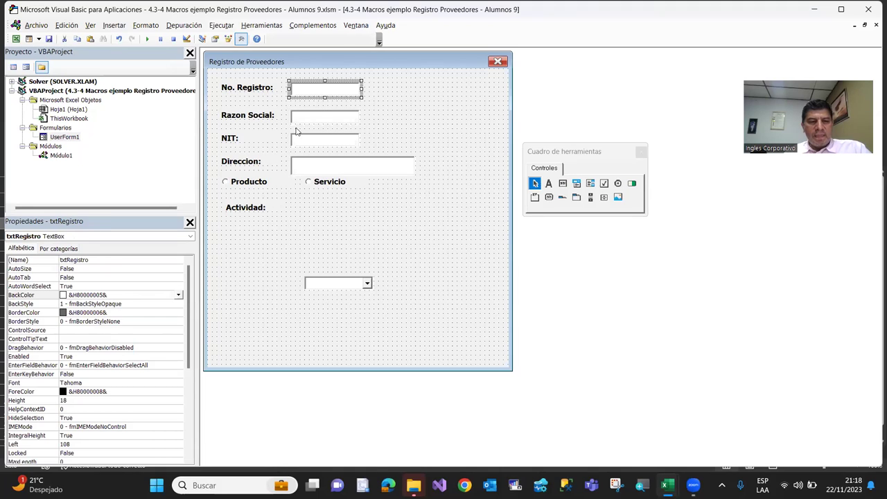
{"action": "left_click", "coordinate": [41, 402]}
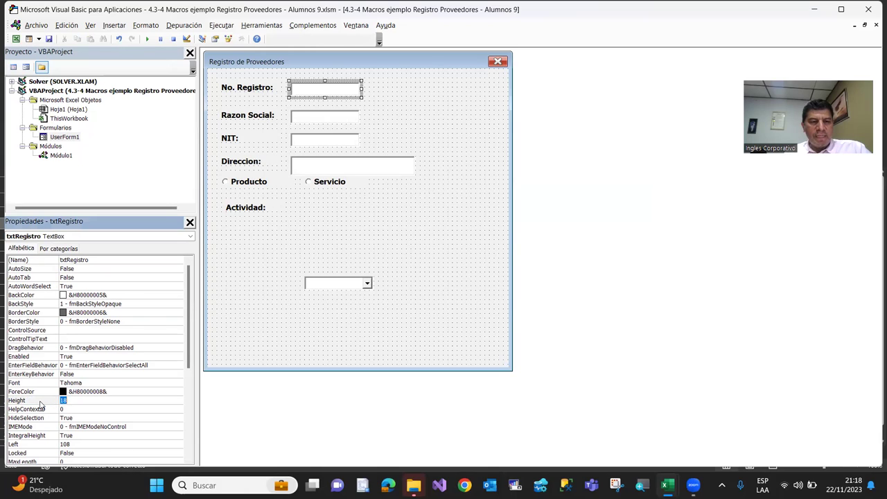
{"action": "left_click", "coordinate": [301, 124]}
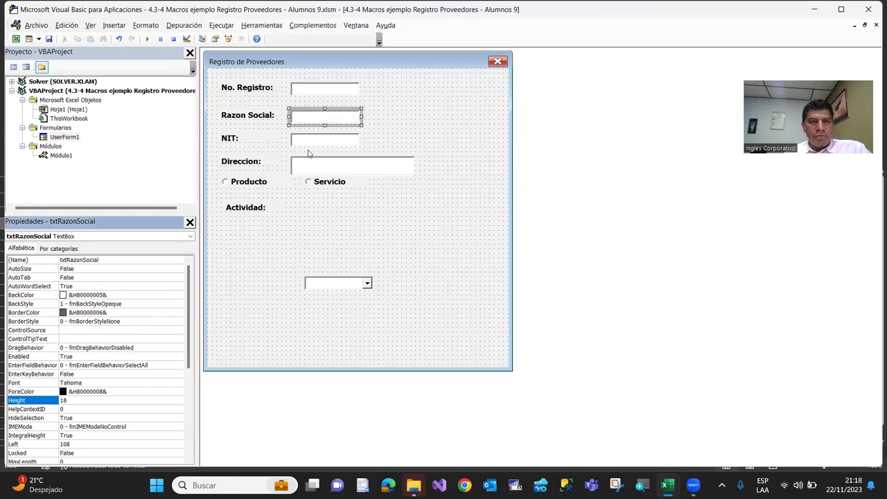
{"action": "left_click", "coordinate": [309, 143]}
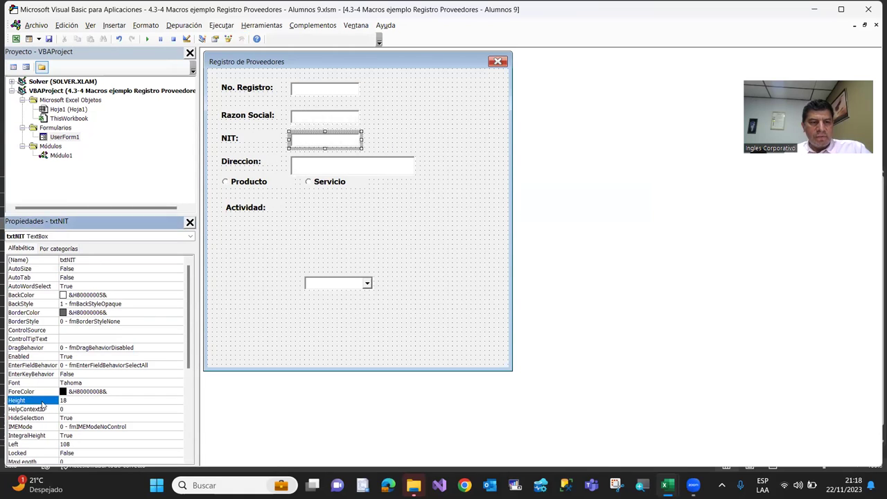
- Set the Direccion text box's Height to 18
{"action": "left_click", "coordinate": [309, 172]}
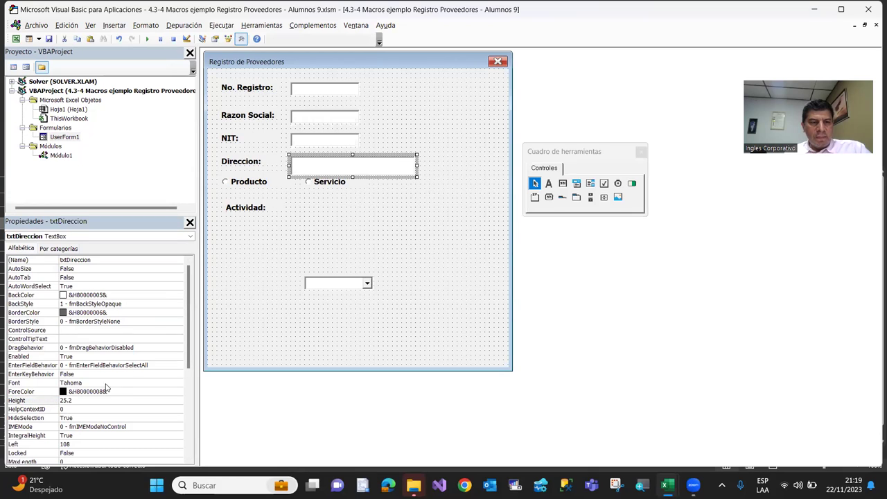
{"action": "left_click", "coordinate": [46, 402]}
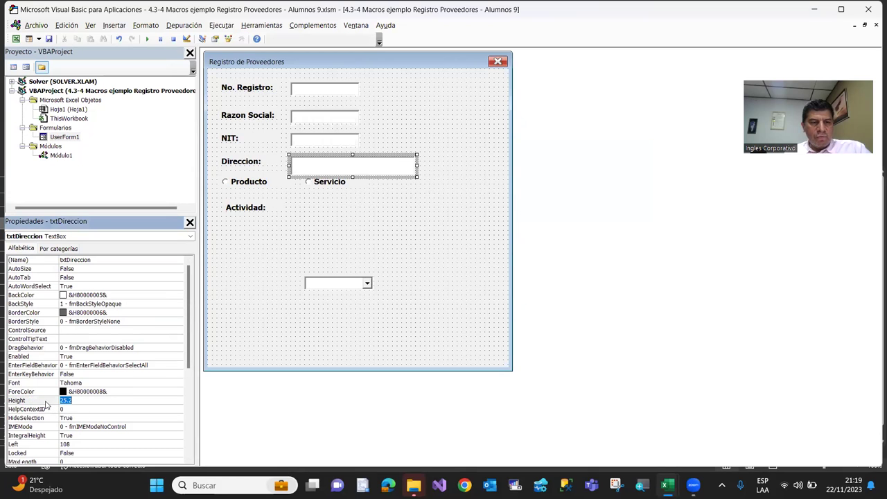
{"action": "type", "text": "18"}
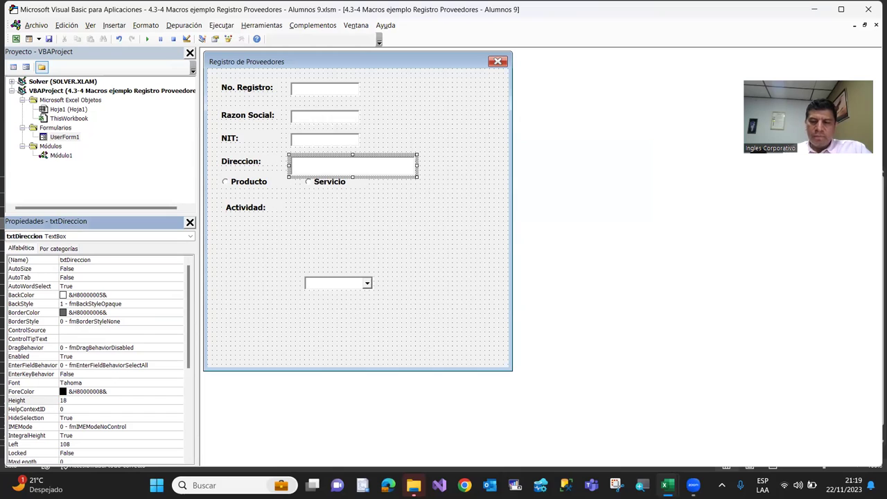
{"action": "key", "text": "Return"}
{"action": "left_click", "coordinate": [269, 323]}
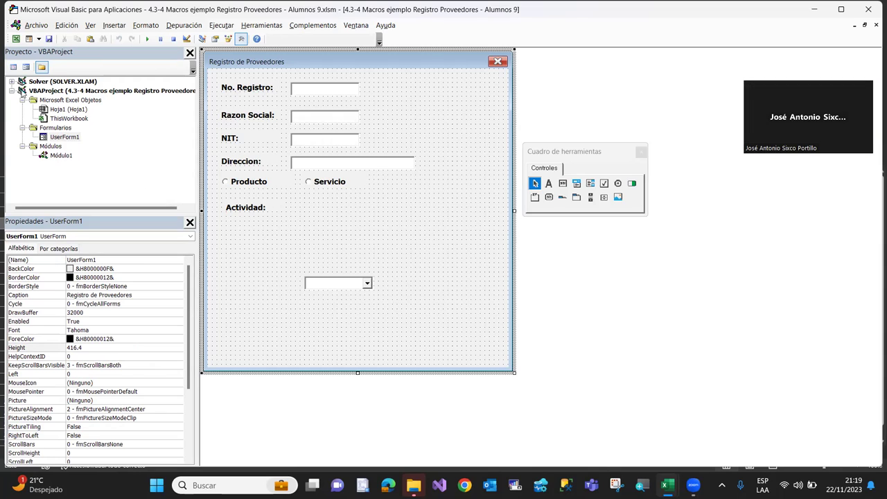
{"action": "left_click", "coordinate": [19, 50]}
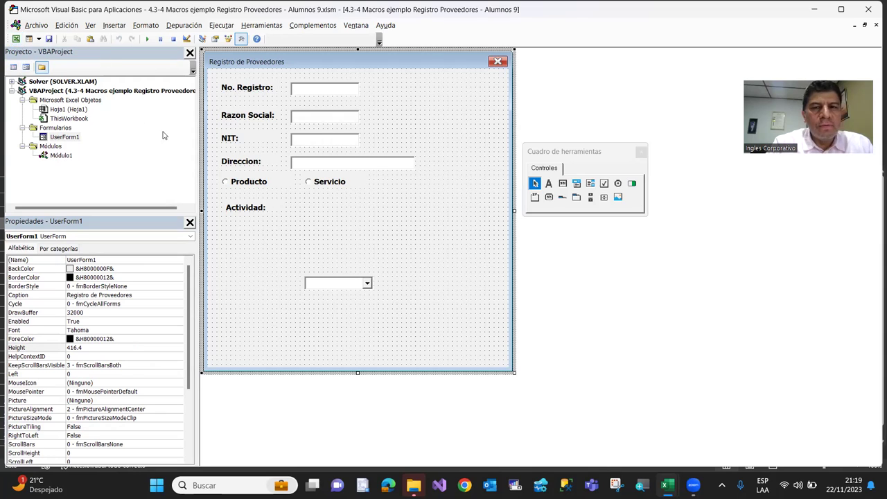
- Open the registration form from Excel and toggle between Producto and Servicio
{"action": "left_click", "coordinate": [16, 38]}
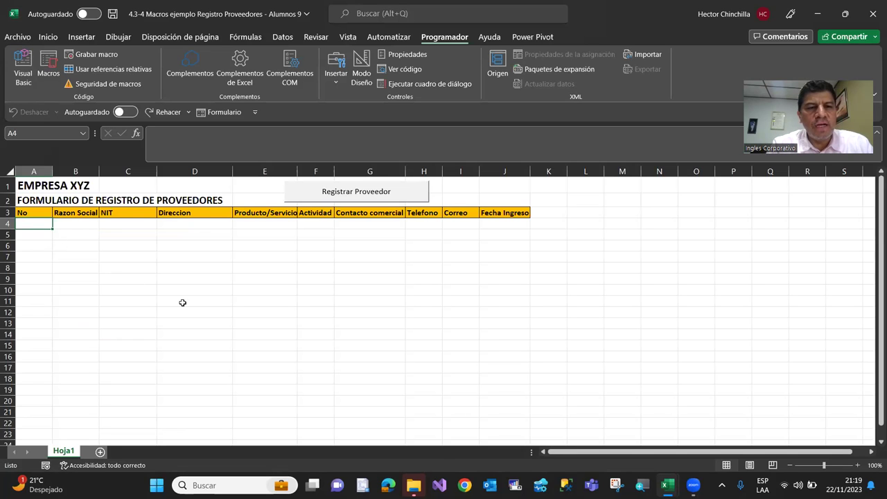
{"action": "left_click", "coordinate": [355, 194]}
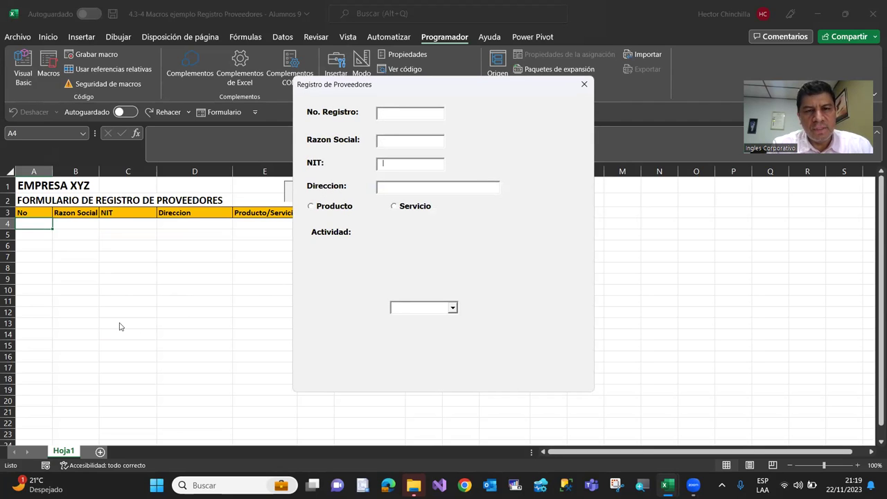
{"action": "key", "text": "Tab"}
{"action": "key", "text": "Tab"}
{"action": "key", "text": "Tab"}
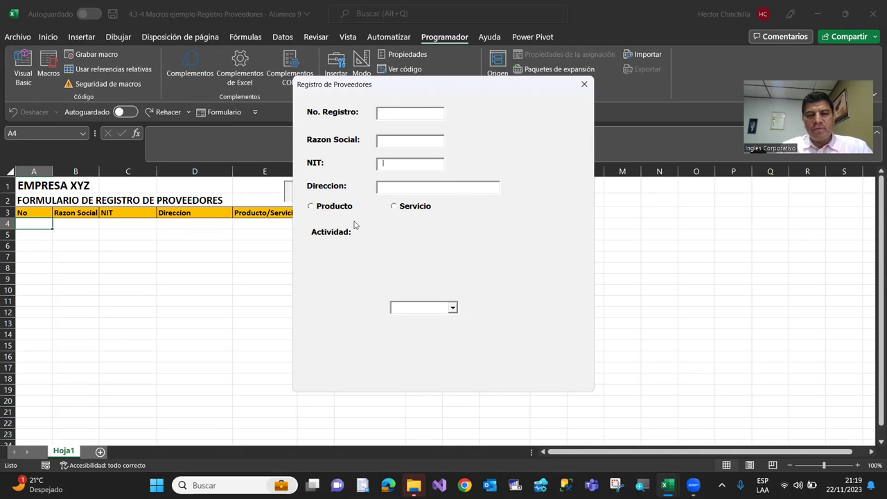
{"action": "left_click", "coordinate": [312, 207]}
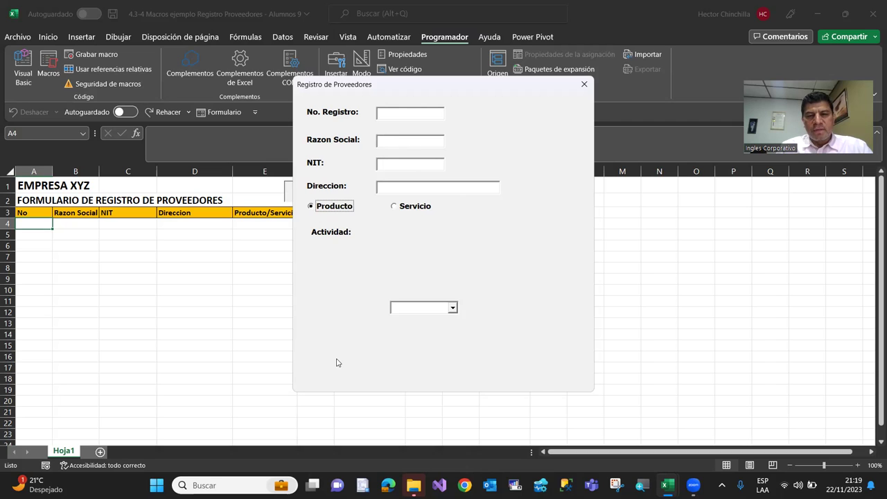
{"action": "left_click", "coordinate": [394, 207]}
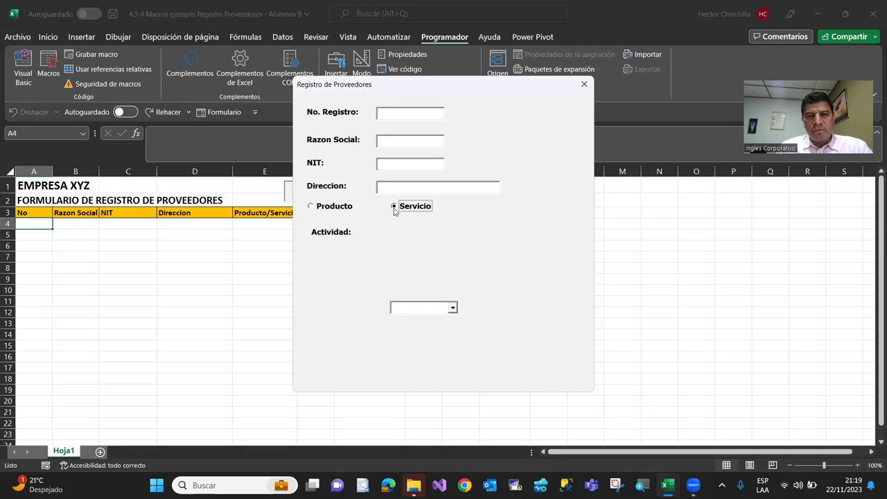
{"action": "left_click", "coordinate": [313, 209]}
{"action": "left_click", "coordinate": [394, 206]}
{"action": "left_click", "coordinate": [317, 209]}
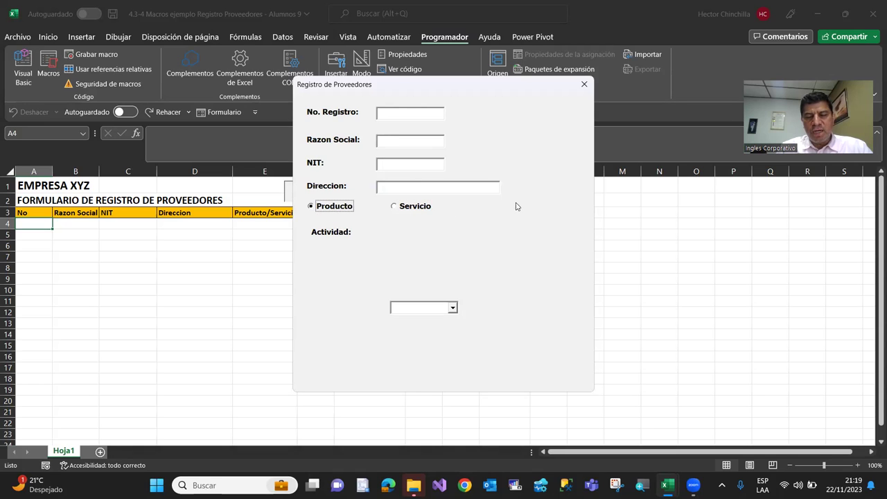
{"action": "left_click", "coordinate": [396, 208]}
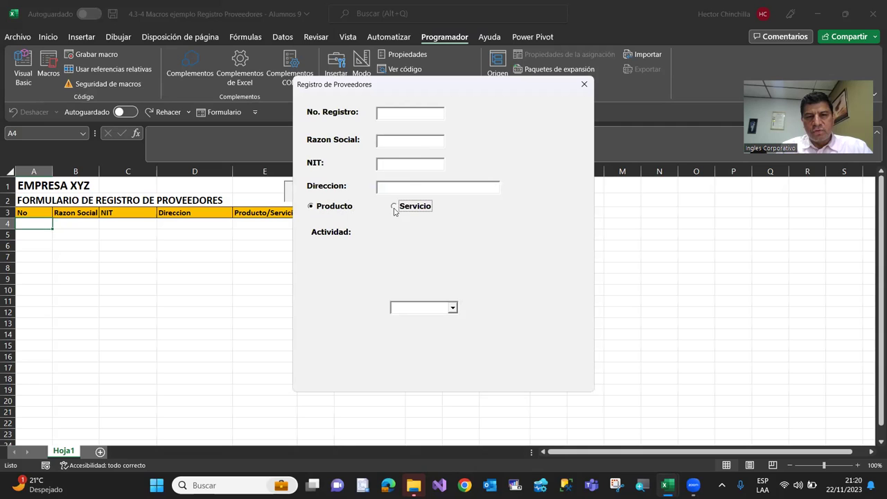
{"action": "left_click", "coordinate": [312, 208]}
- Close the form, reopen it once more, and close it again
{"action": "left_click", "coordinate": [584, 86]}
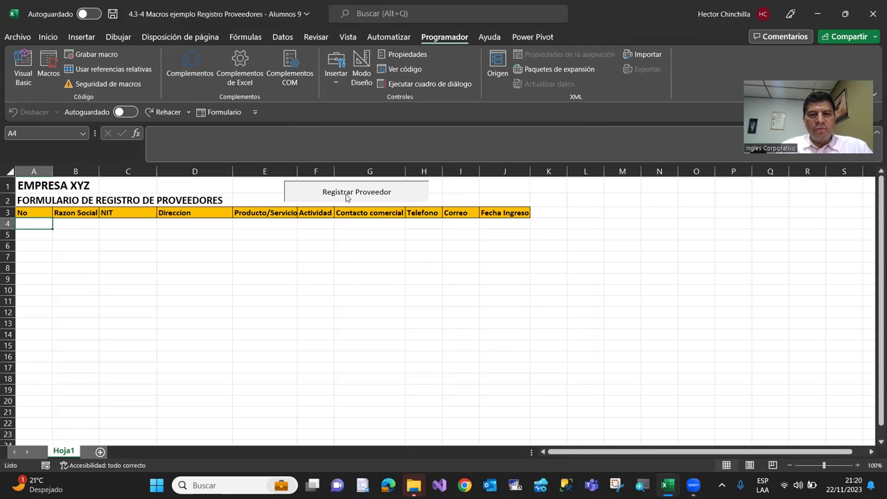
{"action": "left_click", "coordinate": [347, 197]}
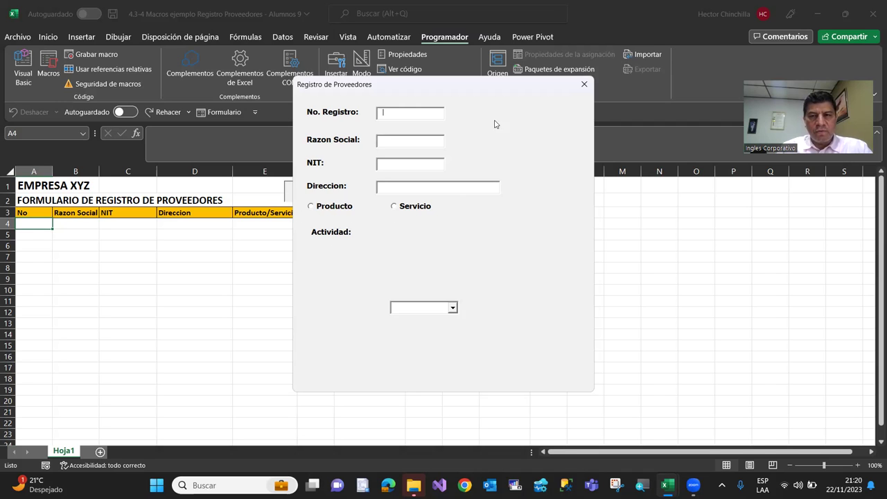
{"action": "left_click", "coordinate": [585, 84]}
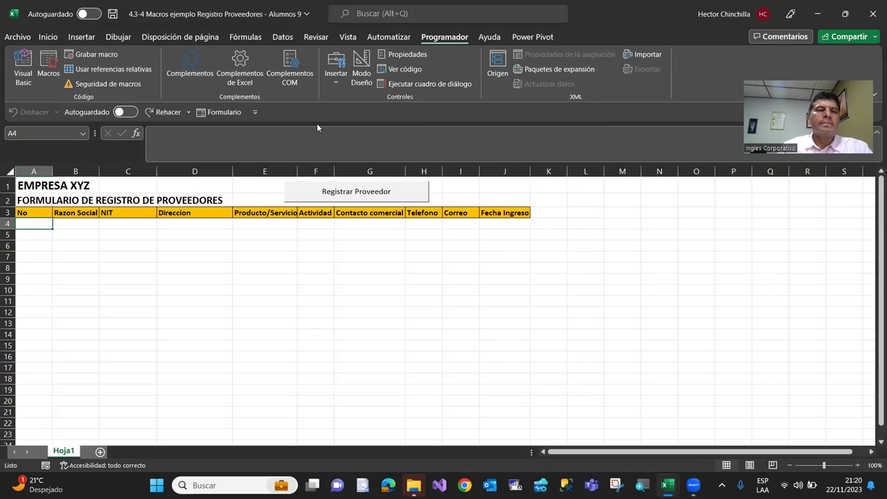
- Set the Producto option button's Value property to True
{"action": "left_click", "coordinate": [26, 75]}
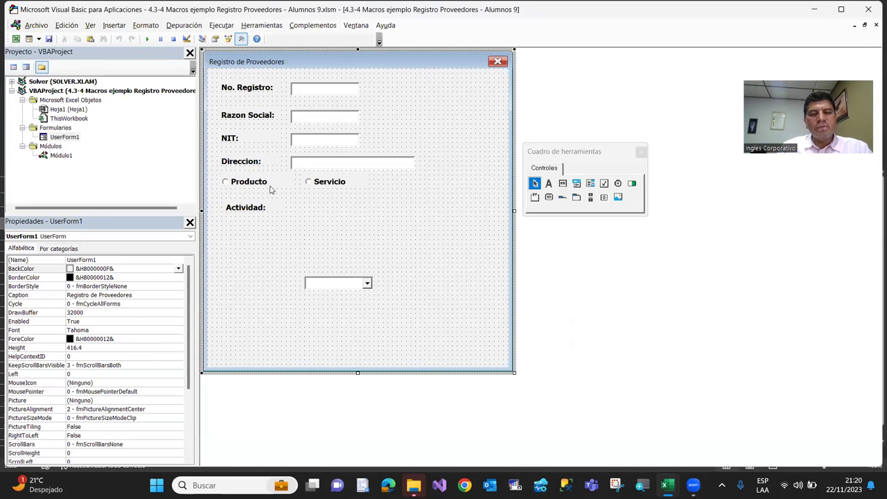
{"action": "left_click", "coordinate": [244, 184]}
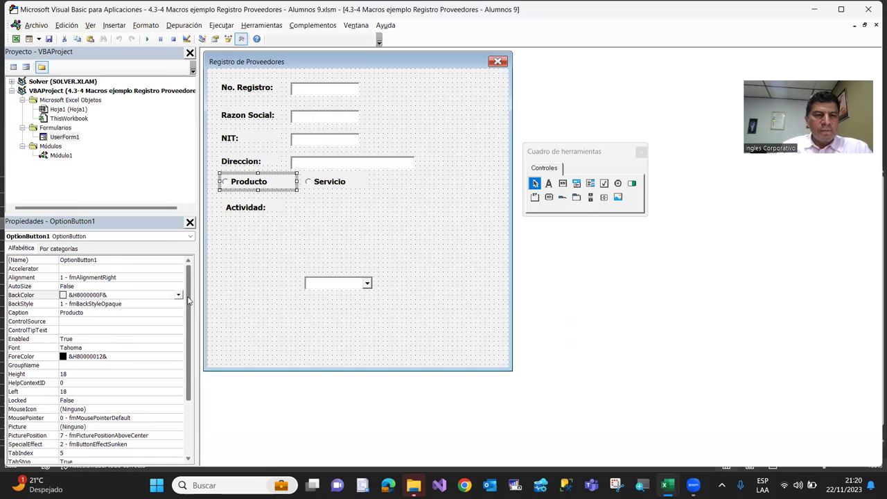
{"action": "left_click_drag", "start_coordinate": [188, 299], "coordinate": [187, 353]}
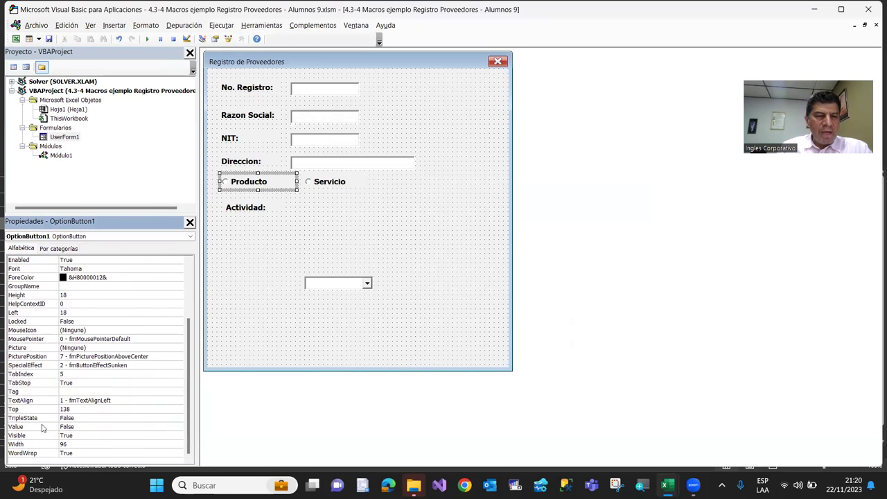
{"action": "left_click", "coordinate": [42, 429]}
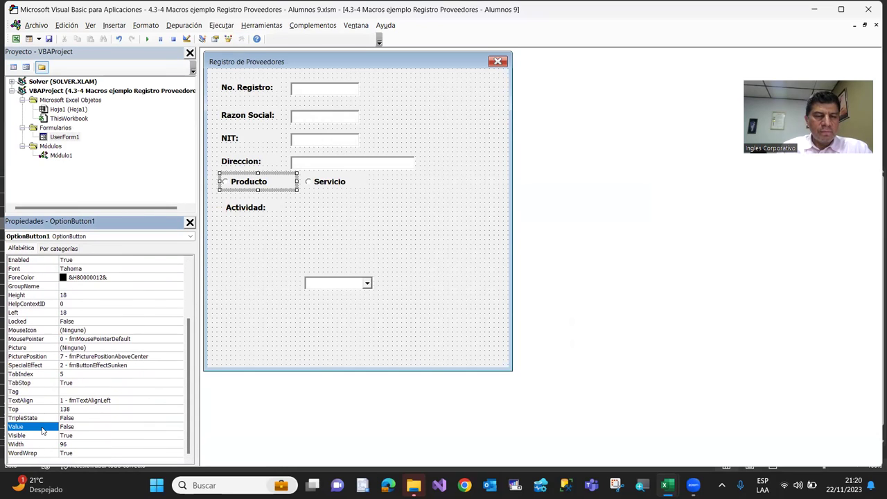
{"action": "key", "text": "Tab"}
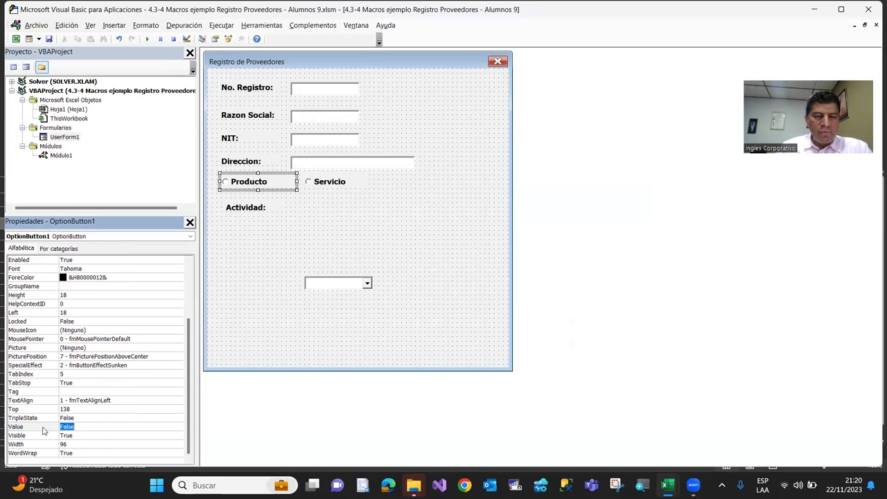
{"action": "type", "text": "True"}
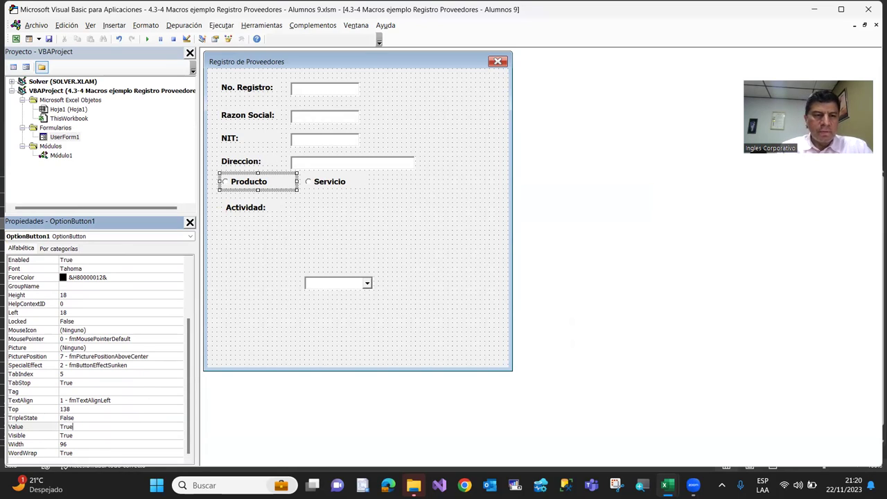
{"action": "key", "text": "Return"}
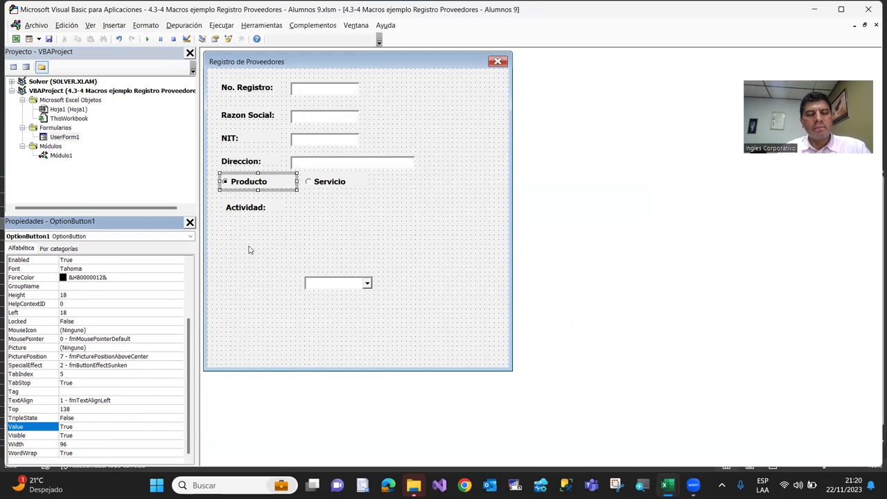
- Open the registration form to confirm Producto is preselected, then close it
{"action": "left_click", "coordinate": [18, 41]}
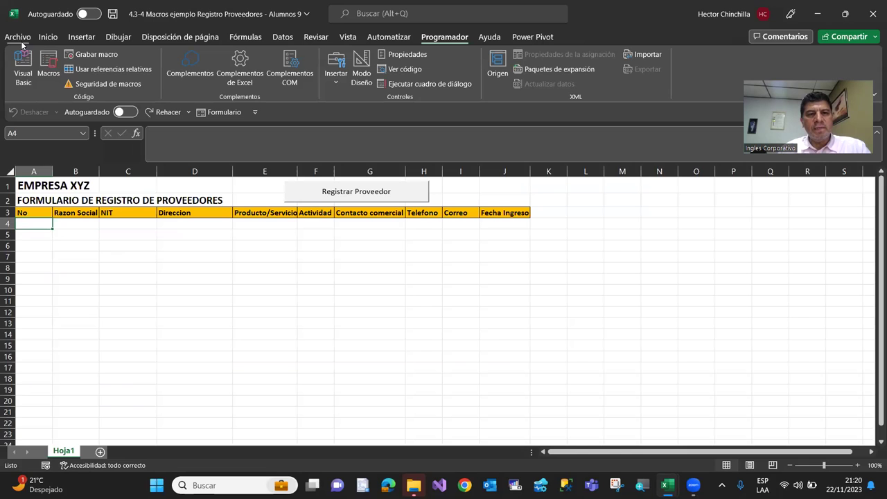
{"action": "left_click", "coordinate": [340, 196]}
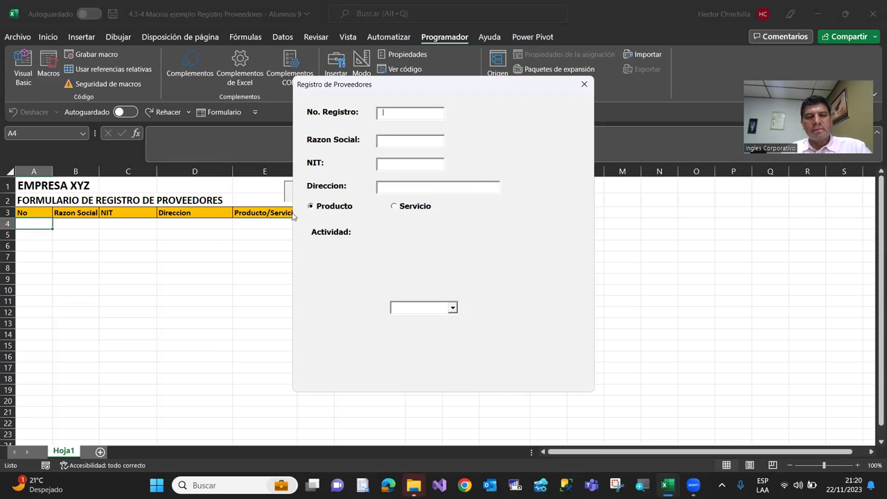
{"action": "left_click", "coordinate": [585, 85]}
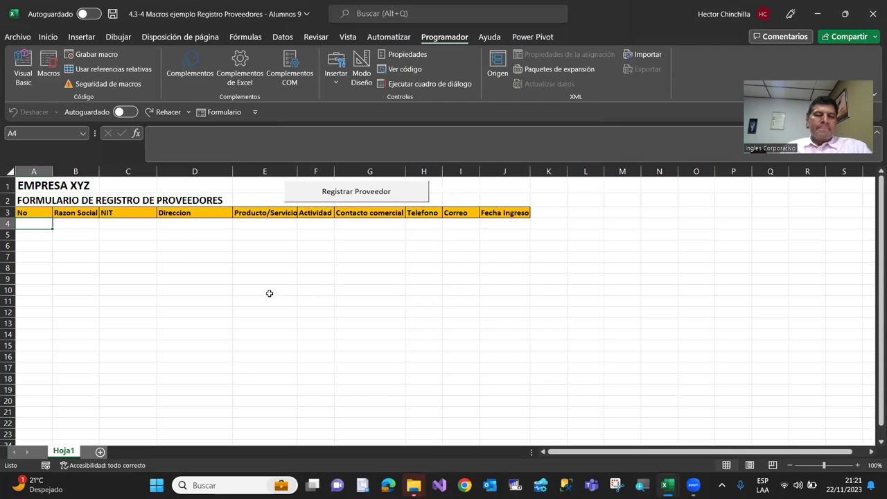
{"action": "left_click", "coordinate": [140, 249]}
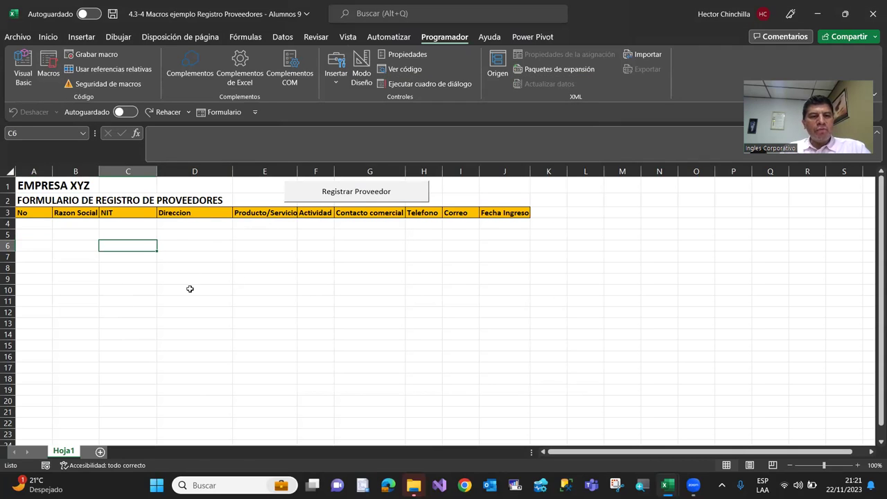
- Return to the workbook and select the Actividad header F3 and cell F4
{"action": "left_click", "coordinate": [23, 66]}
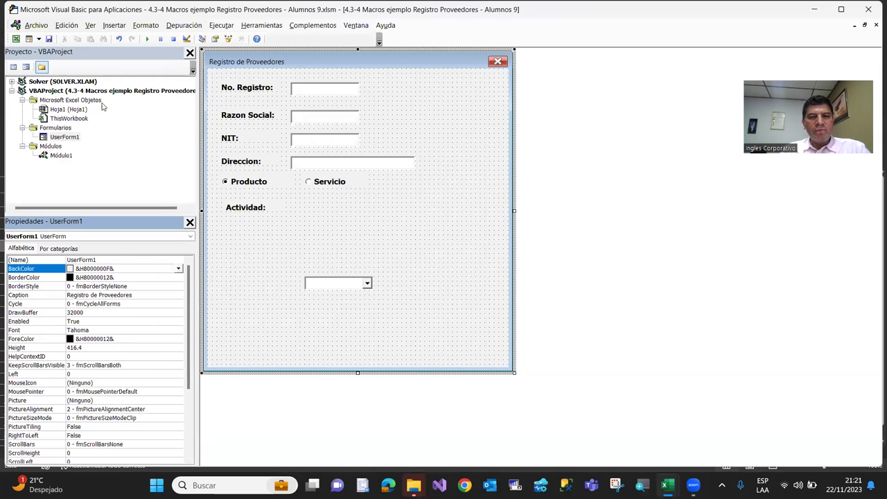
{"action": "left_click", "coordinate": [16, 40]}
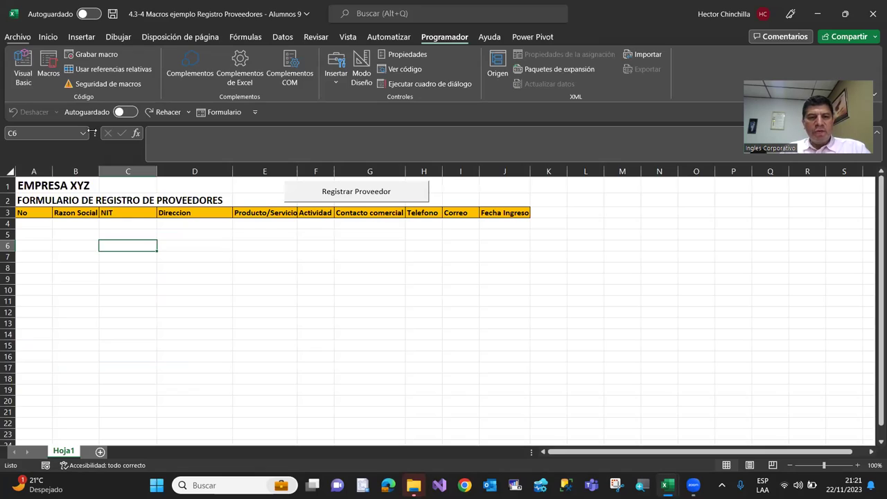
{"action": "left_click", "coordinate": [319, 214]}
{"action": "left_click", "coordinate": [318, 225]}
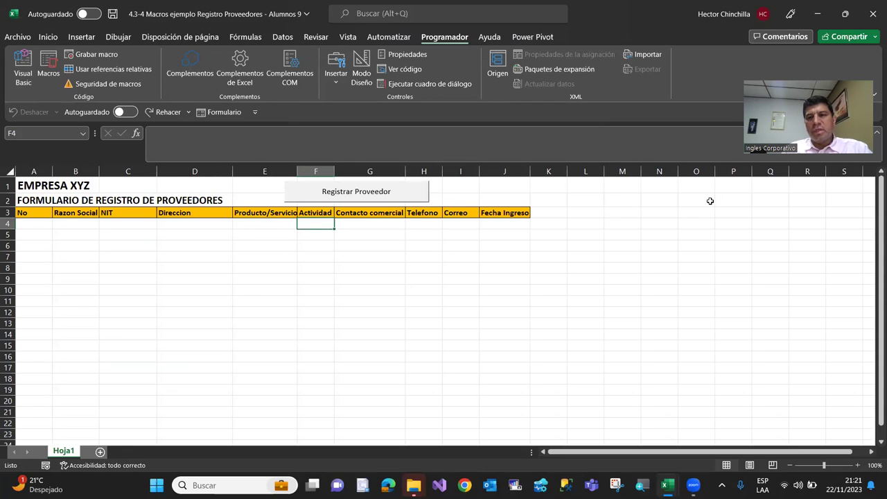
- Enter Comercial, Servicios and Ventas into cells P2:P4
{"action": "left_click", "coordinate": [733, 200]}
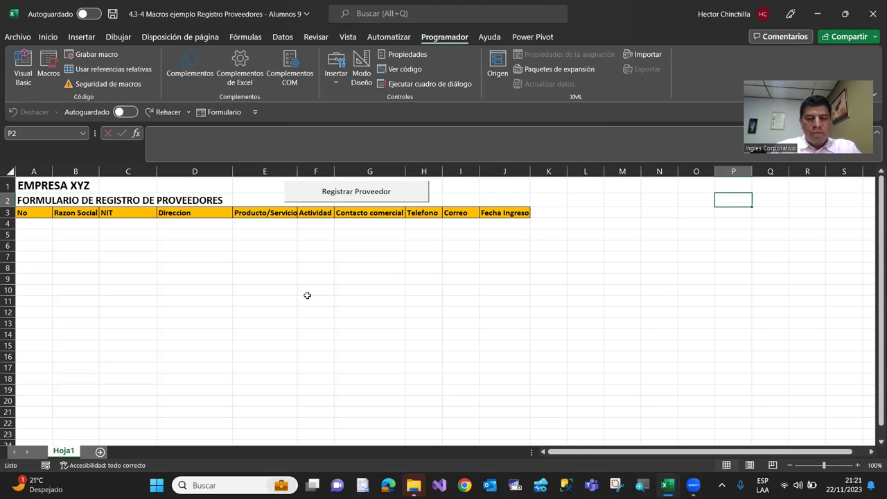
{"action": "type", "text": "Comercial"}
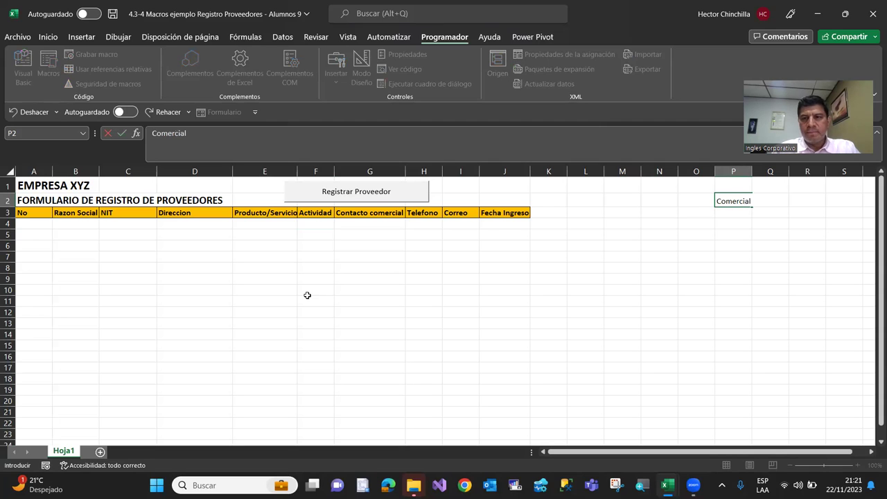
{"action": "key", "text": "Return"}
{"action": "type", "text": "Servicios"}
{"action": "key", "text": "Return"}
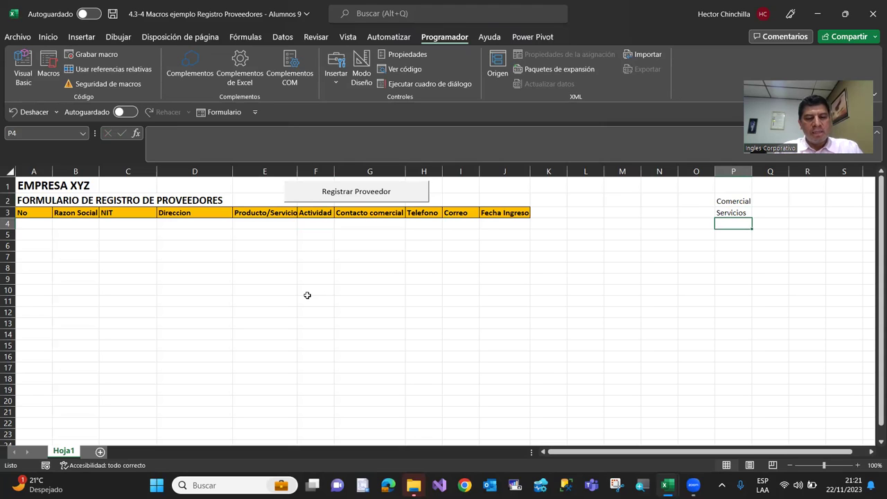
{"action": "type", "text": "Ventas"}
{"action": "key", "text": "Return"}
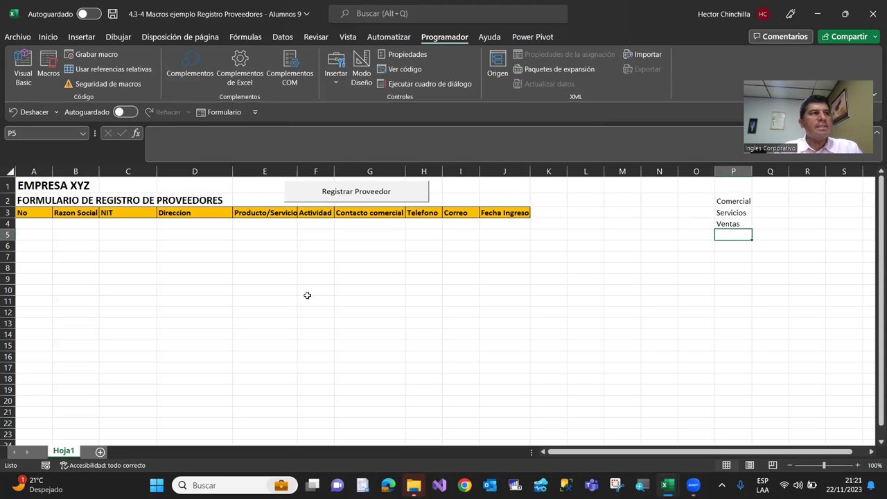
- Enter Agricola, Tecnologia and Medicos into P5:P7, then return to the VBA editor
{"action": "type", "text": "Agricola"}
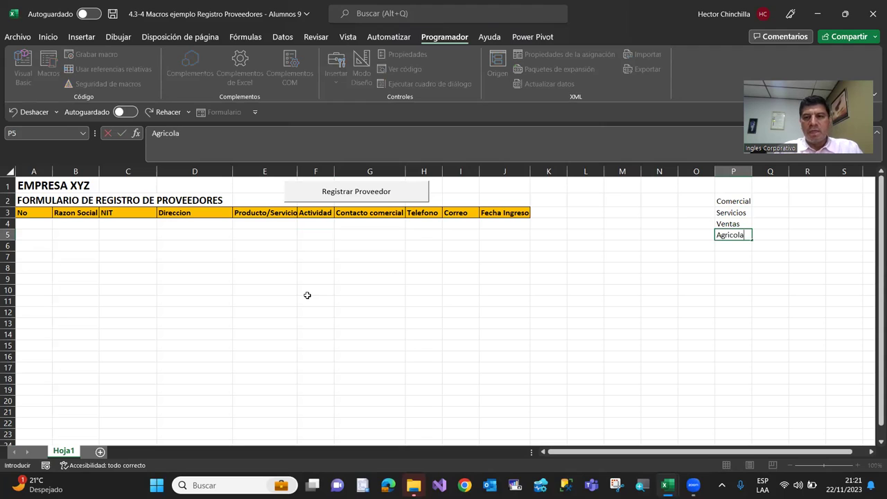
{"action": "key", "text": "Return"}
{"action": "type", "text": "Tec"}
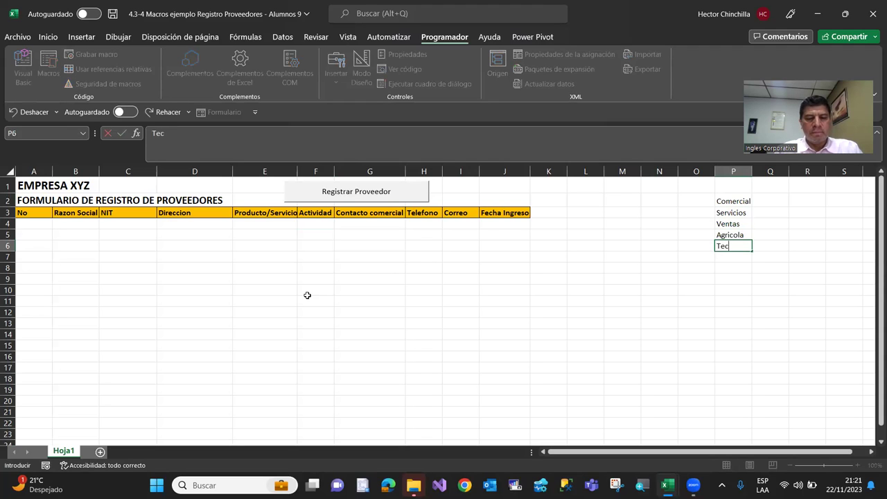
{"action": "type", "text": "nologia"}
{"action": "key", "text": "Return"}
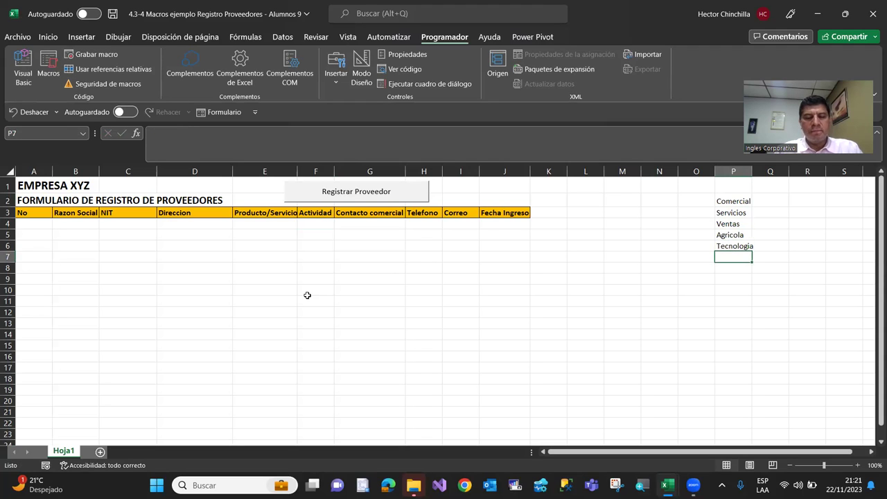
{"action": "type", "text": "Medicos"}
{"action": "key", "text": "Return"}
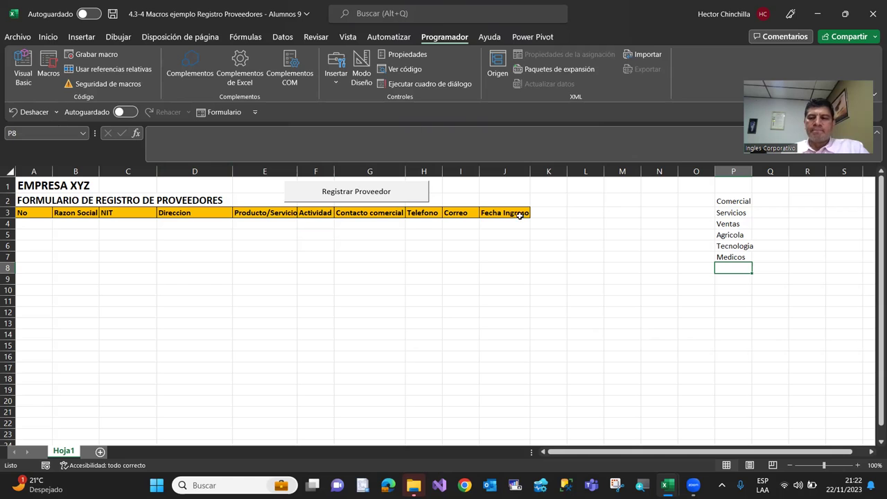
{"action": "left_click", "coordinate": [25, 66]}
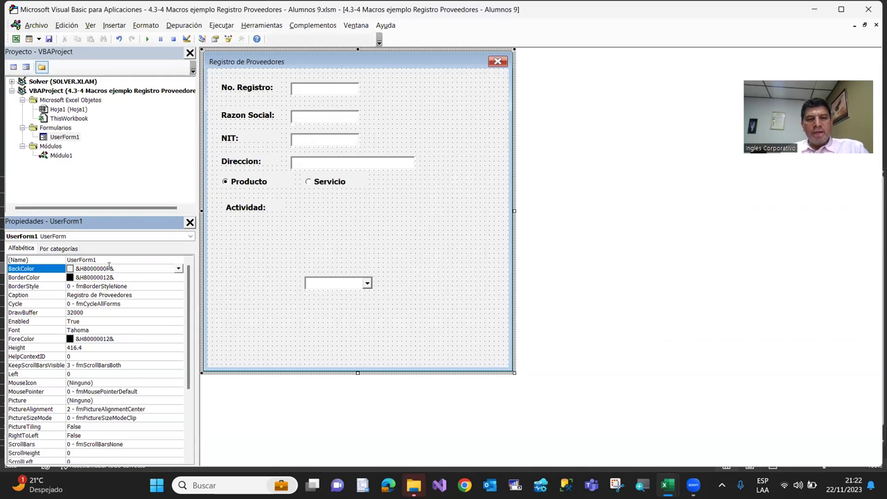
- Move the combo box beside the Actividad label, glance at Módulo1, then reopen UserForm1
{"action": "left_click", "coordinate": [335, 284]}
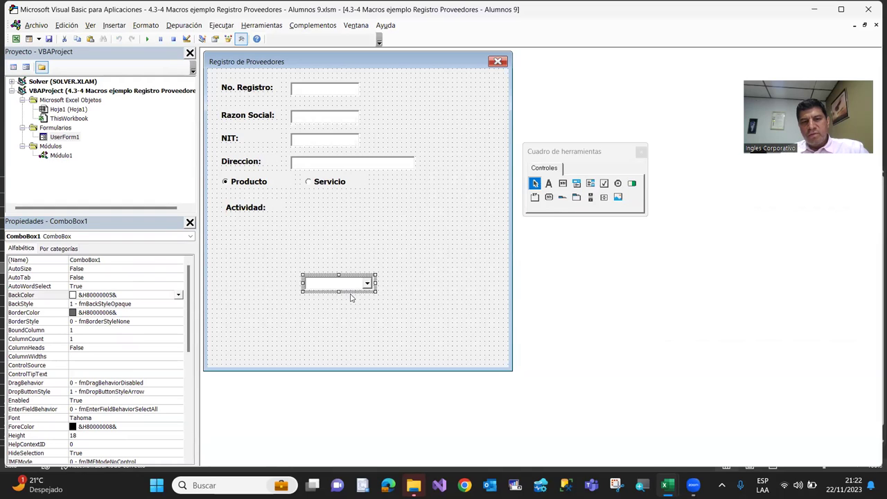
{"action": "mouse_move", "coordinate": [353, 283]}
{"action": "left_mouse_down"}
{"action": "mouse_move", "coordinate": [336, 217]}
{"action": "mouse_move", "coordinate": [377, 204]}
{"action": "left_mouse_up"}
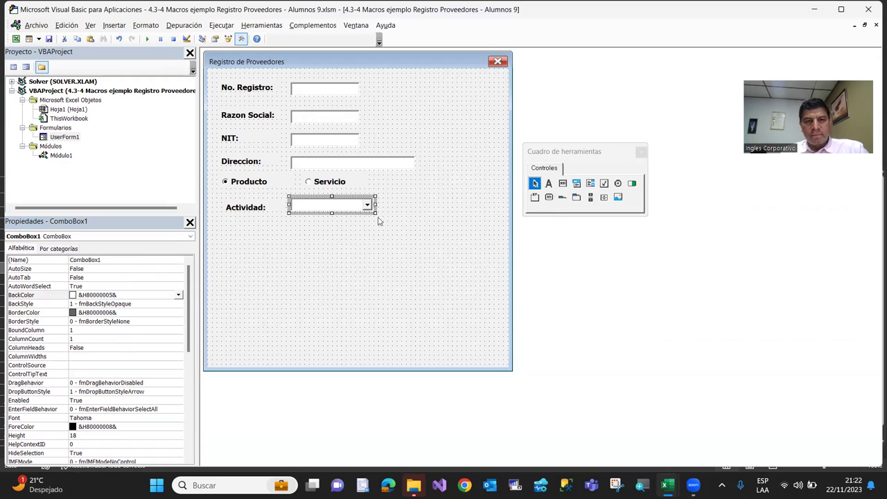
{"action": "left_click", "coordinate": [354, 252]}
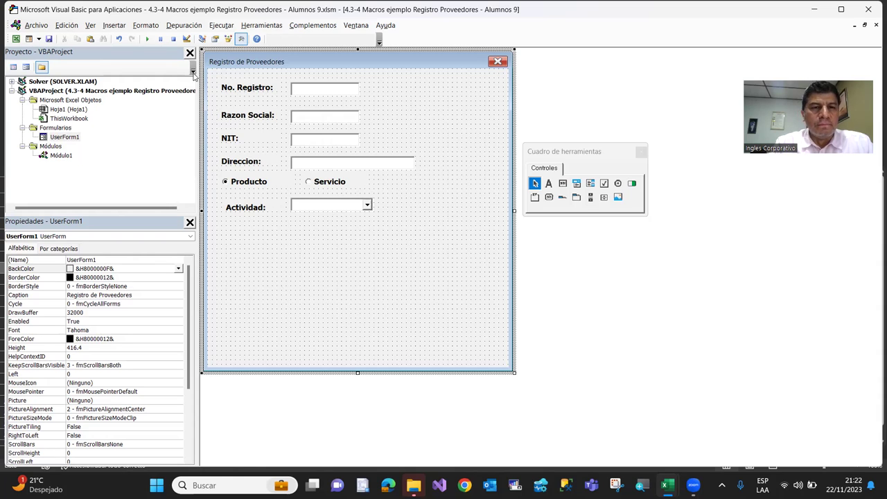
{"action": "double_click", "coordinate": [61, 156]}
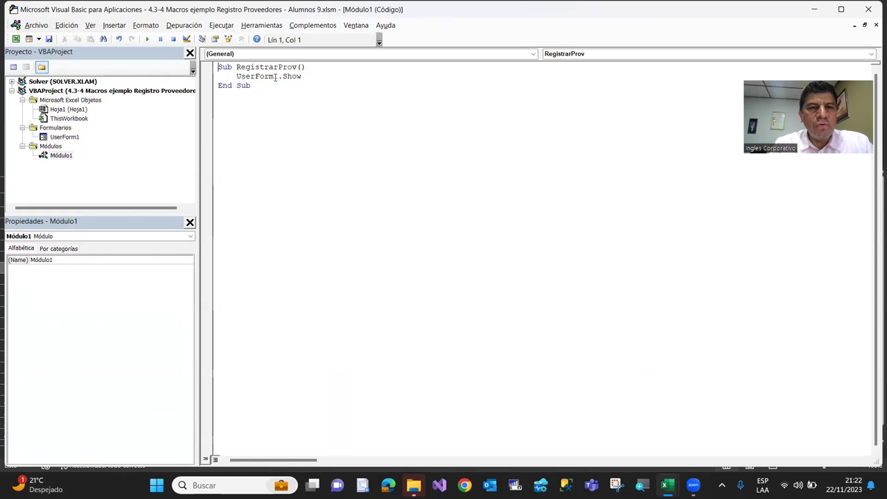
{"action": "double_click", "coordinate": [59, 138]}
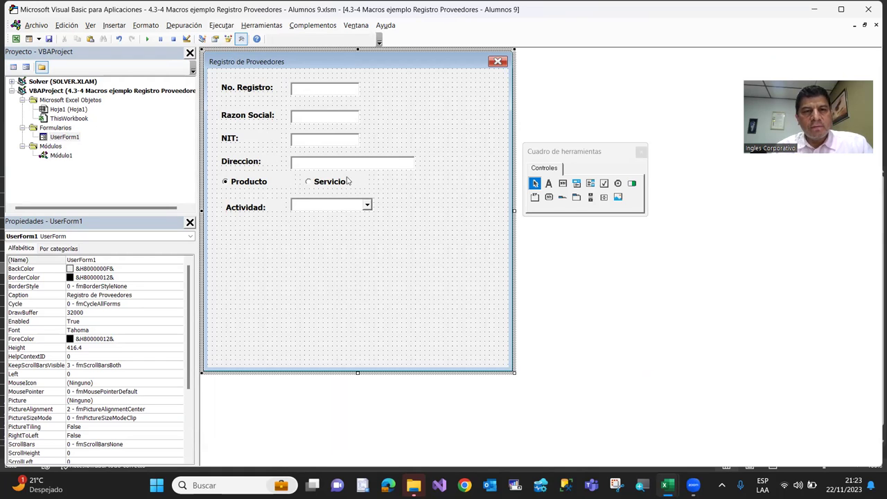
{"action": "left_click", "coordinate": [15, 38]}
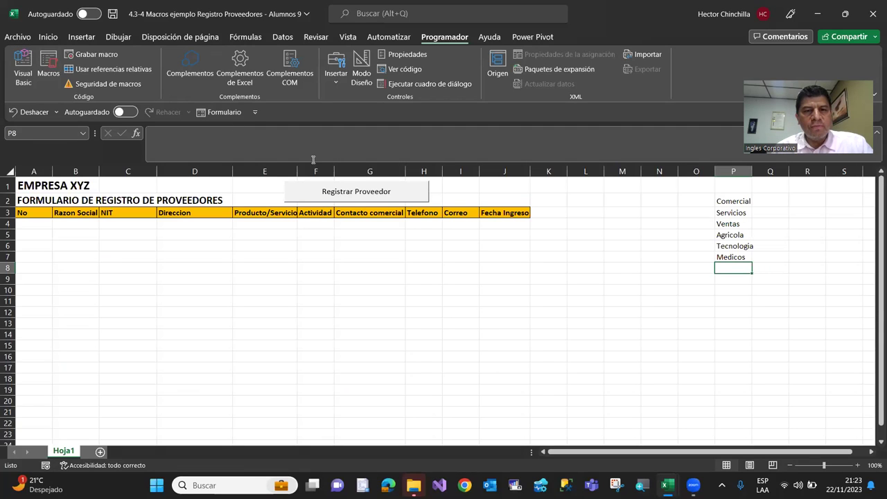
{"action": "left_click", "coordinate": [349, 192]}
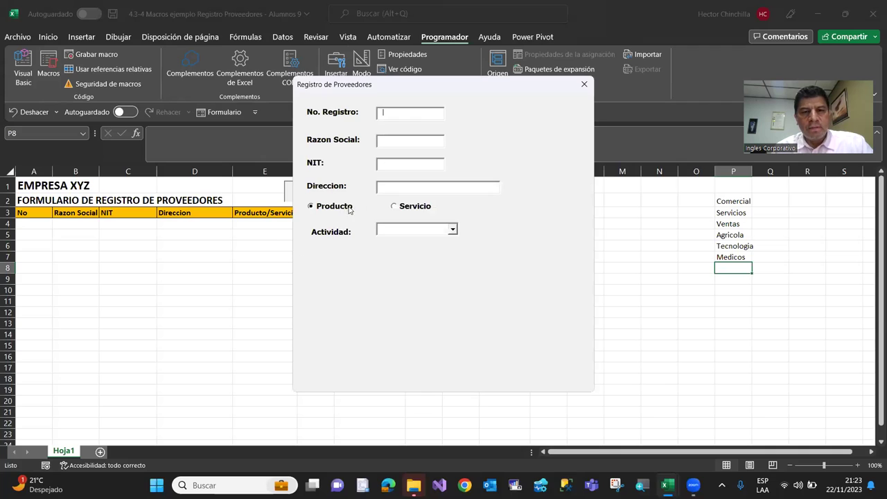
{"action": "left_click", "coordinate": [451, 233]}
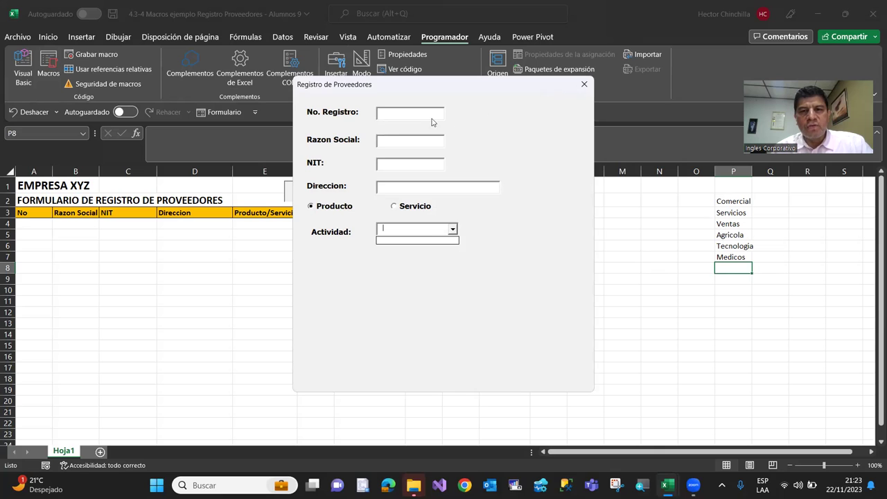
{"action": "left_click", "coordinate": [585, 84]}
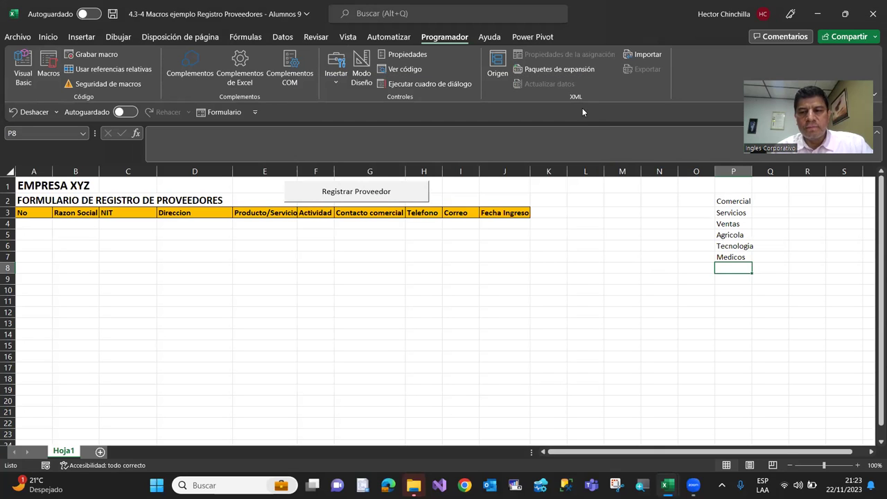
{"action": "left_click", "coordinate": [23, 69]}
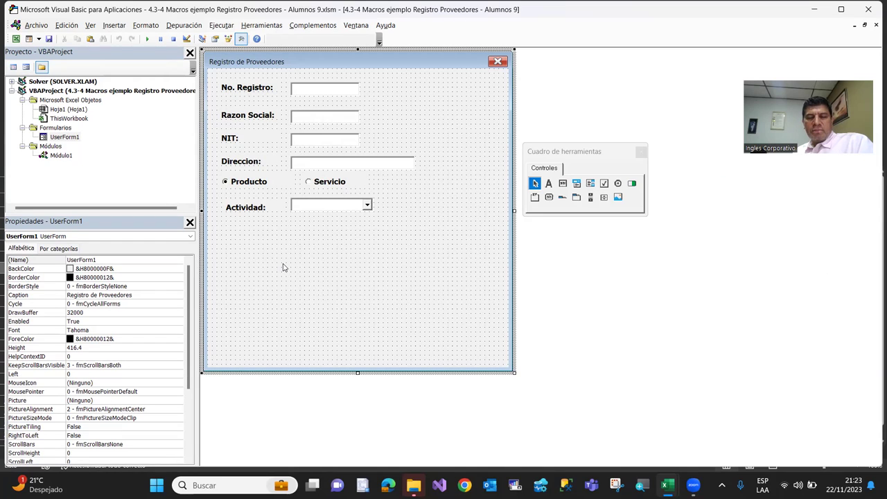
- Open UserForm1's code and delete the old ComboBox1_Change and Label4_Click procedures
{"action": "double_click", "coordinate": [332, 276]}
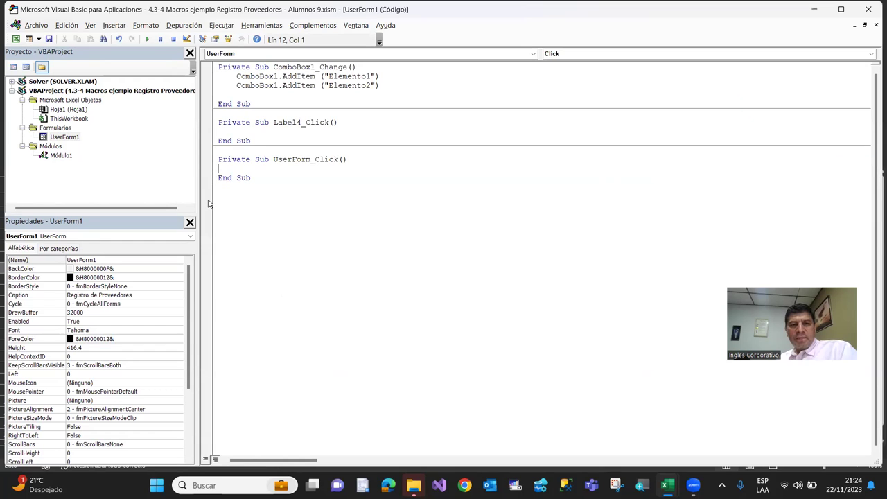
{"action": "left_click_drag", "start_coordinate": [254, 140], "coordinate": [214, 99]}
{"action": "left_click_drag", "start_coordinate": [206, 71], "coordinate": [206, 66]}
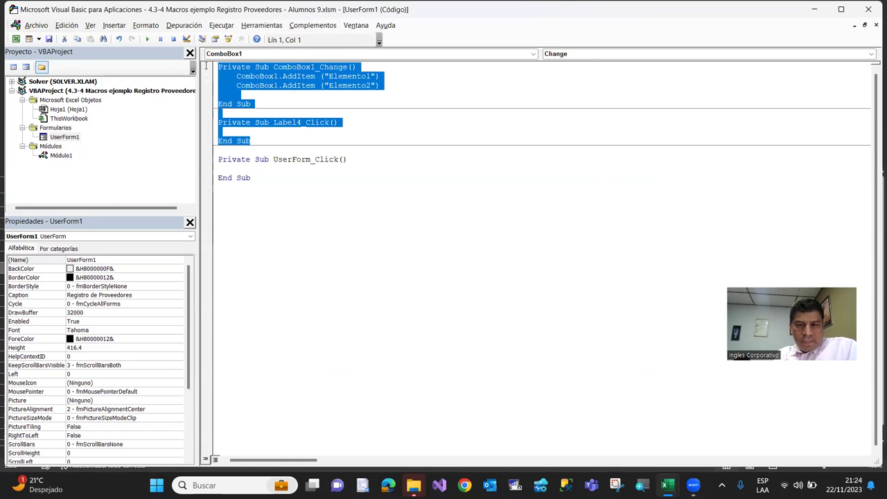
{"action": "key", "text": "Delete"}
- Highlight the UserForm and Click parts of the remaining UserForm_Click procedure name
{"action": "left_click", "coordinate": [268, 98]}
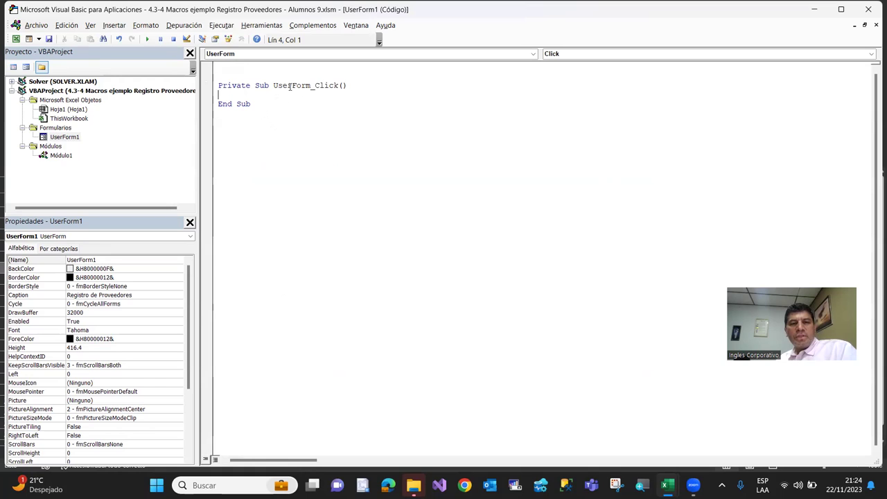
{"action": "left_click_drag", "start_coordinate": [315, 86], "coordinate": [338, 85]}
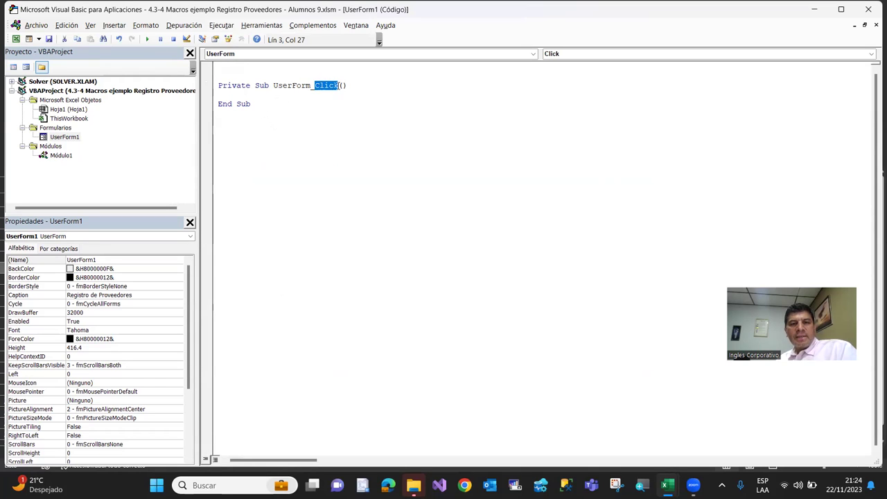
{"action": "left_click_drag", "start_coordinate": [273, 85], "coordinate": [312, 85]}
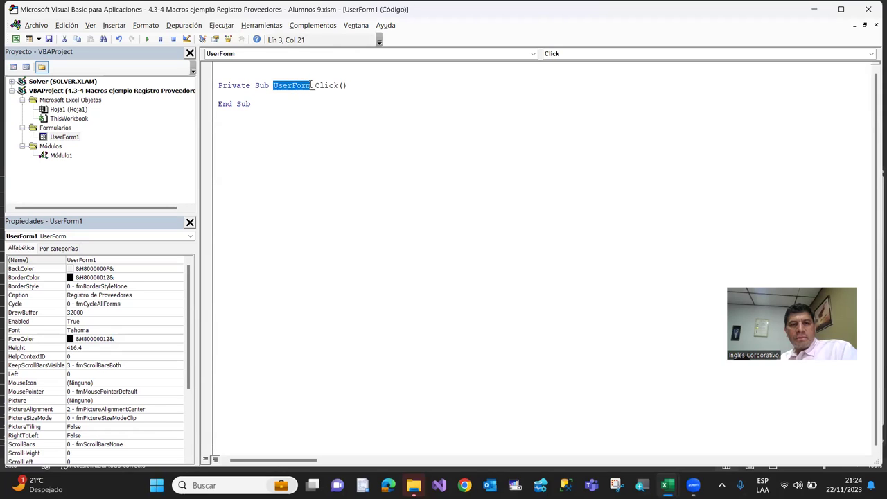
{"action": "left_click", "coordinate": [265, 97]}
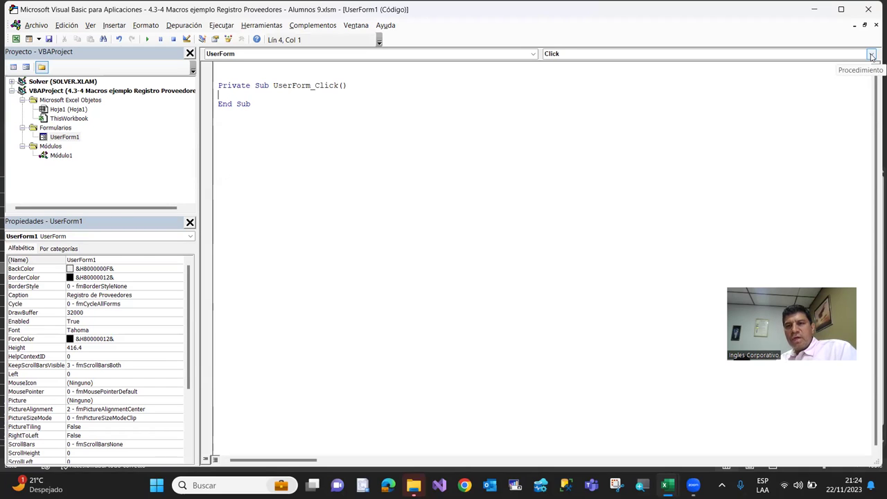
- Add an empty UserForm_Activate procedure and delete the UserForm_Click stub
{"action": "left_click", "coordinate": [872, 56]}
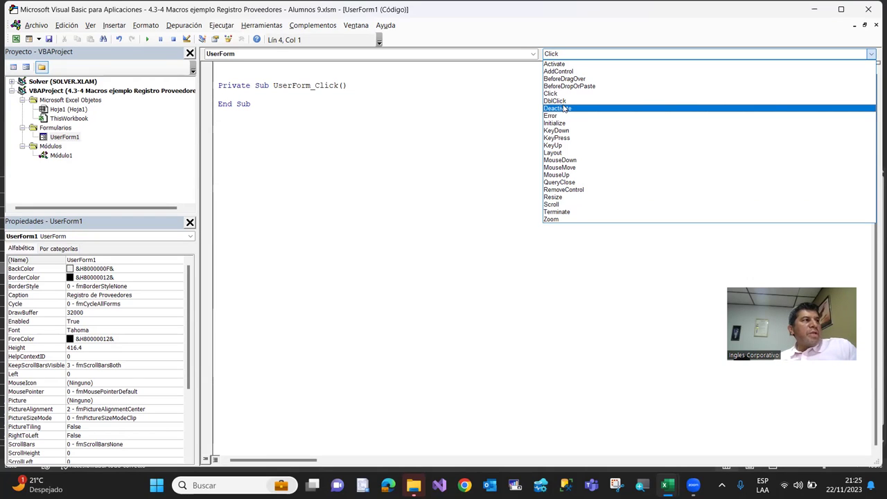
{"action": "left_click", "coordinate": [558, 65]}
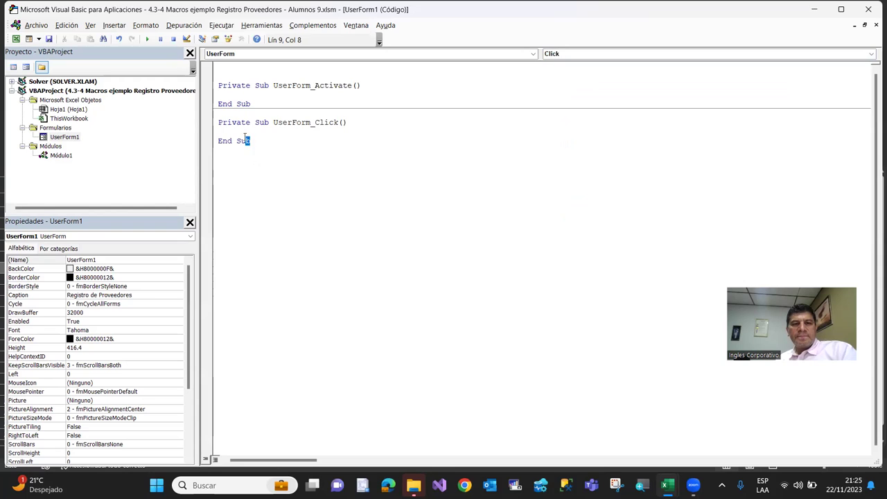
{"action": "left_click_drag", "start_coordinate": [250, 141], "coordinate": [218, 122]}
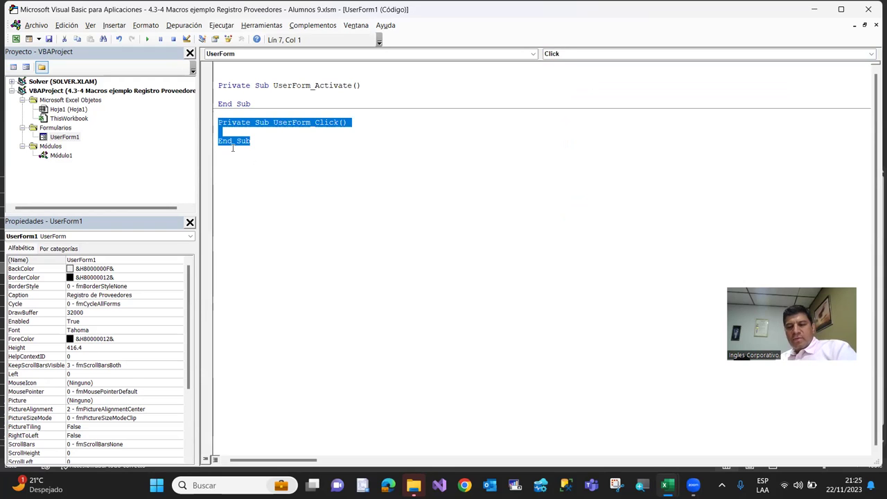
{"action": "key", "text": "Delete"}
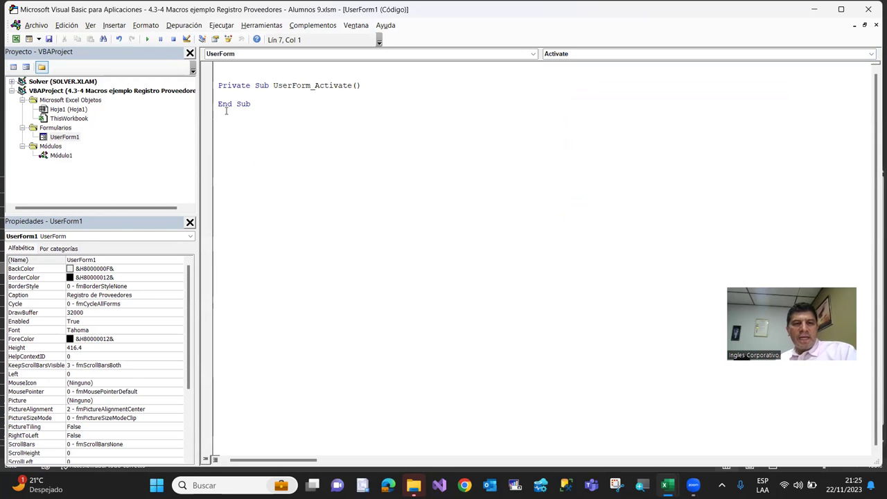
- Start a new line inside UserForm_Activate beginning with combobox1
{"action": "left_click", "coordinate": [225, 95]}
{"action": "key", "text": "Return"}
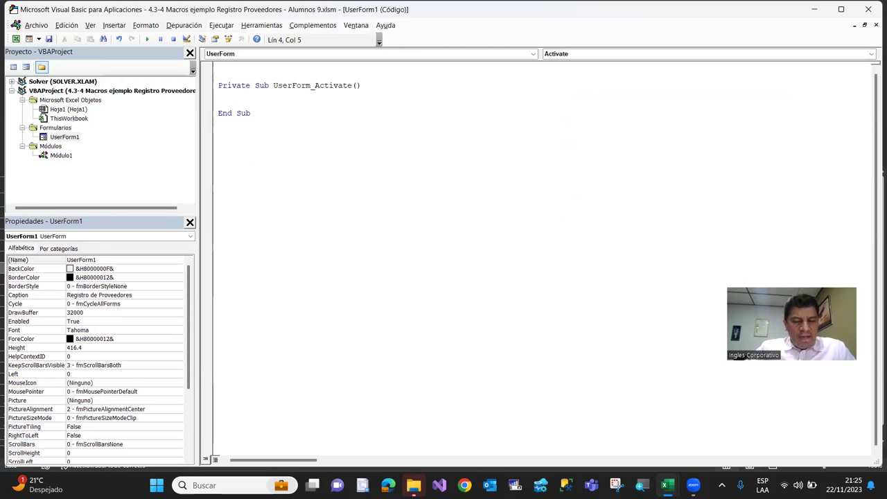
{"action": "type", "text": "como"}
{"action": "type", "text": "bobox"}
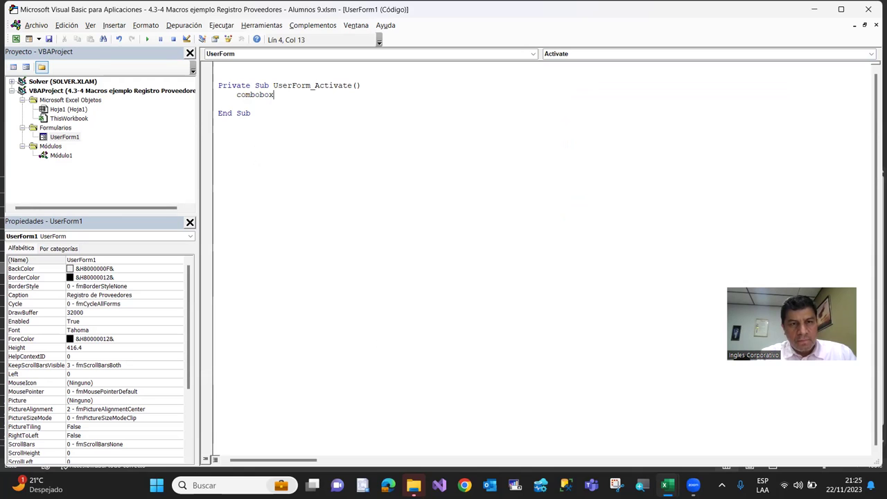
{"action": "type", "text": "1."}
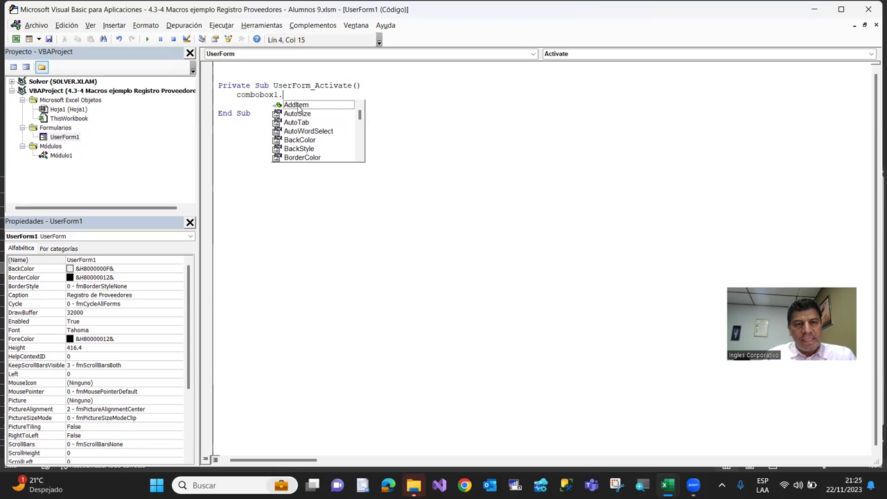
- Write ComboBox1.AddItem lines for "Ventas", "Tecnologia" and "Agricola" inside UserForm_Activate
{"action": "double_click", "coordinate": [297, 106]}
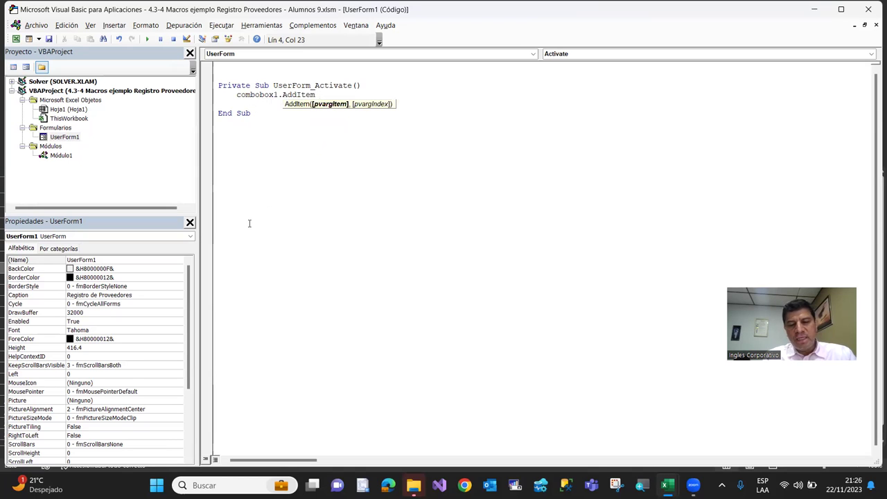
{"action": "type", "text": "(\""}
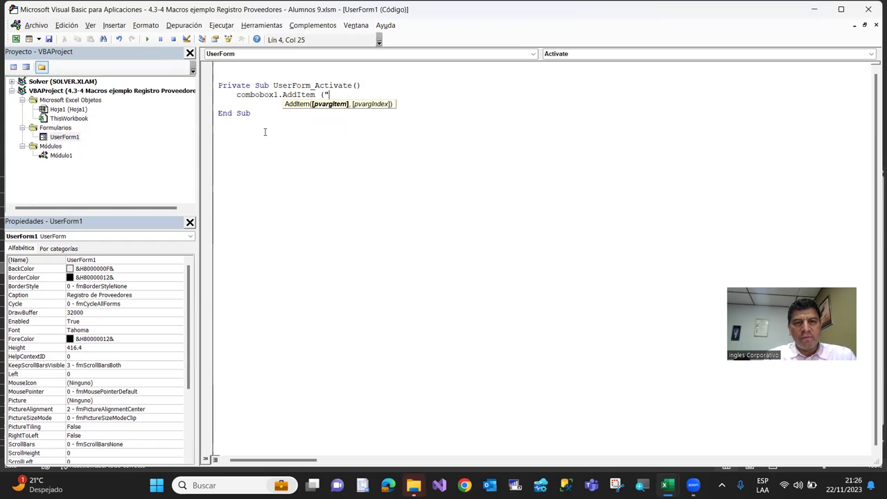
{"action": "type", "text": "Ventas\")"}
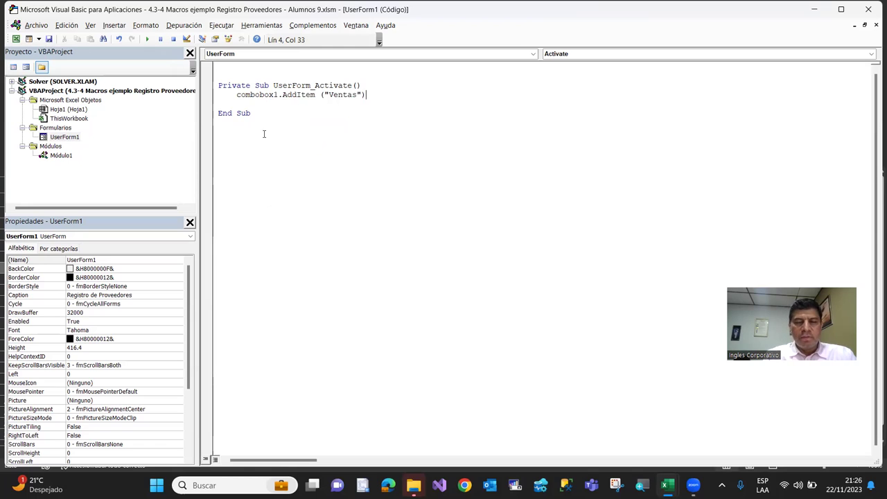
{"action": "key", "text": "Return"}
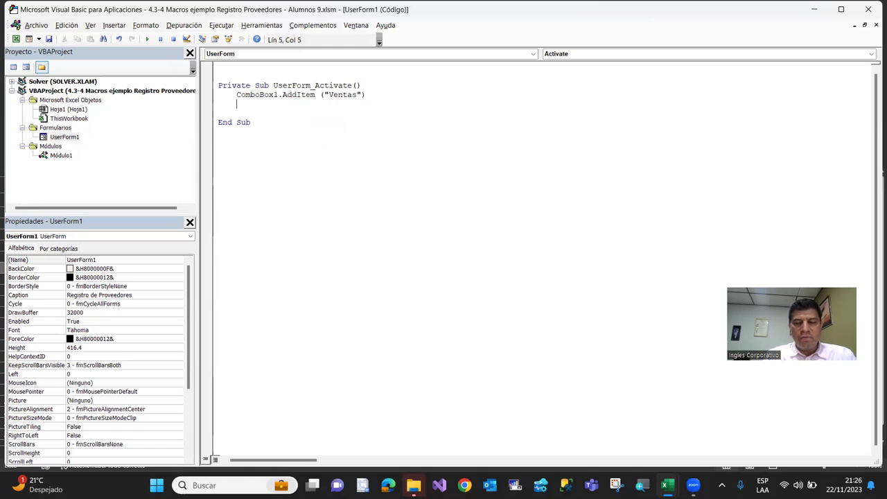
{"action": "type", "text": "combobox"}
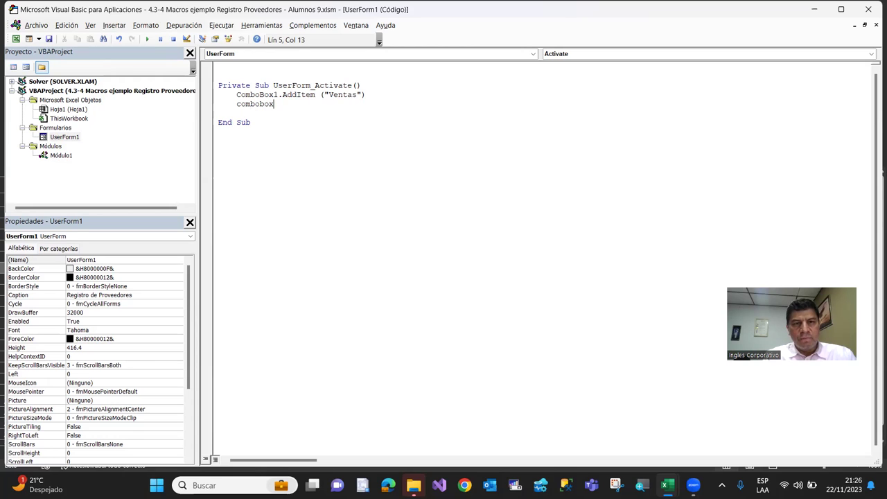
{"action": "type", "text": "1"}
{"action": "type", "text": "."}
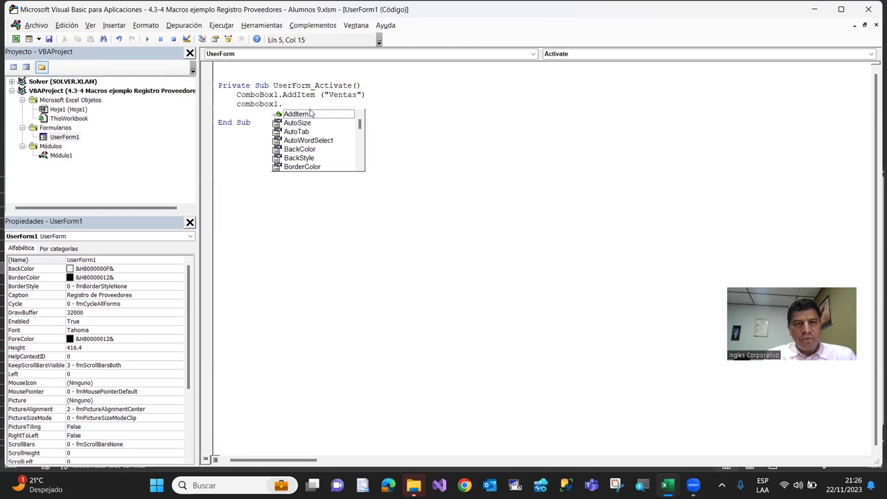
{"action": "double_click", "coordinate": [310, 113]}
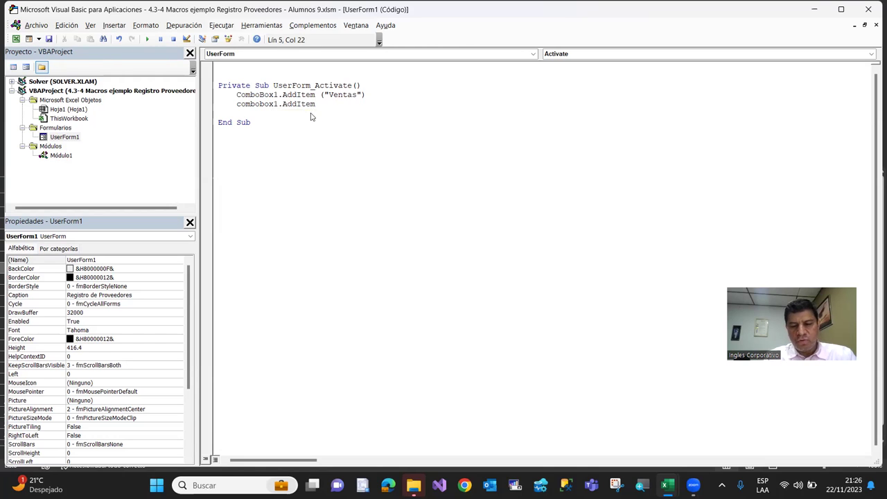
{"action": "type", "text": "(\""}
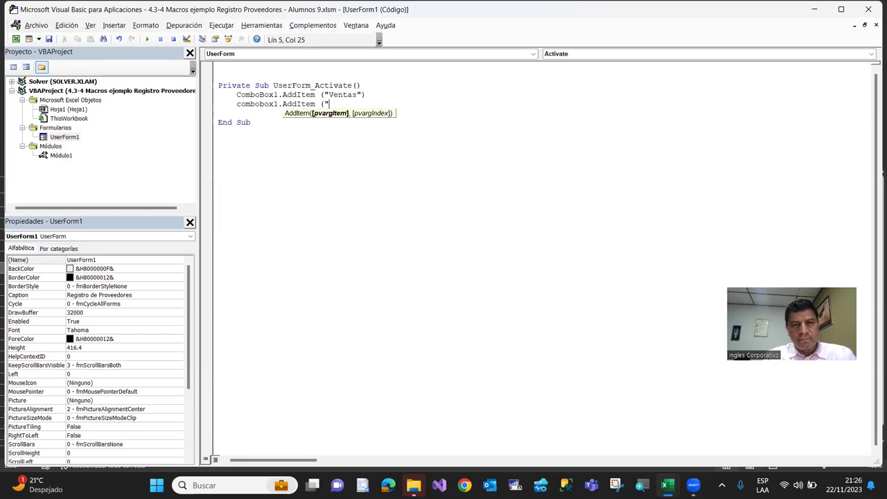
{"action": "type", "text": "Tecnologia\""}
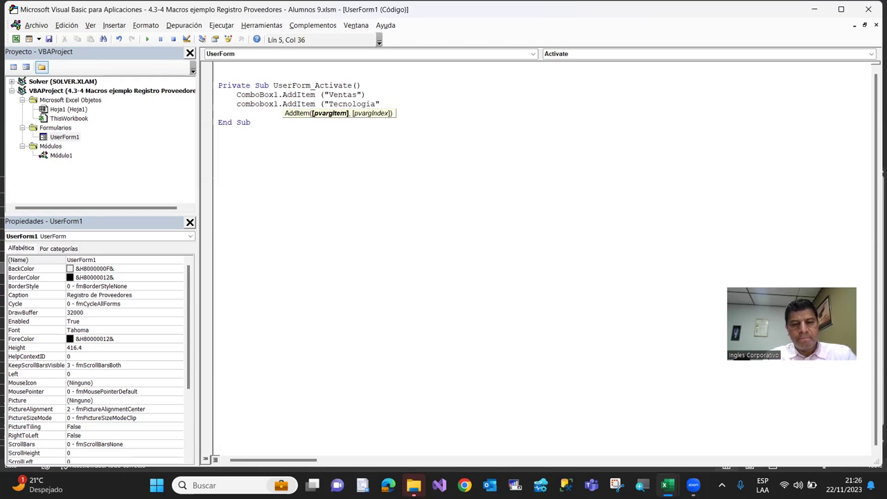
{"action": "type", "text": ")"}
{"action": "key", "text": "Return"}
{"action": "type", "text": "combobox1"}
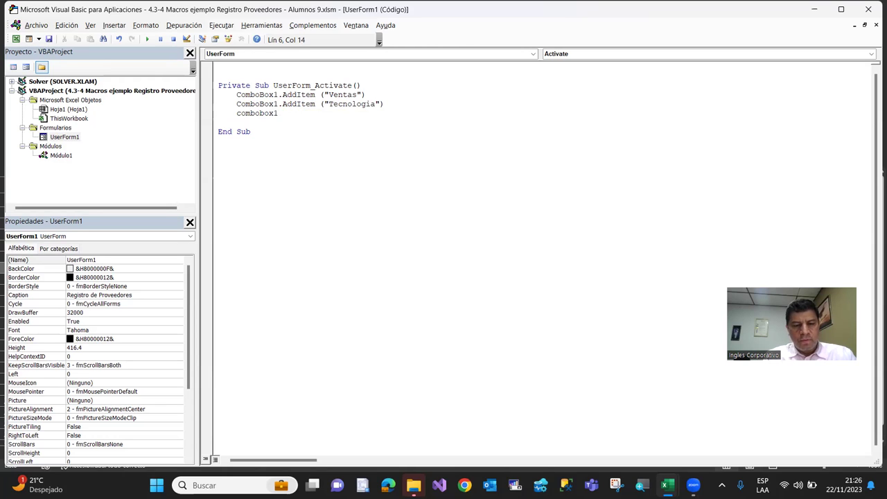
{"action": "type", "text": ".a"}
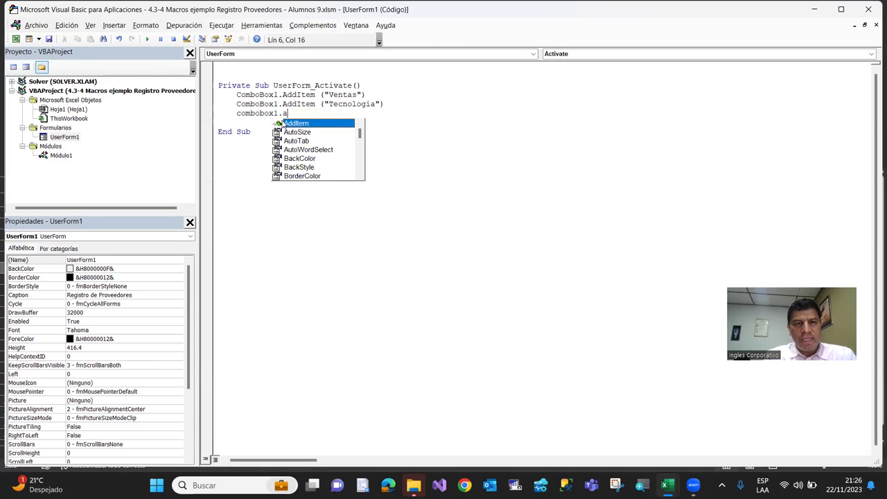
{"action": "double_click", "coordinate": [290, 123]}
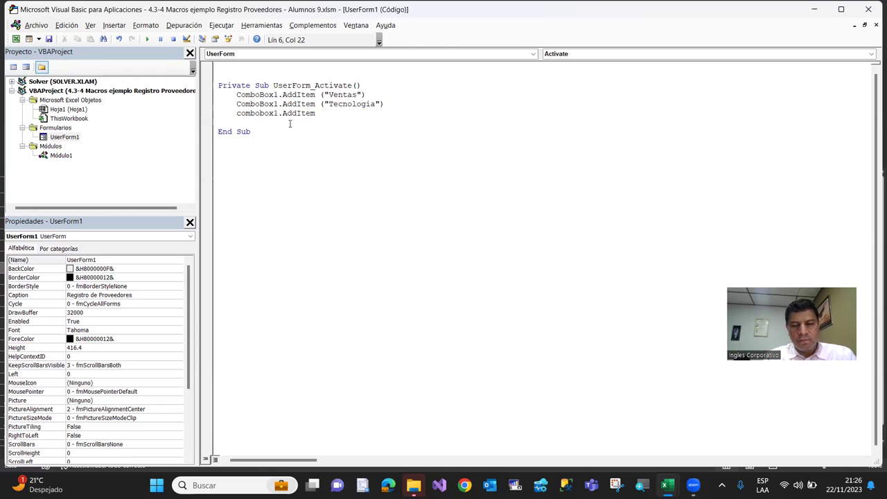
{"action": "type", "text": "(\"Agricola\")"}
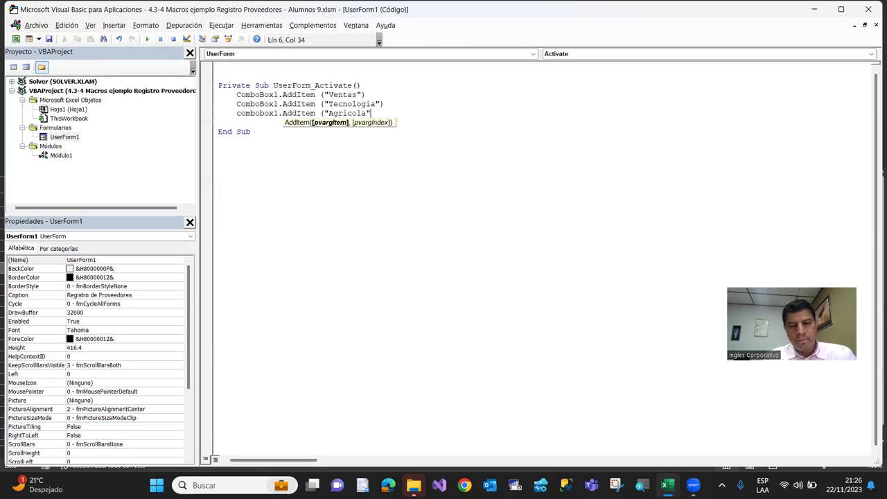
{"action": "key", "text": "Return"}
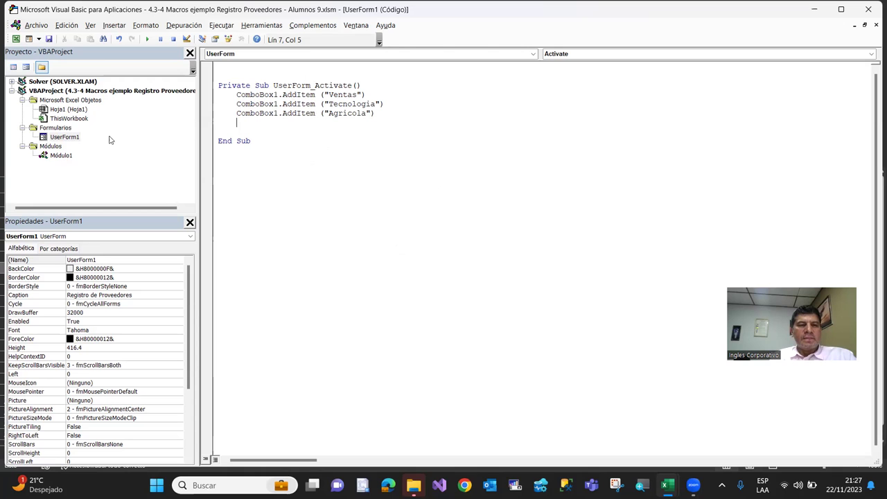
- Run the registration form from Excel, try Ventas and Tecnologia in Actividad, then close it
{"action": "double_click", "coordinate": [64, 138]}
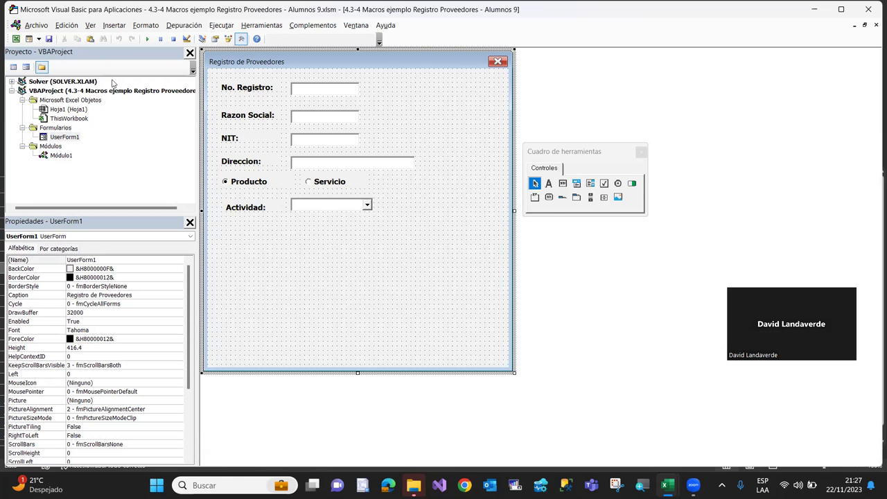
{"action": "left_click", "coordinate": [17, 40]}
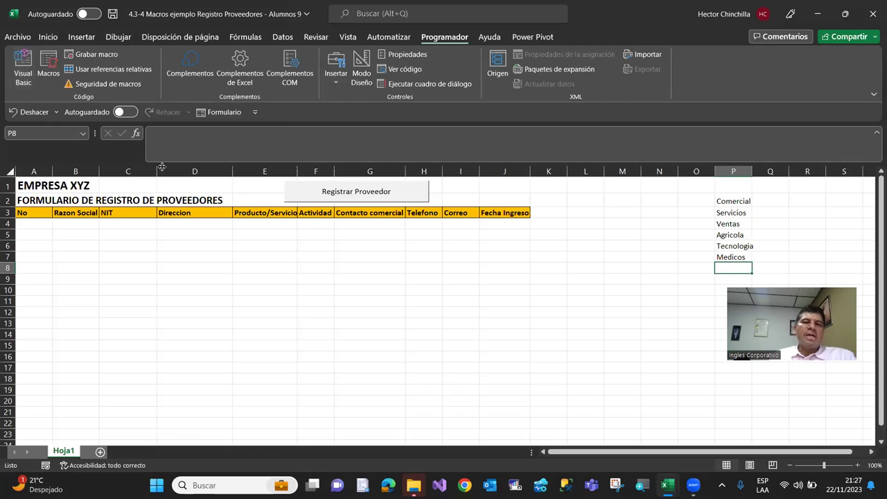
{"action": "left_click", "coordinate": [368, 196]}
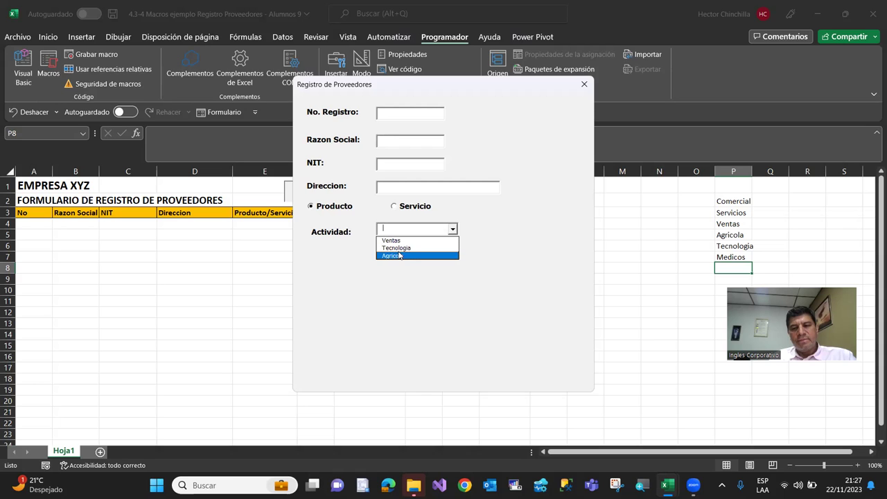
{"action": "left_click", "coordinate": [392, 243]}
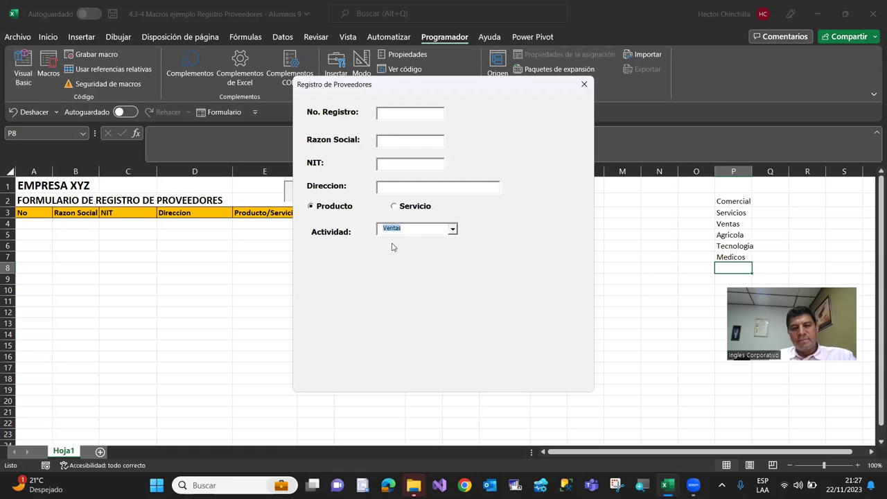
{"action": "left_click", "coordinate": [452, 230]}
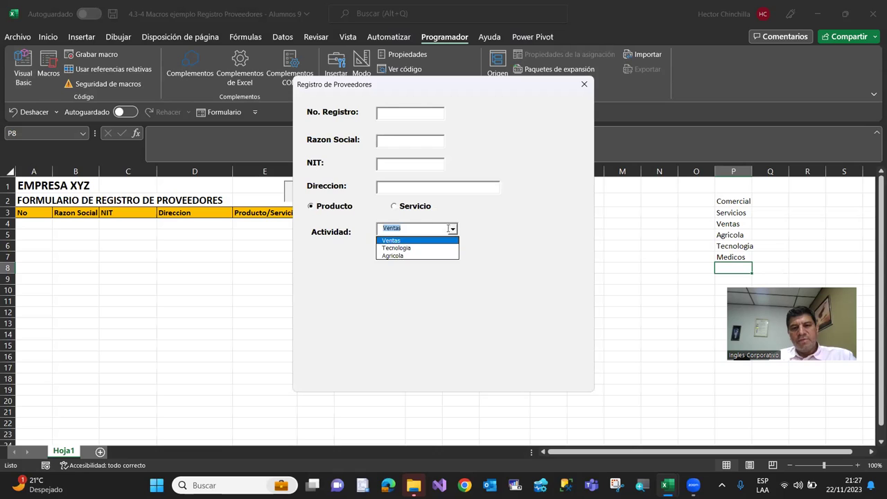
{"action": "left_click", "coordinate": [401, 248]}
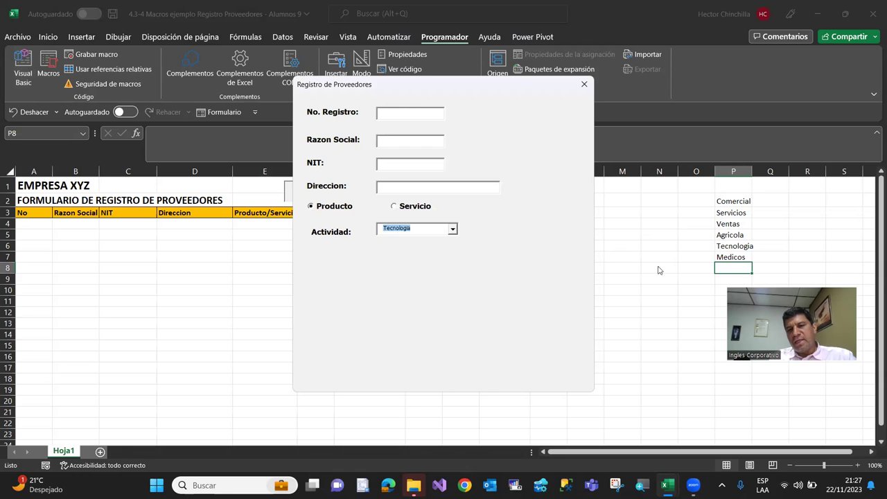
{"action": "left_click", "coordinate": [454, 229]}
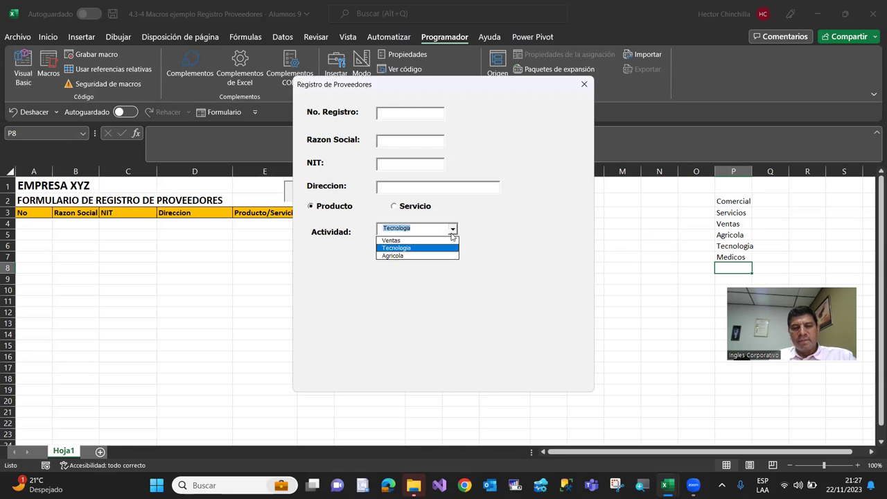
{"action": "left_click", "coordinate": [443, 241]}
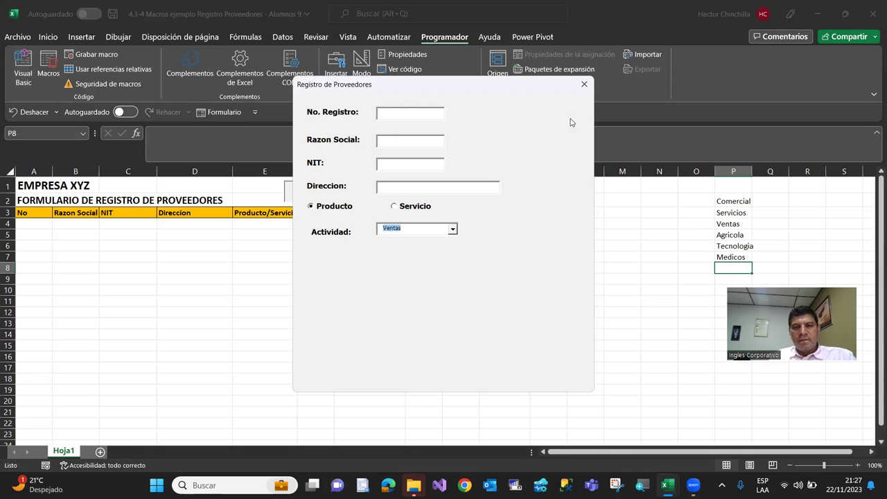
{"action": "left_click", "coordinate": [584, 84]}
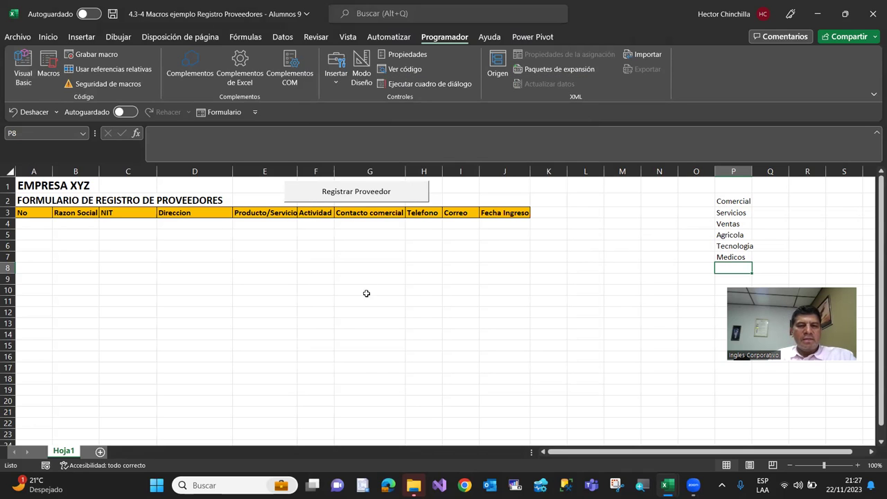
- Reopen the form, move it right, choose Tecnologia as the activity and close it
{"action": "left_click", "coordinate": [354, 189]}
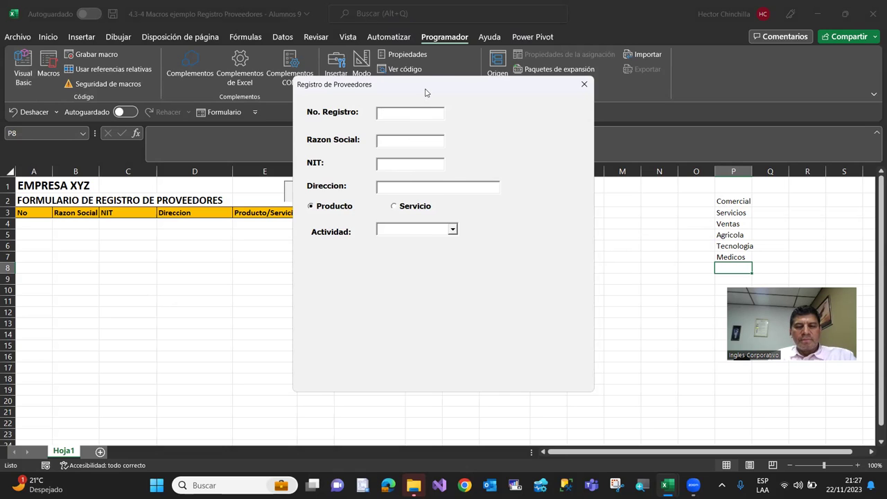
{"action": "left_click_drag", "start_coordinate": [426, 92], "coordinate": [498, 96]}
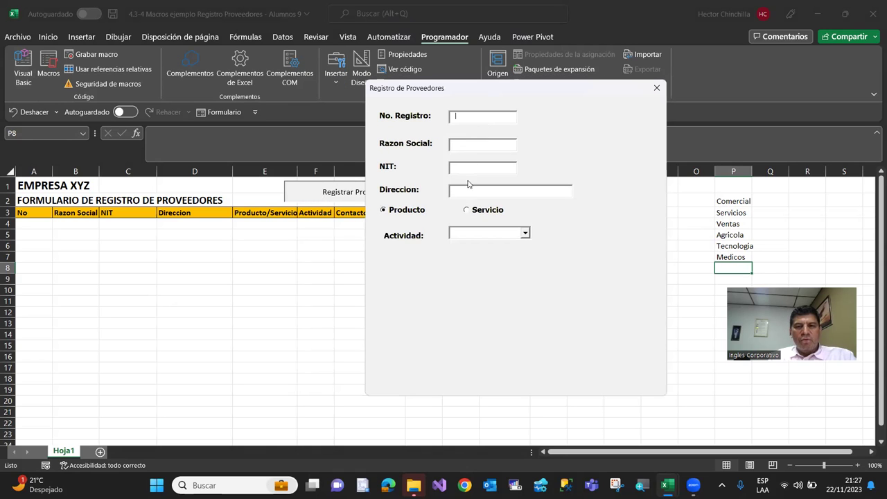
{"action": "left_click", "coordinate": [526, 233]}
{"action": "left_click", "coordinate": [489, 253]}
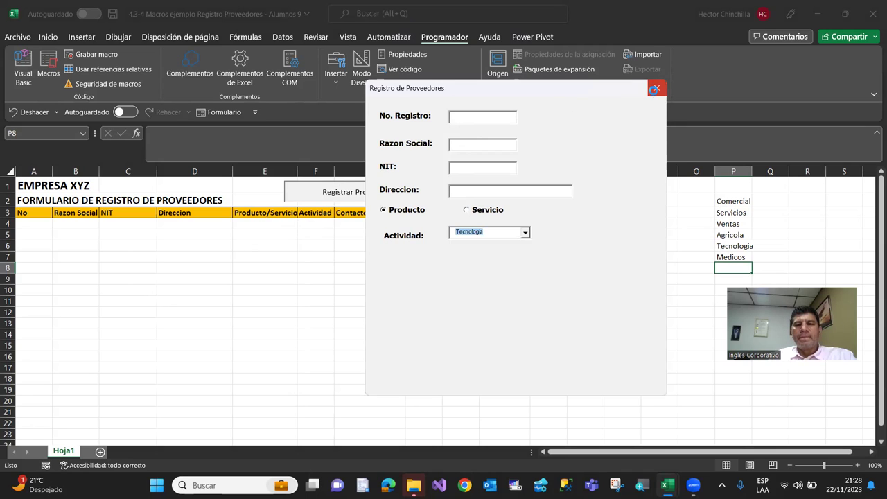
{"action": "left_click", "coordinate": [656, 88]}
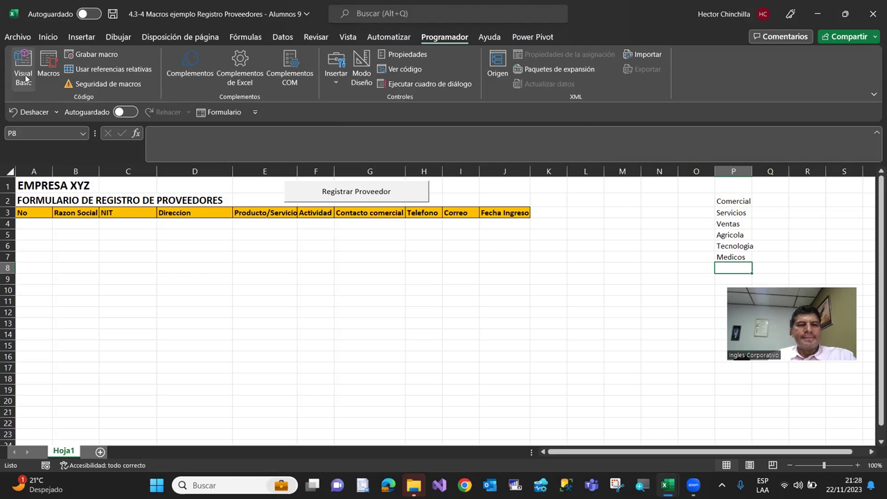
- Return to the VBA editor, shift the Toolbox right and focus the Registro de Proveedores design
{"action": "left_click", "coordinate": [25, 79]}
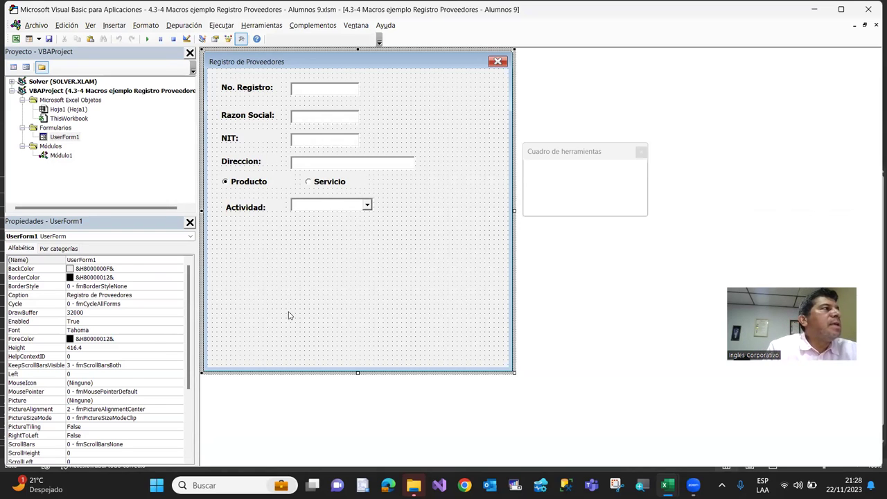
{"action": "left_click_drag", "start_coordinate": [568, 154], "coordinate": [597, 154]}
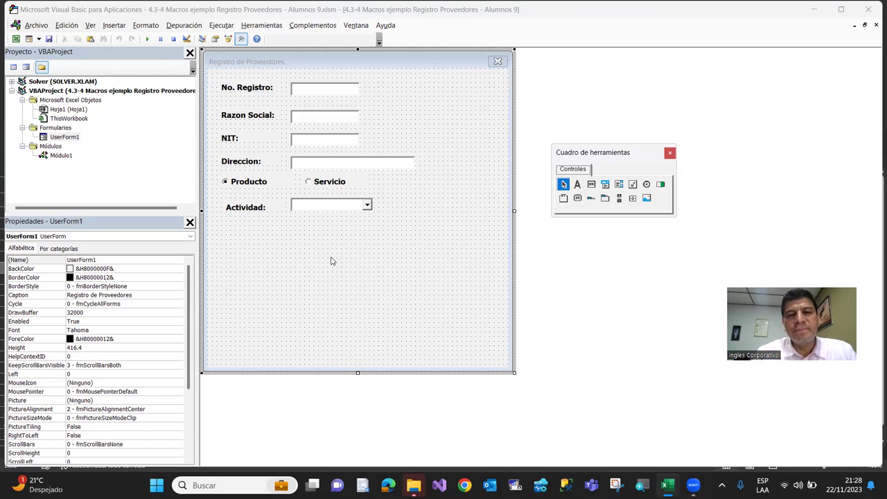
{"action": "left_click", "coordinate": [332, 258]}
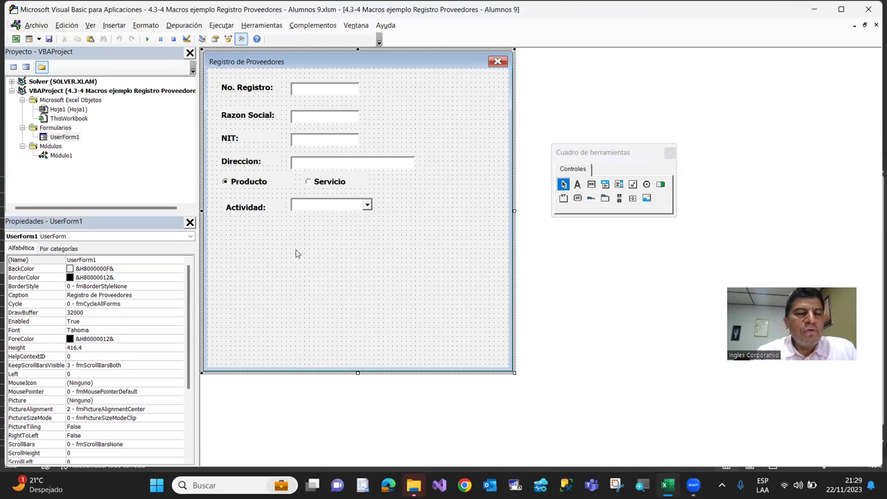
{"action": "left_click", "coordinate": [16, 38]}
- Fill the activity list P2:P7, Comercial through Medicos, with yellow
{"action": "left_click", "coordinate": [638, 271]}
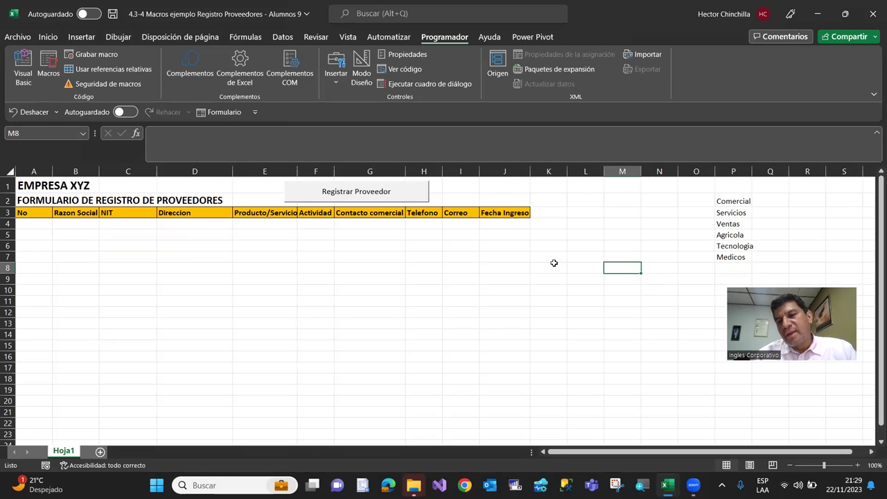
{"action": "left_click_drag", "start_coordinate": [727, 202], "coordinate": [732, 254]}
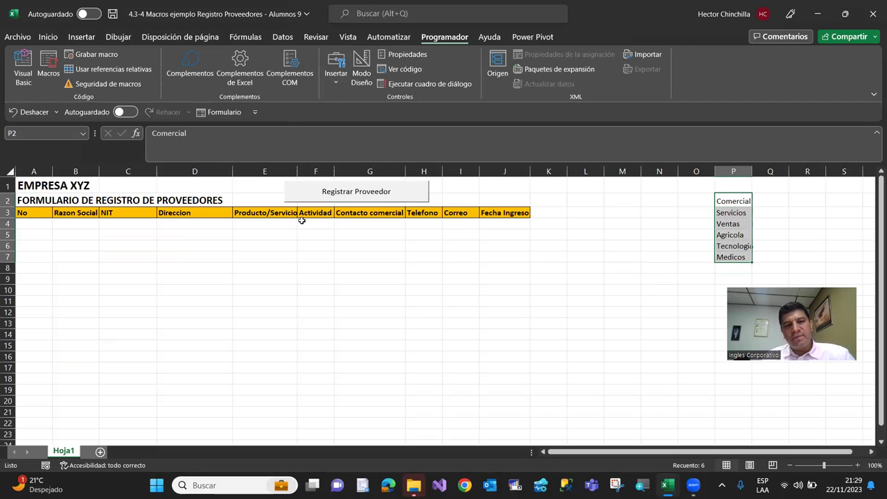
{"action": "left_click", "coordinate": [48, 36]}
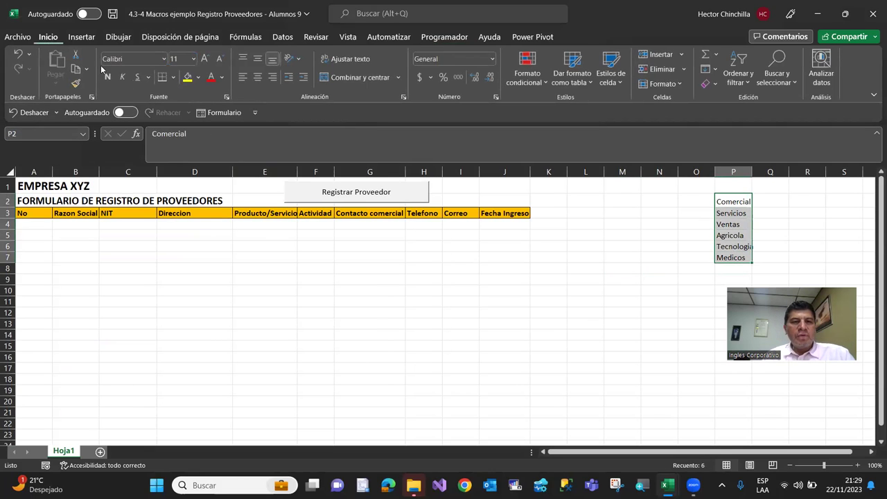
{"action": "left_click", "coordinate": [187, 77]}
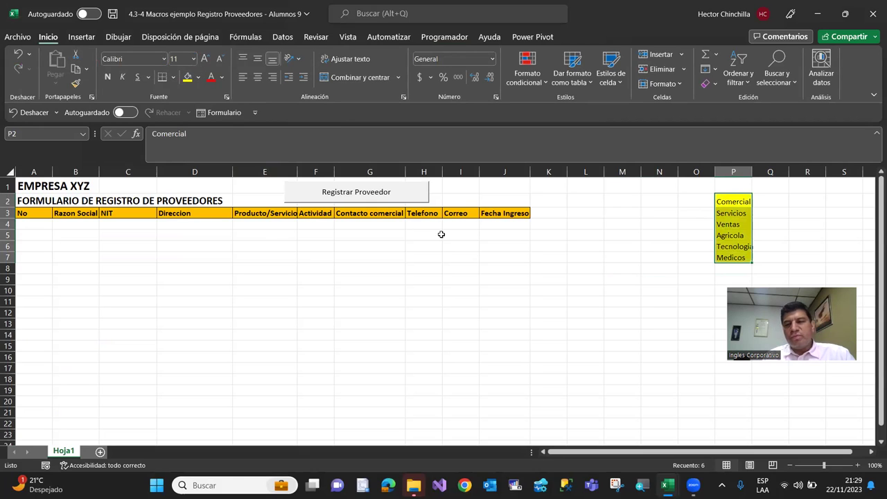
{"action": "left_click", "coordinate": [681, 234]}
- Click through the cells and reselect P2:P7 to check the yellow fill
{"action": "left_click", "coordinate": [728, 202]}
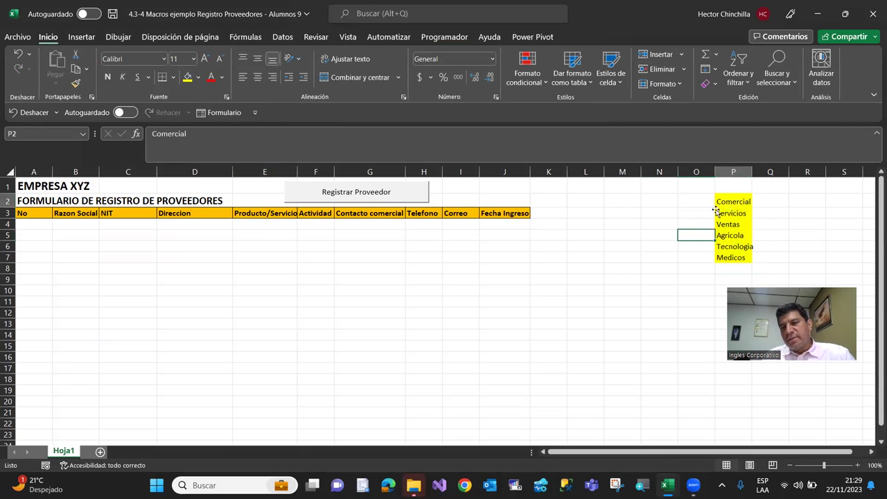
{"action": "key", "text": "Down"}
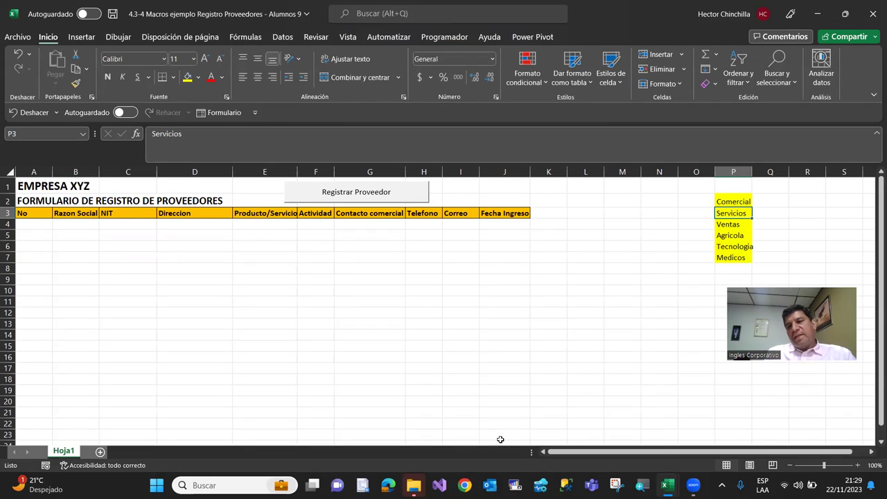
{"action": "left_click", "coordinate": [660, 234]}
{"action": "left_click", "coordinate": [721, 201]}
{"action": "key", "text": "Down"}
{"action": "key", "text": "Down"}
{"action": "key", "text": "Down"}
{"action": "key", "text": "Down"}
{"action": "key", "text": "Down"}
{"action": "key", "text": "Up"}
{"action": "key", "text": "Up"}
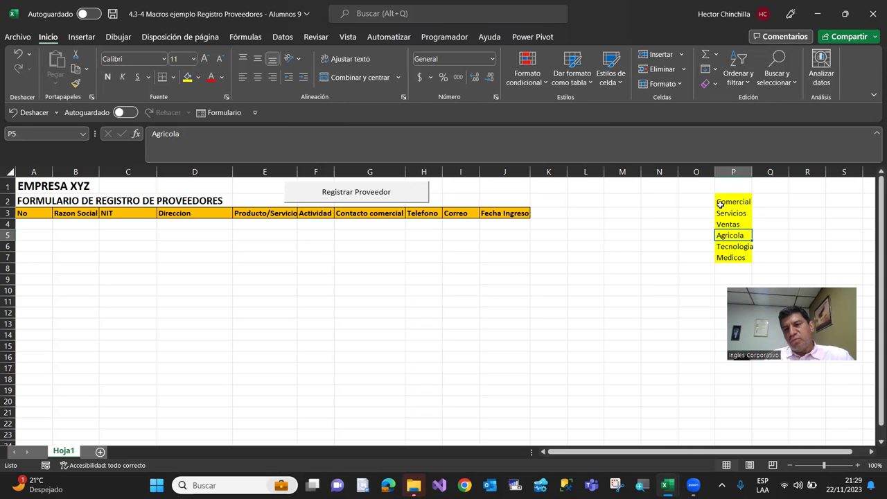
{"action": "left_click_drag", "start_coordinate": [721, 204], "coordinate": [733, 268]}
{"action": "left_click", "coordinate": [695, 212]}
{"action": "left_click_drag", "start_coordinate": [722, 203], "coordinate": [732, 258]}
{"action": "left_click", "coordinate": [677, 204]}
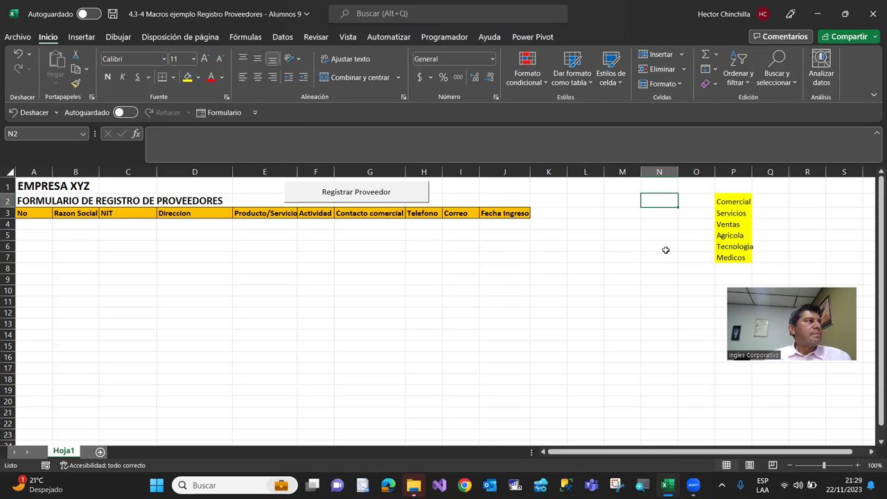
{"action": "left_click", "coordinate": [669, 257]}
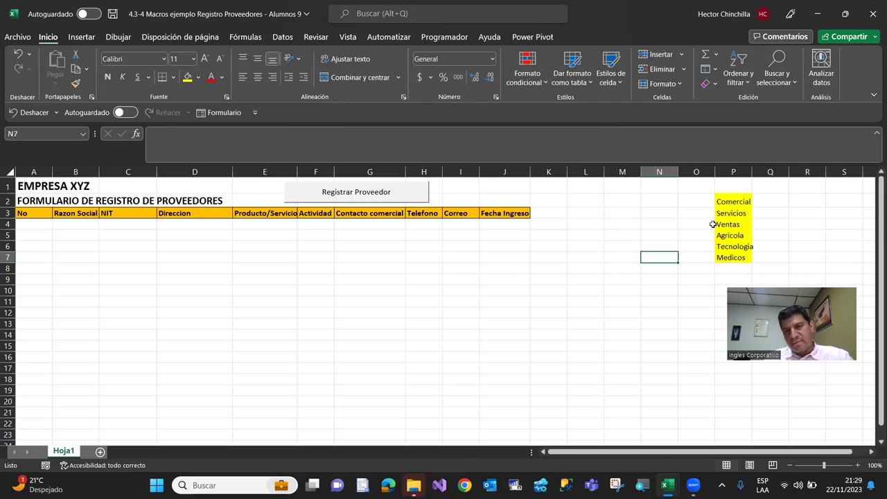
{"action": "left_click_drag", "start_coordinate": [723, 201], "coordinate": [731, 256]}
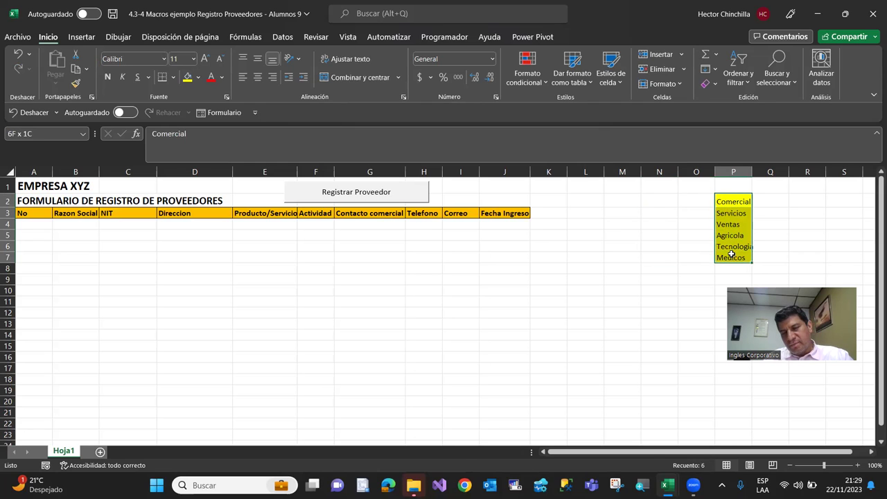
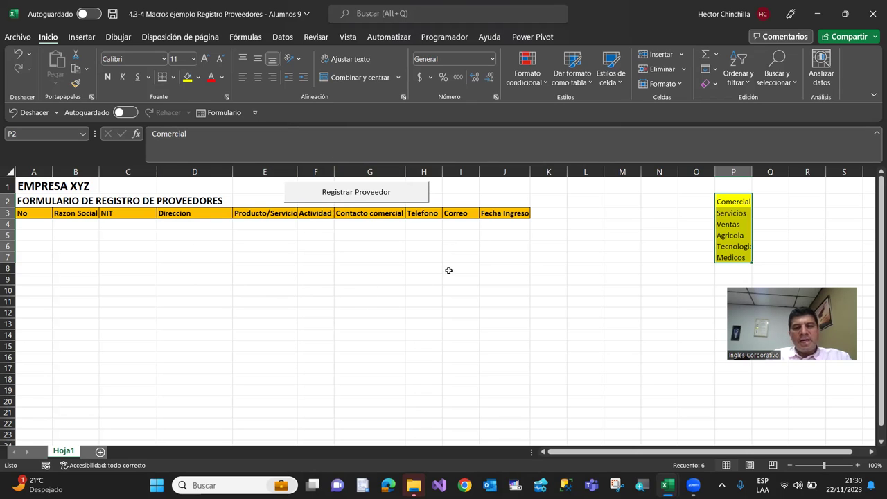
- Name the activity range P2:P7 'Actividades' using the Name Box
{"action": "left_click", "coordinate": [466, 245]}
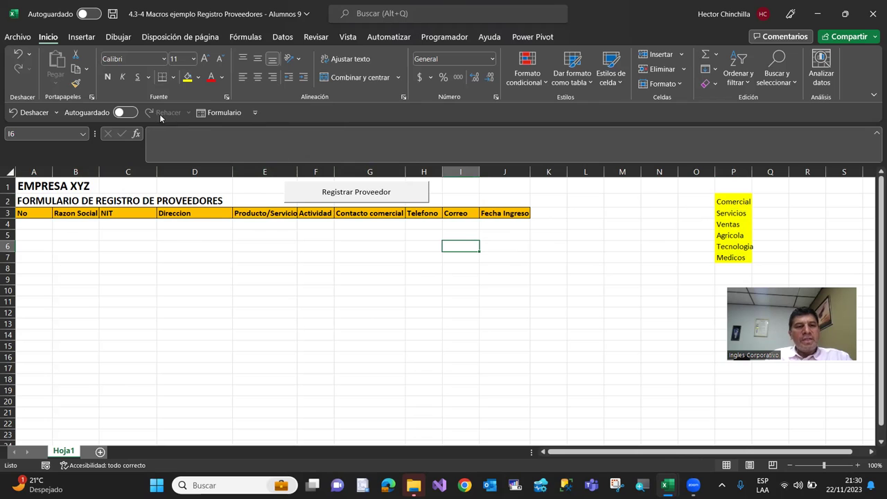
{"action": "left_click", "coordinate": [722, 201]}
{"action": "left_click_drag", "start_coordinate": [721, 201], "coordinate": [727, 255]}
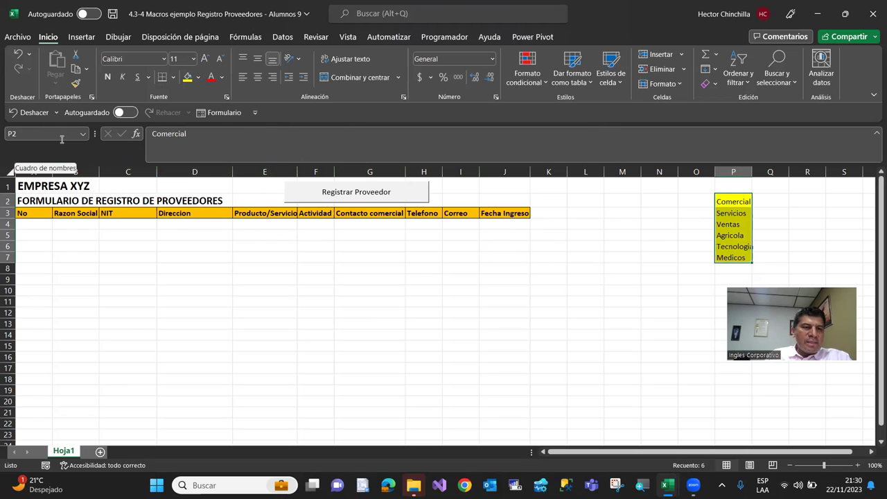
{"action": "left_click", "coordinate": [55, 135]}
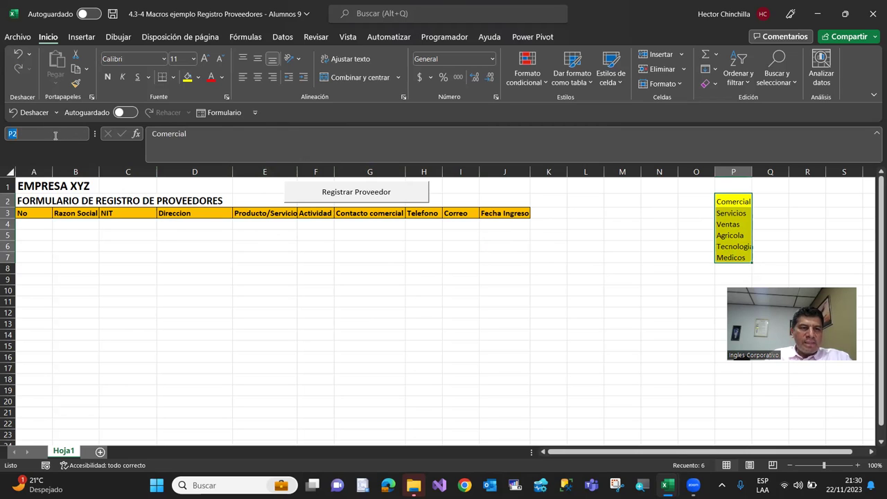
{"action": "type", "text": "Activiv"}
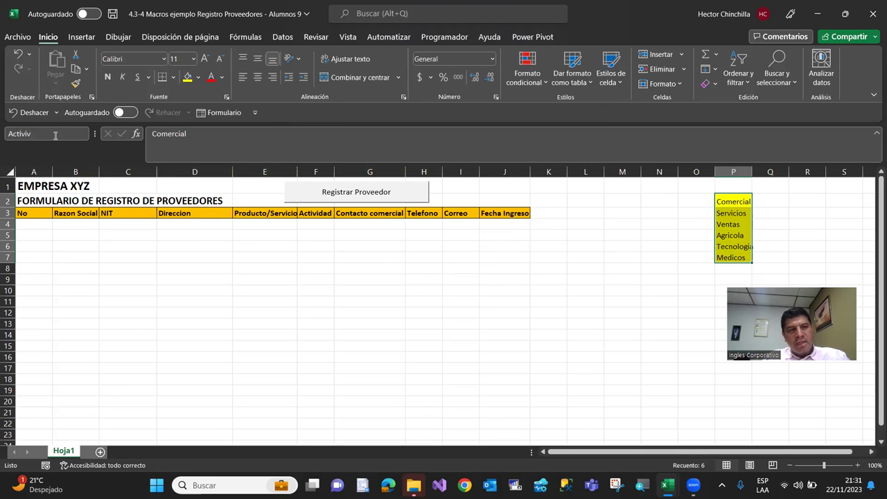
{"action": "key", "text": "BackSpace"}
{"action": "type", "text": "dades"}
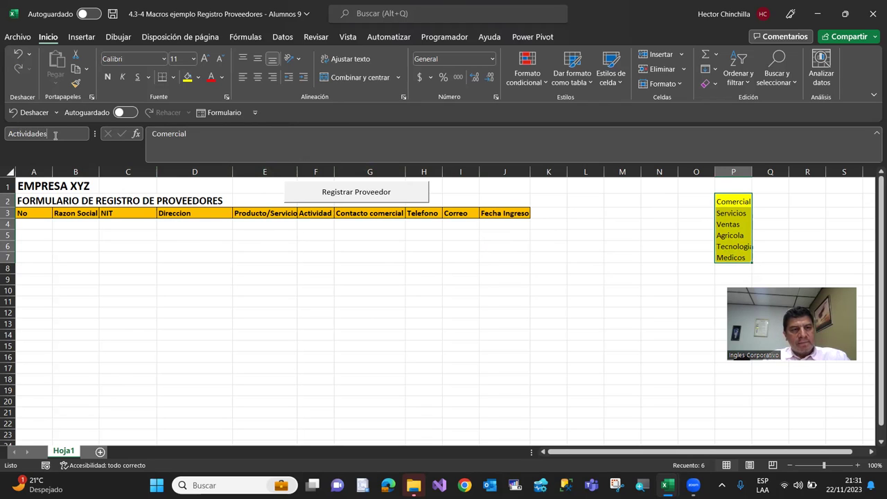
{"action": "key", "text": "Return"}
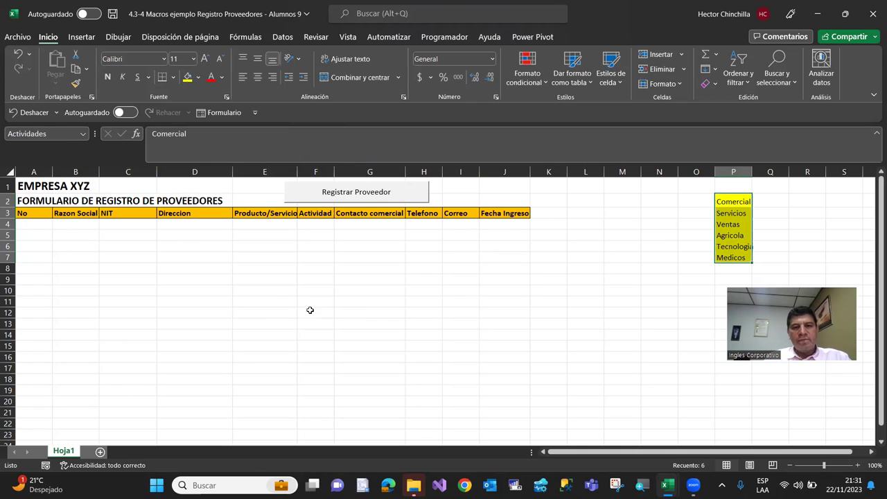
- Reselect P2:P7 to confirm its Actividades name, then clear the selection
{"action": "left_click", "coordinate": [311, 312]}
{"action": "left_click", "coordinate": [721, 202]}
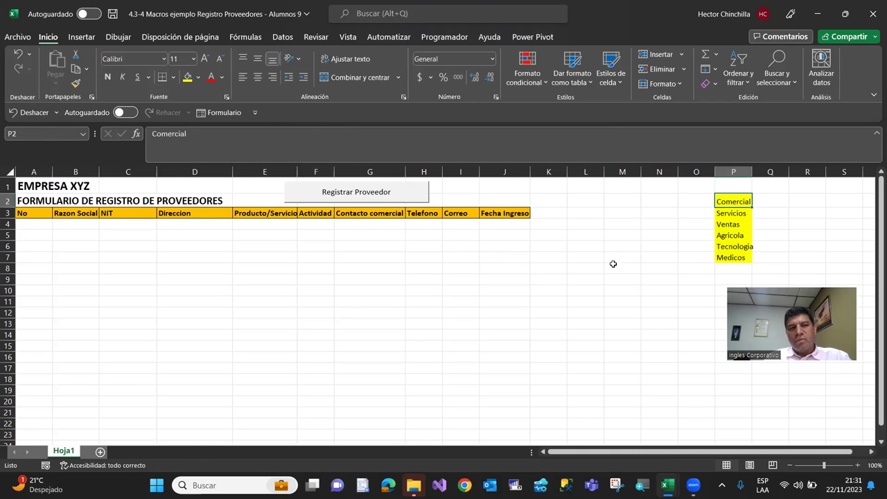
{"action": "key", "text": "shift+Down"}
{"action": "key", "text": "shift+Down"}
{"action": "key", "text": "shift+Down"}
{"action": "key", "text": "shift+Down"}
{"action": "key", "text": "shift+Down"}
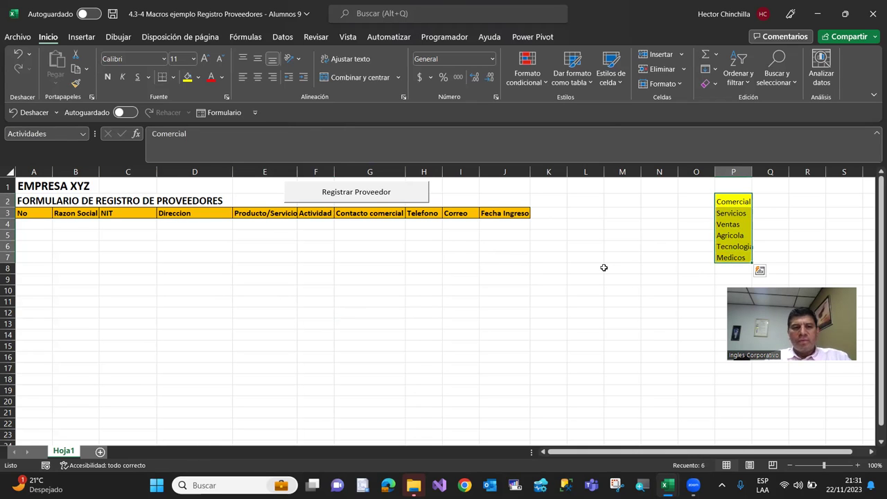
{"action": "left_click", "coordinate": [587, 245]}
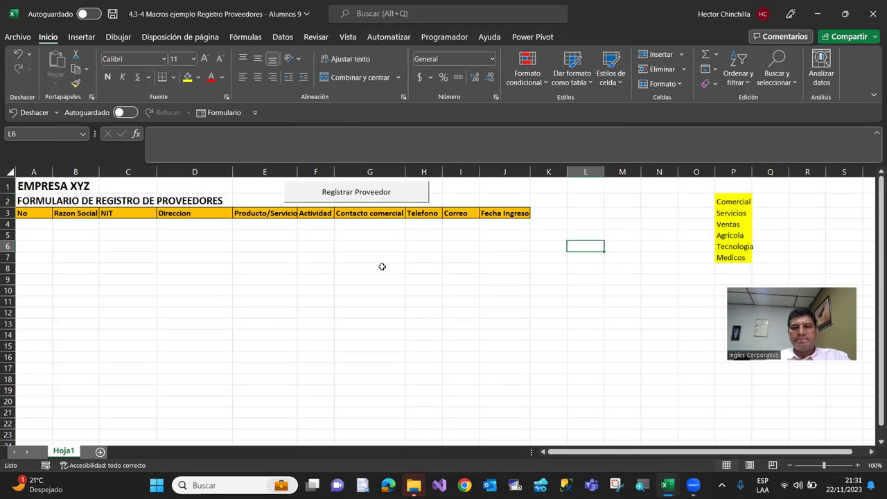
{"action": "left_click", "coordinate": [382, 268]}
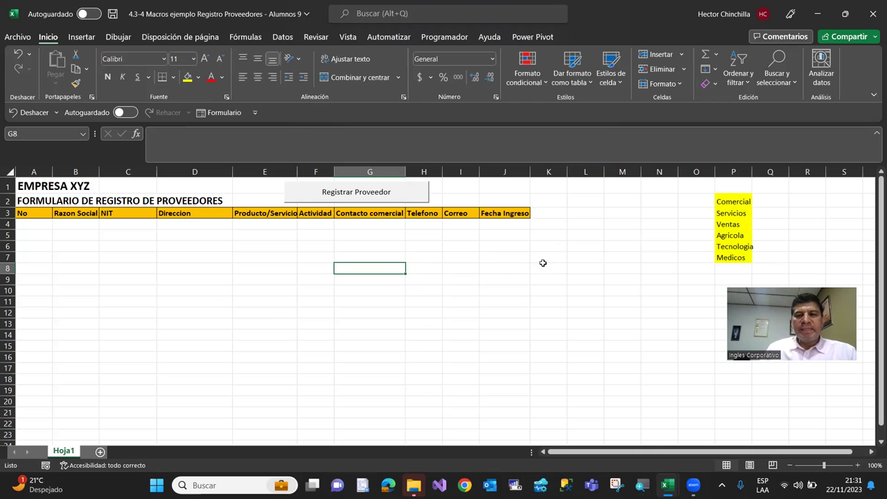
{"action": "left_click", "coordinate": [685, 209]}
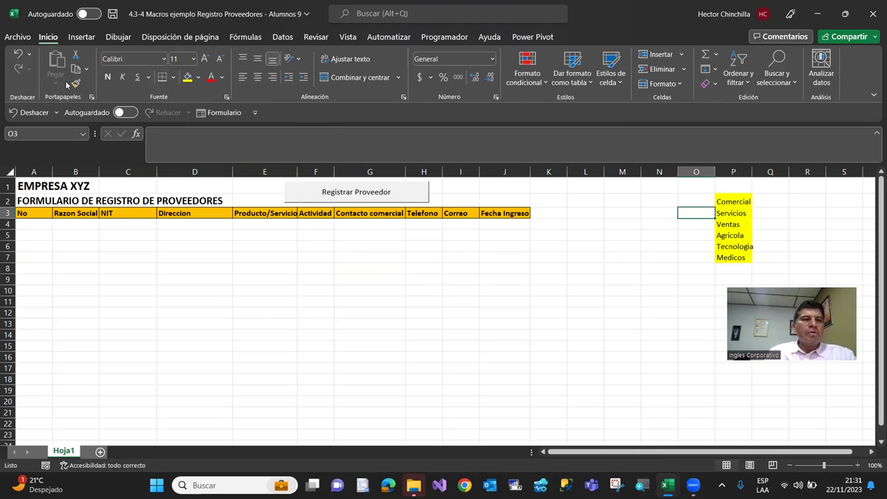
- Launch the Visual Basic editor from the Programador tab and show UserForm1's code
{"action": "left_click", "coordinate": [445, 37]}
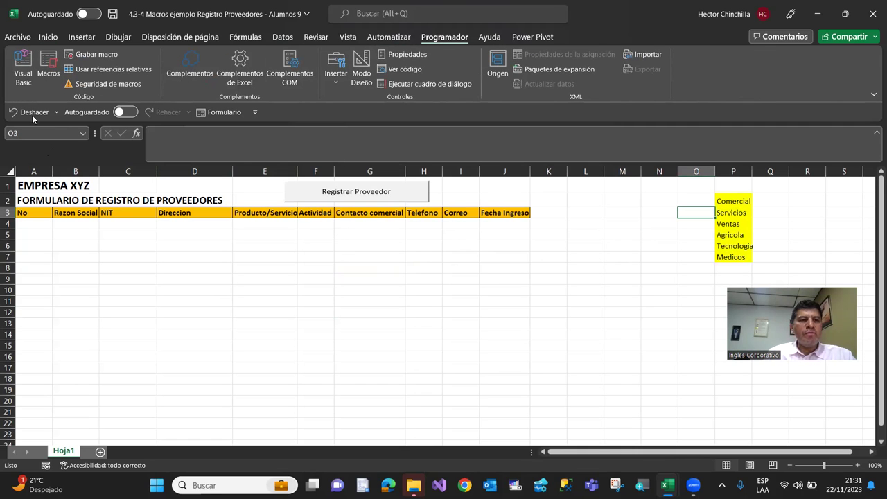
{"action": "left_click", "coordinate": [25, 72]}
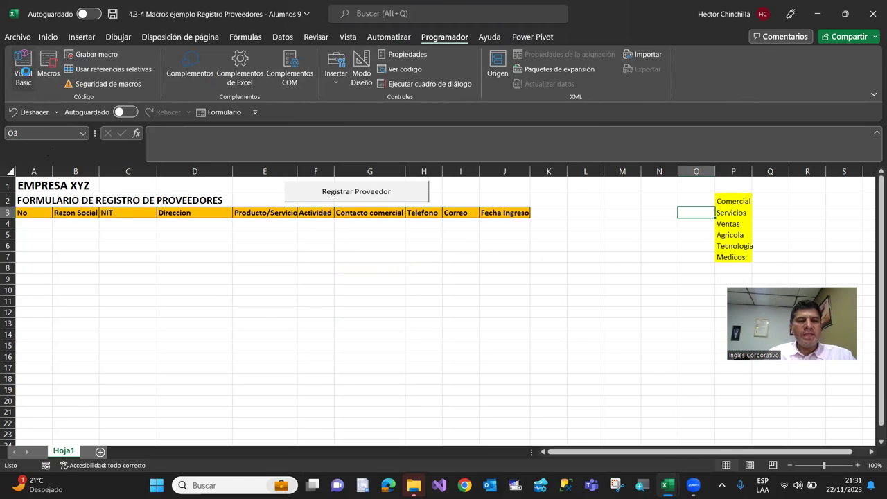
{"action": "double_click", "coordinate": [310, 257]}
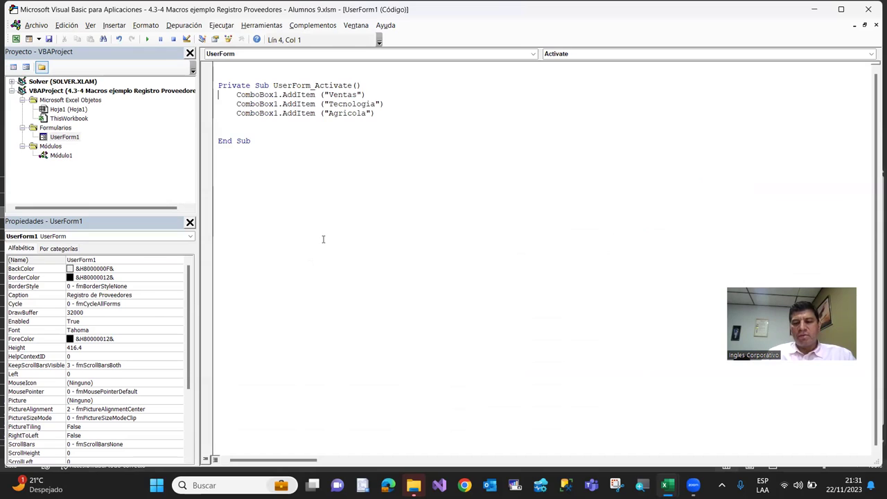
- Delete the three ComboBox1.AddItem lines (Ventas, Tecnologia, Agricola) from UserForm_Activate
{"action": "key", "text": "Return"}
{"action": "key", "text": "Return"}
{"action": "key", "text": "Return"}
{"action": "key", "text": "Return"}
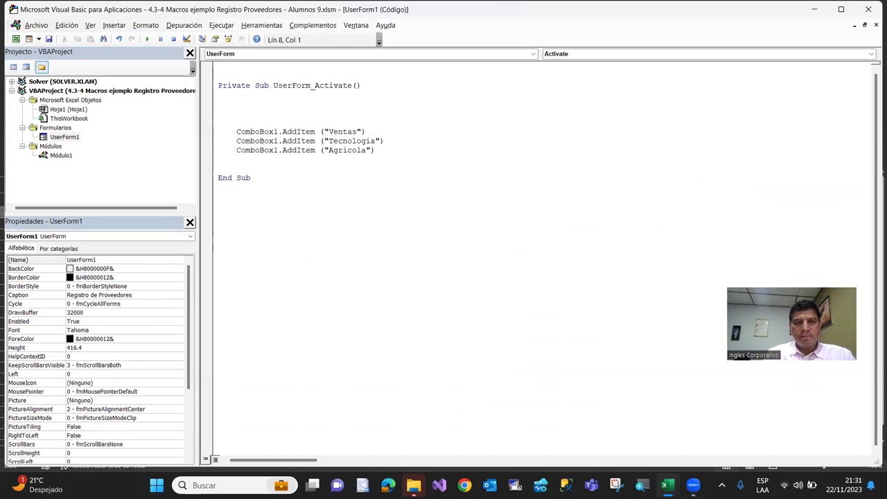
{"action": "left_click", "coordinate": [219, 141]}
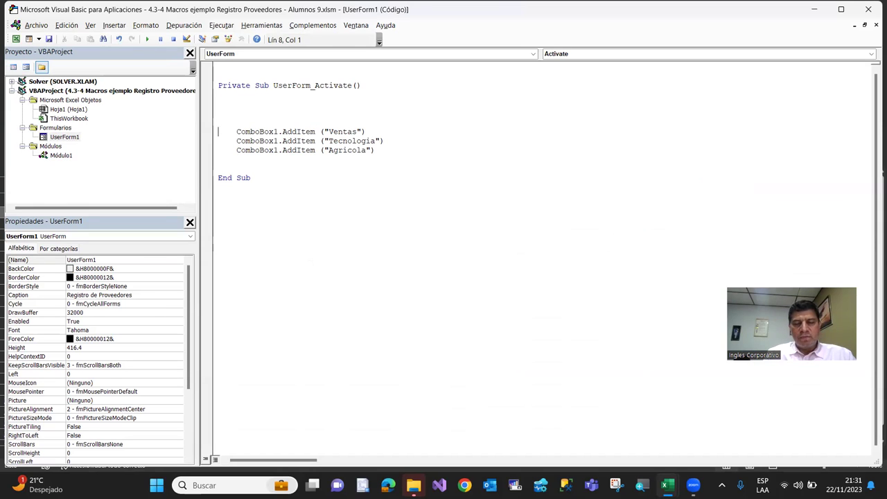
{"action": "key", "text": "shift+Down"}
{"action": "key", "text": "shift+Down"}
{"action": "key", "text": "shift+Down"}
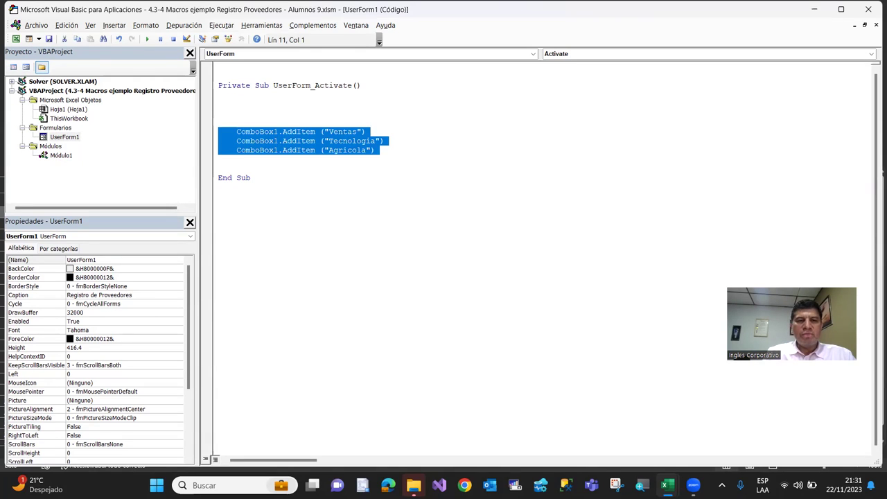
{"action": "key", "text": "Delete"}
{"action": "key", "text": "BackSpace"}
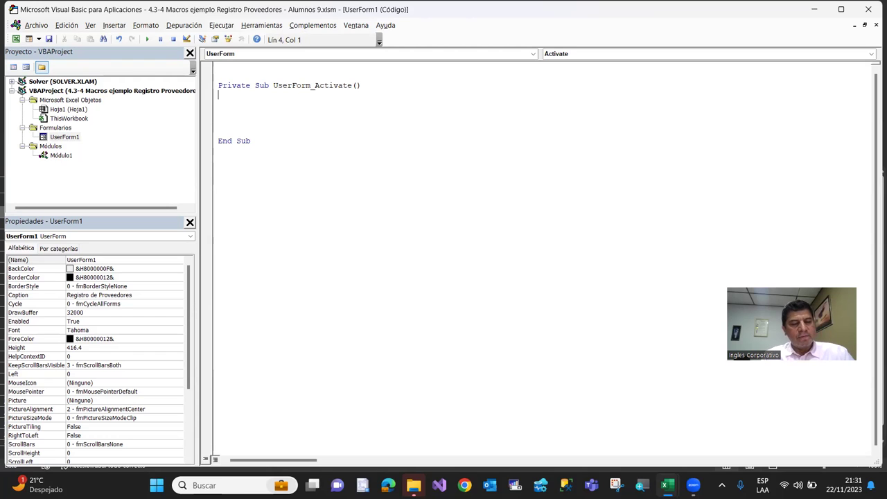
- Declare 'Dim cell As Range' inside UserForm_Activate and add a new line below it
{"action": "key", "text": "Tab"}
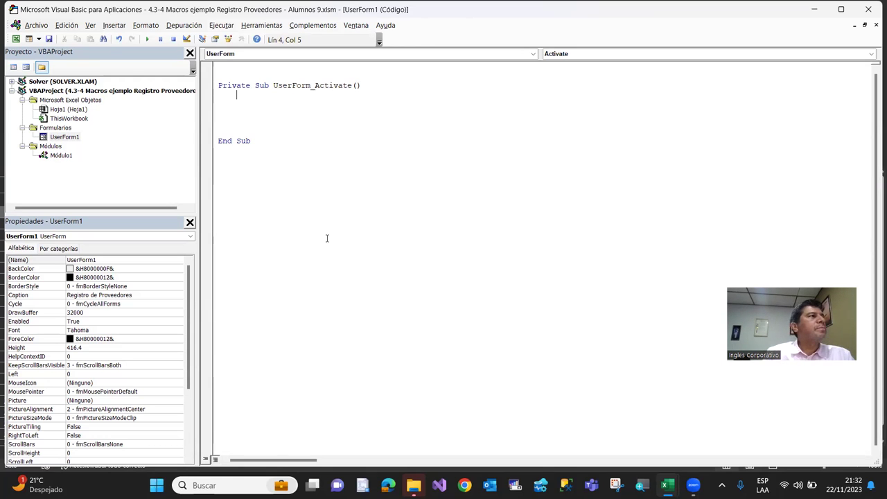
{"action": "type", "text": "Dim cell "}
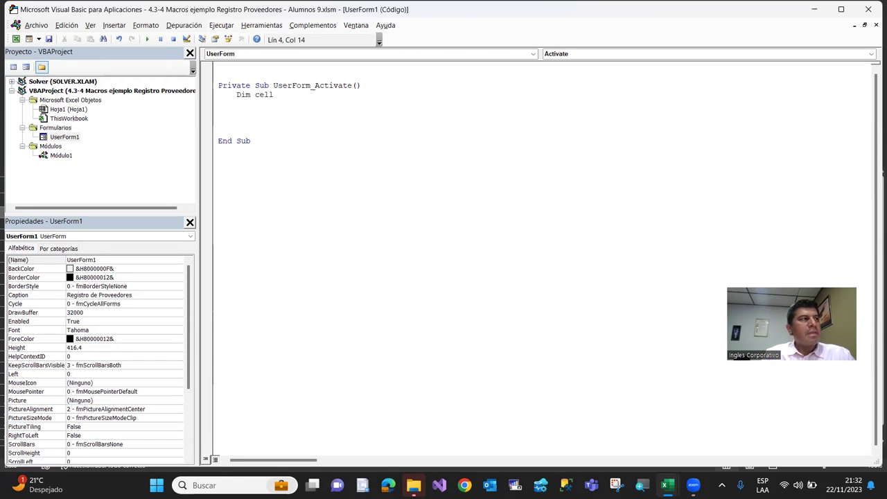
{"action": "type", "text": "as "}
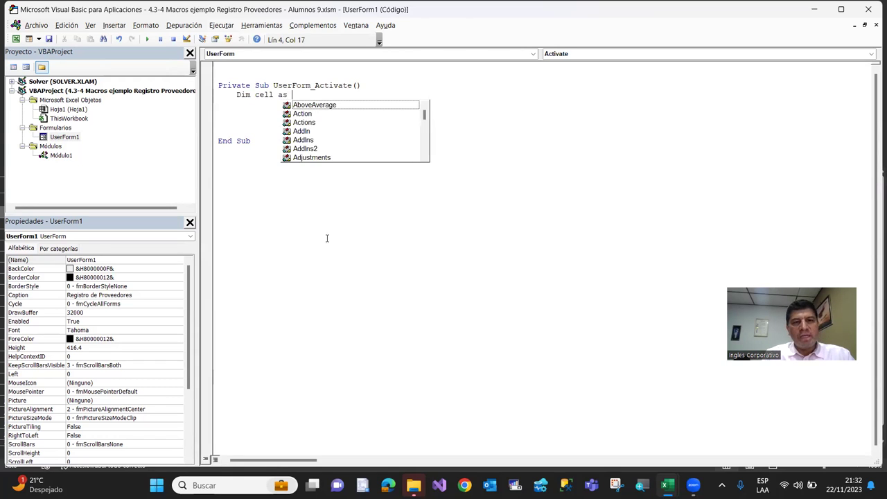
{"action": "type", "text": "Range"}
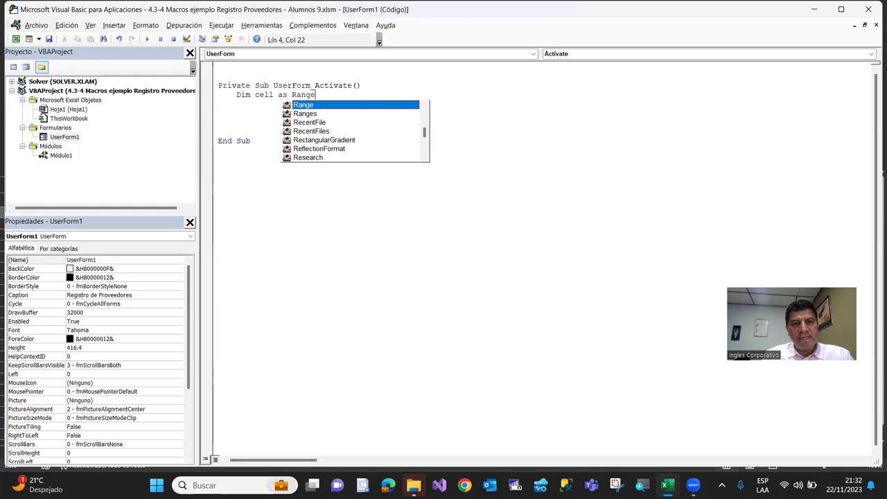
{"action": "key", "text": "Return"}
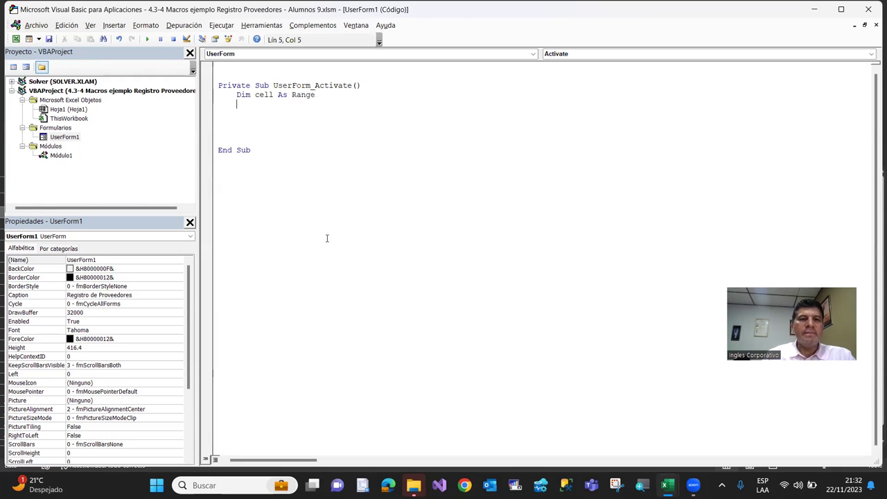
{"action": "double_click", "coordinate": [261, 95]}
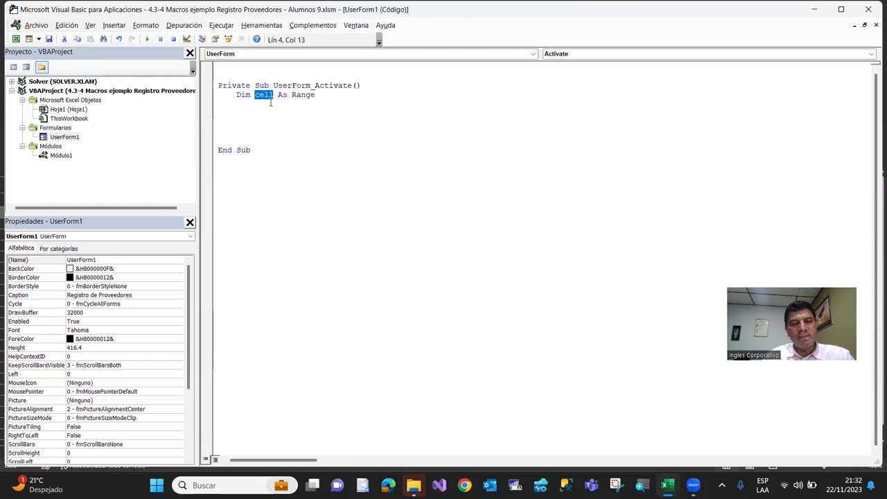
{"action": "double_click", "coordinate": [296, 94]}
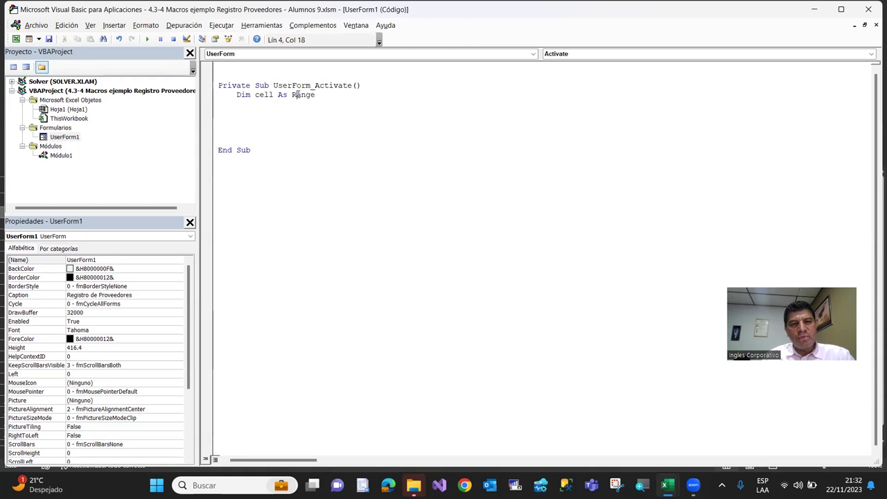
{"action": "left_click", "coordinate": [319, 95]}
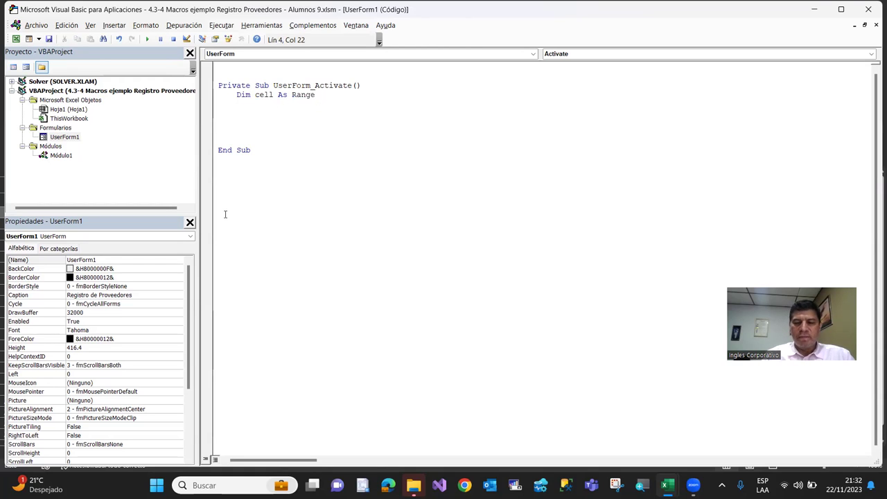
{"action": "key", "text": "Return"}
{"action": "key", "text": "Return"}
{"action": "type", "text": "'"}
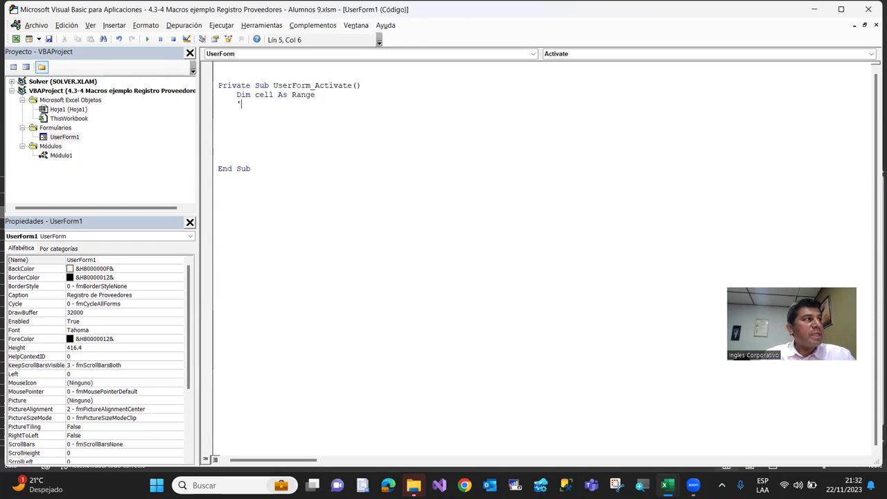
- Add the comment 'Limpiar el combo box' followed by the statement ComboBox1.Clear
{"action": "type", "text": "Iimpiar el combo box"}
{"action": "key", "text": "Return"}
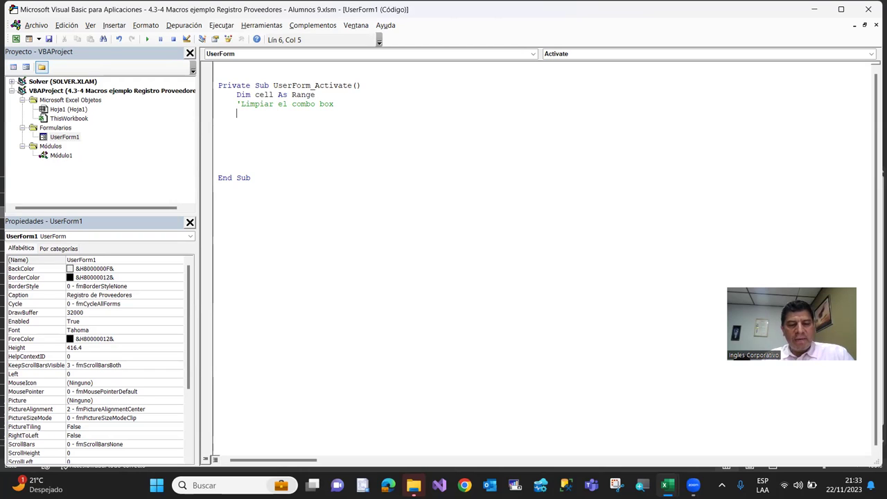
{"action": "type", "text": "comb"}
{"action": "key", "text": "BackSpace"}
{"action": "type", "text": "bobox1"}
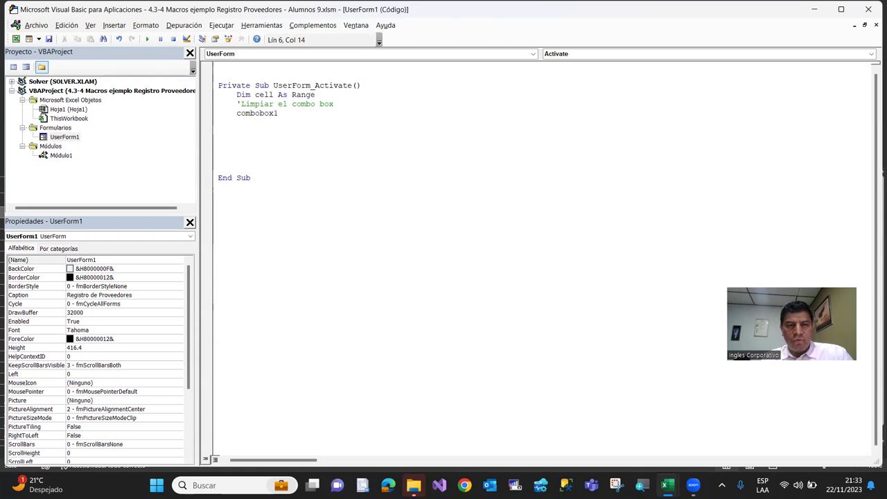
{"action": "type", "text": "."}
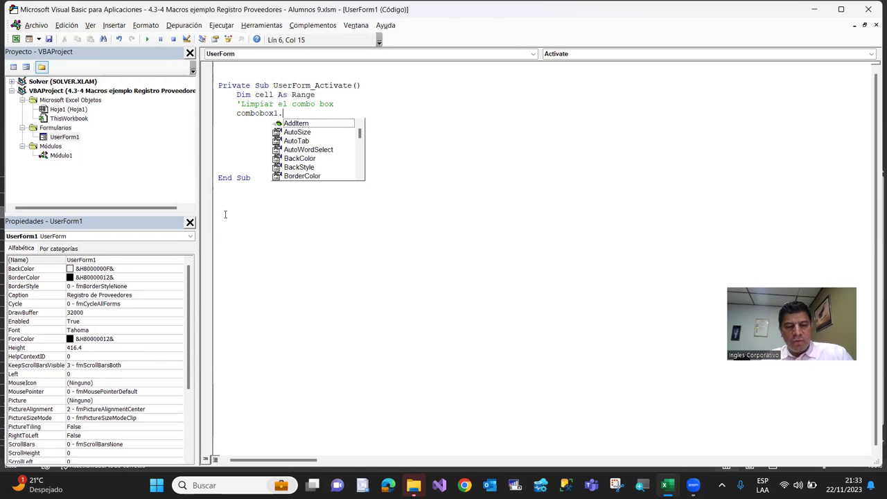
{"action": "type", "text": "cle"}
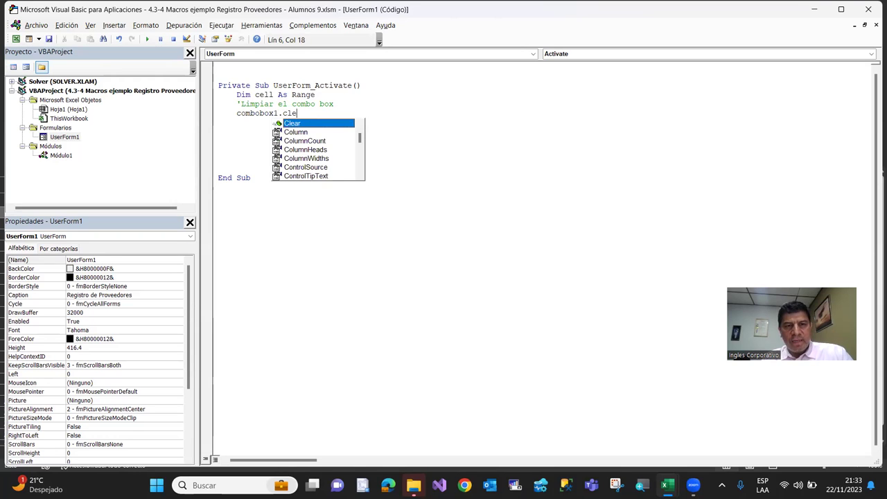
{"action": "type", "text": "ar"}
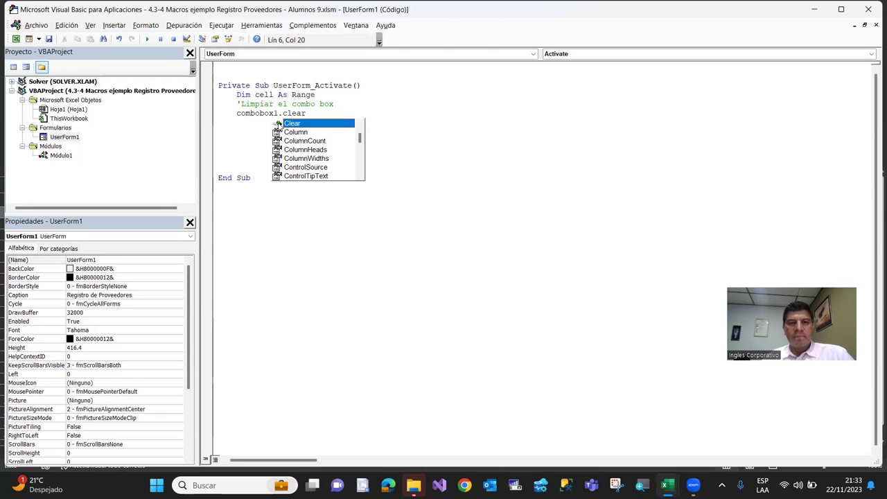
{"action": "double_click", "coordinate": [279, 123]}
{"action": "key", "text": "Return"}
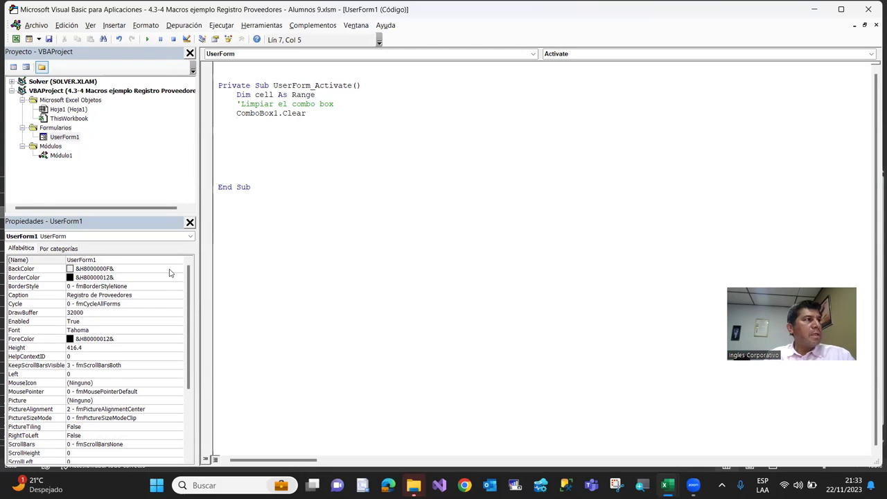
- Add the comment 'Recorrer el rango para llenar el combo' and the line For Each cell In Range("Actividades")
{"action": "type", "text": "'Ll"}
{"action": "key", "text": "BackSpace"}
{"action": "key", "text": "BackSpace"}
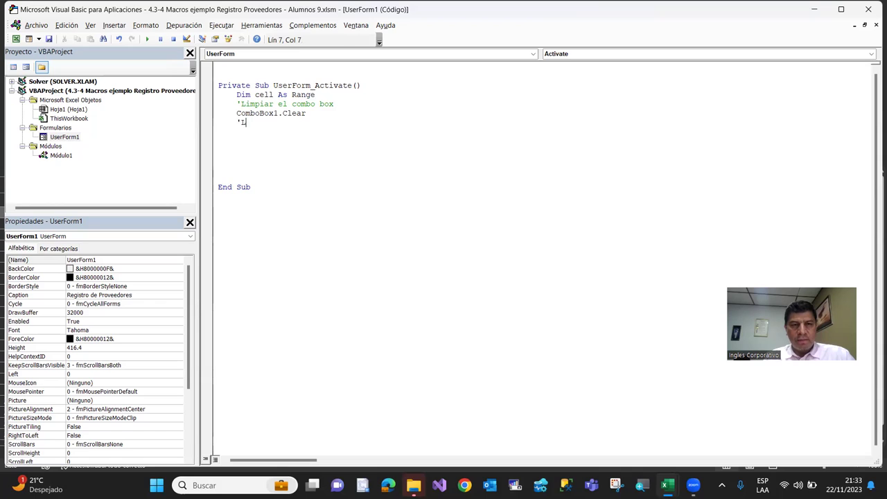
{"action": "type", "text": "Recorrer "}
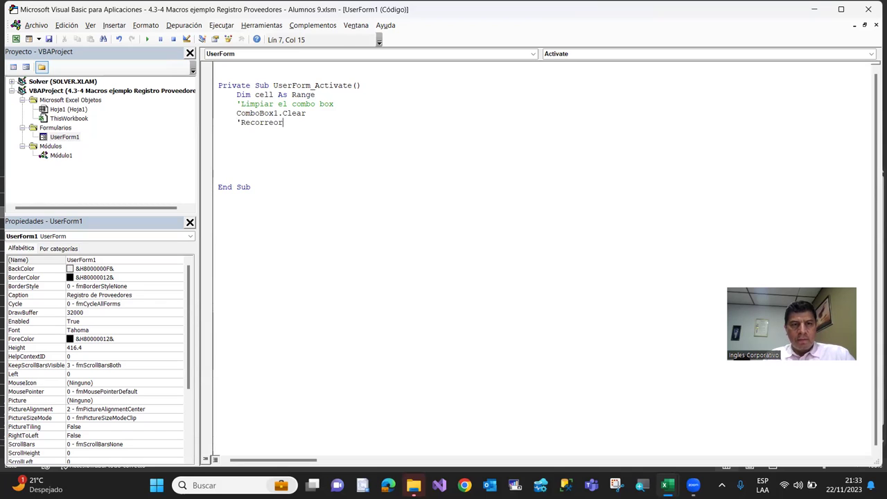
{"action": "type", "text": "el rango "}
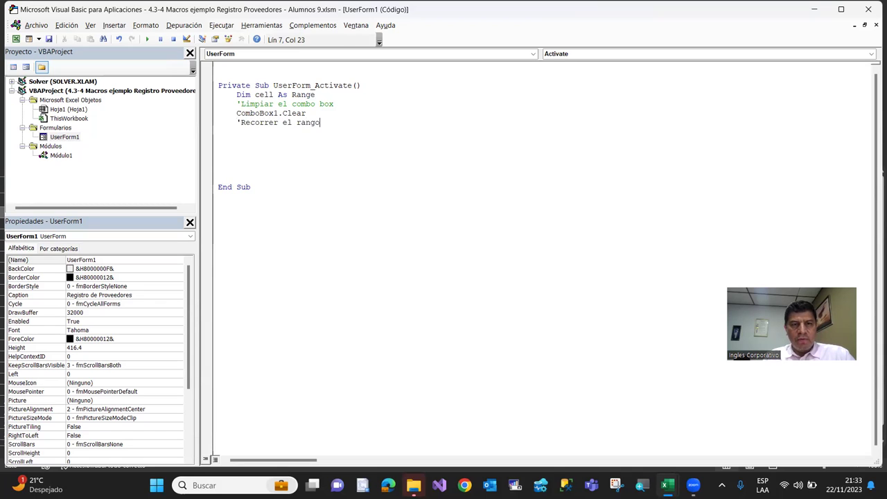
{"action": "type", "text": "y"}
{"action": "key", "text": "BackSpace"}
{"action": "key", "text": "BackSpace"}
{"action": "type", "text": "para llenar el com"}
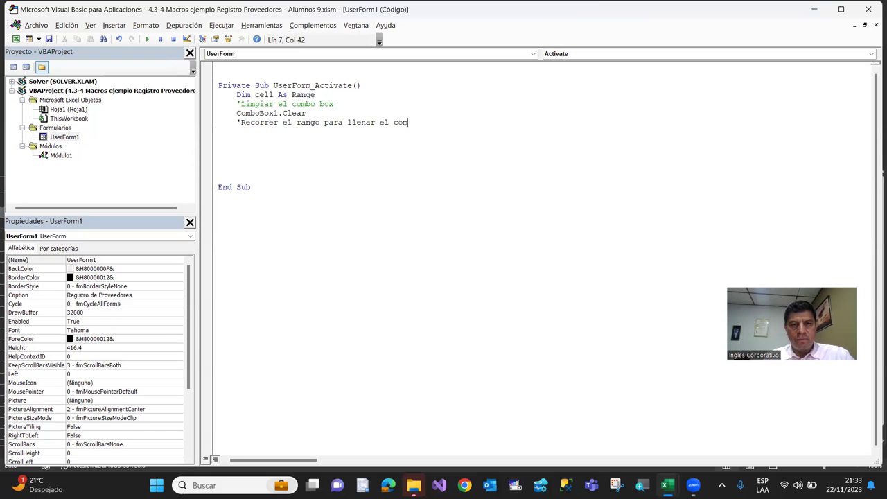
{"action": "type", "text": "bo"}
{"action": "key", "text": "Return"}
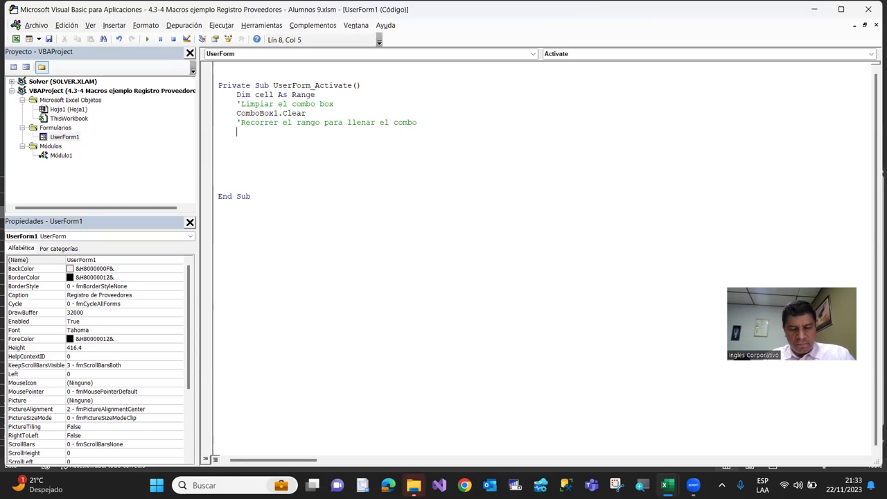
{"action": "type", "text": "for "}
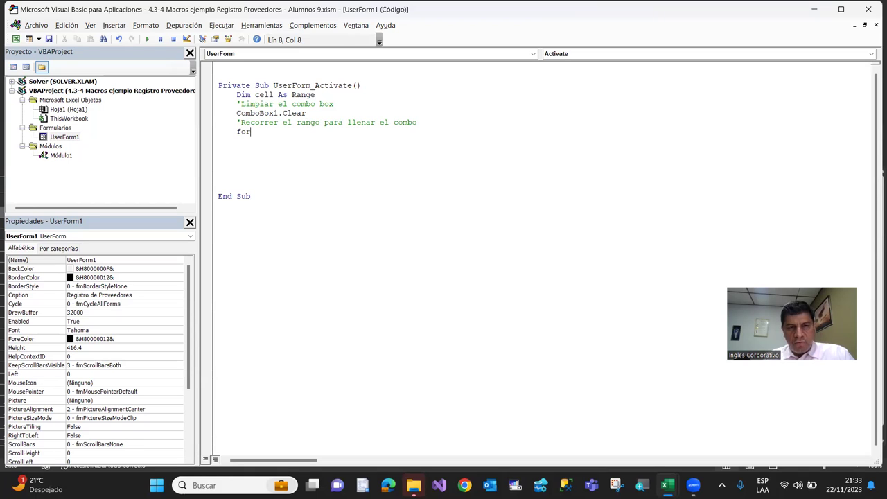
{"action": "type", "text": "each "}
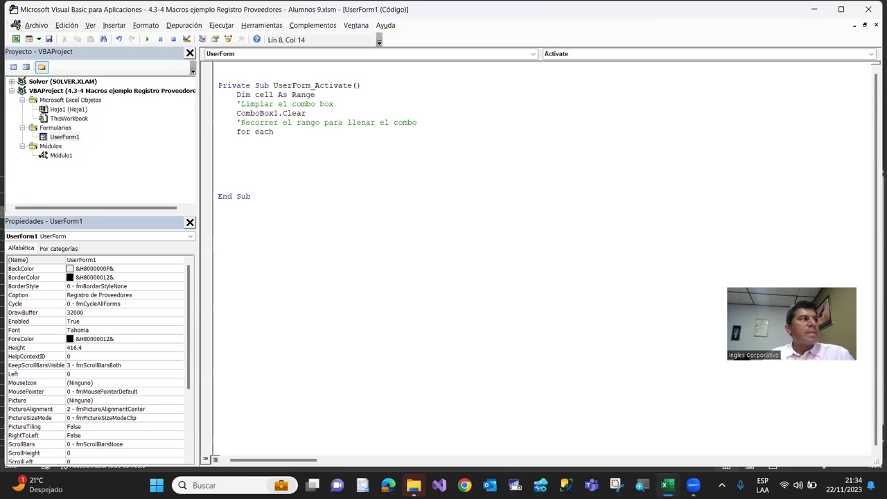
{"action": "type", "text": "cell"}
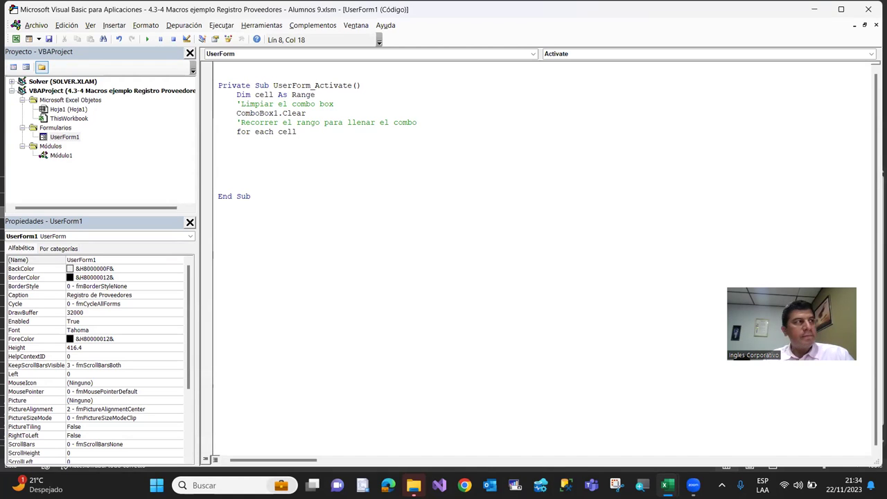
{"action": "type", "text": "in "}
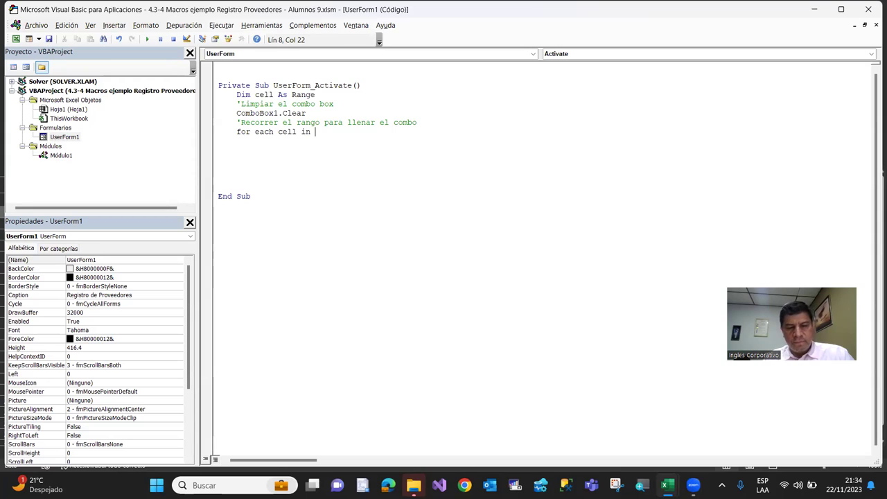
{"action": "type", "text": "Range "}
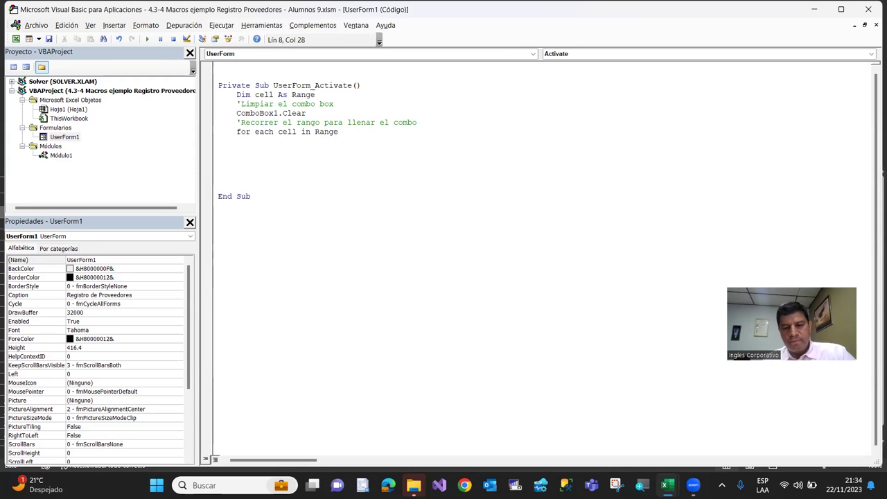
{"action": "type", "text": "("}
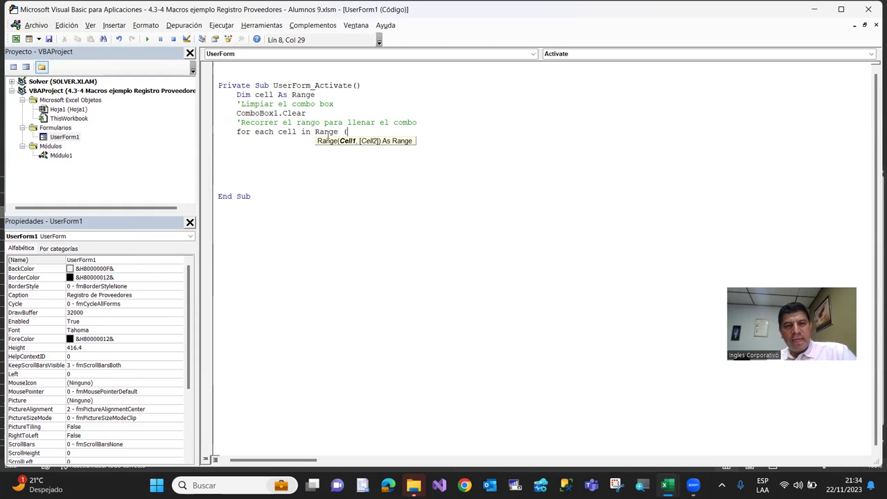
{"action": "type", "text": "\""}
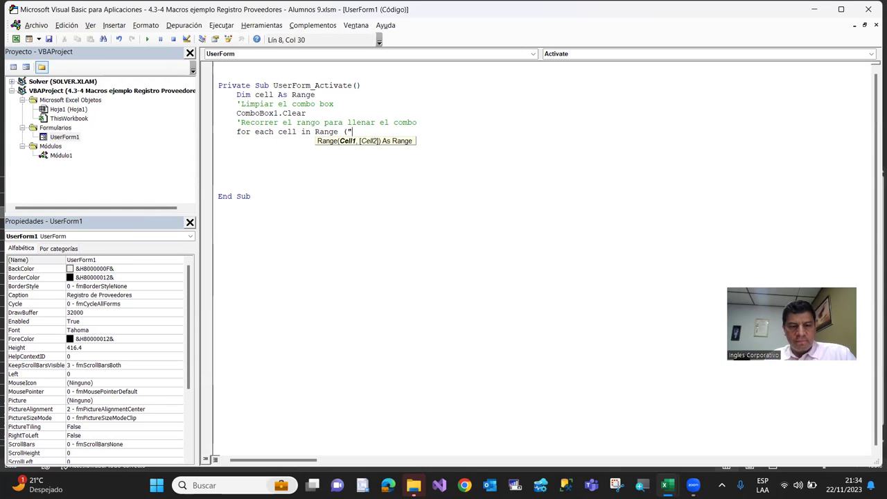
{"action": "type", "text": "Actividades\""}
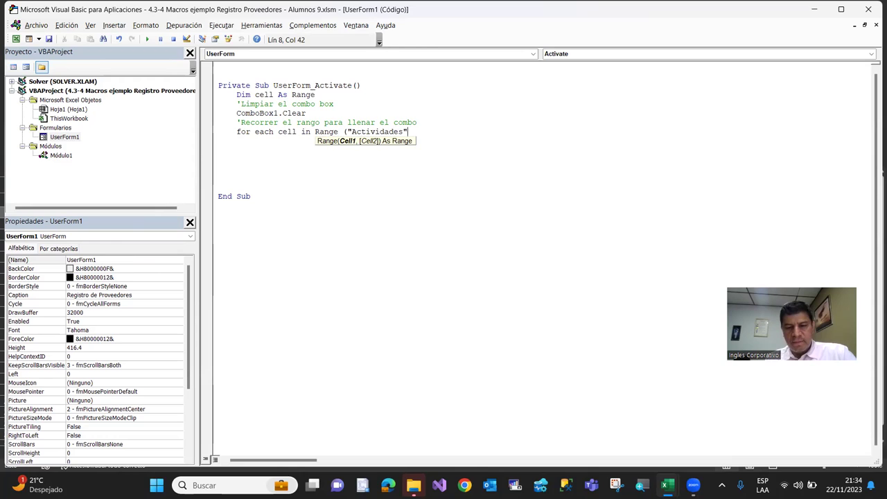
{"action": "type", "text": ")"}
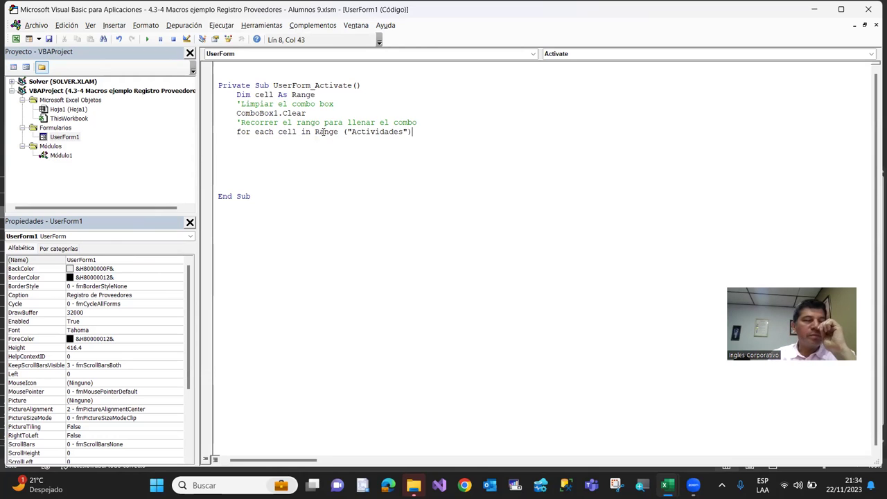
{"action": "key", "text": "Return"}
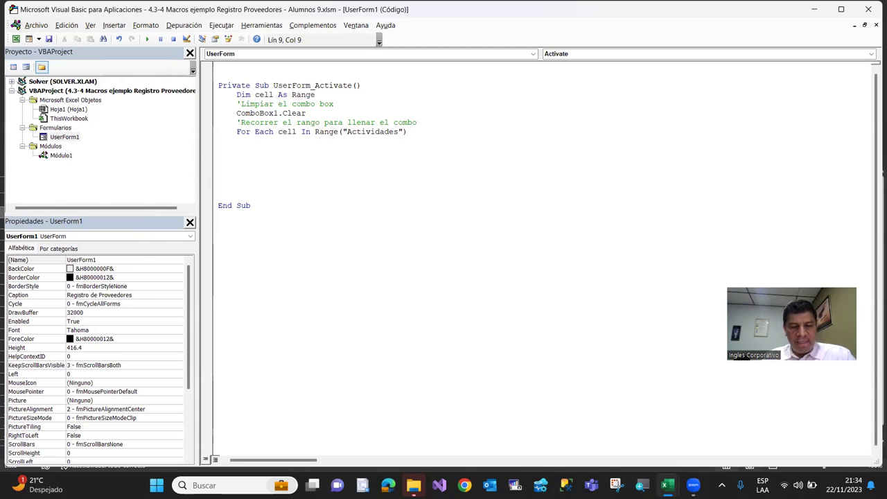
- Add ComboBox1.AddItem cell.Value inside the loop and close it with Next cell
{"action": "type", "text": "combo"}
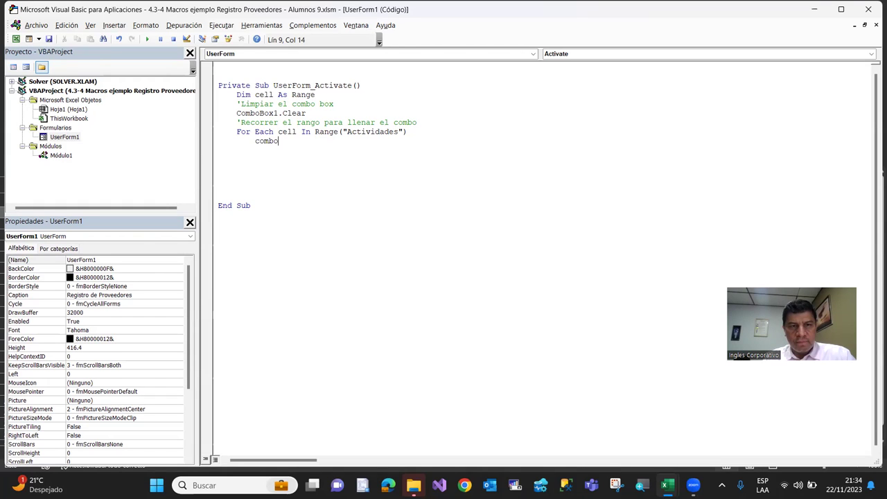
{"action": "type", "text": "box"}
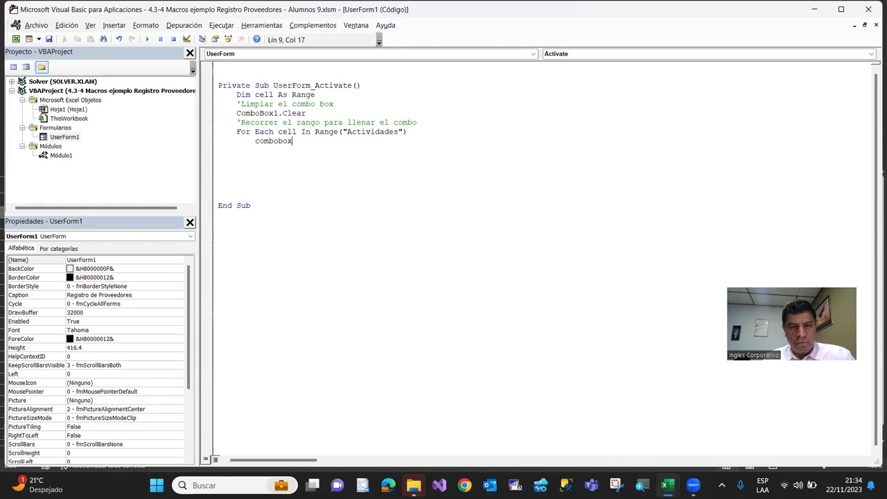
{"action": "type", "text": "1."}
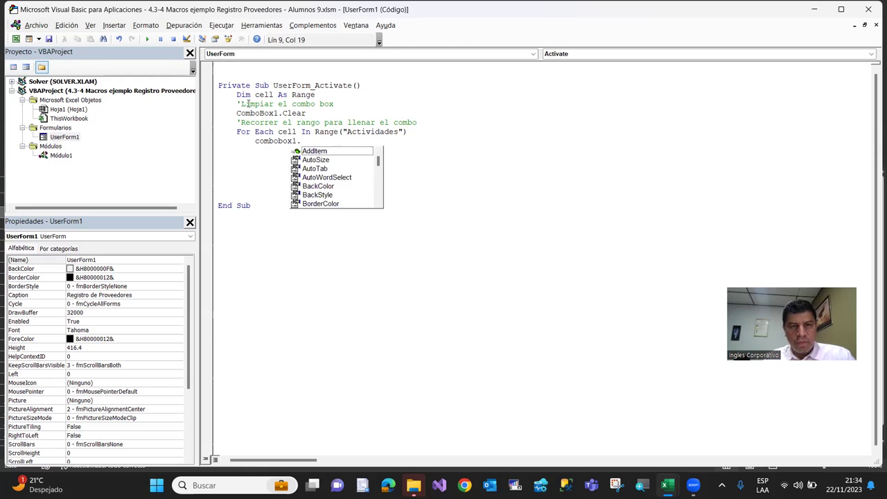
{"action": "double_click", "coordinate": [306, 152]}
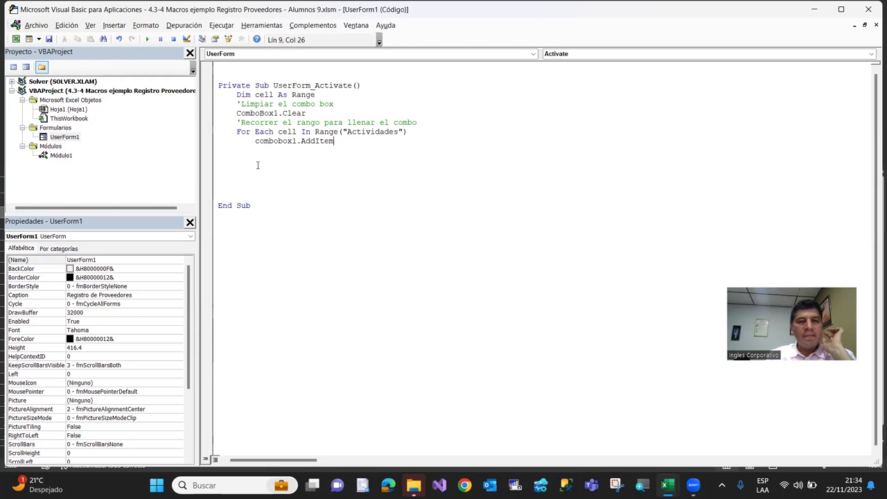
{"action": "type", "text": "c"}
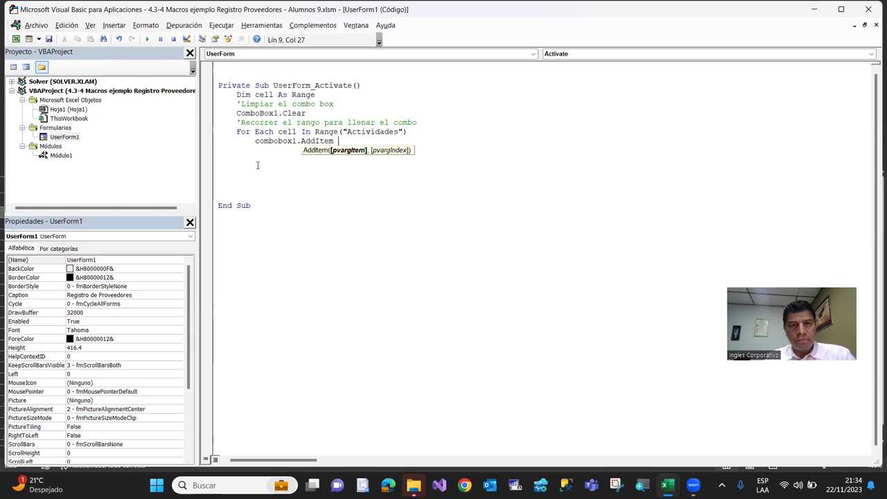
{"action": "type", "text": "ell.value"}
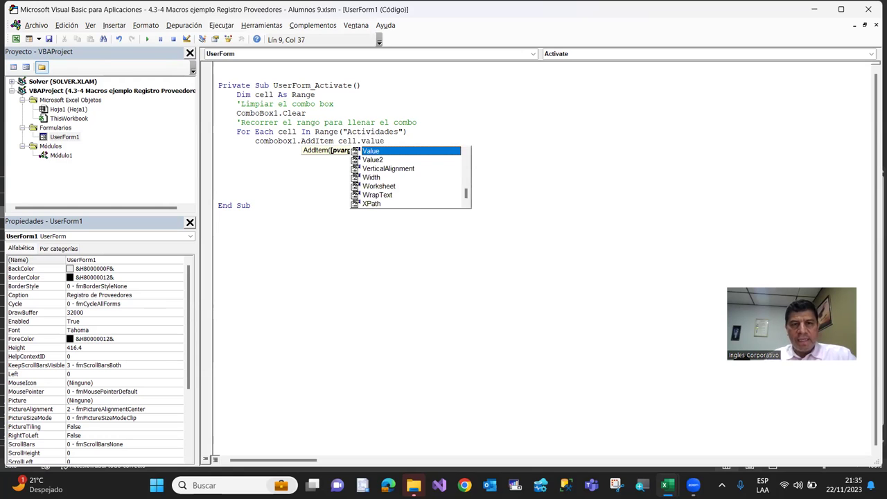
{"action": "key", "text": "Return"}
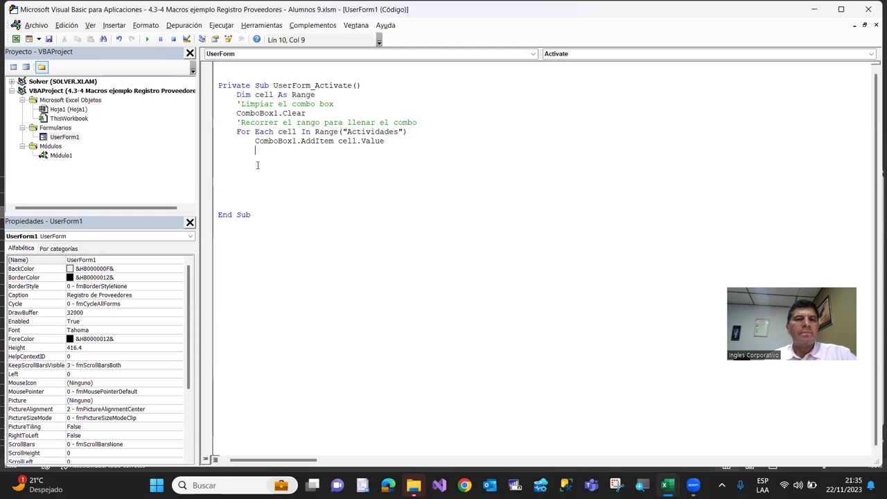
{"action": "key", "text": "BackSpace"}
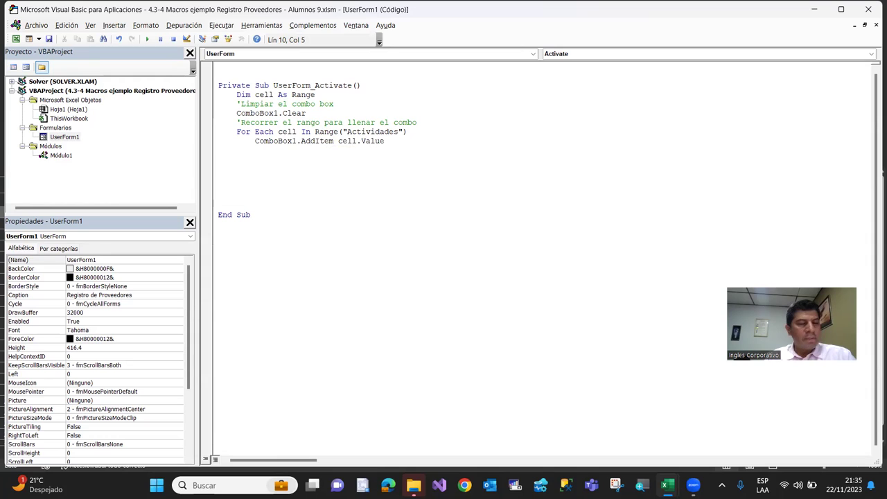
{"action": "type", "text": "next cell"}
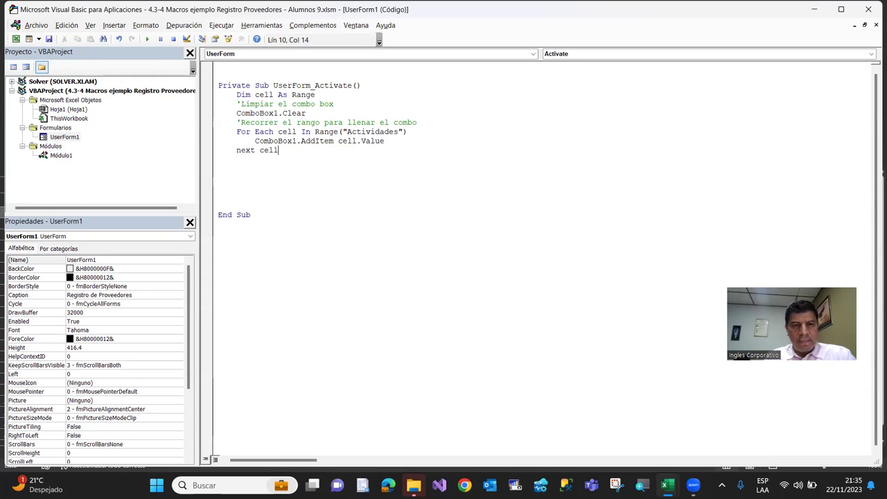
{"action": "key", "text": "Return"}
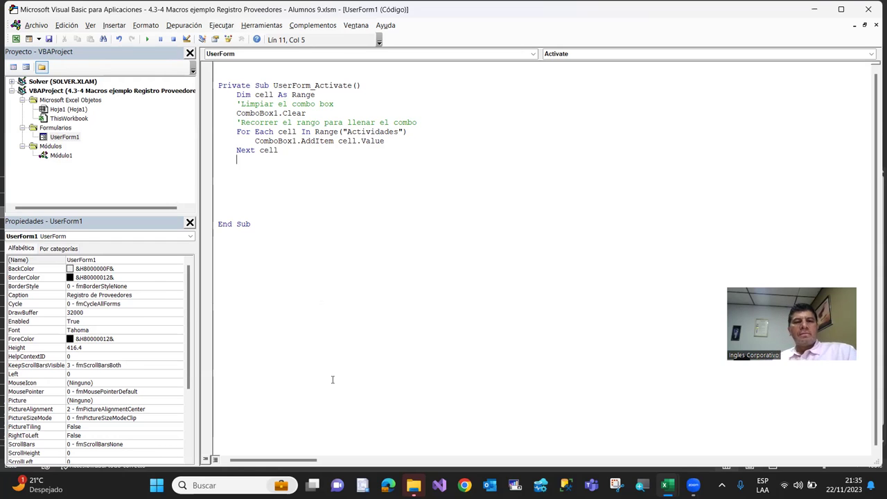
{"action": "key", "text": "Up"}
{"action": "key", "text": "Up"}
{"action": "key", "text": "Up"}
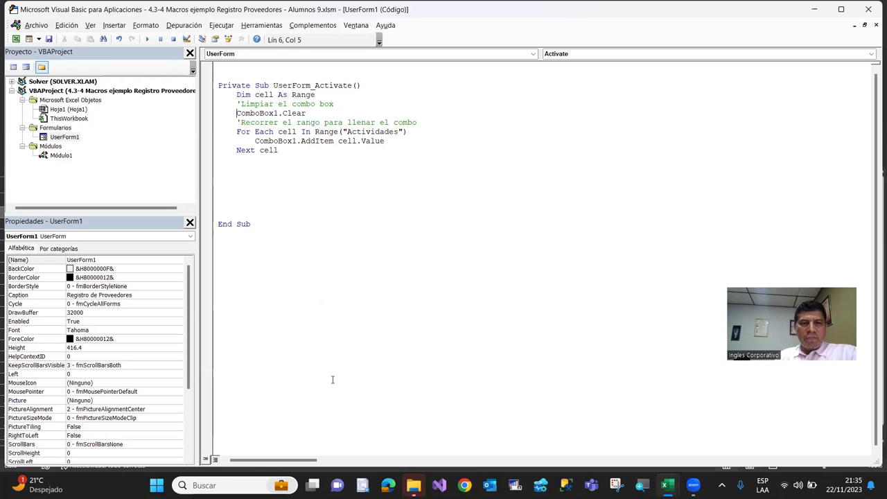
{"action": "key", "text": "Down"}
{"action": "key", "text": "Down"}
{"action": "key", "text": "Down"}
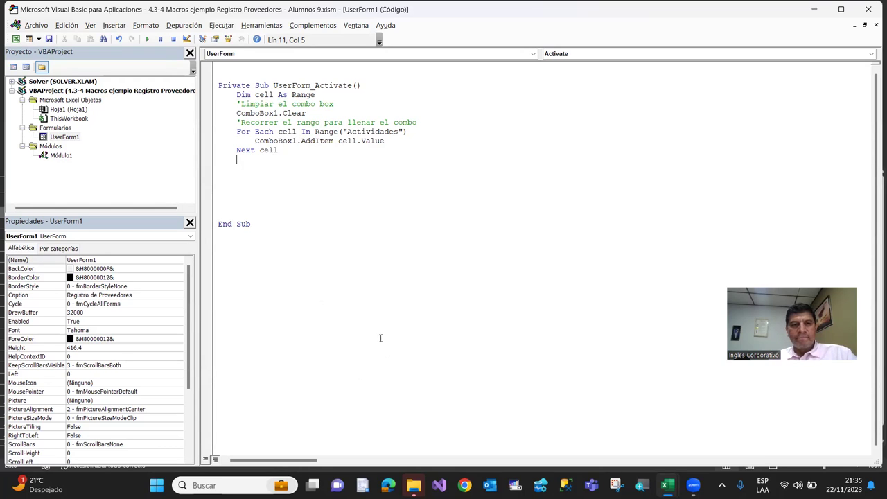
- Launch the supplier form and choose Tecnologia, then Comercial, in the Actividad list
{"action": "left_click", "coordinate": [15, 40]}
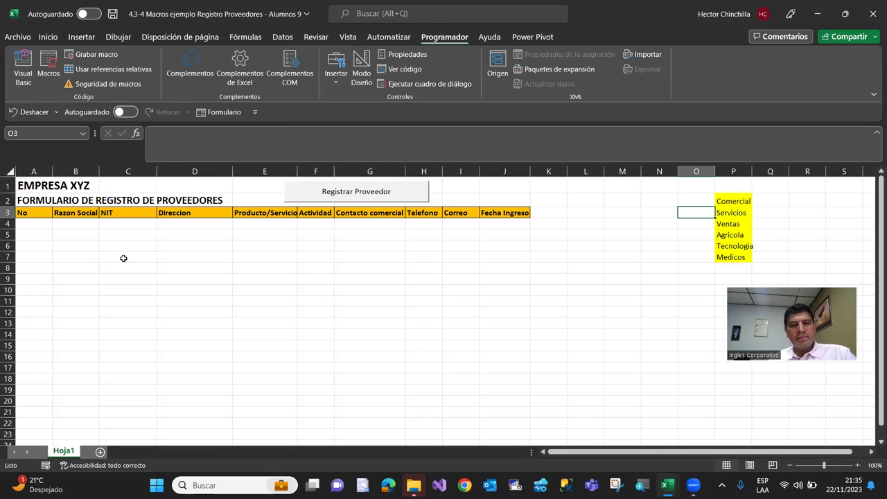
{"action": "left_click", "coordinate": [351, 197]}
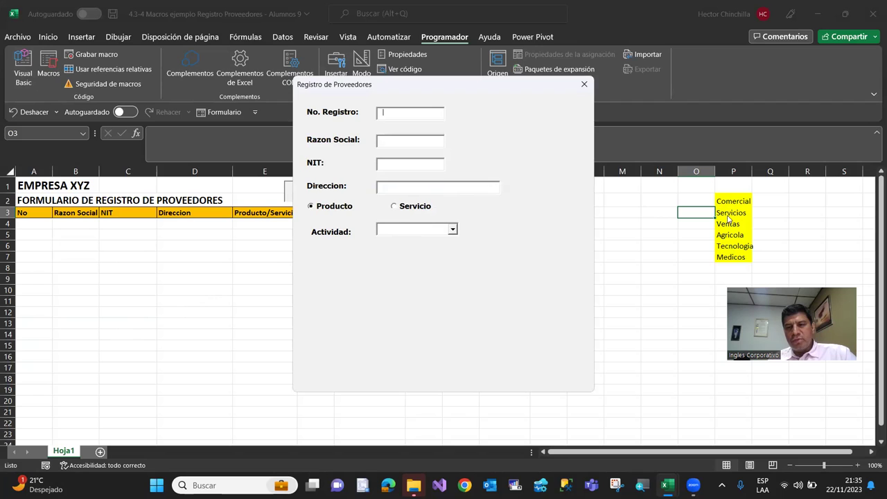
{"action": "left_click", "coordinate": [453, 229]}
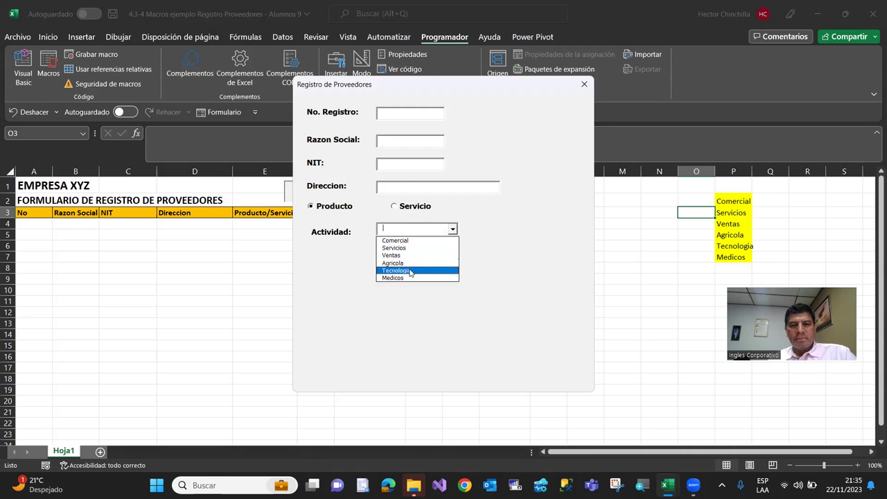
{"action": "left_click", "coordinate": [412, 270]}
{"action": "left_click", "coordinate": [454, 231]}
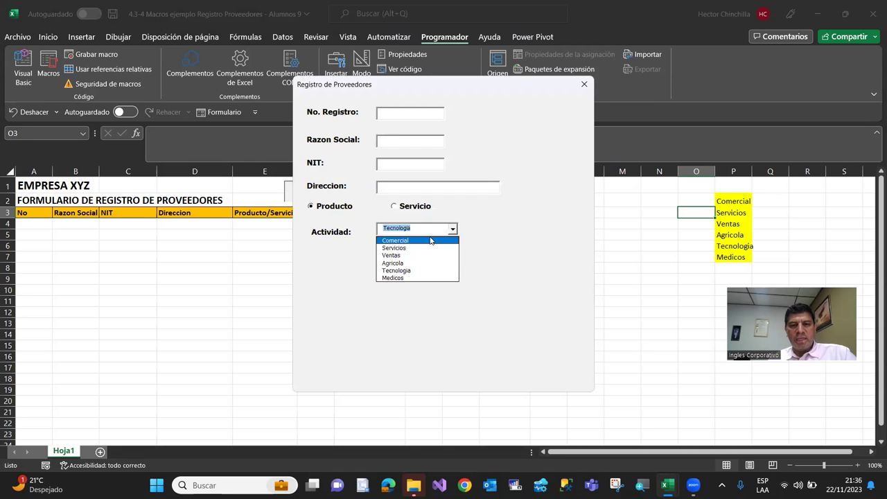
{"action": "left_click", "coordinate": [430, 240]}
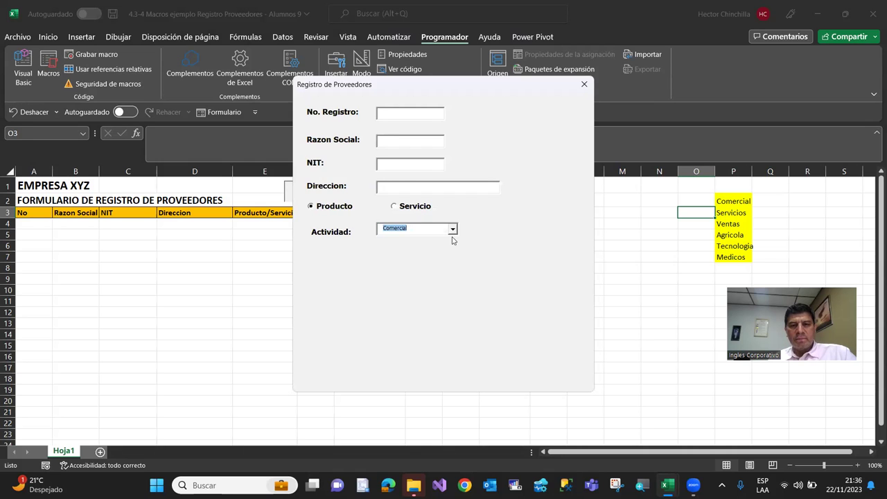
- Pick Agricola in Actividad, close the form and return to the VBA editor
{"action": "left_click", "coordinate": [453, 230]}
{"action": "left_click", "coordinate": [408, 263]}
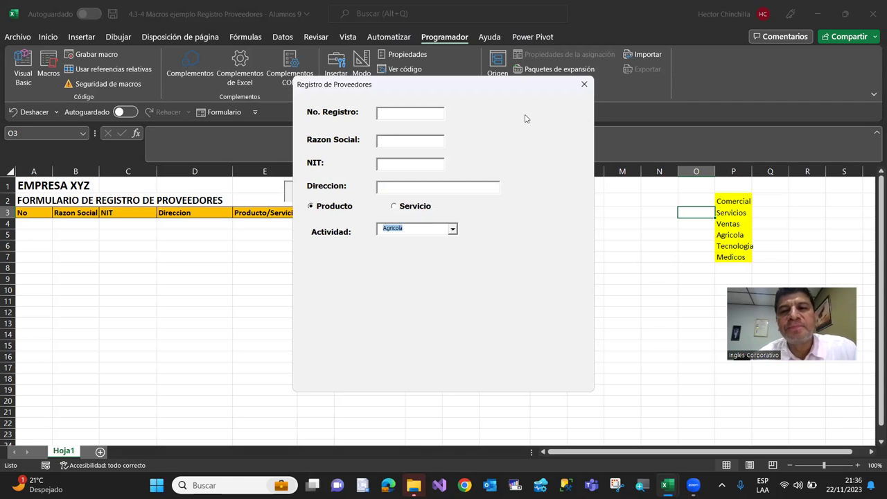
{"action": "left_click", "coordinate": [582, 86]}
{"action": "left_click", "coordinate": [23, 69]}
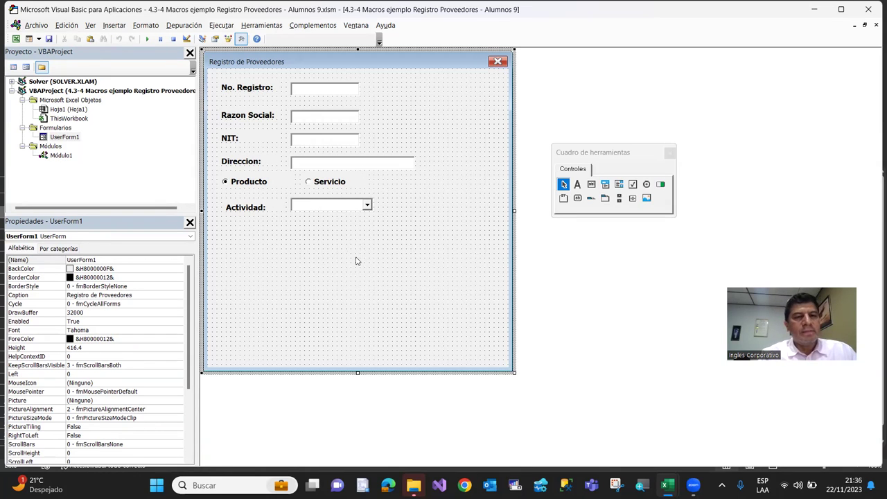
{"action": "left_click", "coordinate": [16, 41]}
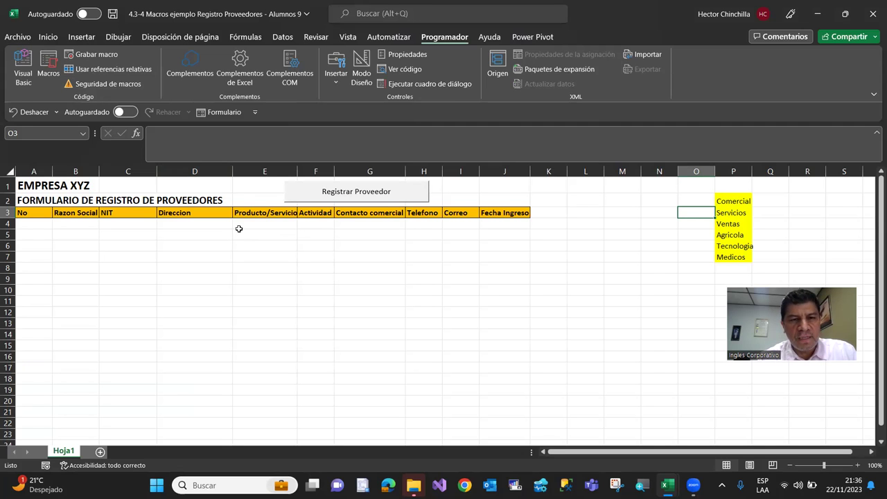
{"action": "left_click", "coordinate": [23, 84]}
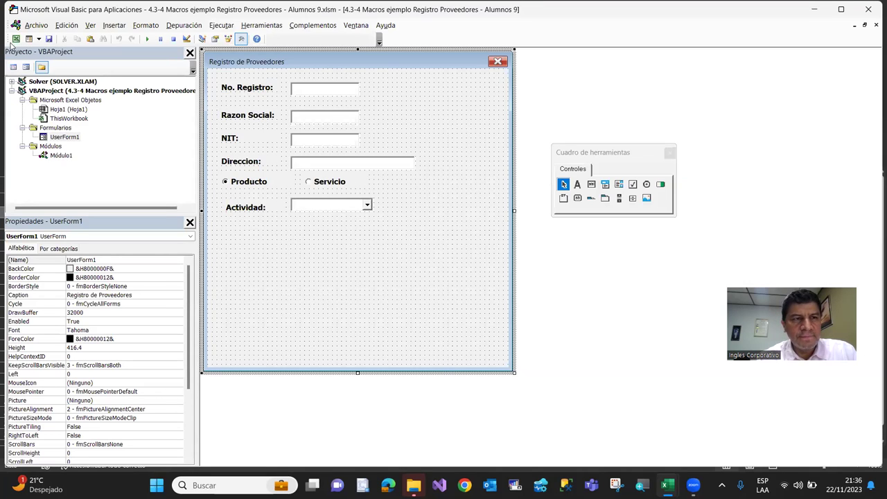
{"action": "left_click", "coordinate": [16, 39]}
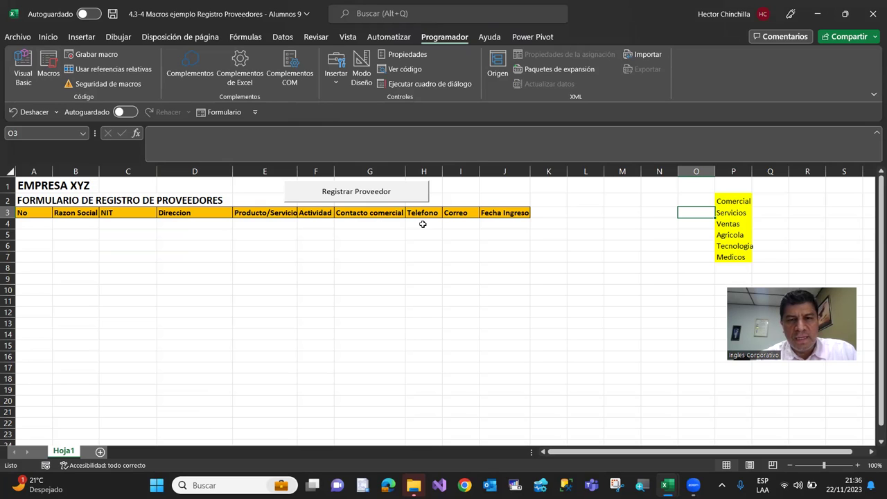
{"action": "left_click", "coordinate": [22, 77]}
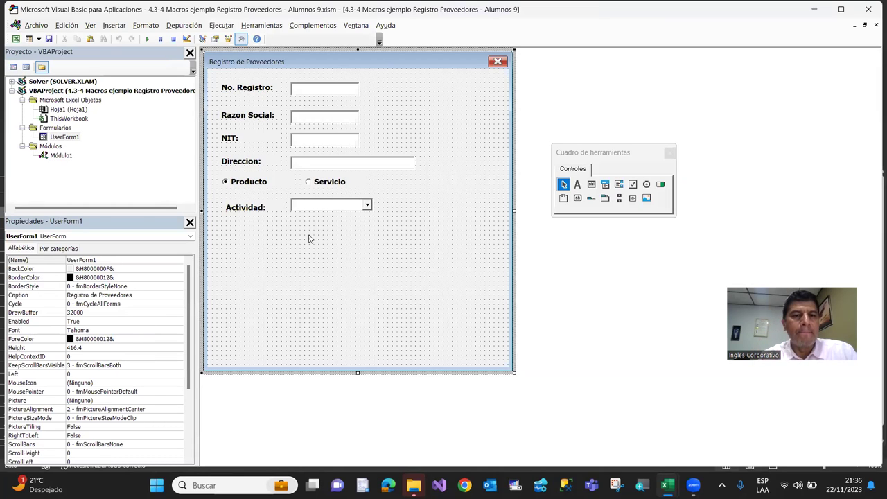
- Paste copies of the Actividad: label and drag three into a column below Actividad
{"action": "left_click", "coordinate": [252, 212]}
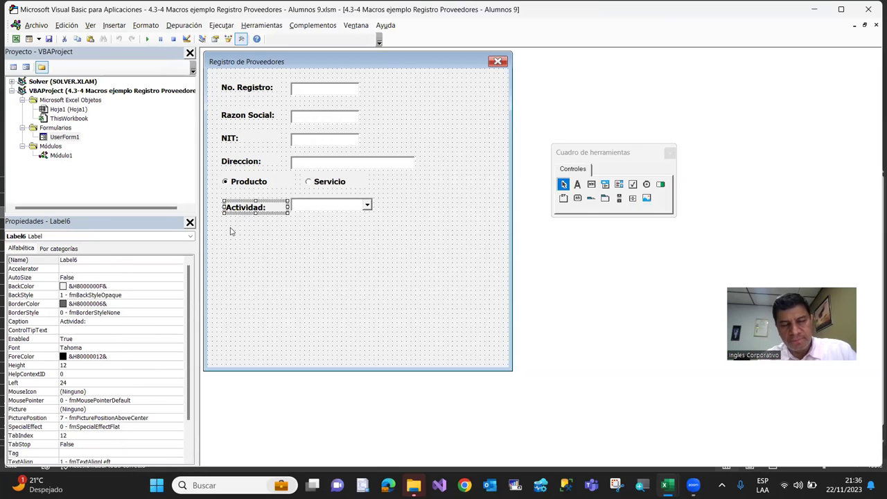
{"action": "left_click", "coordinate": [278, 284]}
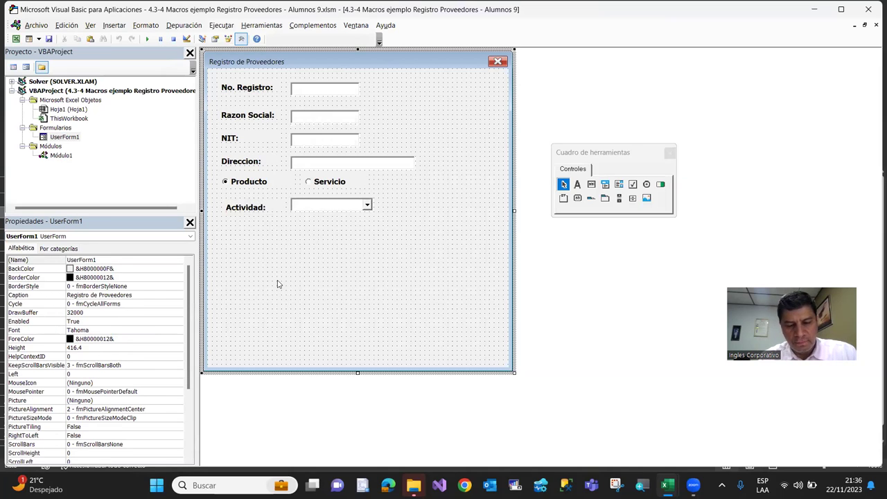
{"action": "key", "text": "ctrl+v"}
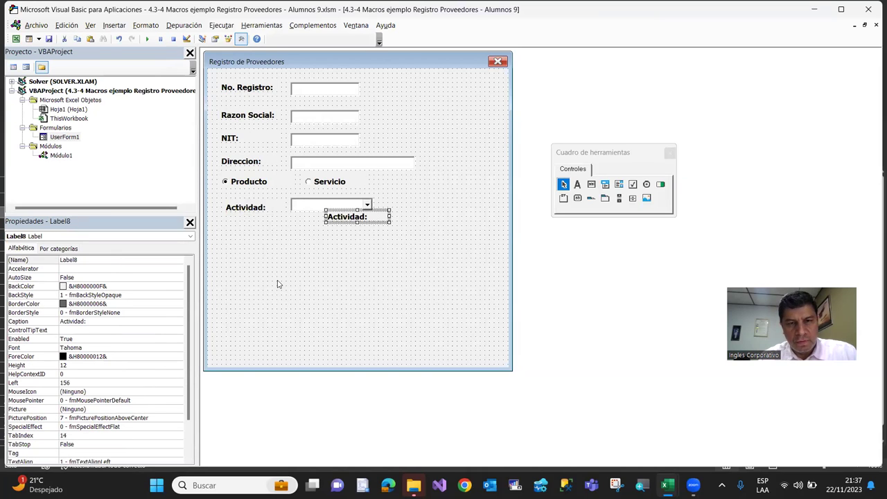
{"action": "key", "text": "ctrl+v"}
{"action": "key", "text": "ctrl+v"}
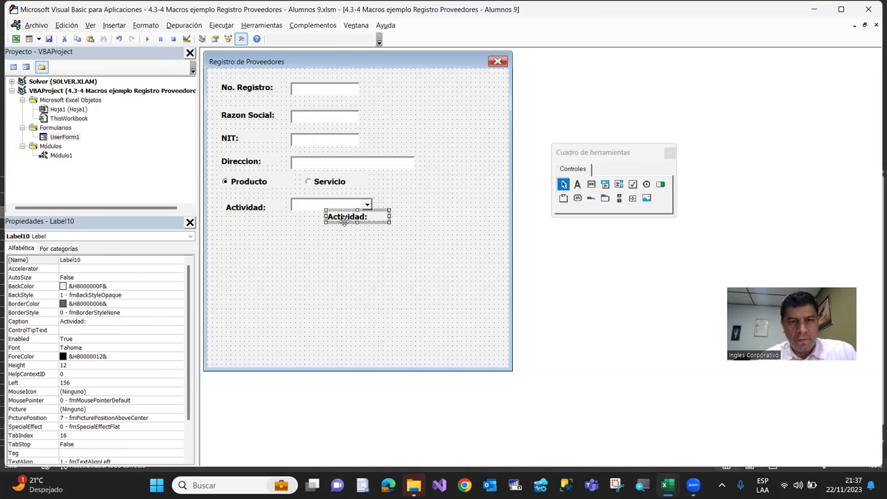
{"action": "left_click_drag", "start_coordinate": [344, 221], "coordinate": [246, 229]}
{"action": "mouse_move", "coordinate": [354, 222]}
{"action": "left_mouse_down"}
{"action": "mouse_move", "coordinate": [336, 264]}
{"action": "mouse_move", "coordinate": [271, 255]}
{"action": "left_mouse_up"}
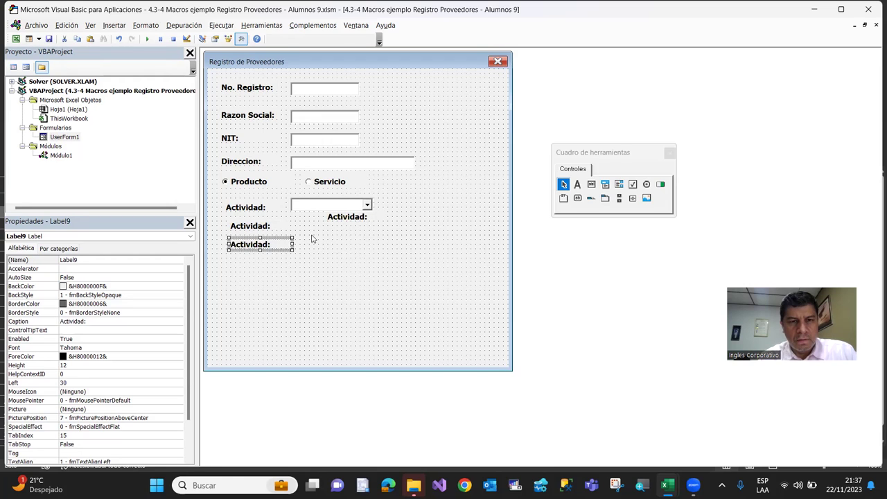
{"action": "mouse_move", "coordinate": [337, 220]}
{"action": "left_mouse_down"}
{"action": "mouse_move", "coordinate": [317, 265]}
{"action": "mouse_move", "coordinate": [275, 278]}
{"action": "mouse_move", "coordinate": [254, 274]}
{"action": "left_mouse_up"}
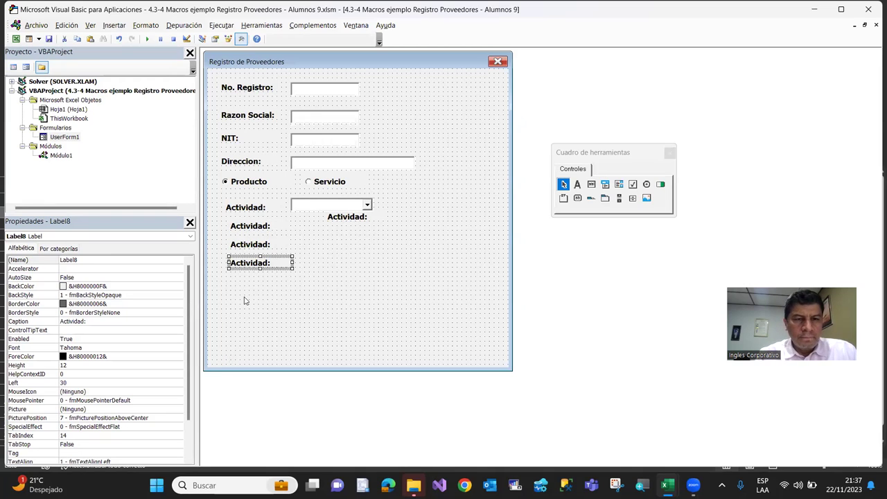
- Move the last label copy to the bottom of the column, making four stacked labels
{"action": "left_click", "coordinate": [249, 247]}
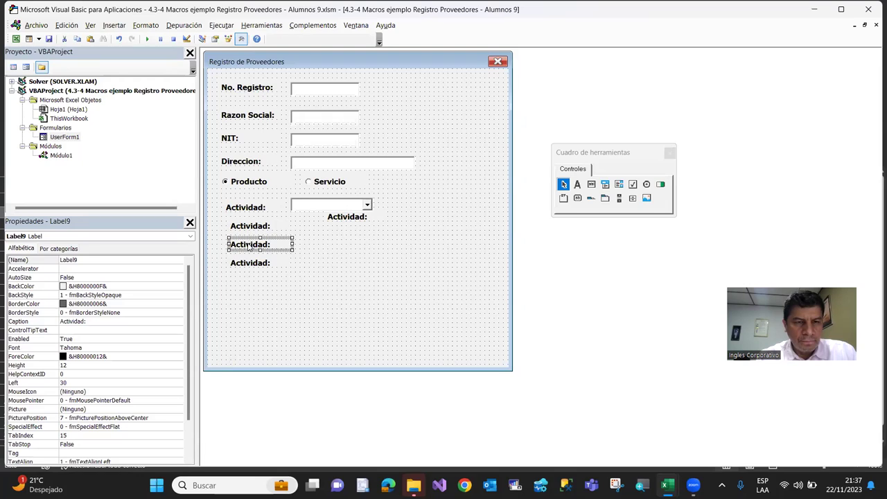
{"action": "left_click", "coordinate": [251, 231]}
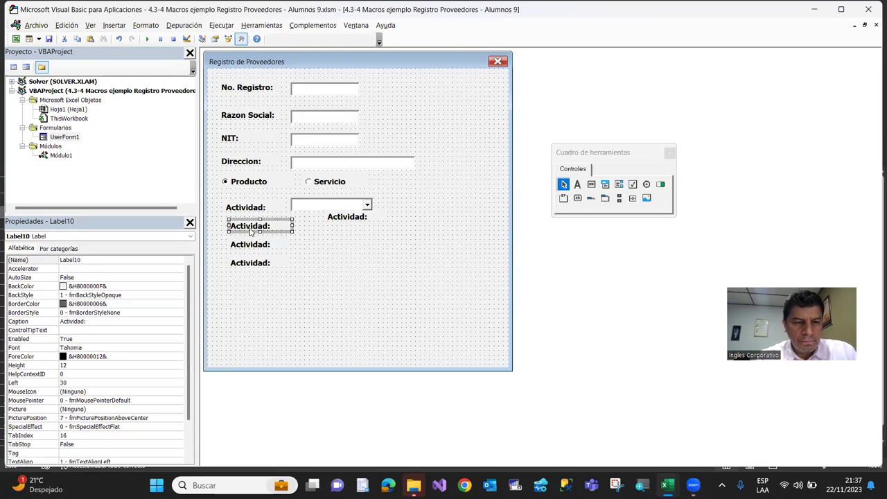
{"action": "left_click", "coordinate": [342, 222]}
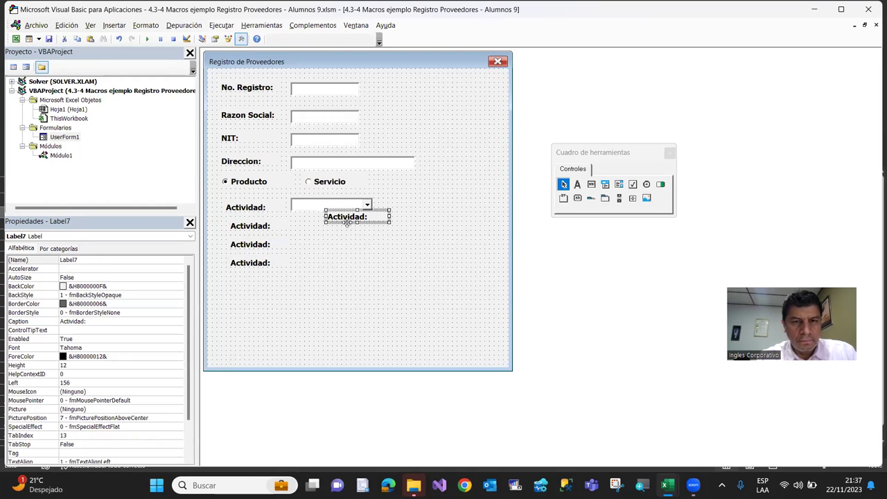
{"action": "left_click_drag", "start_coordinate": [346, 221], "coordinate": [250, 288]}
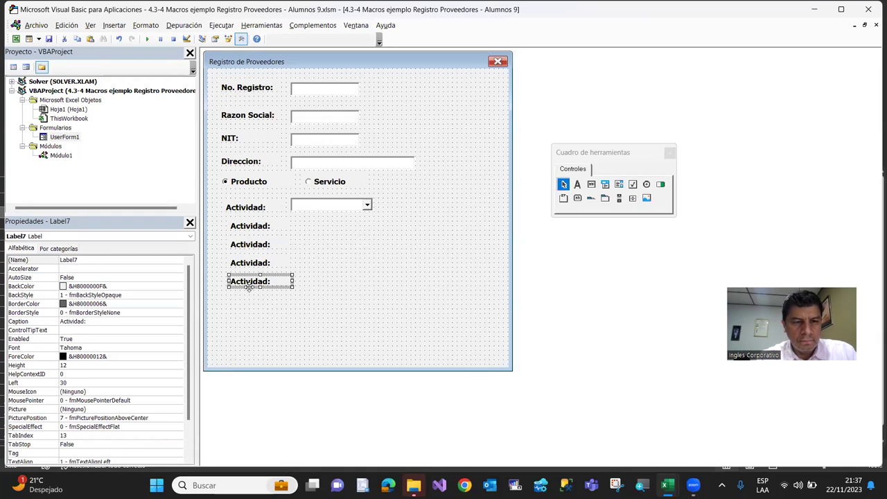
{"action": "left_click", "coordinate": [246, 266]}
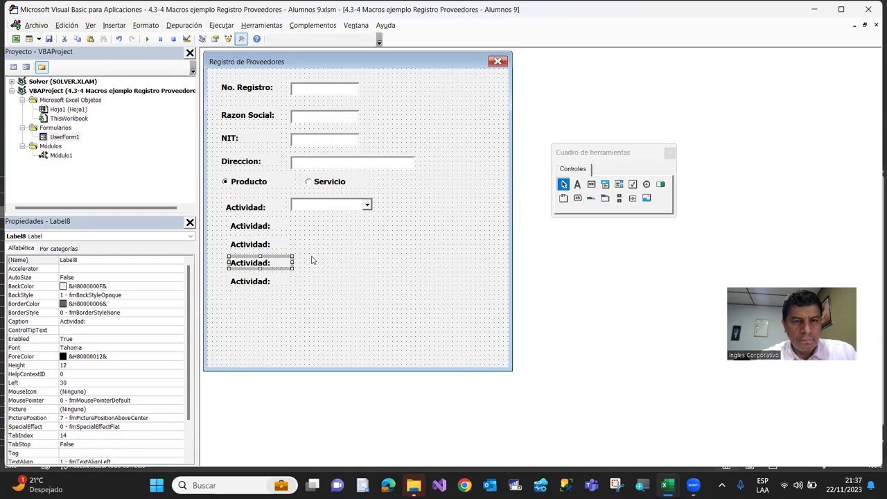
{"action": "left_click", "coordinate": [258, 227]}
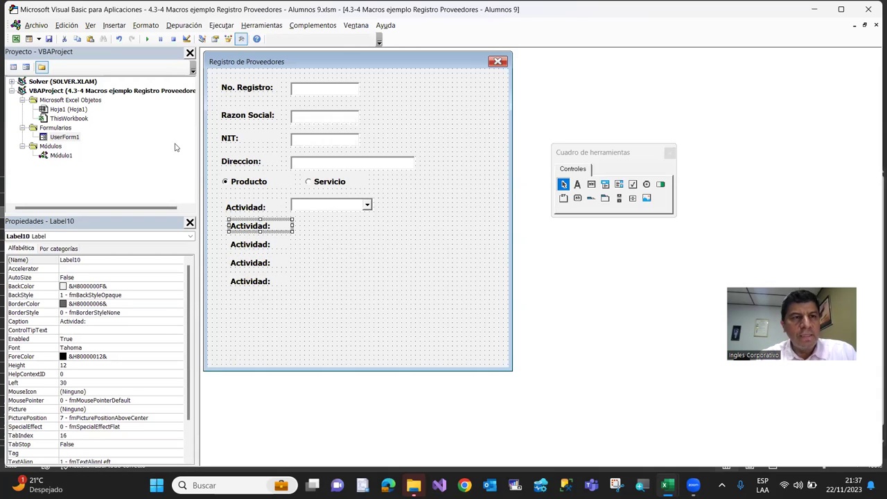
- Relabel the first copy 'Contacto Comercial:' and widen it to fit
{"action": "left_click", "coordinate": [16, 39]}
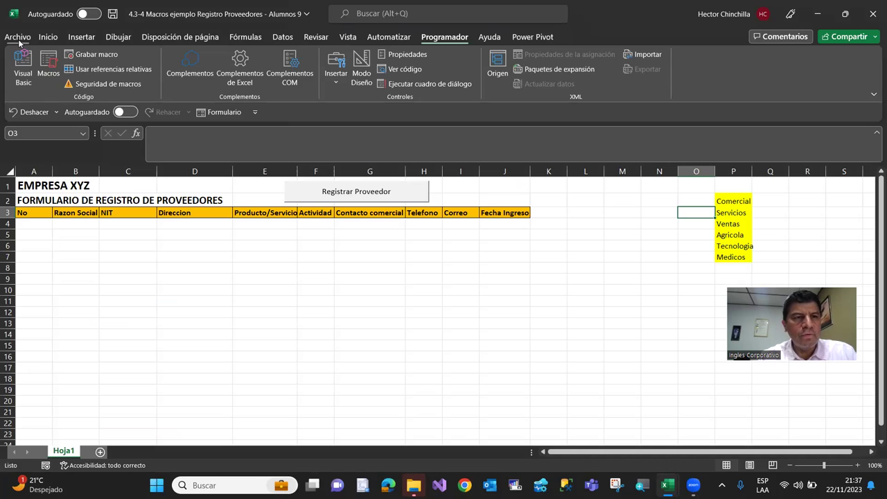
{"action": "left_click", "coordinate": [31, 68]}
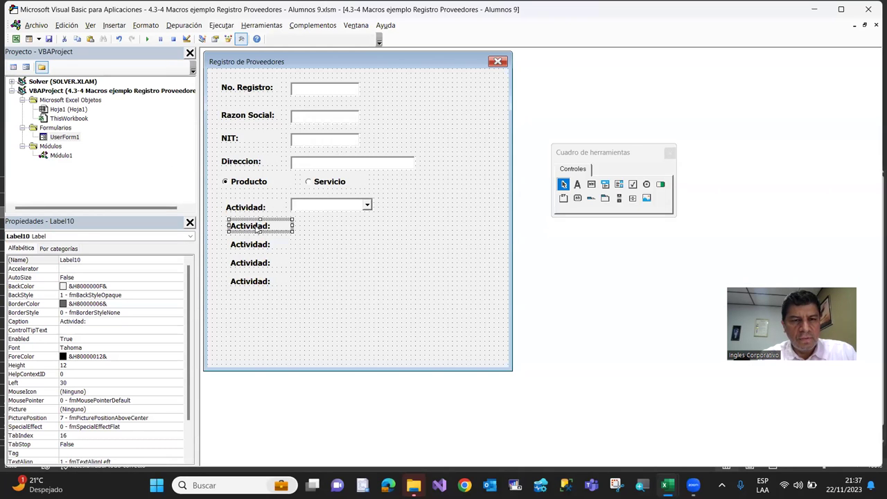
{"action": "left_click", "coordinate": [258, 229]}
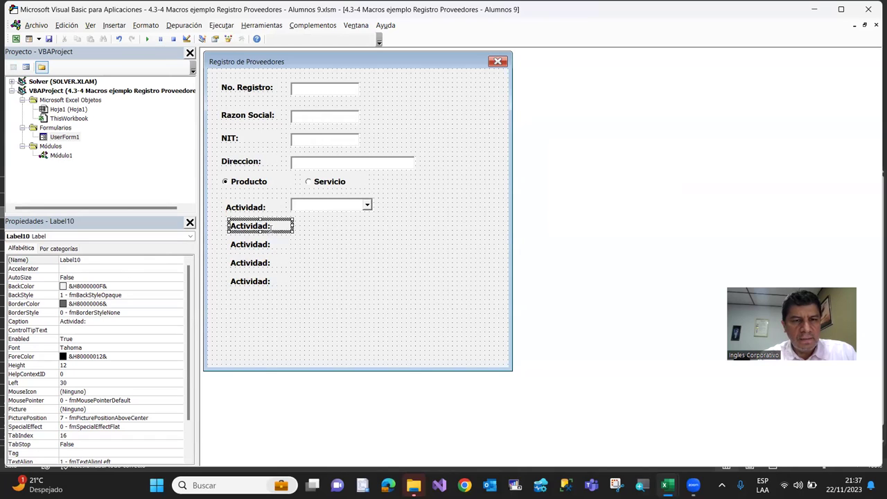
{"action": "key", "text": "BackSpace"}
{"action": "key", "text": "BackSpace"}
{"action": "key", "text": "BackSpace"}
{"action": "key", "text": "BackSpace"}
{"action": "key", "text": "BackSpace"}
{"action": "key", "text": "BackSpace"}
{"action": "type", "text": "Contacto"}
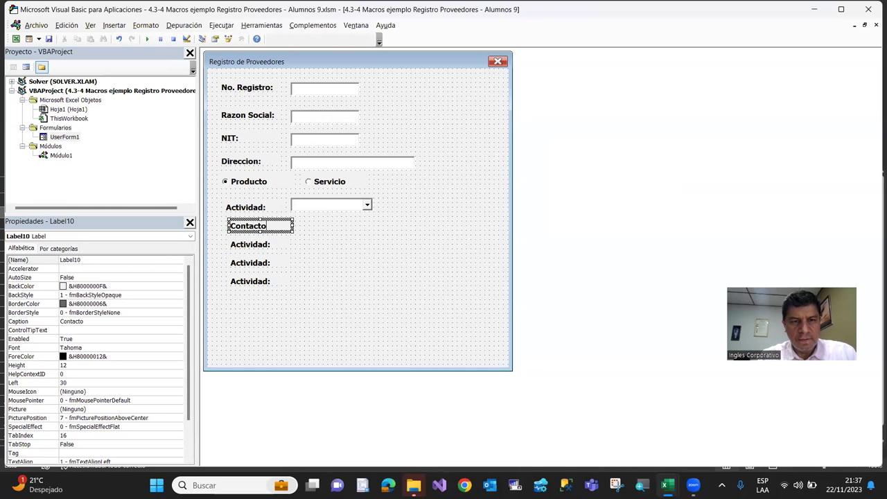
{"action": "type", "text": " Comerci"}
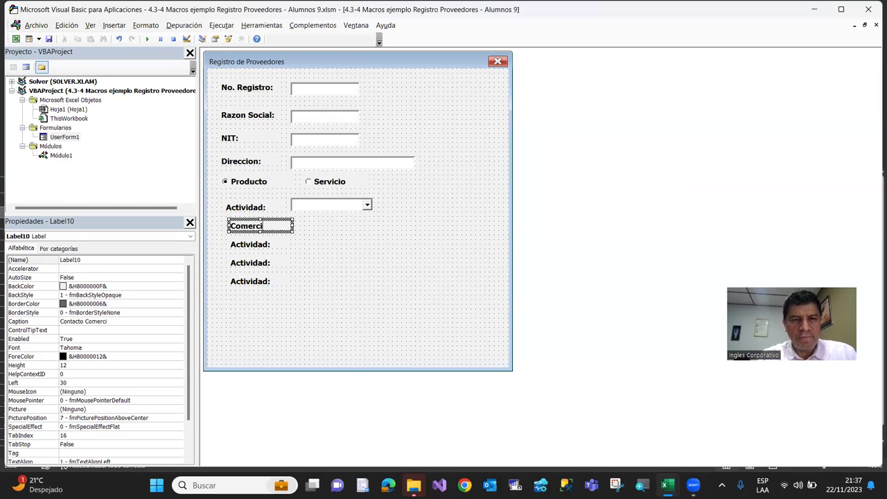
{"action": "type", "text": "al:"}
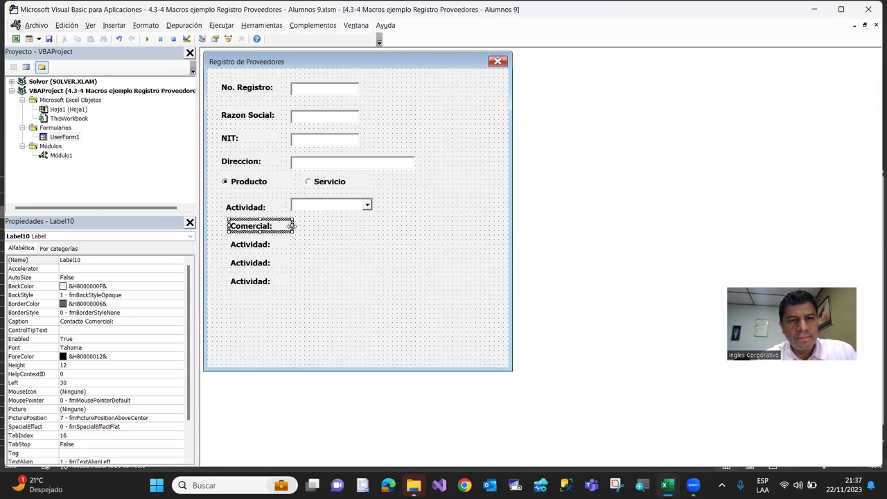
{"action": "left_click_drag", "start_coordinate": [293, 226], "coordinate": [320, 225]}
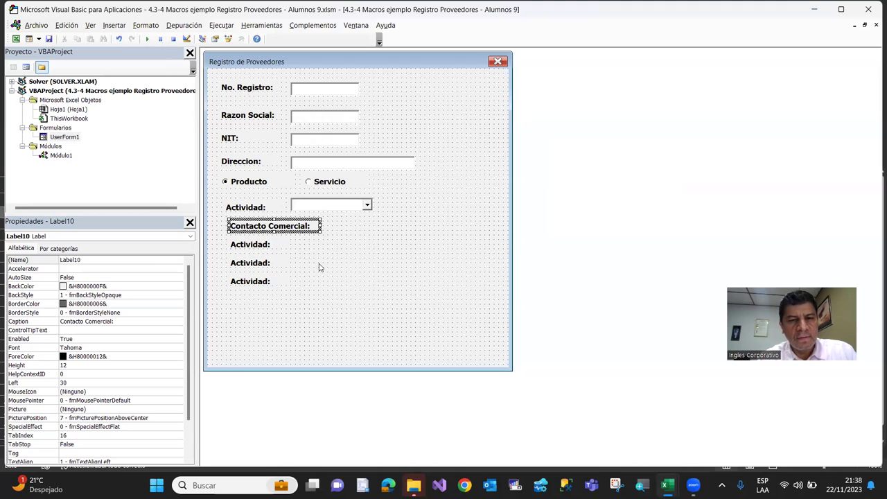
- Set the next two label captions to Telefono: and Correo:
{"action": "left_click", "coordinate": [254, 251]}
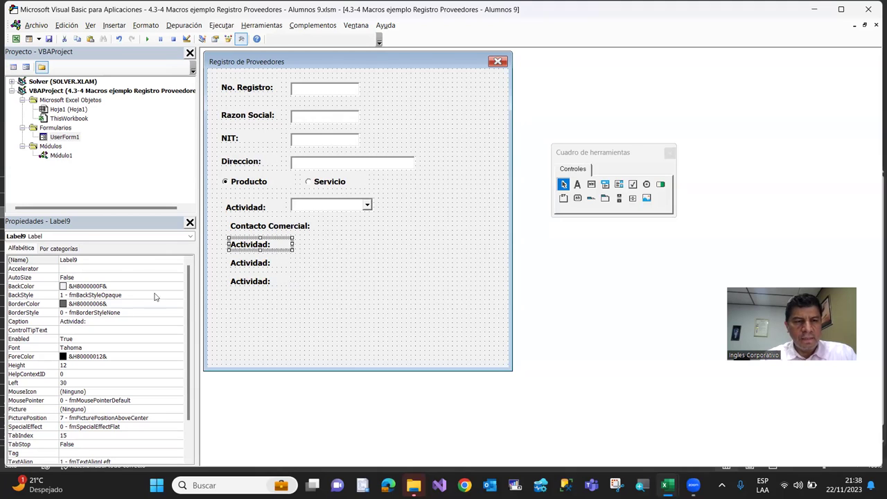
{"action": "left_click", "coordinate": [50, 324]}
{"action": "type", "text": "Telefono"}
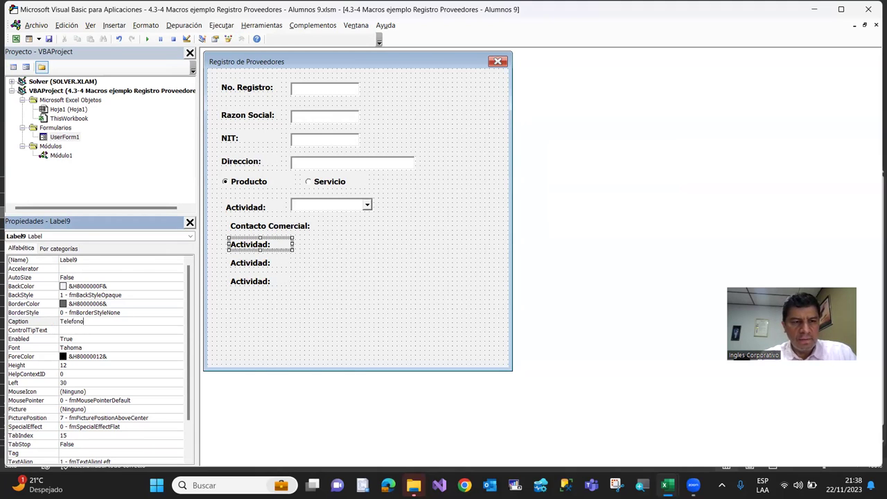
{"action": "type", "text": ":"}
{"action": "key", "text": "Return"}
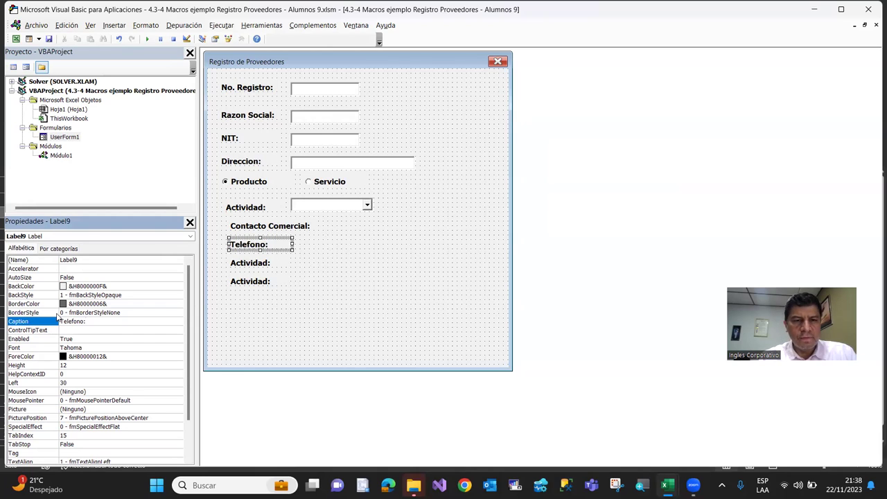
{"action": "left_click", "coordinate": [242, 267]}
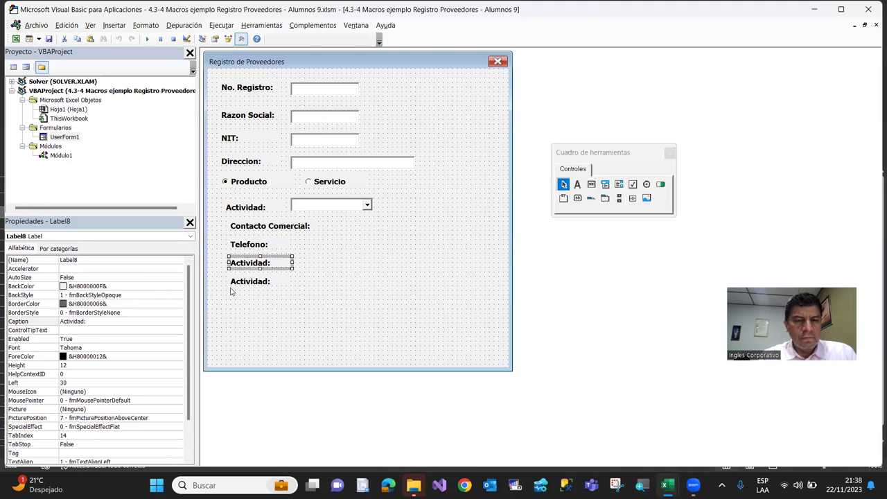
{"action": "left_click", "coordinate": [47, 324]}
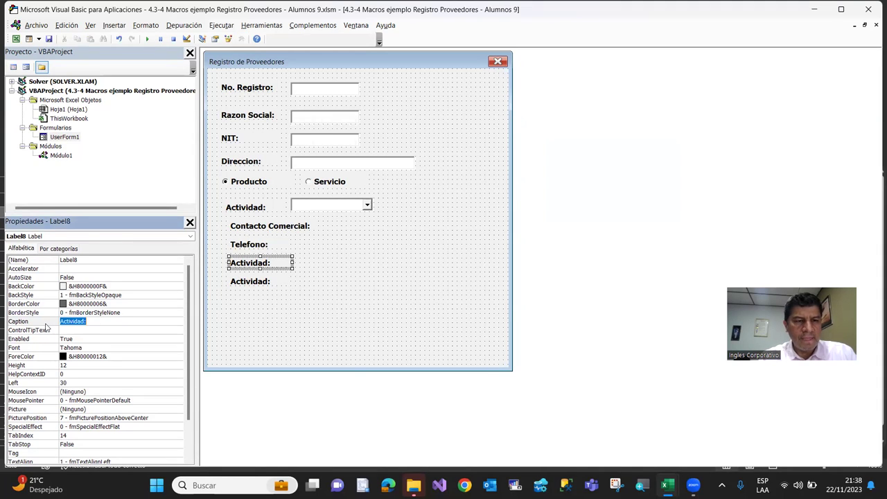
{"action": "type", "text": "Correo:"}
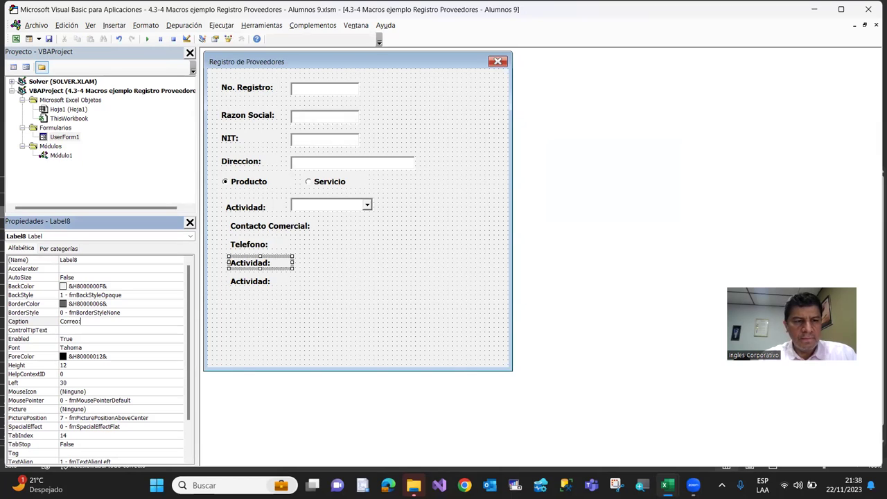
{"action": "key", "text": "Return"}
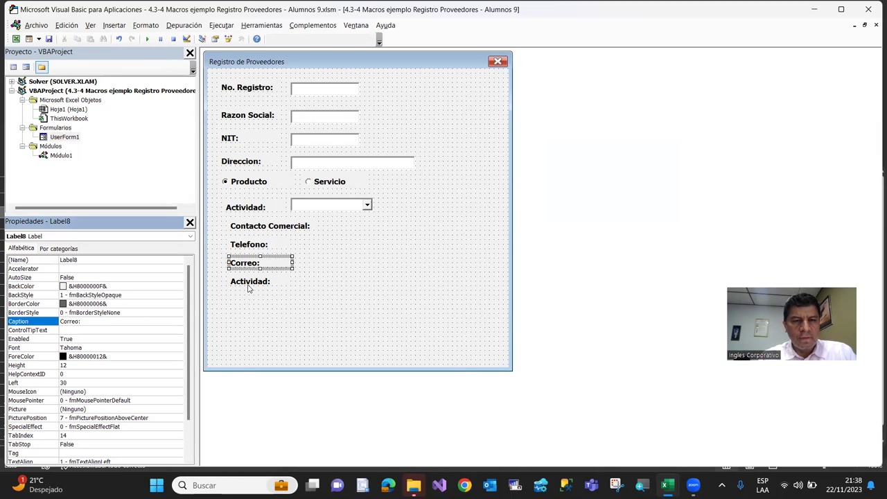
- Caption the bottom label 'Fecha de Ingreso:' and widen it to show in full
{"action": "left_click", "coordinate": [249, 289]}
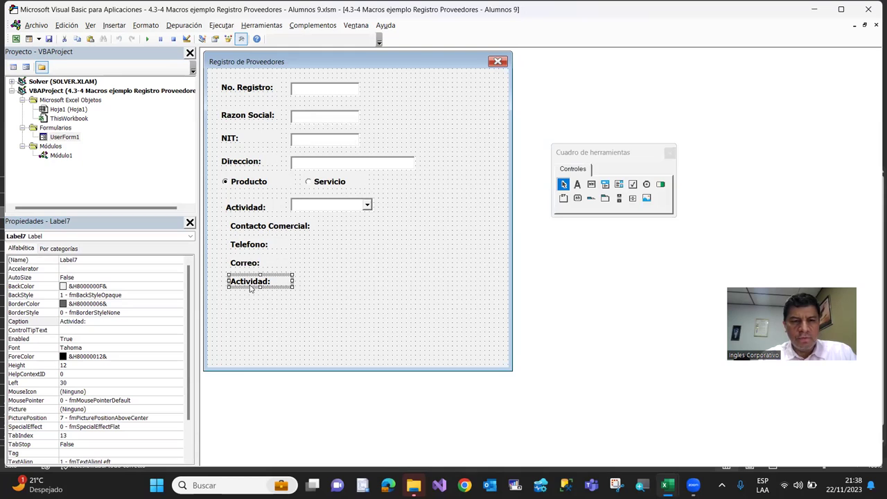
{"action": "left_click", "coordinate": [38, 323]}
{"action": "type", "text": "Fecha"}
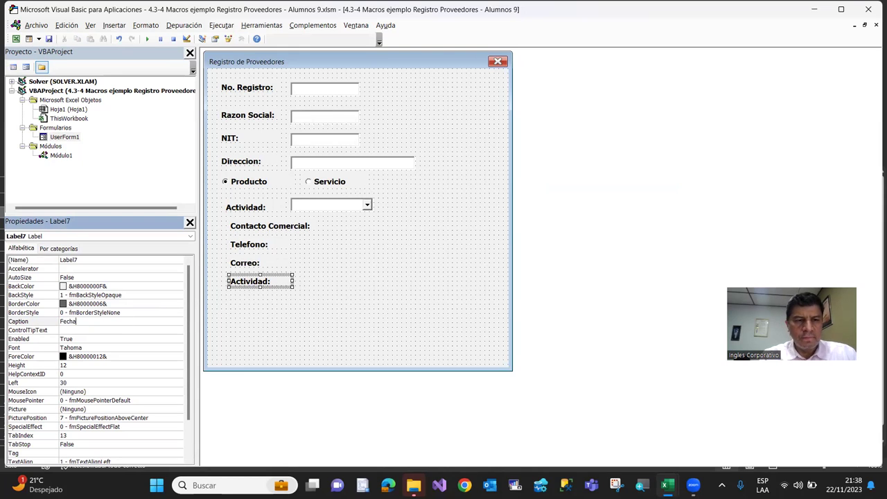
{"action": "key", "text": "BackSpace"}
{"action": "key", "text": "BackSpace"}
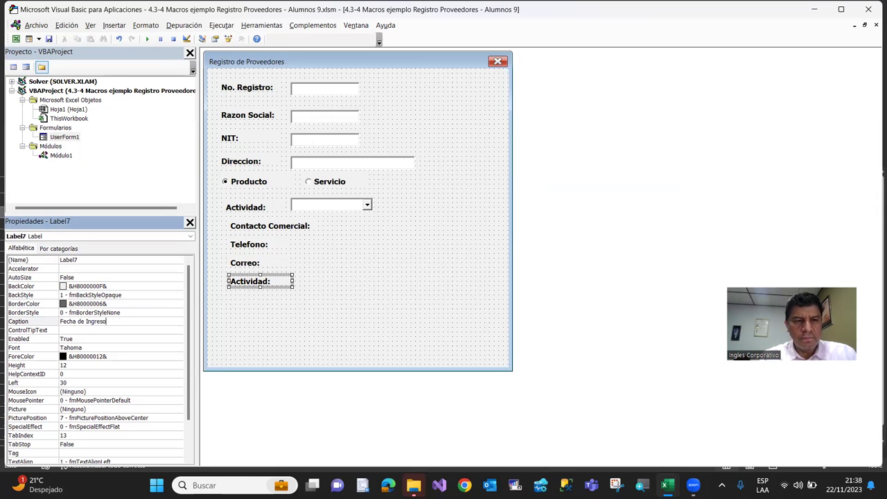
{"action": "type", "text": ":"}
{"action": "key", "text": "Return"}
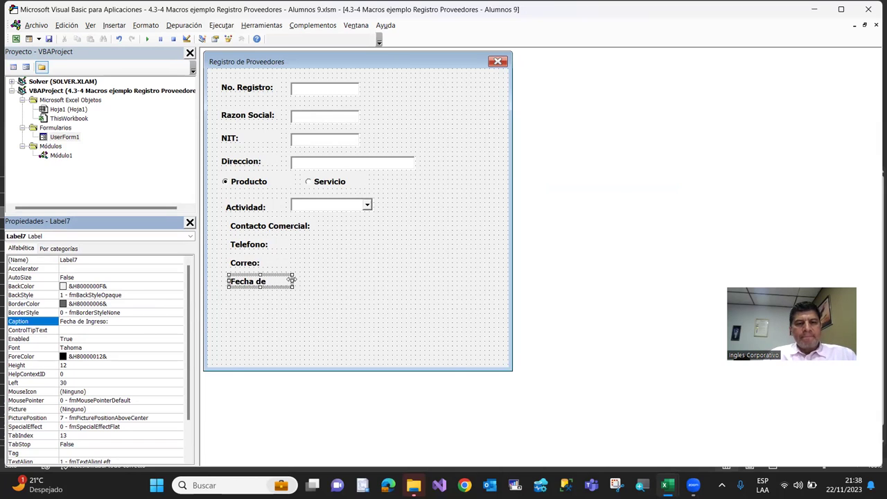
{"action": "left_click_drag", "start_coordinate": [293, 279], "coordinate": [317, 281]}
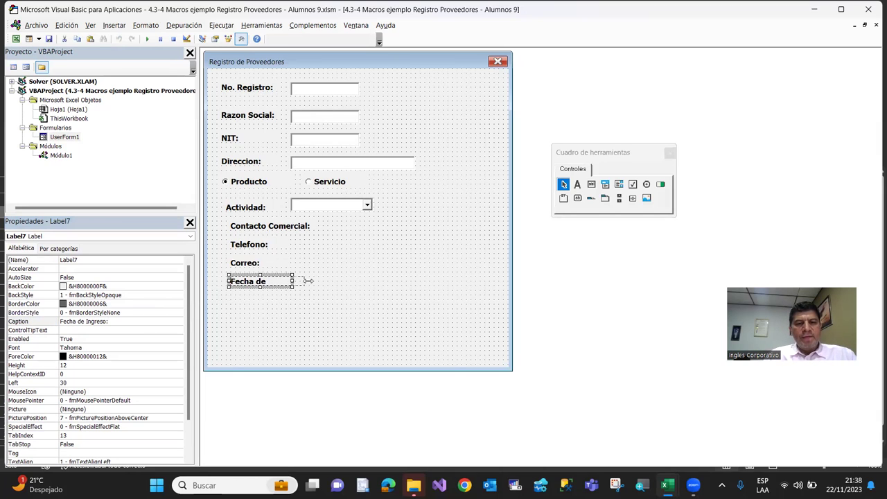
- Shift the Contacto Comercial, Telefono, Correo and Fecha de Ingreso labels left to align with Actividad:
{"action": "left_click", "coordinate": [252, 265]}
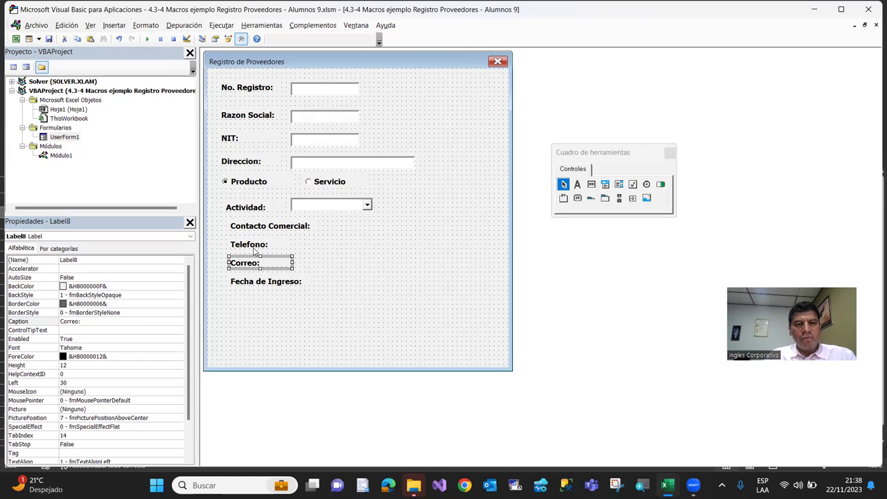
{"action": "left_click", "coordinate": [251, 248]}
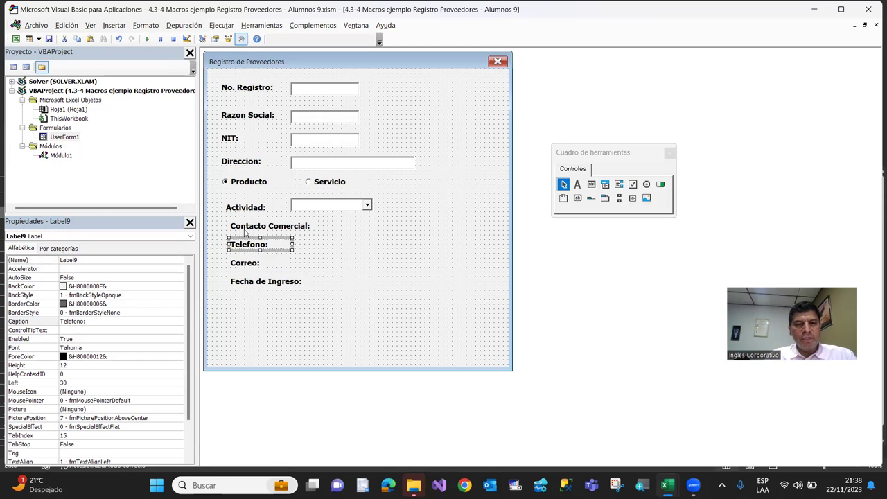
{"action": "left_click", "coordinate": [244, 230]}
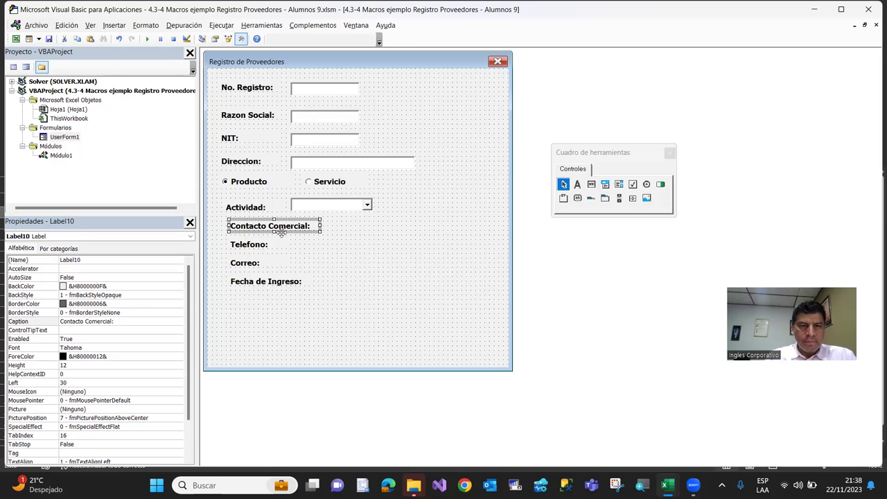
{"action": "left_click_drag", "start_coordinate": [275, 235], "coordinate": [272, 236]}
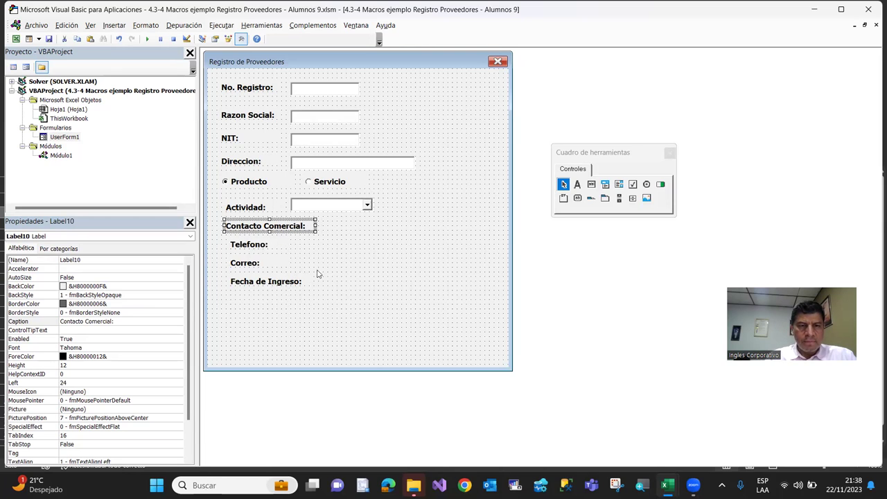
{"action": "left_click", "coordinate": [262, 327]}
{"action": "left_click", "coordinate": [242, 250]}
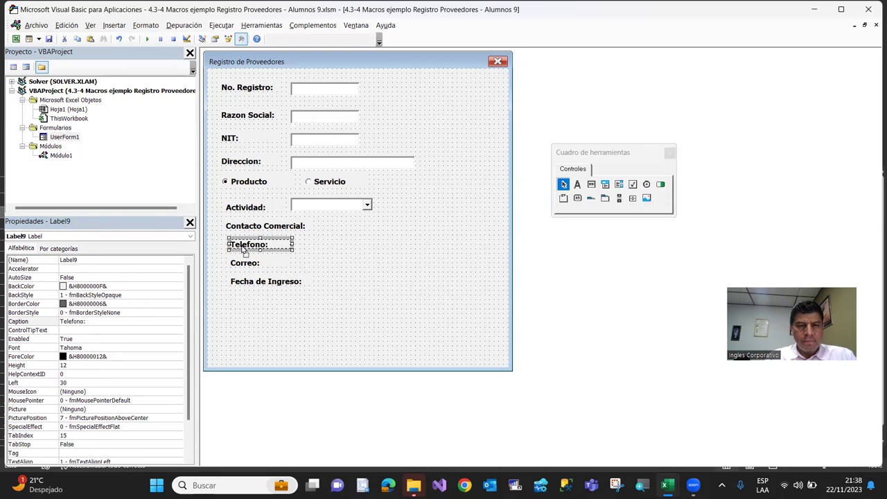
{"action": "left_click_drag", "start_coordinate": [243, 250], "coordinate": [257, 284]}
{"action": "left_click", "coordinate": [253, 267]}
{"action": "left_click", "coordinate": [262, 283]}
{"action": "left_click", "coordinate": [262, 323]}
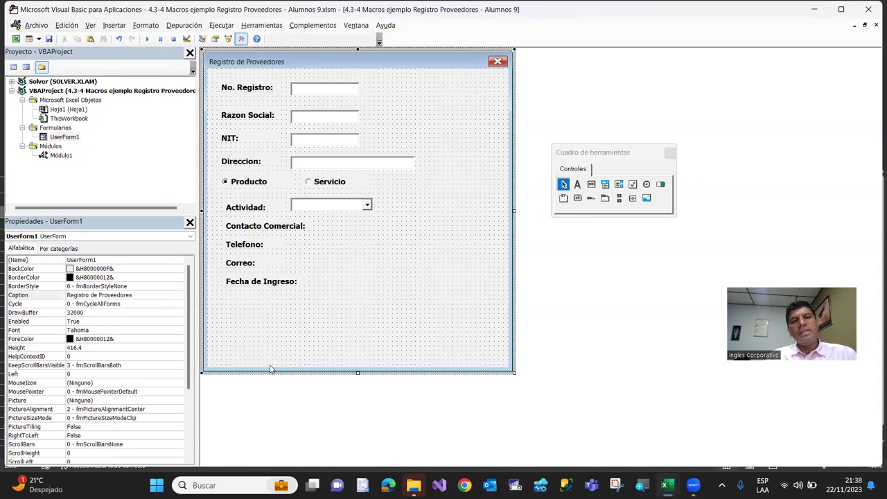
- Move the Actividad list, Producto option, Razon Social and No. Registro boxes right into one column
{"action": "left_click", "coordinate": [319, 207]}
{"action": "mouse_move", "coordinate": [319, 207]}
{"action": "left_mouse_down"}
{"action": "mouse_move", "coordinate": [342, 207]}
{"action": "mouse_move", "coordinate": [344, 186]}
{"action": "left_mouse_up"}
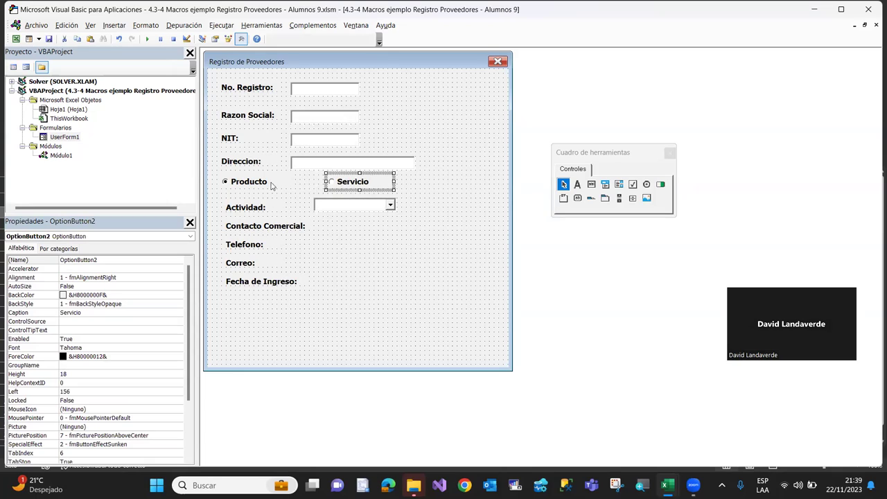
{"action": "mouse_move", "coordinate": [258, 185]}
{"action": "left_mouse_down"}
{"action": "mouse_move", "coordinate": [328, 169]}
{"action": "mouse_move", "coordinate": [331, 149]}
{"action": "left_mouse_up"}
{"action": "left_click", "coordinate": [313, 147]}
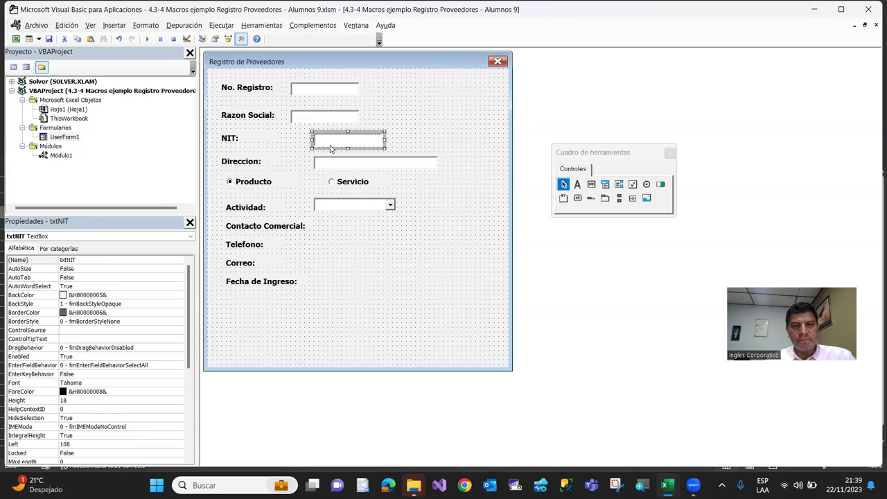
{"action": "left_click_drag", "start_coordinate": [320, 120], "coordinate": [345, 123]}
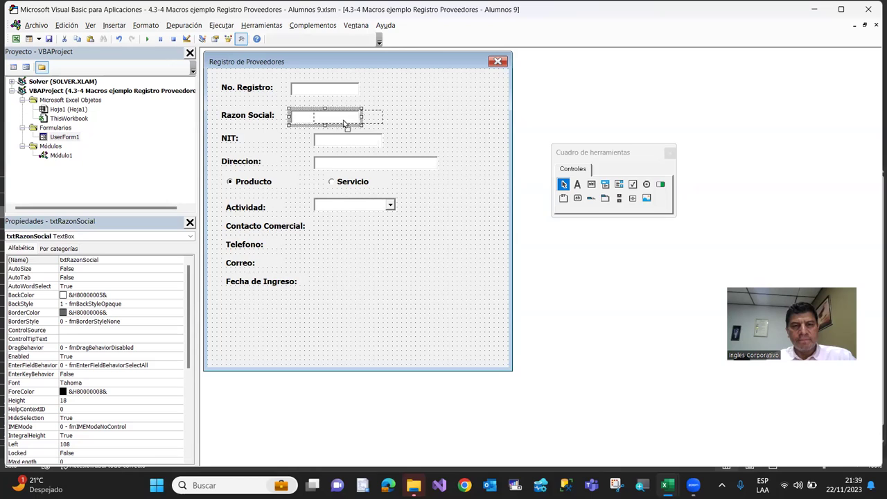
{"action": "left_click_drag", "start_coordinate": [326, 94], "coordinate": [350, 95]}
{"action": "left_click", "coordinate": [353, 298]}
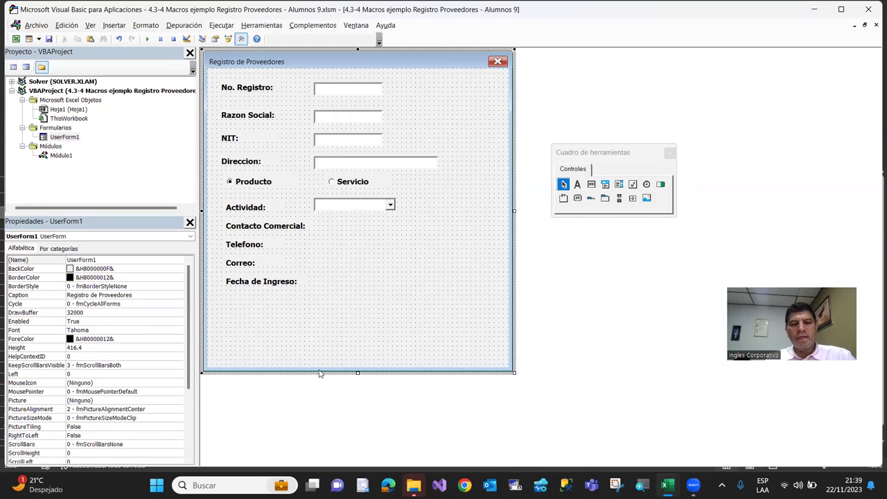
- Draw a text box beside Contacto Comercial: and name it txtContacto
{"action": "left_click", "coordinate": [591, 184]}
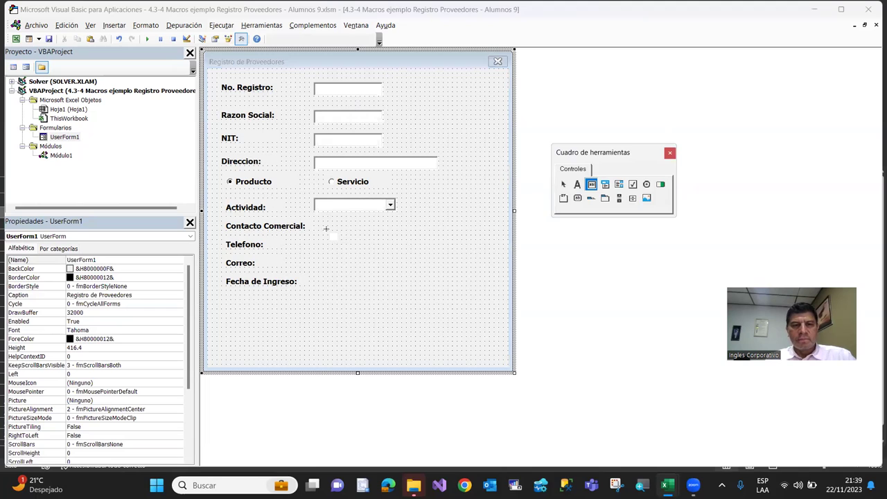
{"action": "left_click_drag", "start_coordinate": [315, 221], "coordinate": [413, 235]}
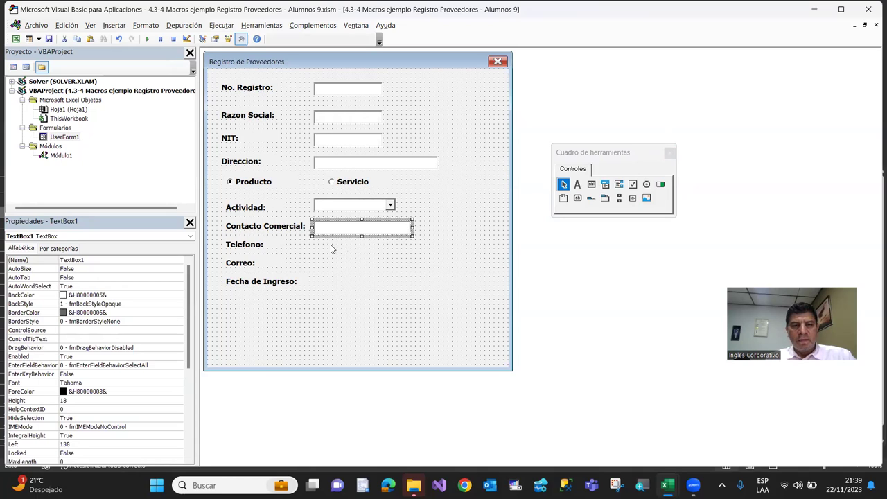
{"action": "left_click", "coordinate": [48, 261]}
{"action": "type", "text": "tx"}
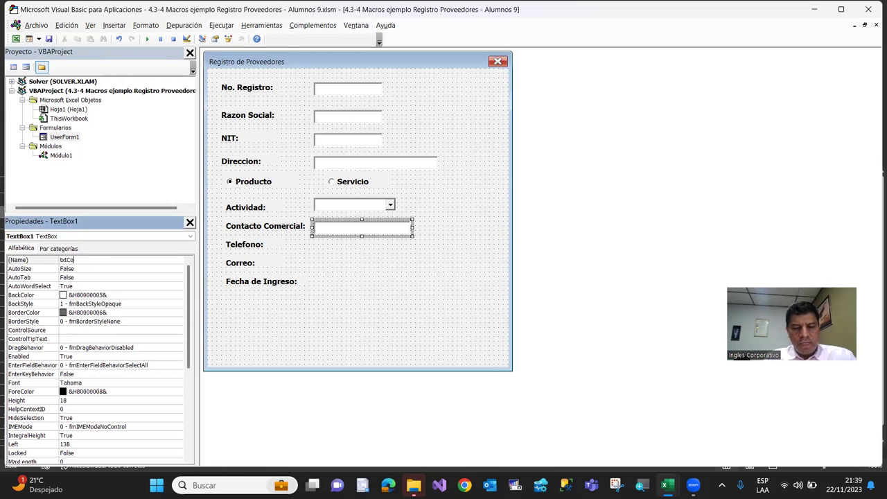
{"action": "type", "text": "tCo"}
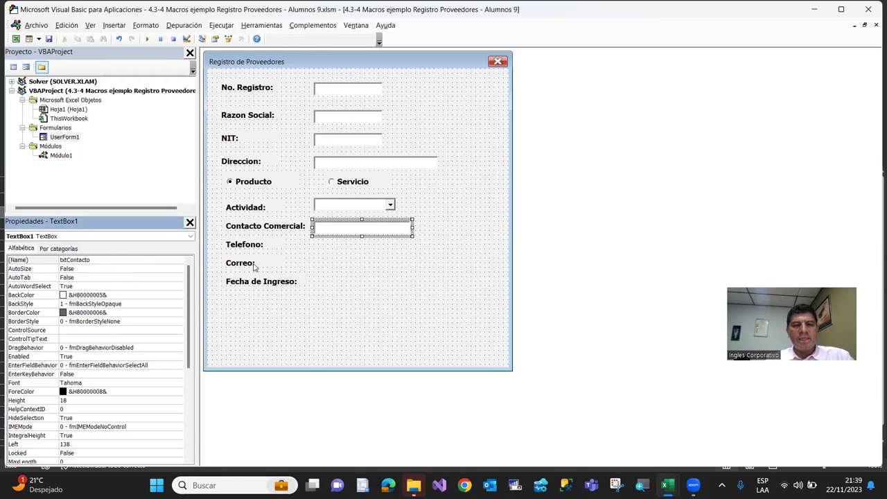
{"action": "left_click", "coordinate": [337, 268]}
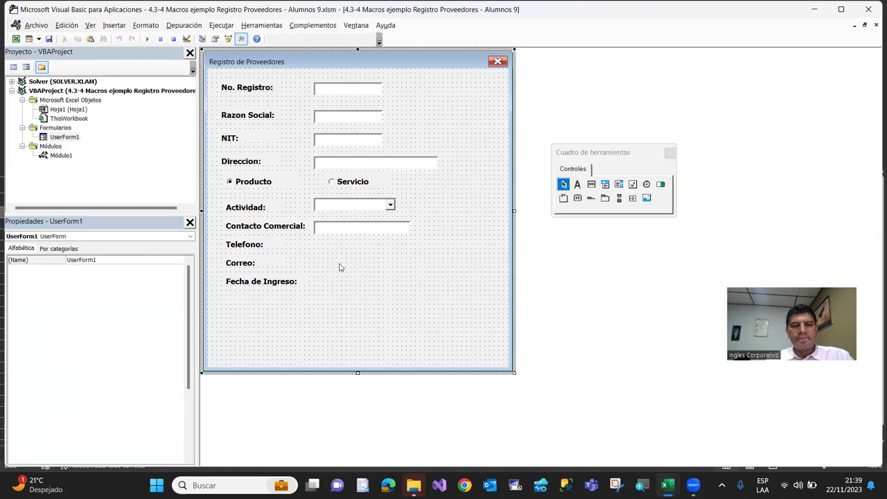
- Draw a text box beside Telefono: and name it txtTelefono
{"action": "left_click", "coordinate": [591, 184]}
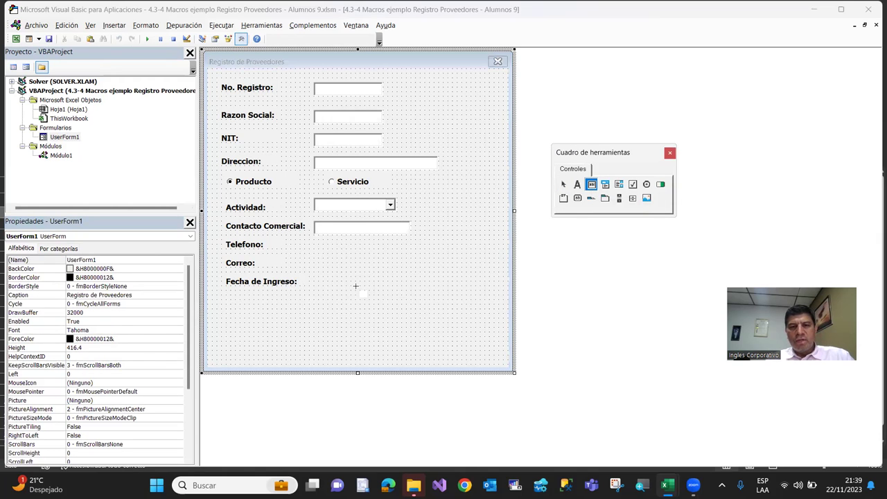
{"action": "mouse_move", "coordinate": [314, 241]}
{"action": "left_mouse_down"}
{"action": "mouse_move", "coordinate": [396, 257]}
{"action": "mouse_move", "coordinate": [383, 259]}
{"action": "left_mouse_up"}
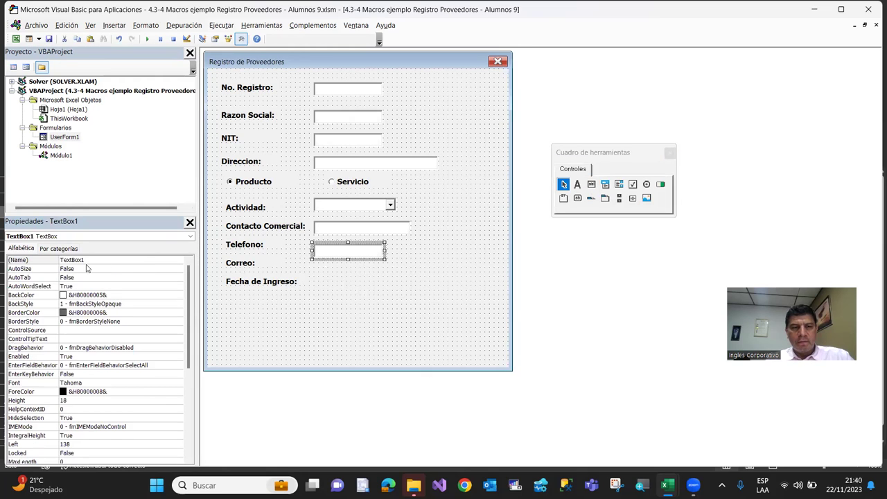
{"action": "left_click", "coordinate": [53, 261]}
{"action": "type", "text": "txtTelefono"}
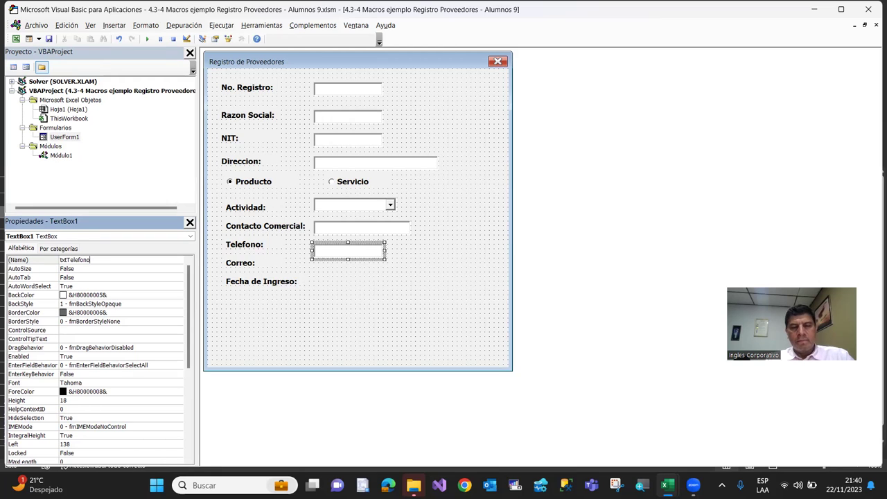
{"action": "left_click", "coordinate": [366, 304]}
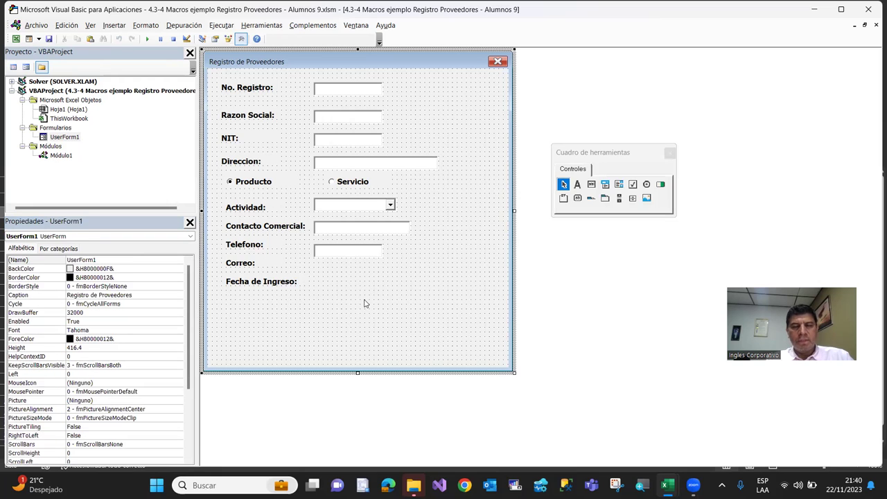
{"action": "left_click", "coordinate": [353, 253]}
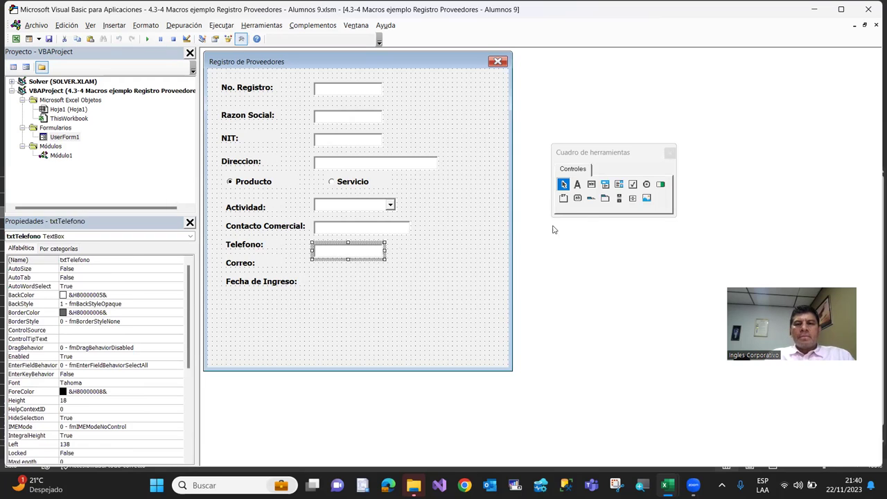
- Draw a text box beside Fecha de Ingreso: and name it txtCorreo
{"action": "left_click", "coordinate": [591, 185]}
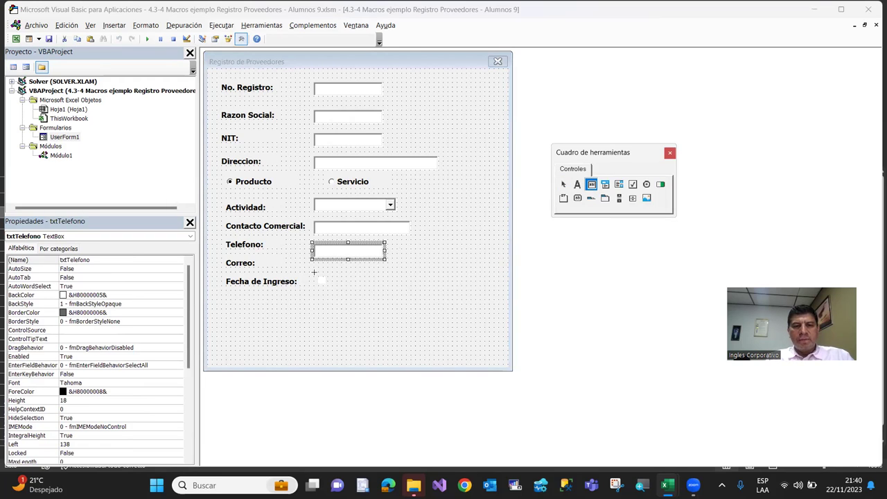
{"action": "left_click_drag", "start_coordinate": [316, 280], "coordinate": [390, 296]}
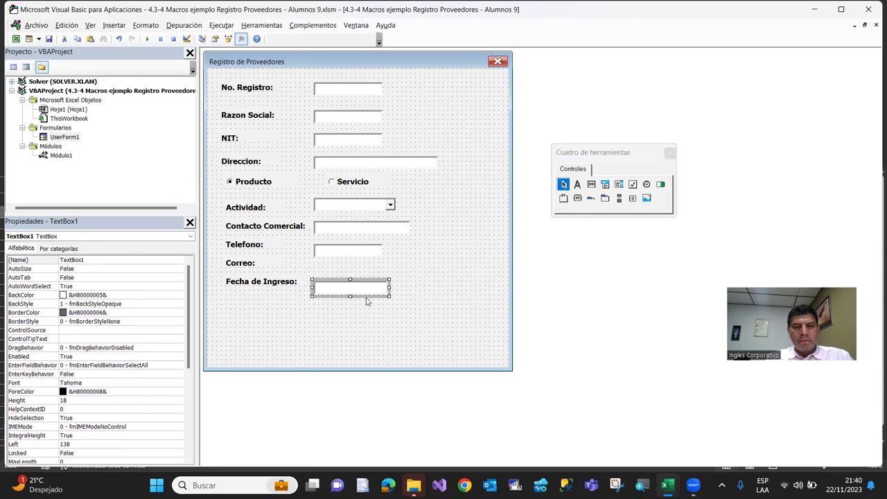
{"action": "left_click", "coordinate": [39, 260]}
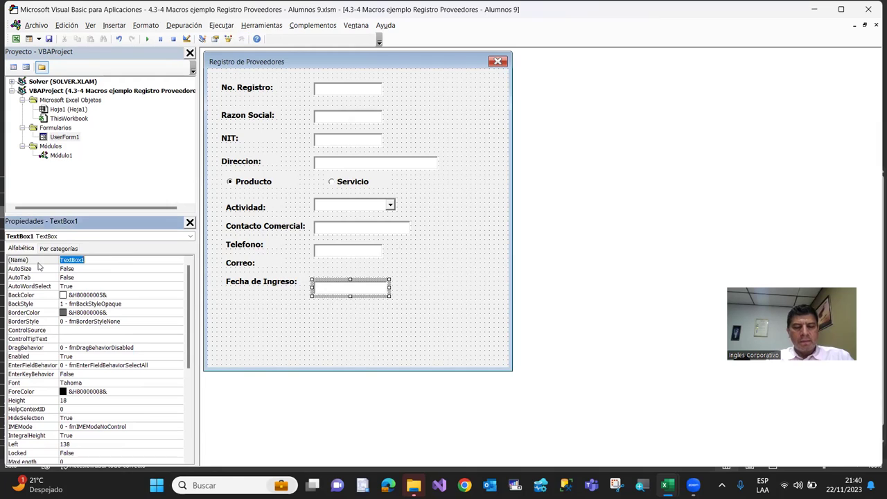
{"action": "type", "text": "txtCorreo"}
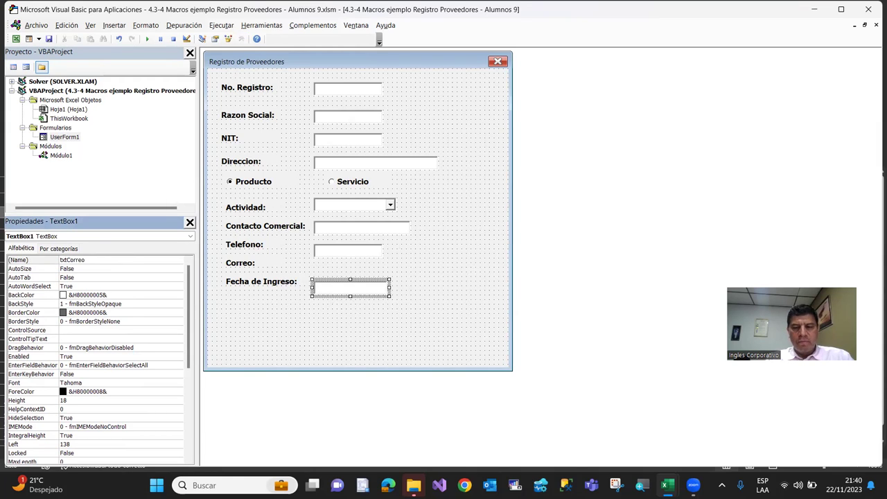
{"action": "key", "text": "Return"}
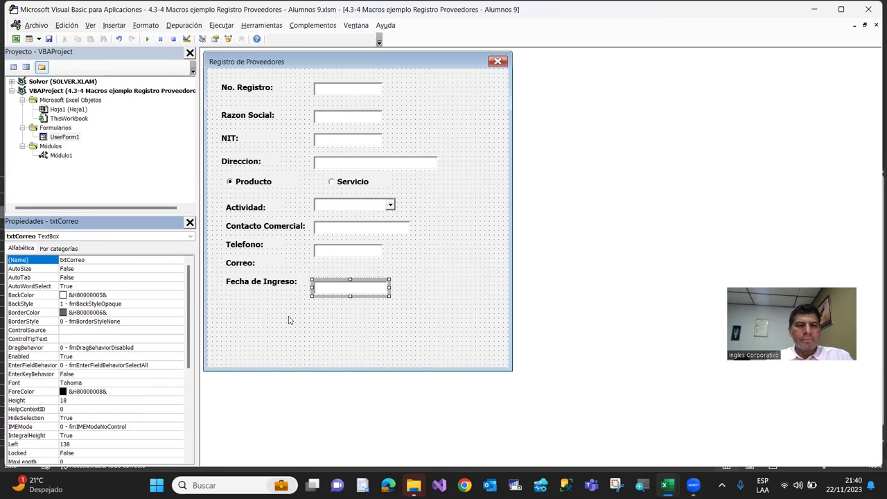
- Draw a new text box below Fecha de Ingreso and name it txtFechaIngreso
{"action": "left_click", "coordinate": [423, 329]}
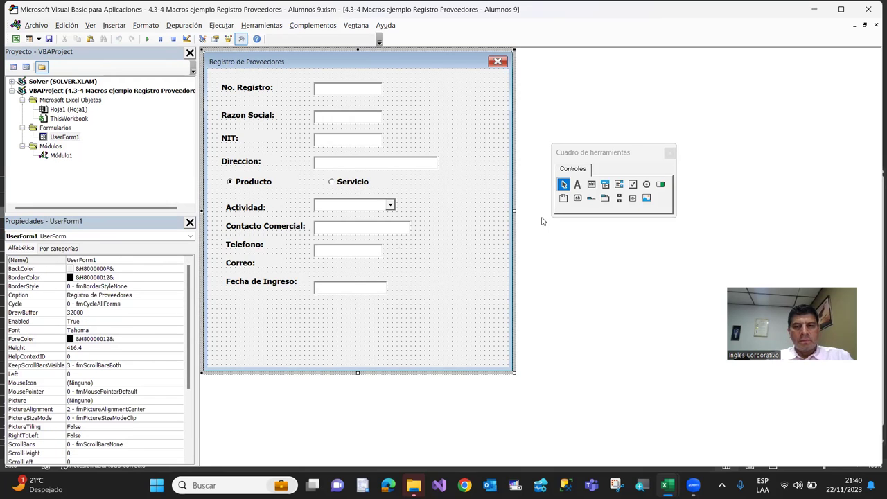
{"action": "left_click", "coordinate": [591, 184]}
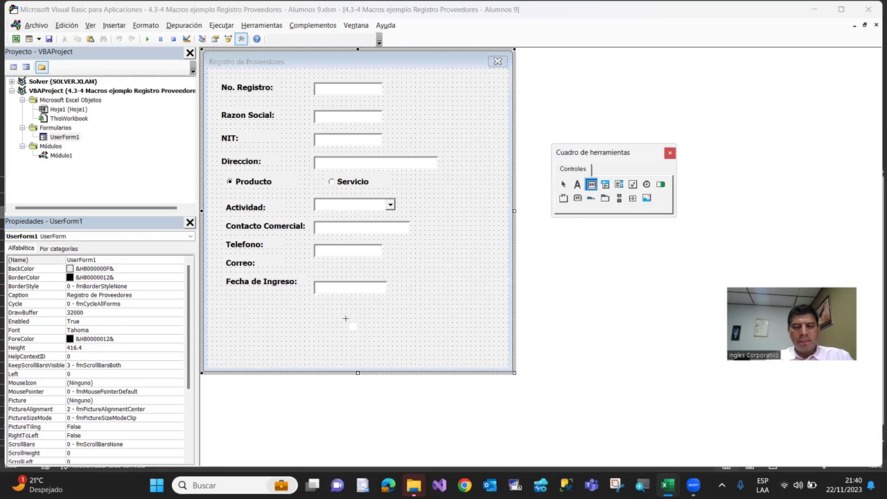
{"action": "left_click_drag", "start_coordinate": [314, 310], "coordinate": [389, 321]}
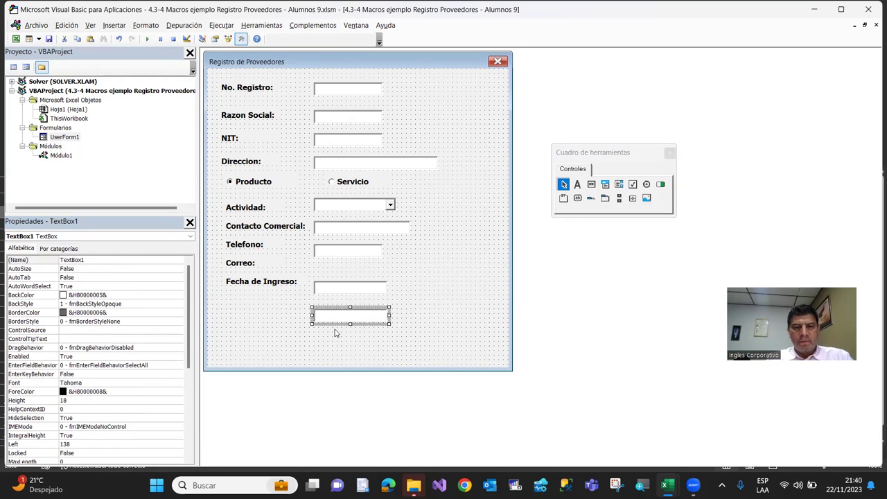
{"action": "left_click", "coordinate": [45, 263]}
{"action": "type", "text": "txtFechaIngreso"}
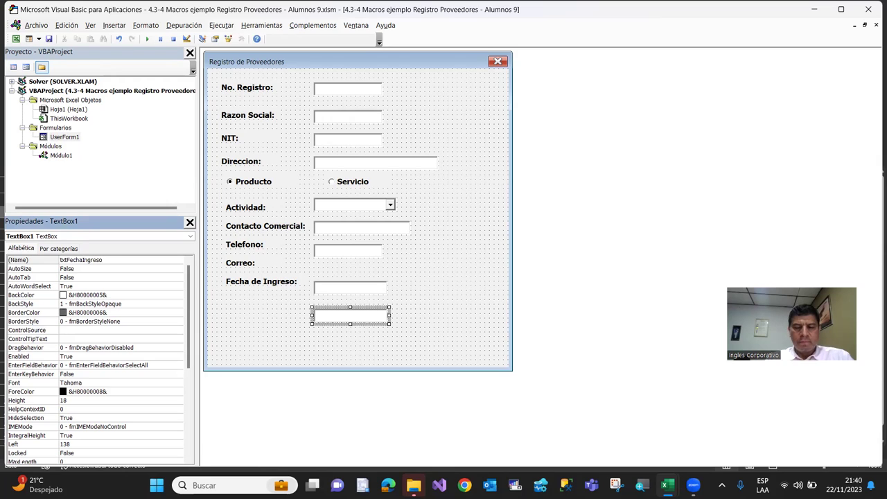
{"action": "key", "text": "Return"}
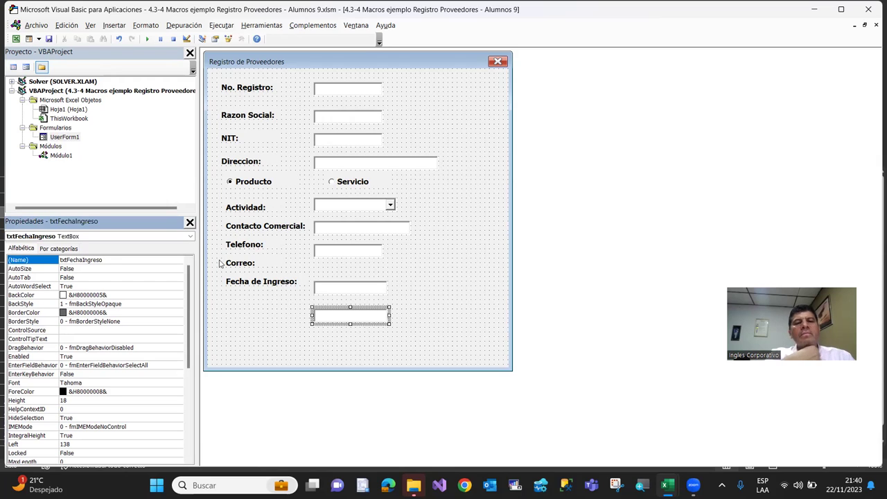
- Shift the Telefono box down and move the new box up into the Telefono row
{"action": "left_click", "coordinate": [331, 258]}
{"action": "left_click_drag", "start_coordinate": [330, 266], "coordinate": [328, 272]}
{"action": "left_click_drag", "start_coordinate": [338, 318], "coordinate": [340, 251]}
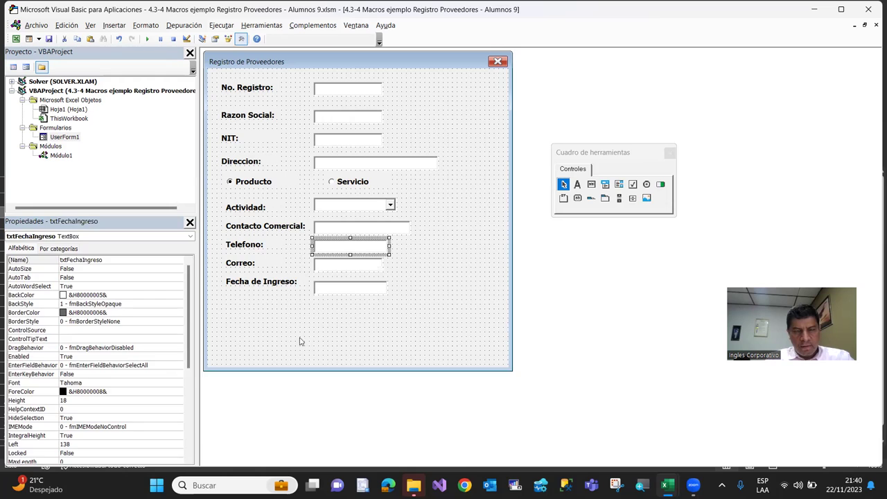
{"action": "left_click", "coordinate": [302, 341]}
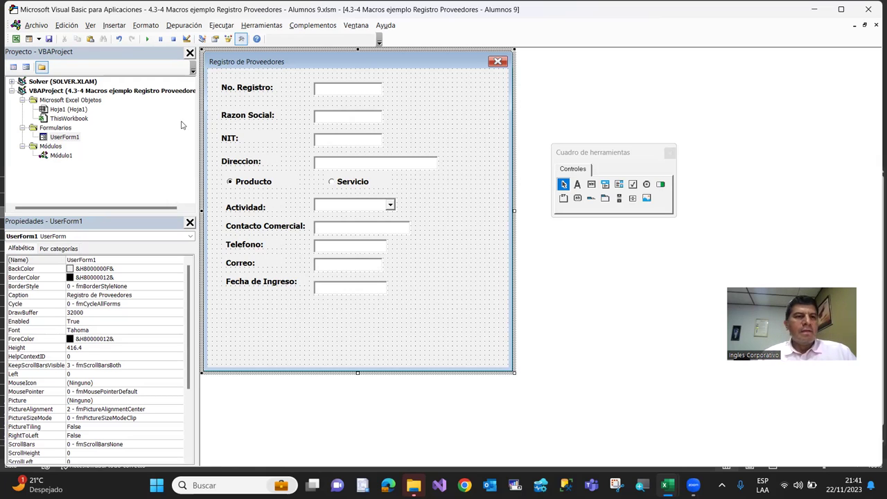
{"action": "left_click", "coordinate": [16, 40]}
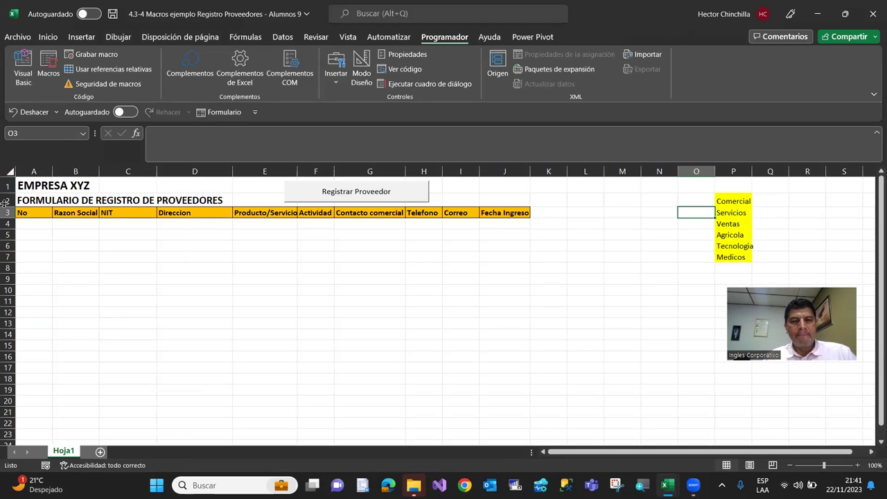
{"action": "left_click", "coordinate": [338, 192]}
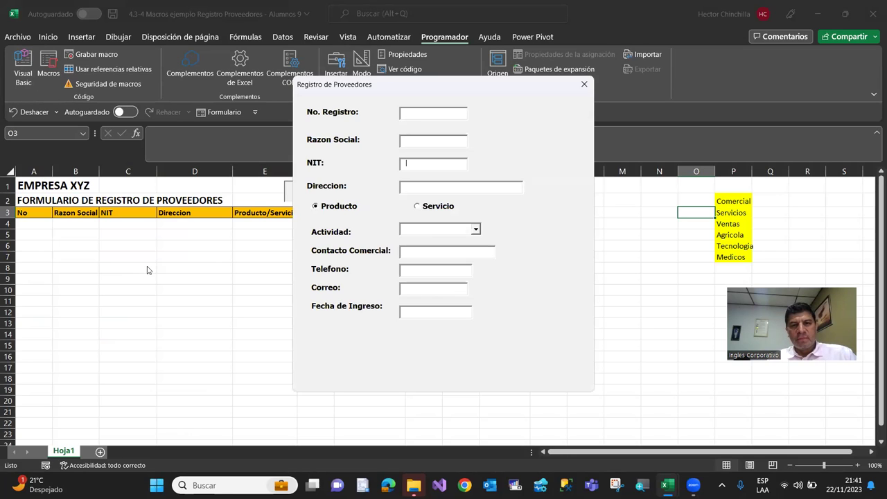
{"action": "key", "text": "Tab"}
{"action": "key", "text": "Tab"}
{"action": "key", "text": "Tab"}
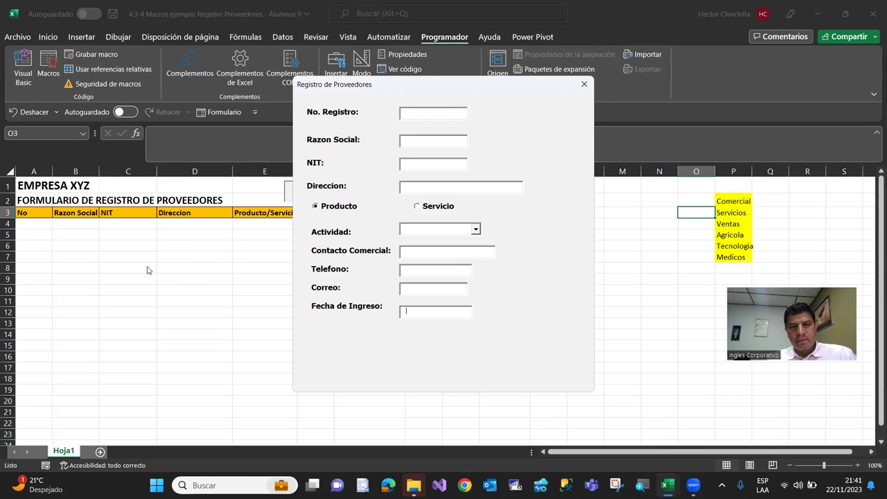
{"action": "key", "text": "Tab"}
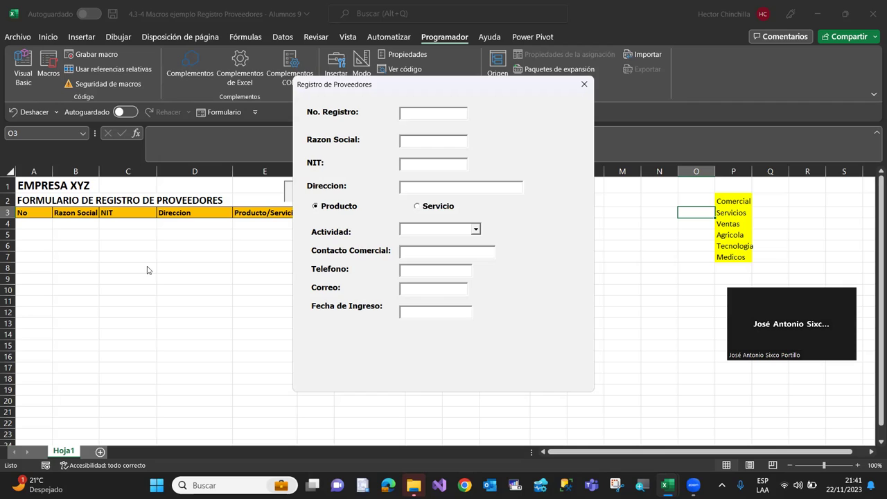
{"action": "key", "text": "Tab"}
{"action": "key", "text": "Tab"}
{"action": "key", "text": "Tab"}
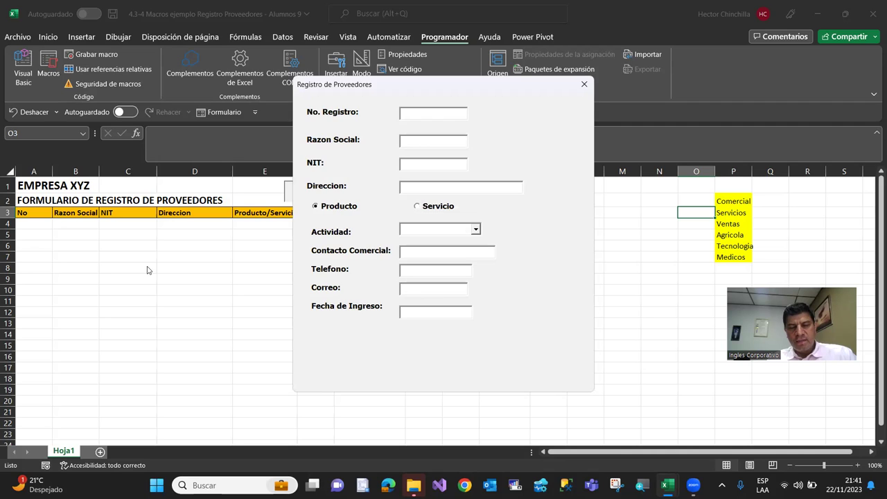
{"action": "key", "text": "shift+Tab"}
{"action": "key", "text": "shift+Tab"}
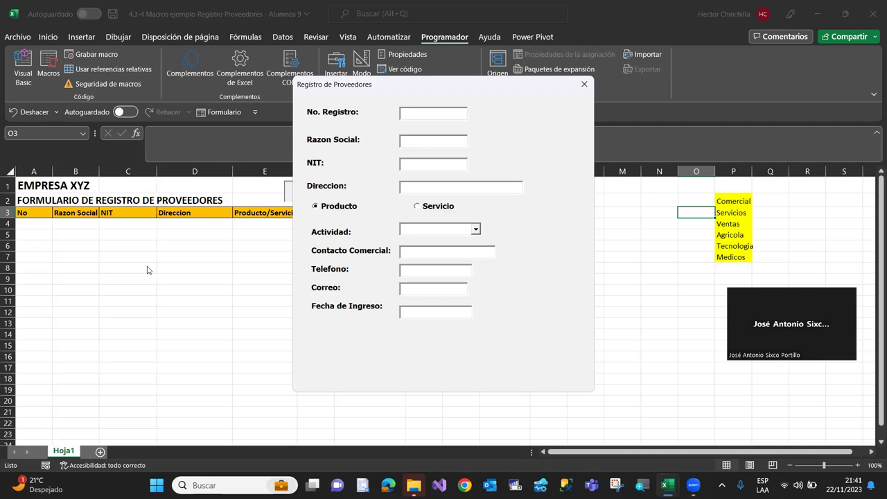
{"action": "left_click", "coordinate": [584, 85]}
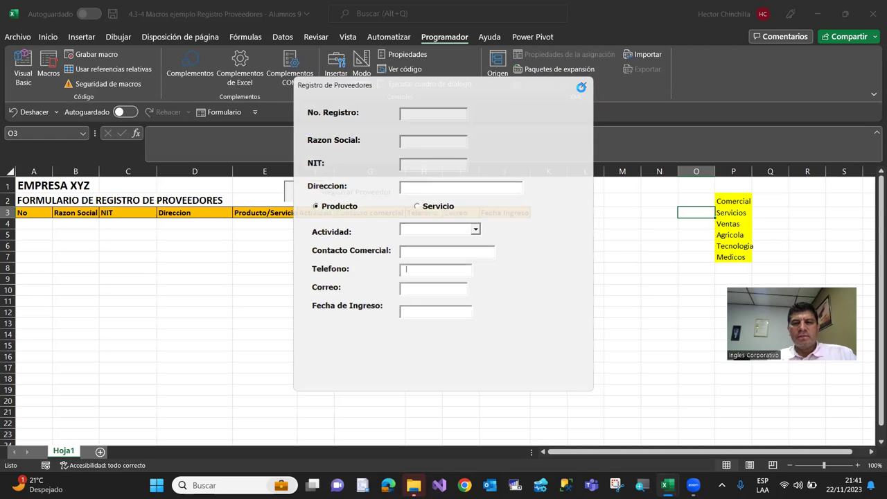
{"action": "left_click", "coordinate": [23, 70]}
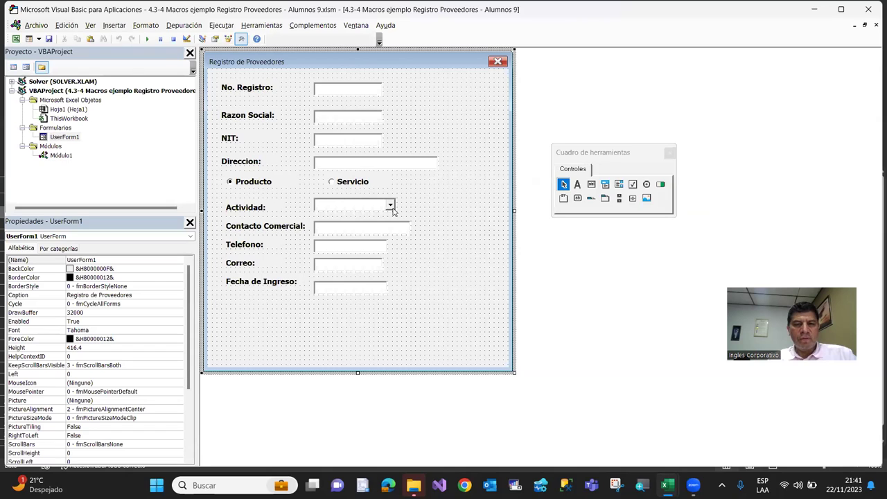
- Check the Actividad combo's TabIndex, then set the Contacto Comercial box's TabIndex to 8
{"action": "left_click", "coordinate": [328, 210]}
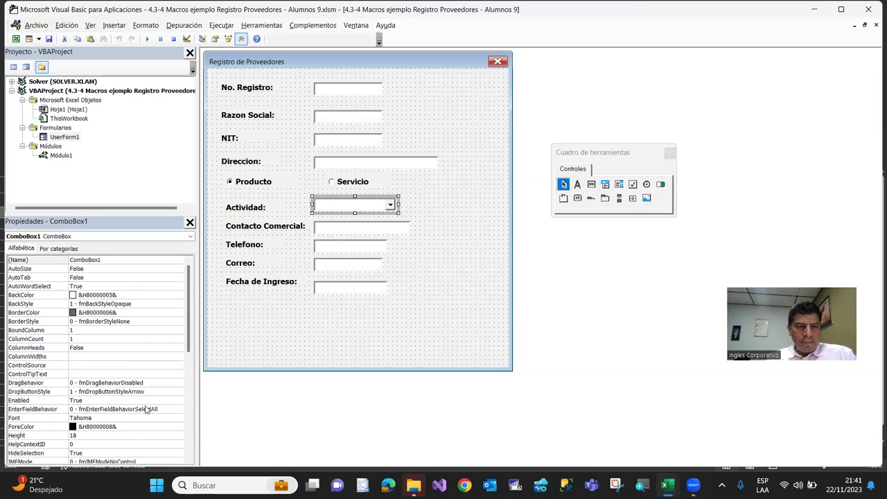
{"action": "left_click_drag", "start_coordinate": [192, 337], "coordinate": [192, 421]}
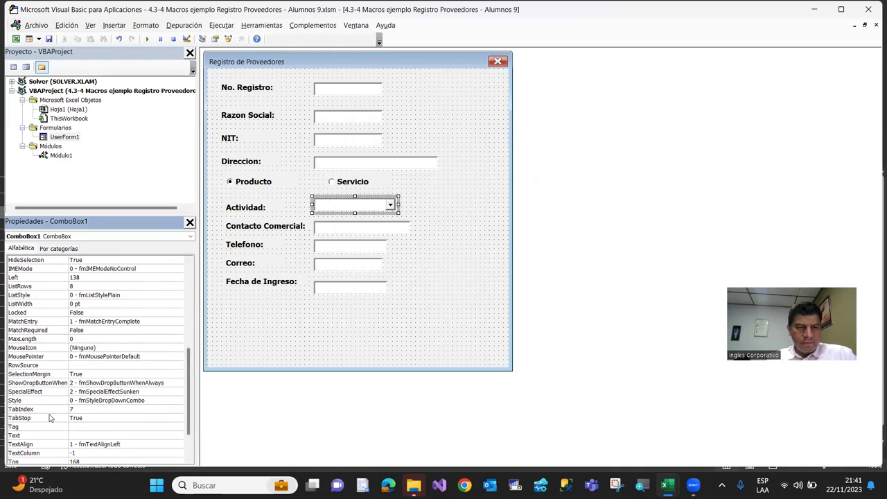
{"action": "left_click", "coordinate": [48, 410]}
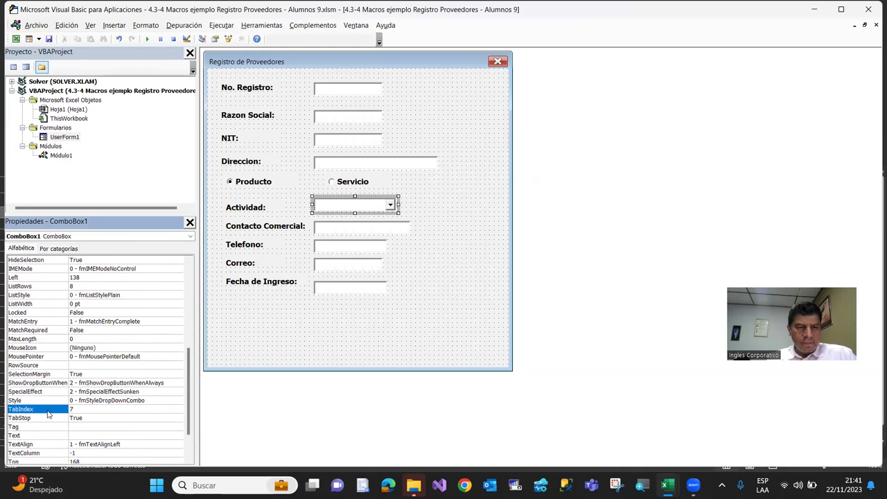
{"action": "left_click", "coordinate": [324, 233]}
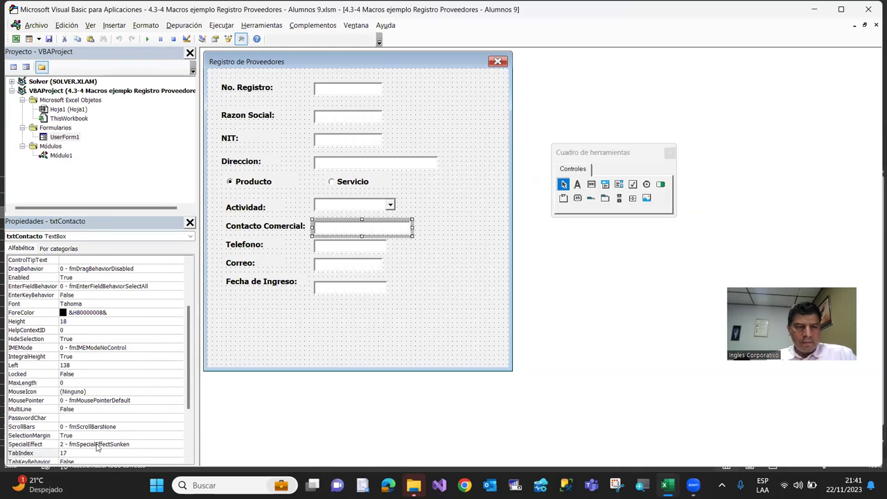
{"action": "left_click", "coordinate": [48, 455]}
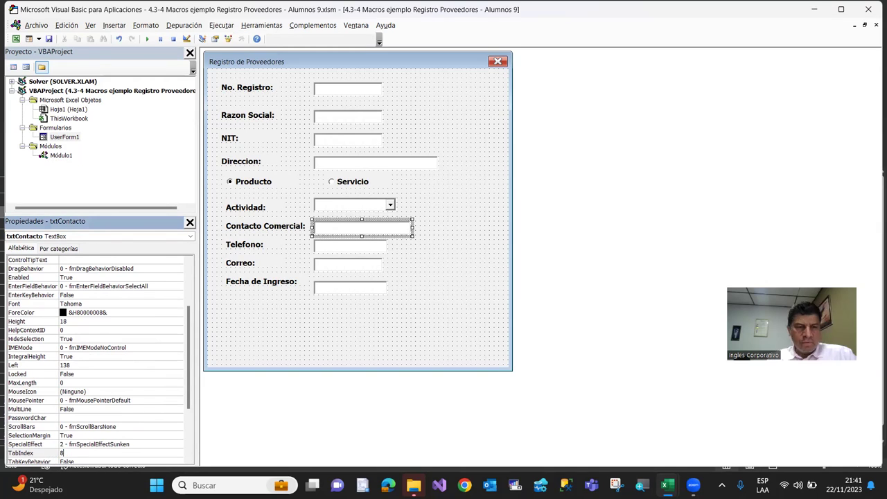
{"action": "type", "text": "8"}
{"action": "key", "text": "Return"}
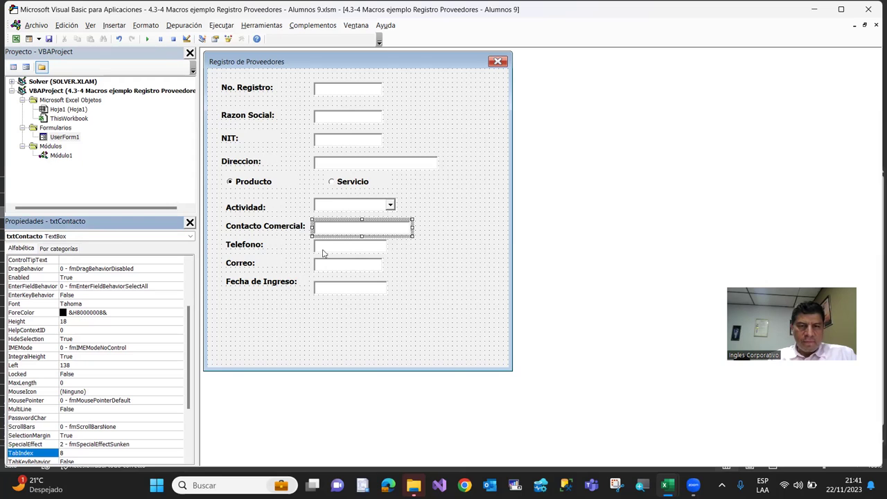
- Set the Telefono-row box's TabIndex to 9, then recheck the Correo and Telefono boxes
{"action": "left_click", "coordinate": [323, 251]}
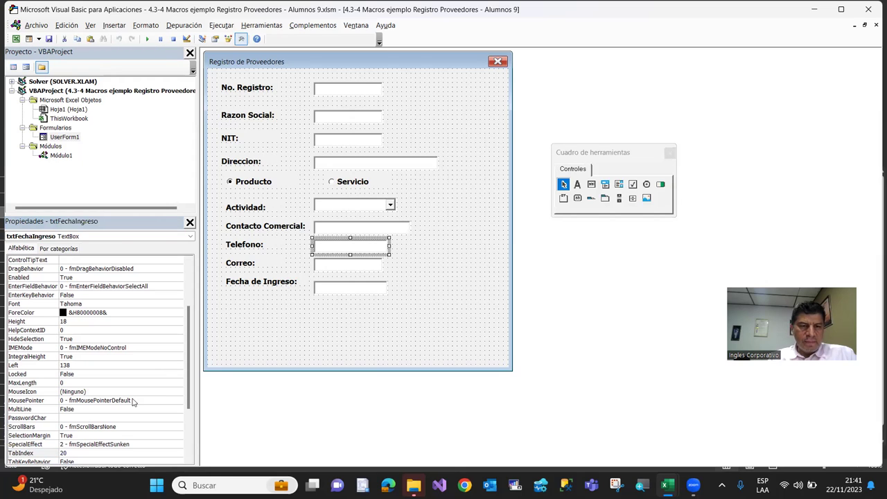
{"action": "left_click", "coordinate": [47, 455]}
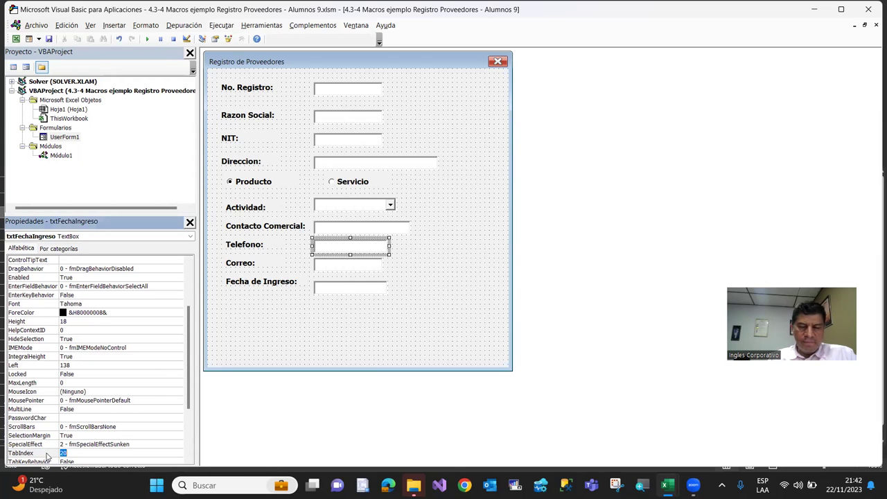
{"action": "type", "text": "9"}
{"action": "key", "text": "Return"}
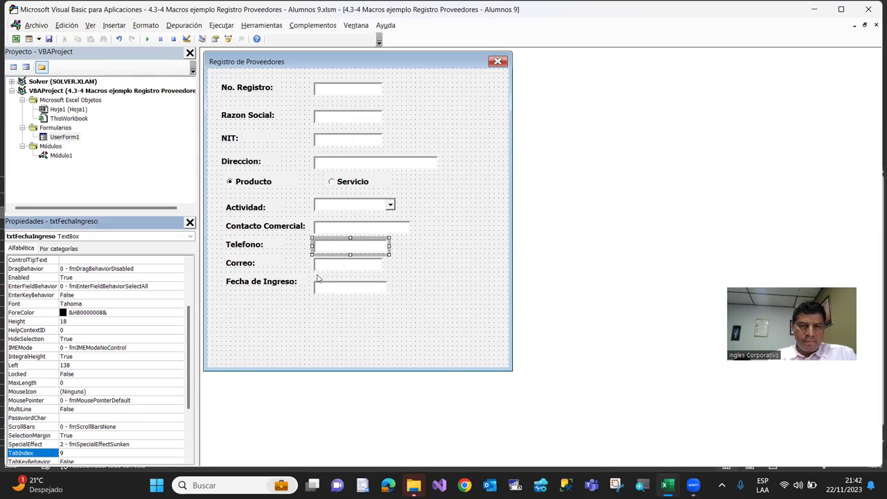
{"action": "left_click", "coordinate": [324, 267]}
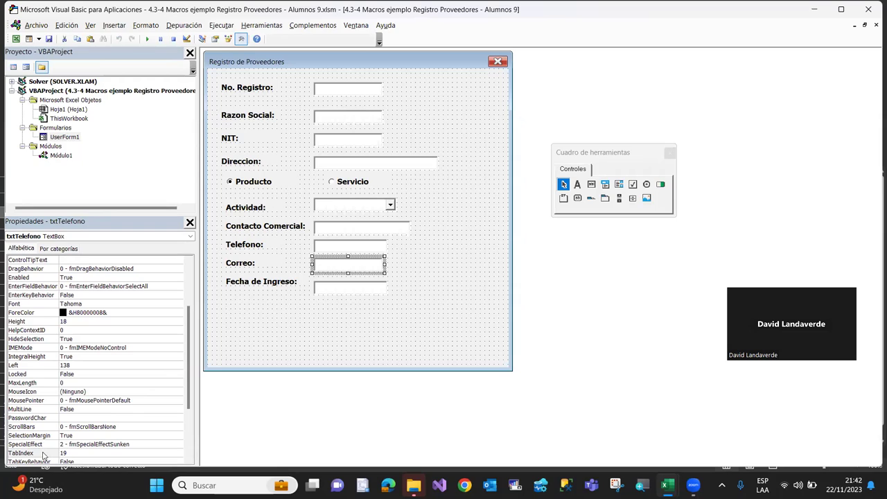
{"action": "left_click", "coordinate": [340, 248]}
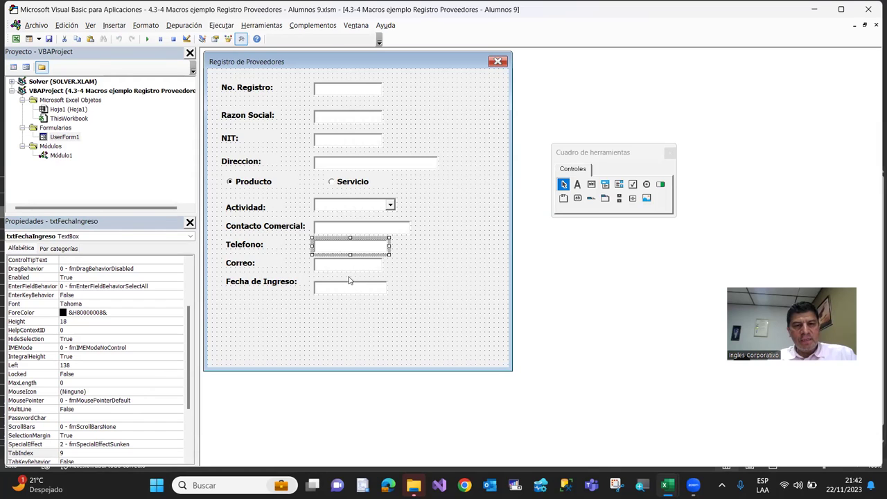
- Drag the phone, email and date boxes beside the Telefono, Correo and Fecha de Ingreso labels
{"action": "left_click_drag", "start_coordinate": [362, 271], "coordinate": [457, 271]}
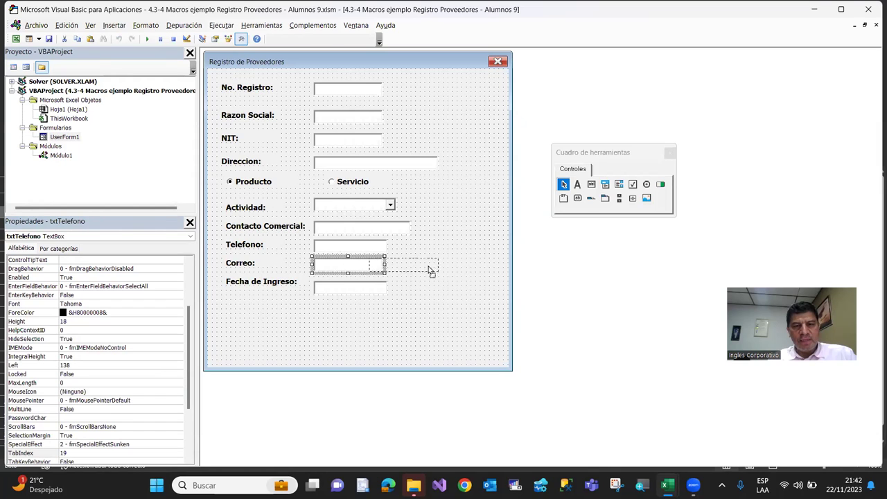
{"action": "mouse_move", "coordinate": [360, 249]}
{"action": "left_mouse_down"}
{"action": "mouse_move", "coordinate": [373, 313]}
{"action": "mouse_move", "coordinate": [353, 276]}
{"action": "left_mouse_up"}
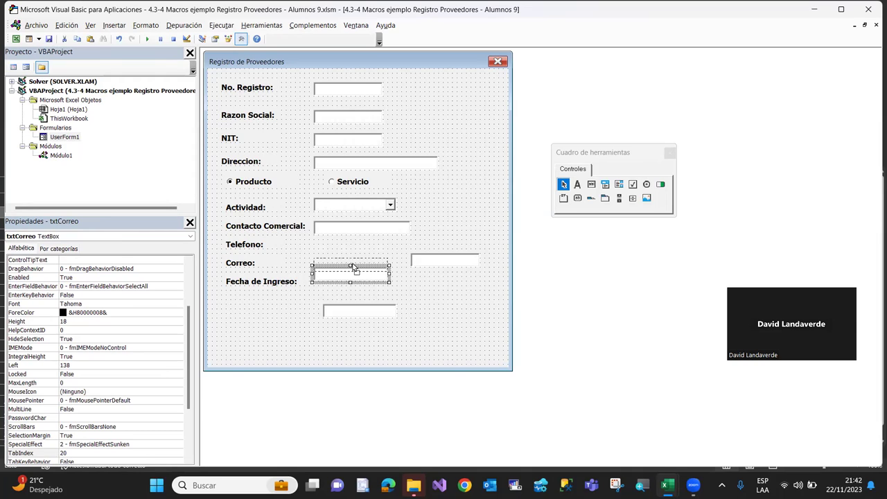
{"action": "left_click_drag", "start_coordinate": [353, 276], "coordinate": [353, 267]}
{"action": "left_click", "coordinate": [423, 265]}
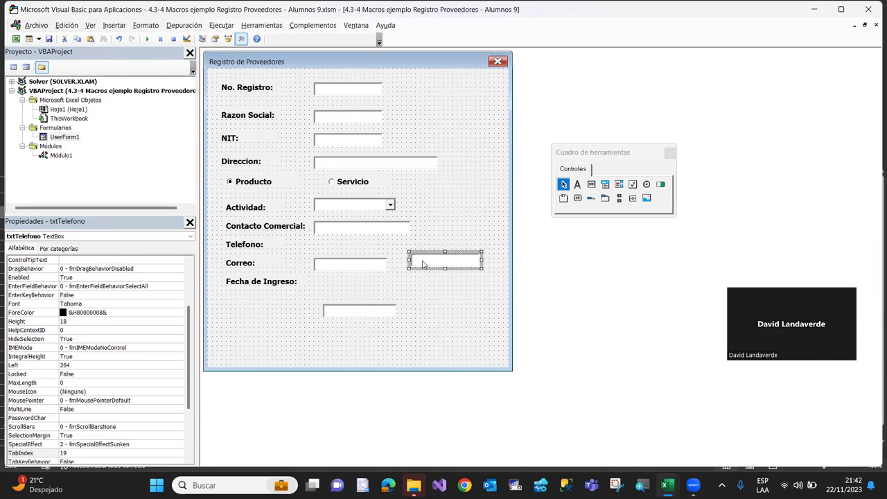
{"action": "left_click_drag", "start_coordinate": [423, 265], "coordinate": [324, 251]}
{"action": "left_click_drag", "start_coordinate": [326, 318], "coordinate": [337, 290]}
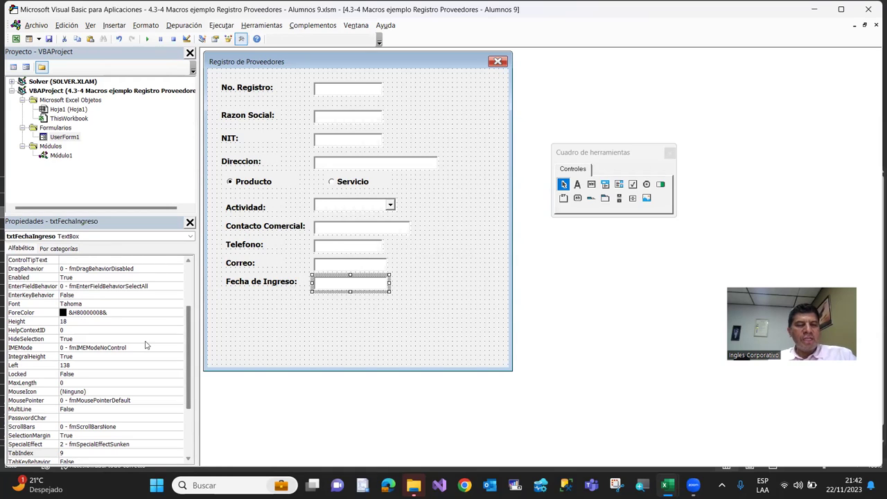
- Select the Contacto Comercial box and inspect its TabIndex in Properties
{"action": "left_click", "coordinate": [290, 330]}
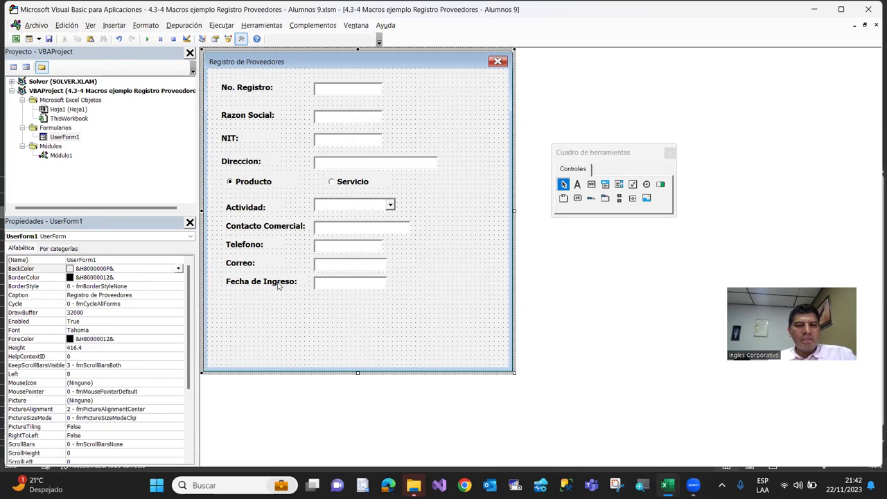
{"action": "left_click", "coordinate": [323, 248]}
{"action": "left_click", "coordinate": [333, 233]}
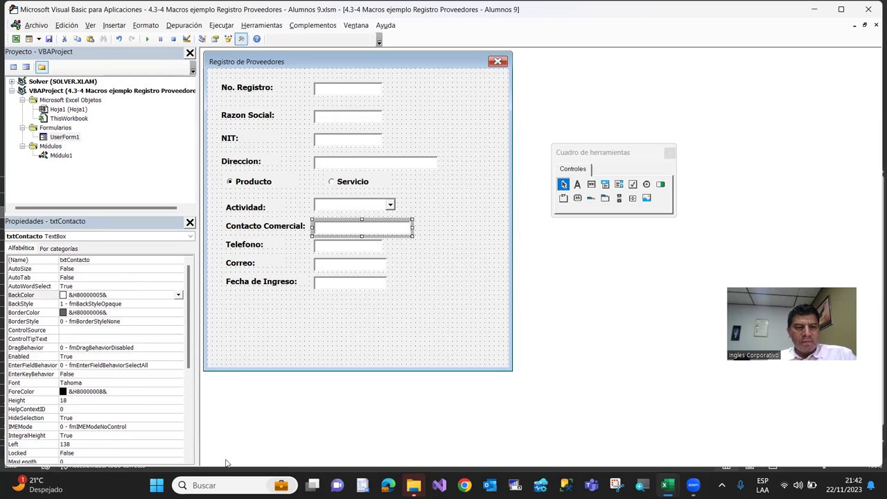
{"action": "left_click_drag", "start_coordinate": [189, 345], "coordinate": [188, 388]}
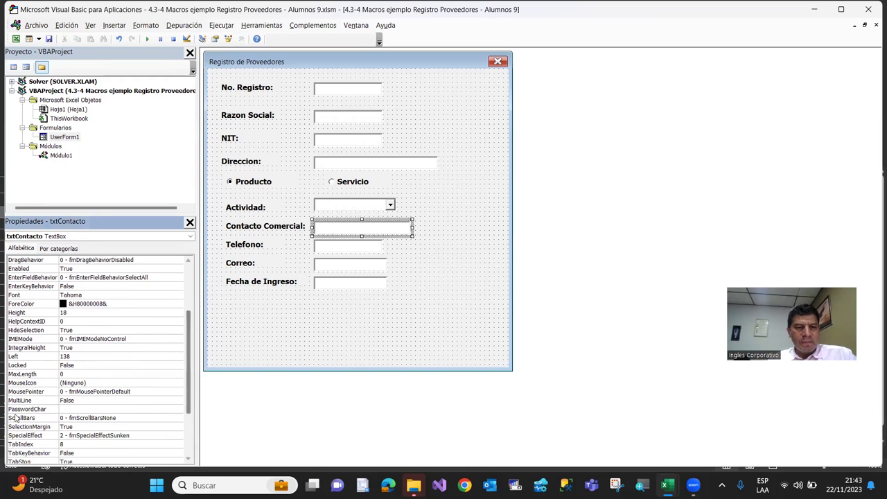
{"action": "left_click", "coordinate": [33, 445]}
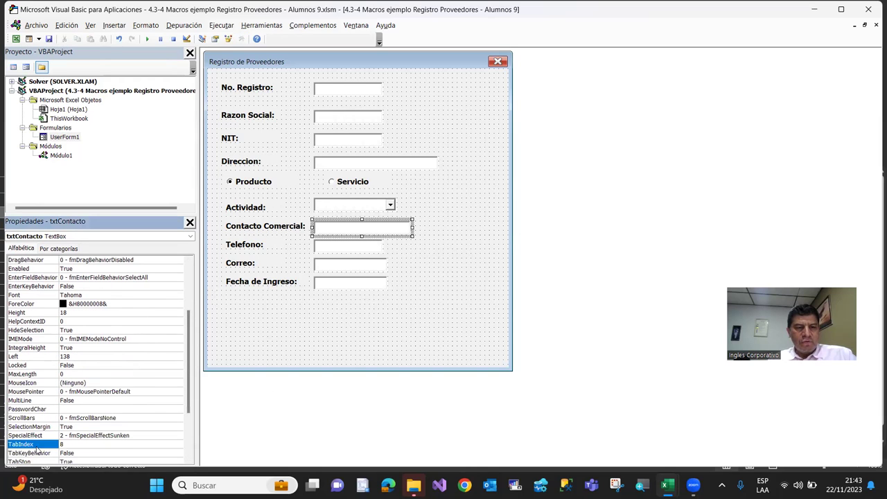
- Set TabIndex 9 on the Telefono box and 10 on the Correo box
{"action": "left_click", "coordinate": [334, 249]}
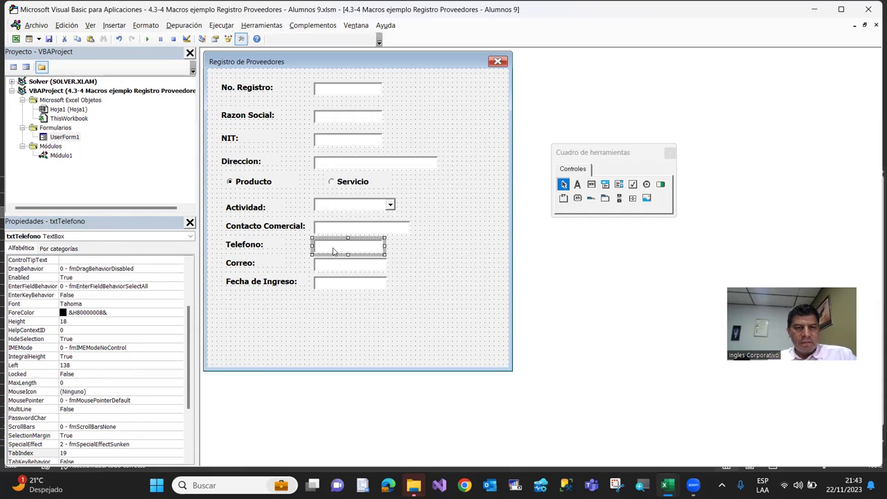
{"action": "left_click", "coordinate": [56, 453]}
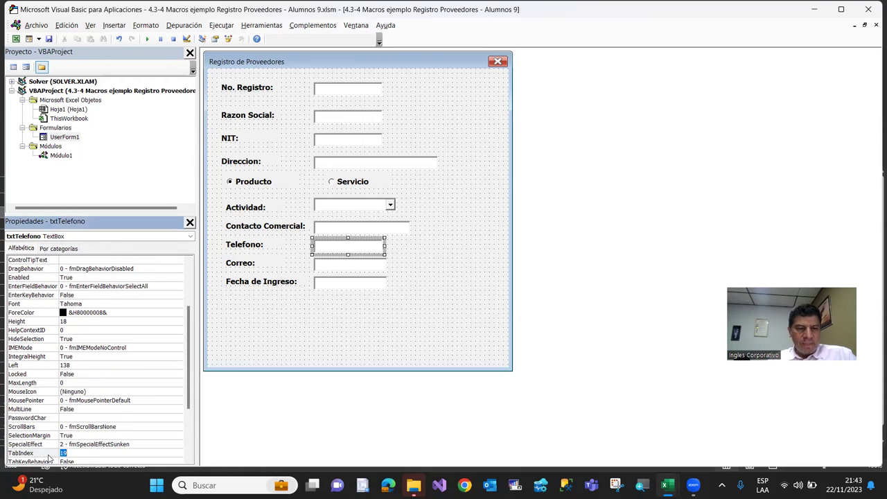
{"action": "type", "text": "9"}
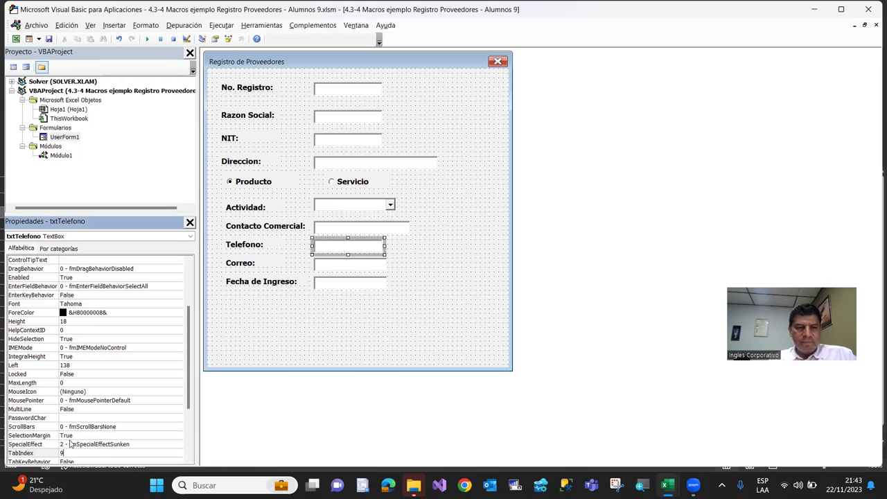
{"action": "key", "text": "Return"}
{"action": "left_click", "coordinate": [331, 269]}
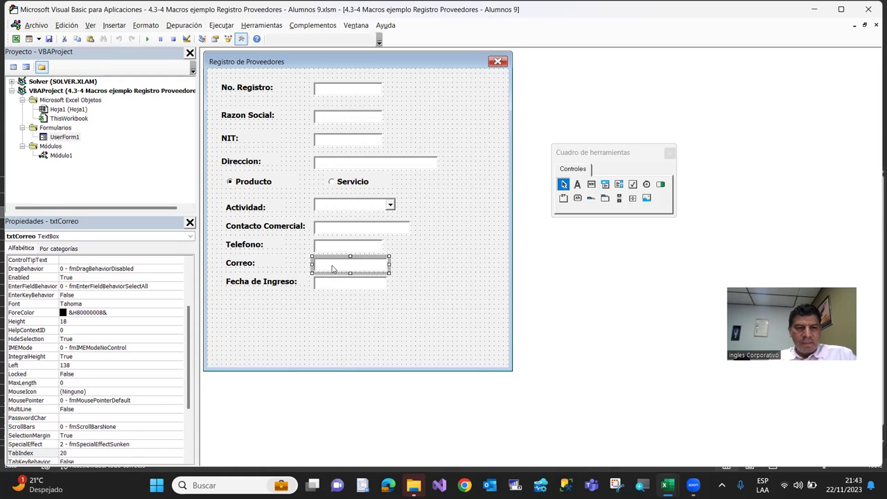
{"action": "left_click", "coordinate": [46, 455]}
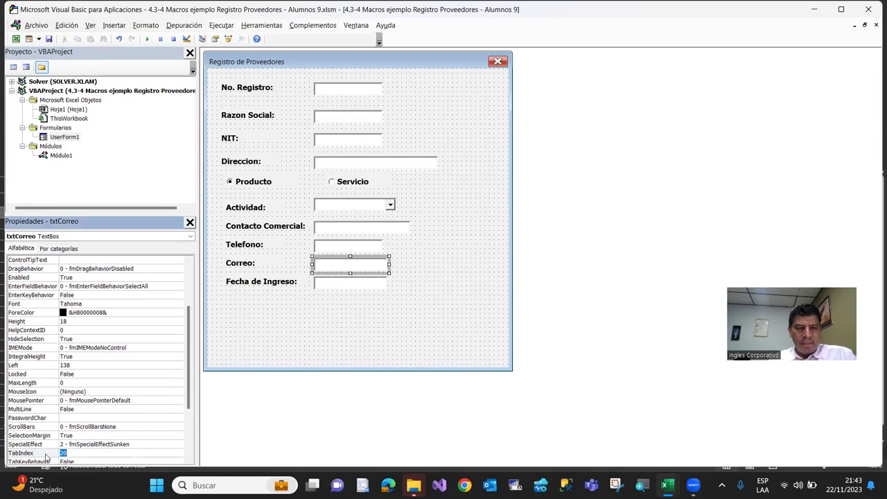
{"action": "type", "text": "10"}
{"action": "key", "text": "Return"}
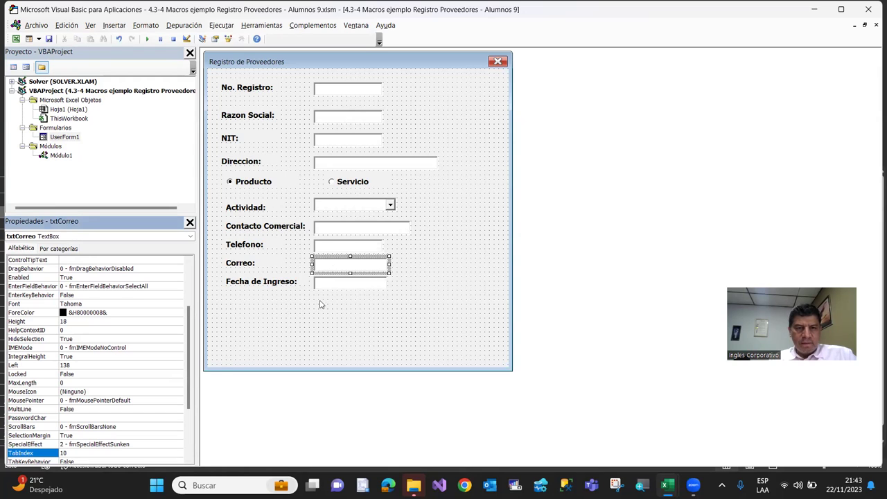
- Switch to the Excel workbook and launch the form with Registrar Proveedor
{"action": "left_click", "coordinate": [330, 284]}
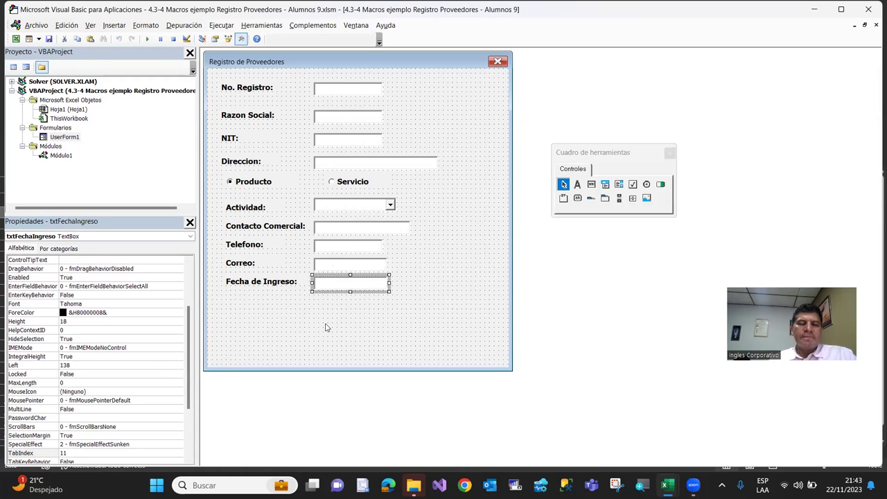
{"action": "left_click", "coordinate": [299, 336]}
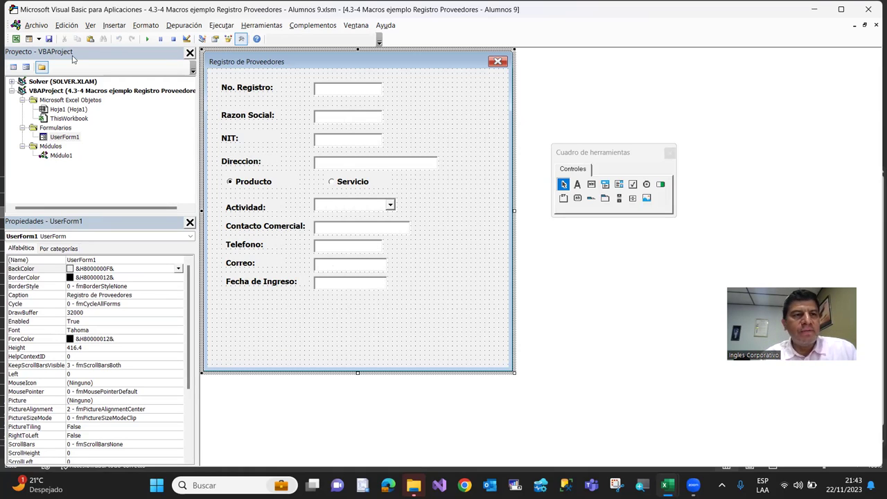
{"action": "left_click", "coordinate": [16, 39]}
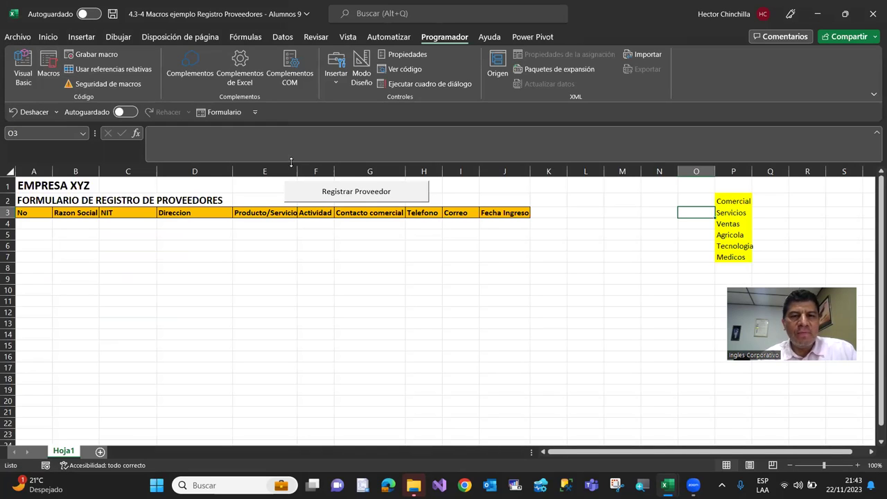
{"action": "left_click", "coordinate": [361, 197]}
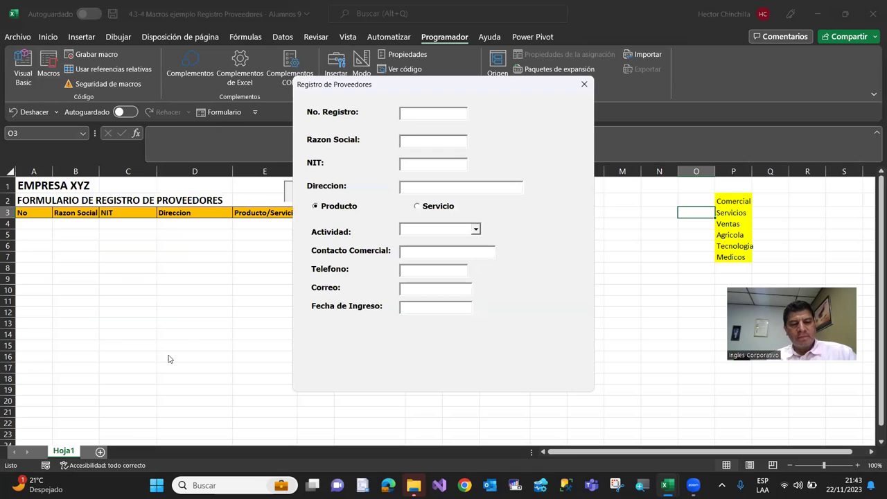
- Enter a registro number, Empresa X, a NIT and San Salvador, leaving Producto selected
{"action": "key", "text": "Tab"}
{"action": "key", "text": "Tab"}
{"action": "key", "text": "Tab"}
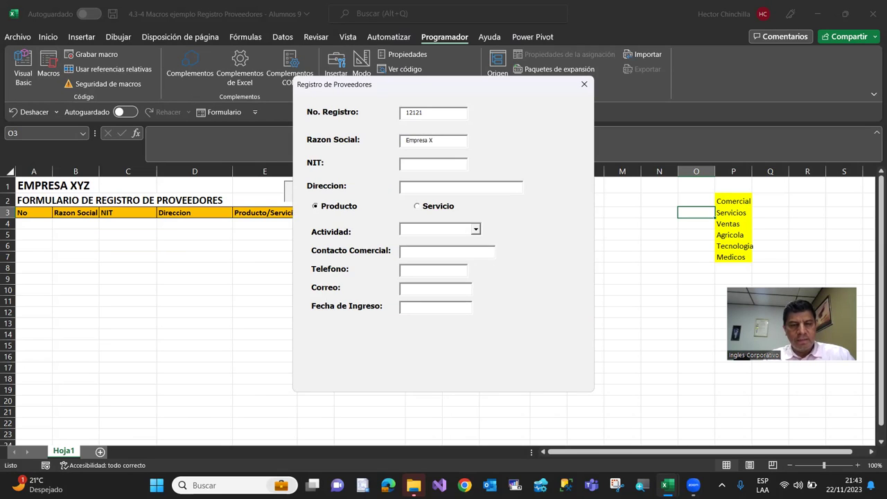
{"action": "type", "text": "45545454"}
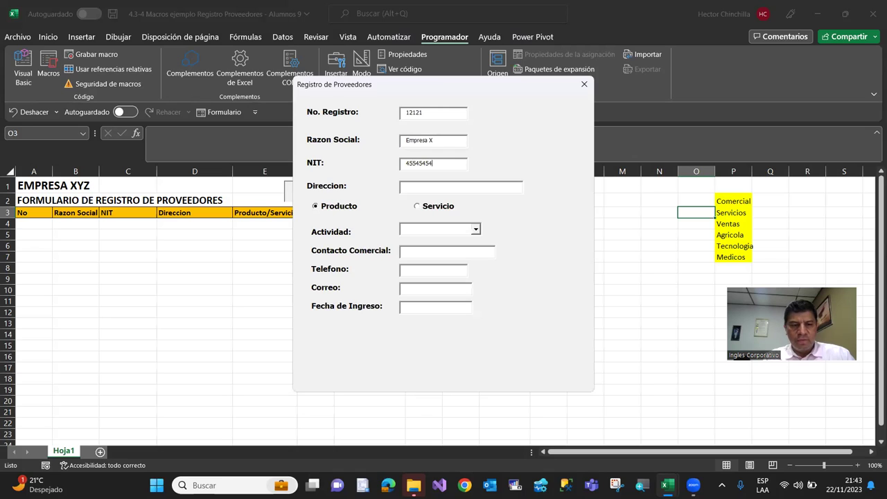
{"action": "type", "text": "San Salvador"}
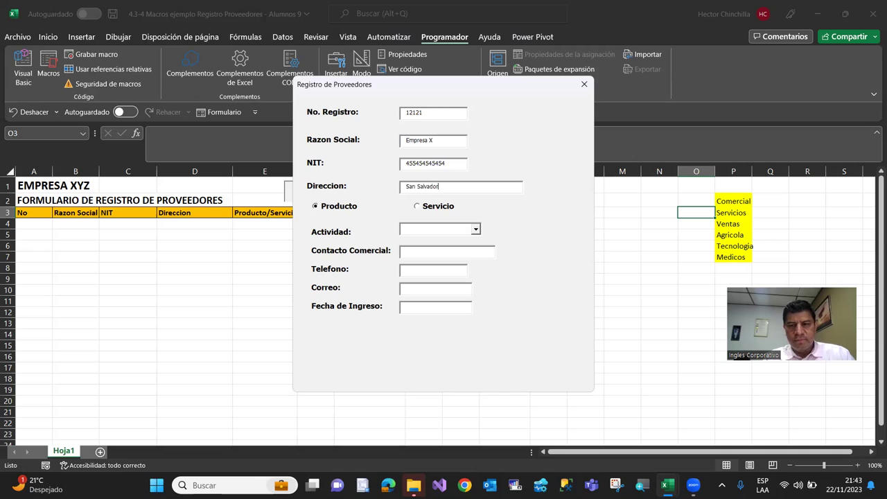
{"action": "key", "text": "Tab"}
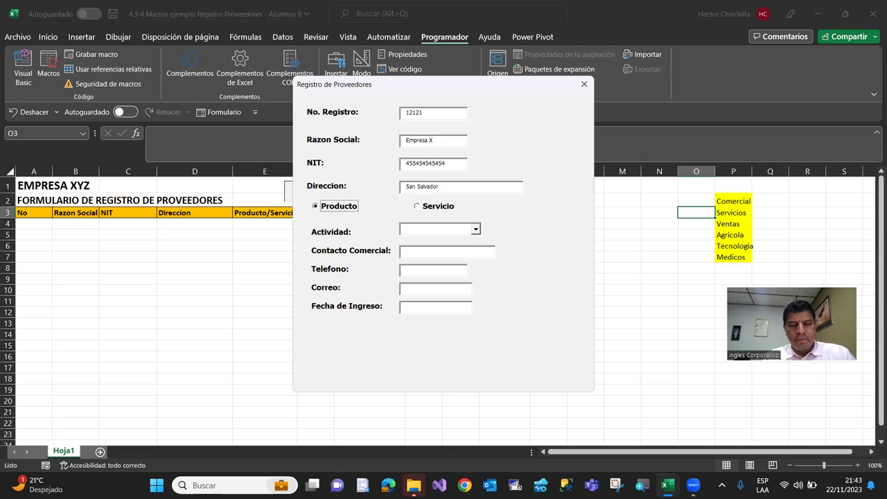
{"action": "left_click", "coordinate": [423, 209]}
{"action": "left_click", "coordinate": [325, 214]}
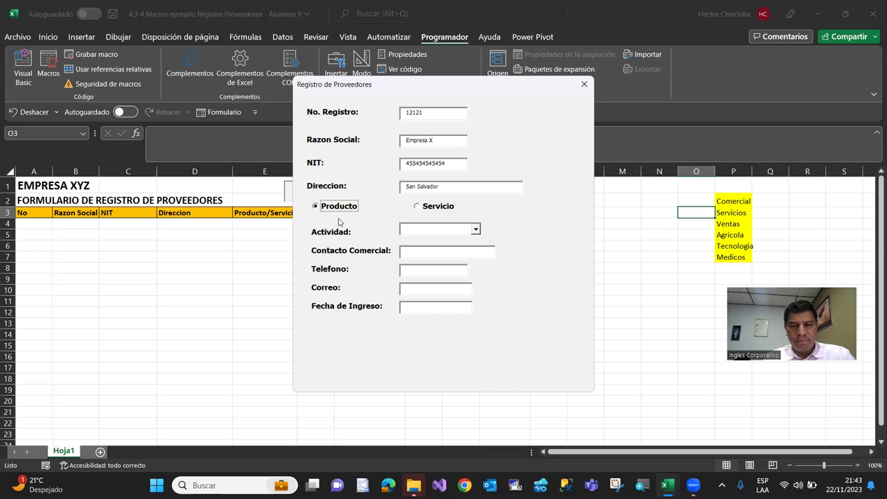
{"action": "key", "text": "Tab"}
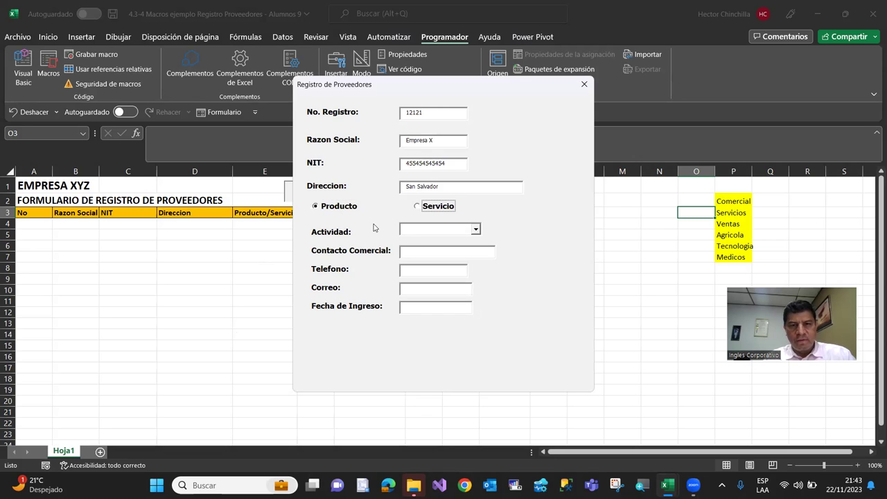
{"action": "key", "text": "Tab"}
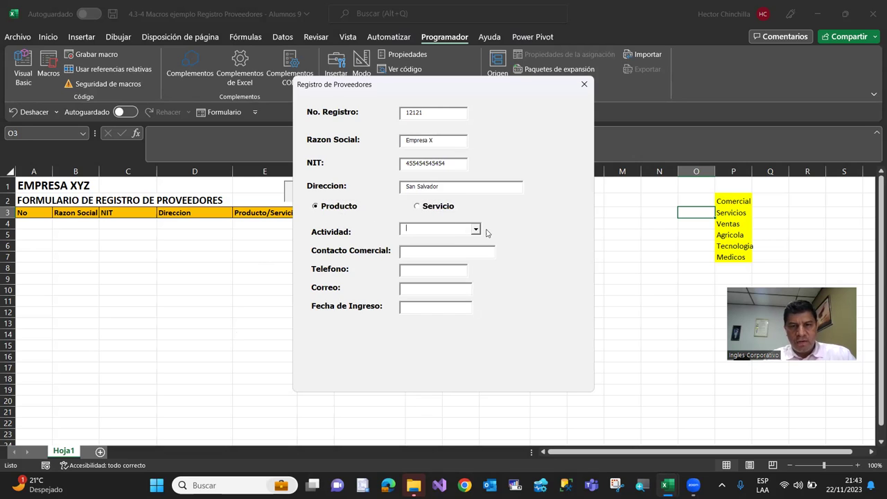
- Choose Ventas as Actividad and fill contact, phone, e-mail and date 22/11/2023
{"action": "left_click", "coordinate": [476, 230]}
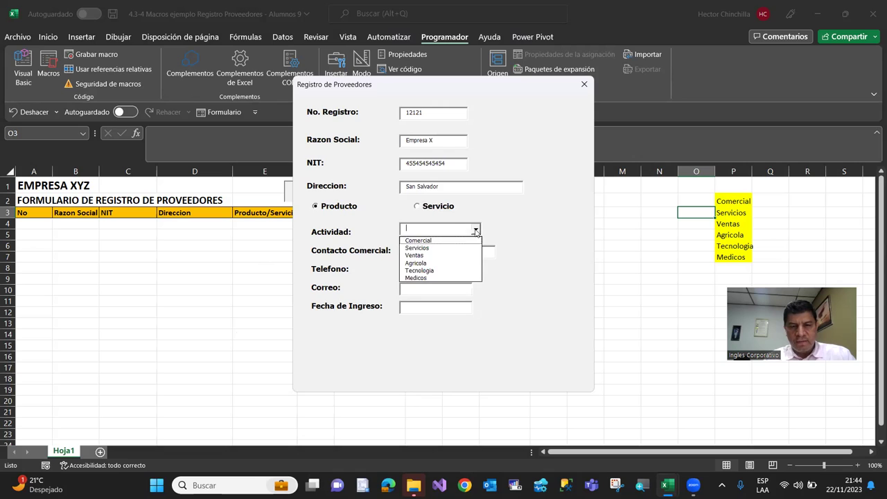
{"action": "left_click", "coordinate": [420, 256]}
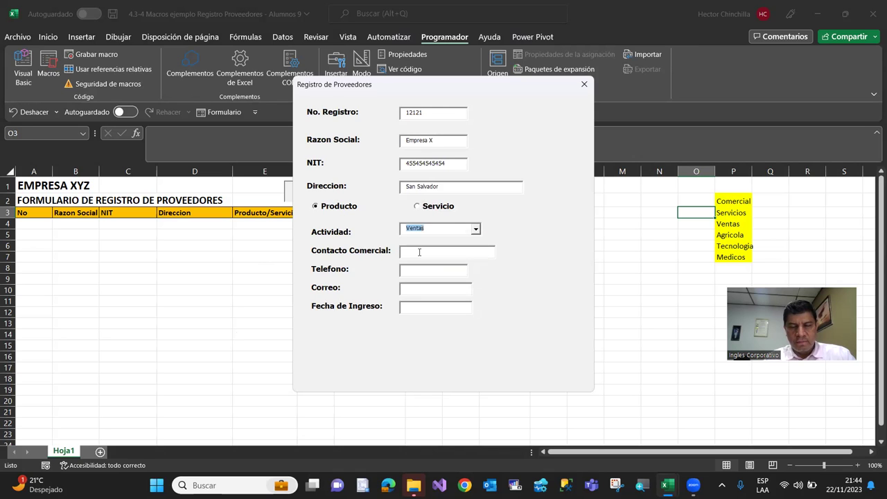
{"action": "left_click", "coordinate": [402, 254]}
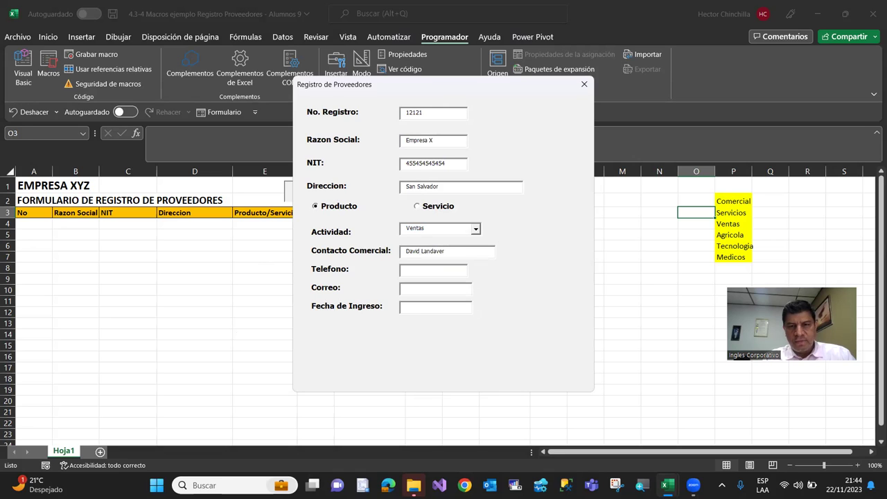
{"action": "type", "text": "de"}
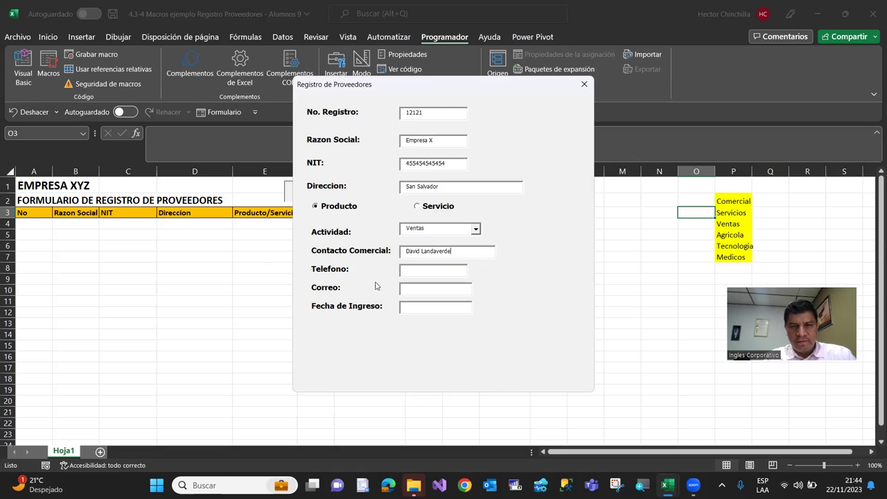
{"action": "type", "text": "12345678"}
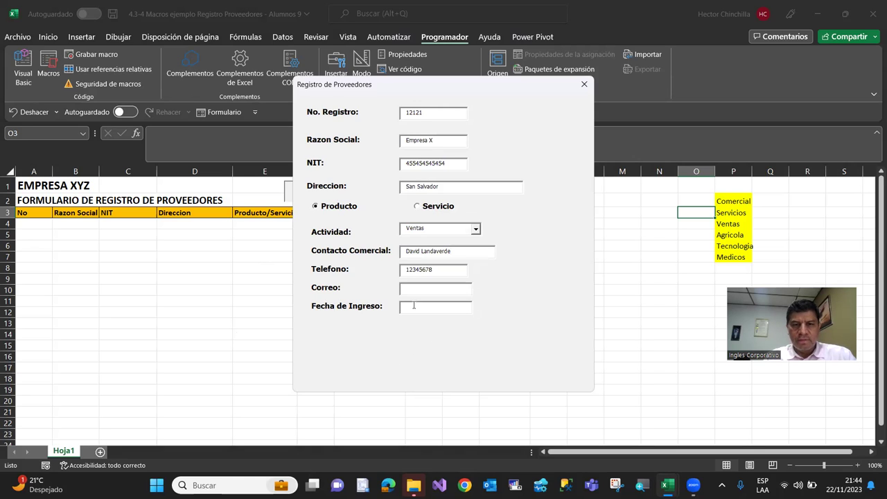
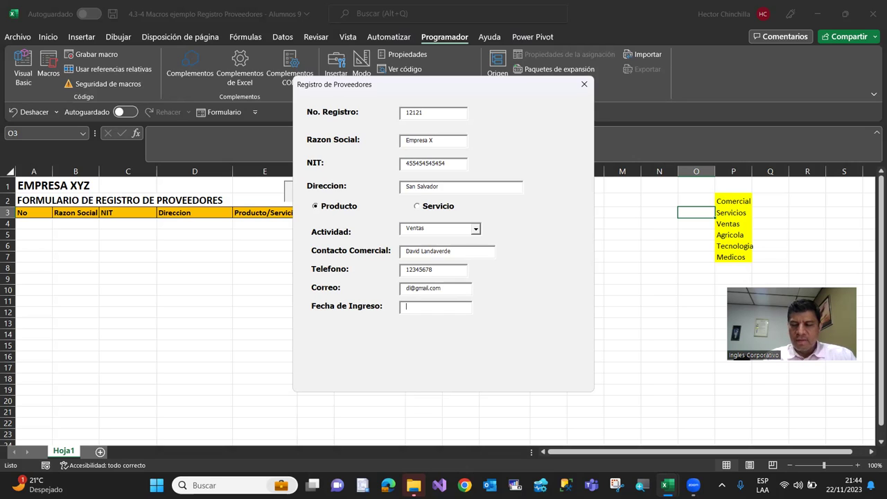
{"action": "type", "text": "/11/2023"}
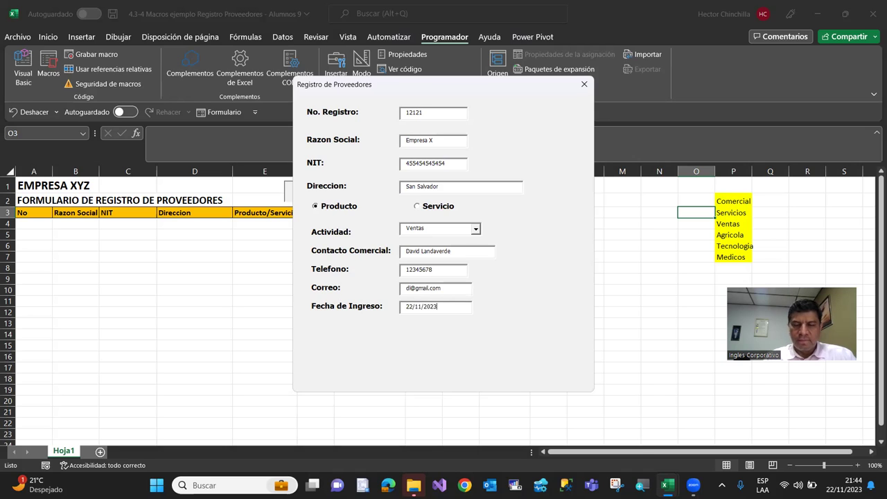
- Tab through the fields to verify their order, then close the supplier form
{"action": "key", "text": "Tab"}
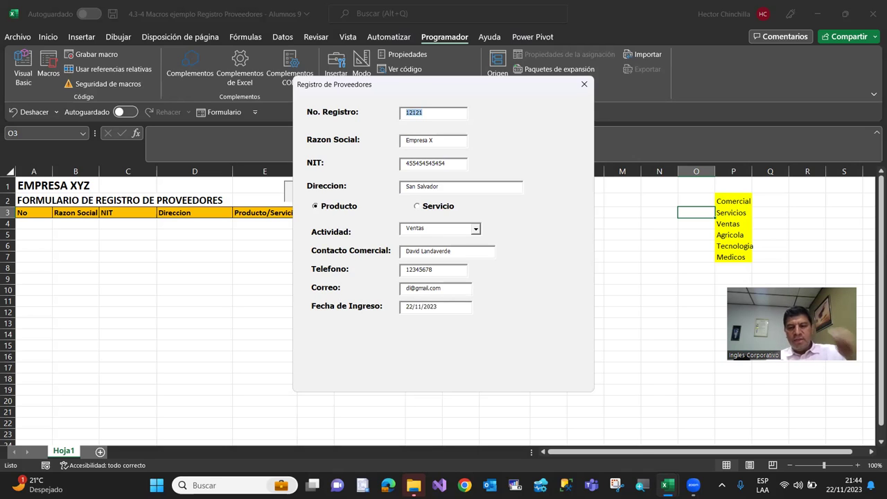
{"action": "key", "text": "Tab"}
{"action": "key", "text": "Tab"}
{"action": "key", "text": "Tab"}
{"action": "key", "text": "Tab"}
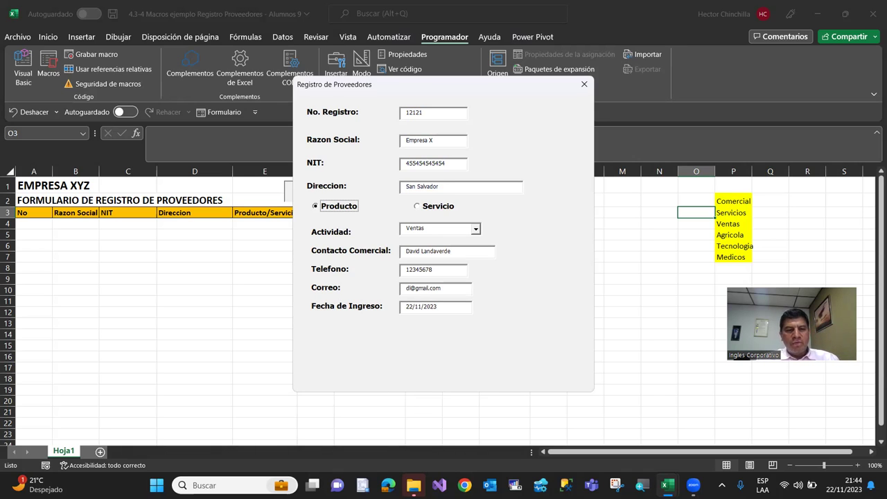
{"action": "left_click", "coordinate": [430, 116]}
{"action": "key", "text": "Tab"}
{"action": "key", "text": "Tab"}
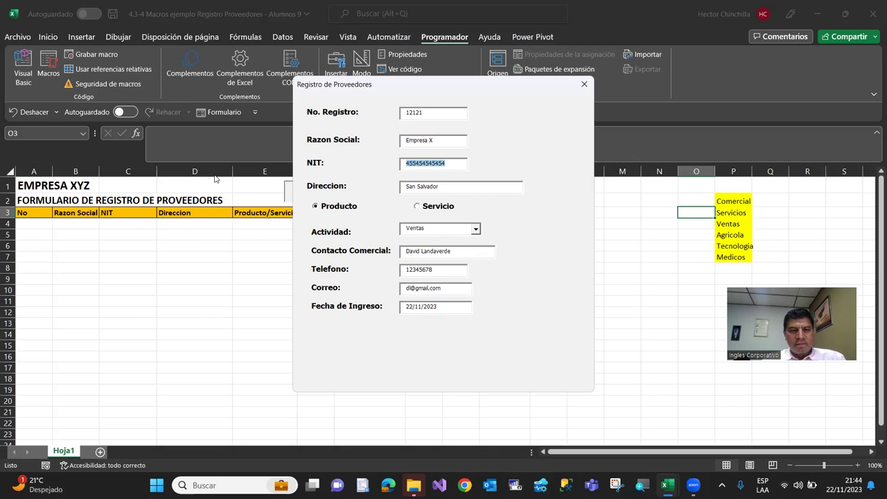
{"action": "key", "text": "Tab"}
{"action": "key", "text": "Tab"}
{"action": "key", "text": "Tab"}
{"action": "key", "text": "Tab"}
{"action": "key", "text": "Tab"}
{"action": "key", "text": "Tab"}
{"action": "key", "text": "Tab"}
{"action": "key", "text": "Tab"}
{"action": "key", "text": "Tab"}
{"action": "key", "text": "Tab"}
{"action": "key", "text": "Tab"}
{"action": "key", "text": "Tab"}
{"action": "key", "text": "Tab"}
{"action": "key", "text": "Tab"}
{"action": "key", "text": "Tab"}
{"action": "key", "text": "Tab"}
{"action": "key", "text": "Tab"}
{"action": "key", "text": "Tab"}
{"action": "key", "text": "Tab"}
{"action": "key", "text": "Tab"}
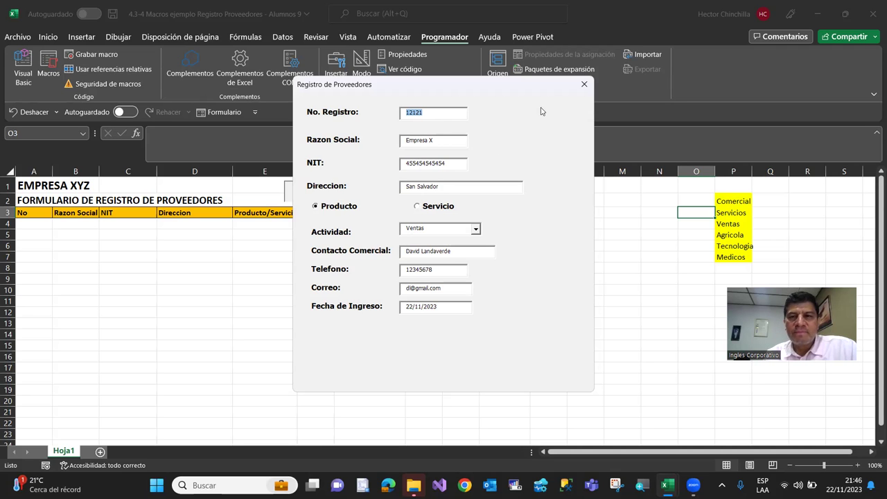
{"action": "left_click", "coordinate": [584, 84]}
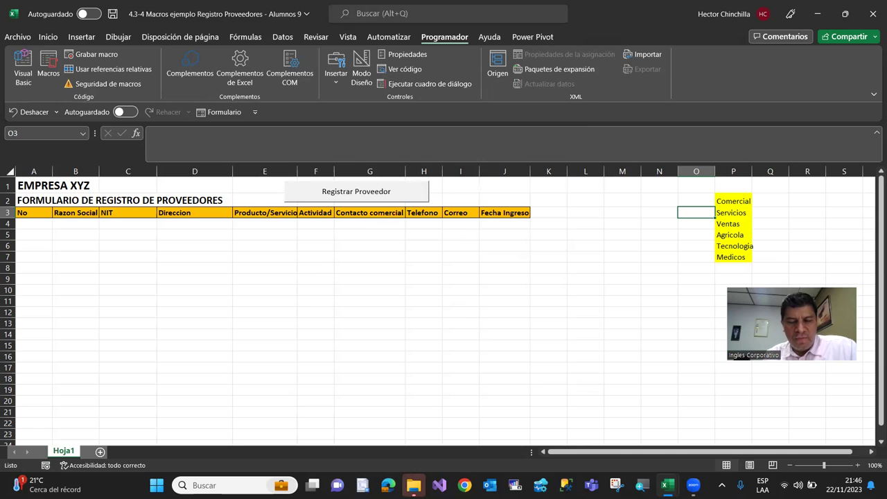
{"action": "mouse_move", "coordinate": [413, 485]}
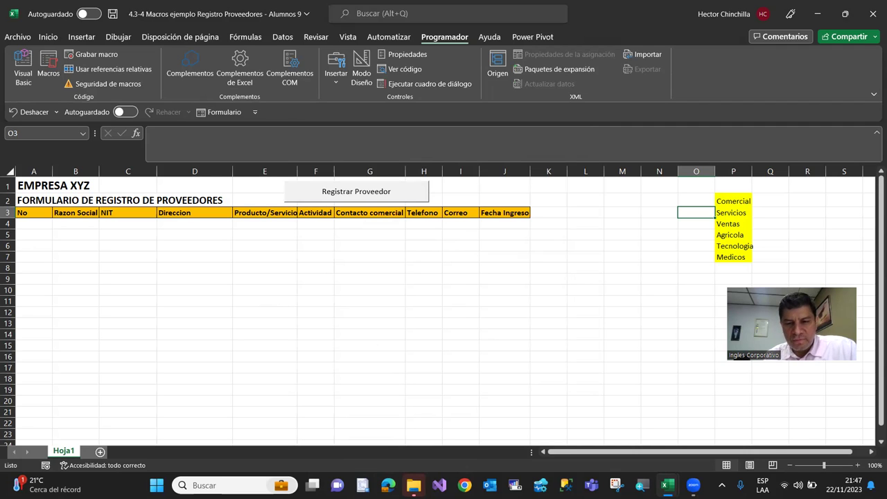
- Navigate from EXCEL AVANZADO ON-LINE up to Curso de EXCEL and open EXCEL BASICO
{"action": "left_click", "coordinate": [413, 485]}
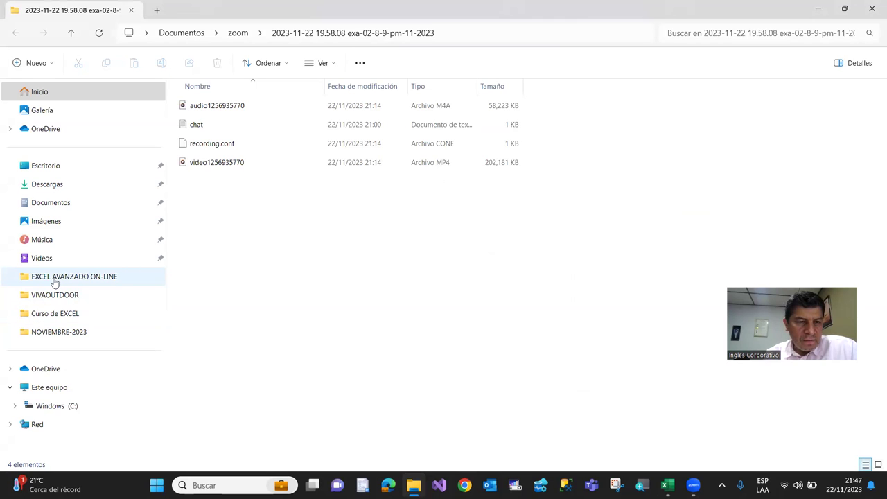
{"action": "left_click", "coordinate": [56, 281]}
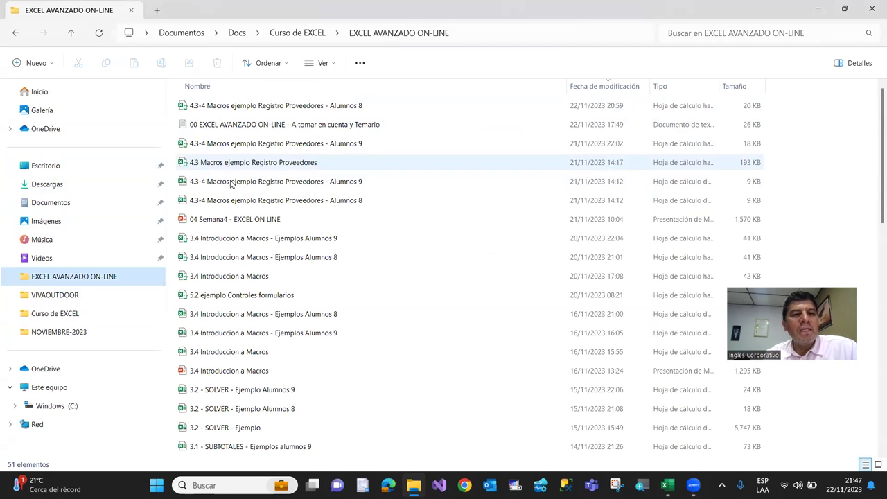
{"action": "left_click", "coordinate": [284, 34]}
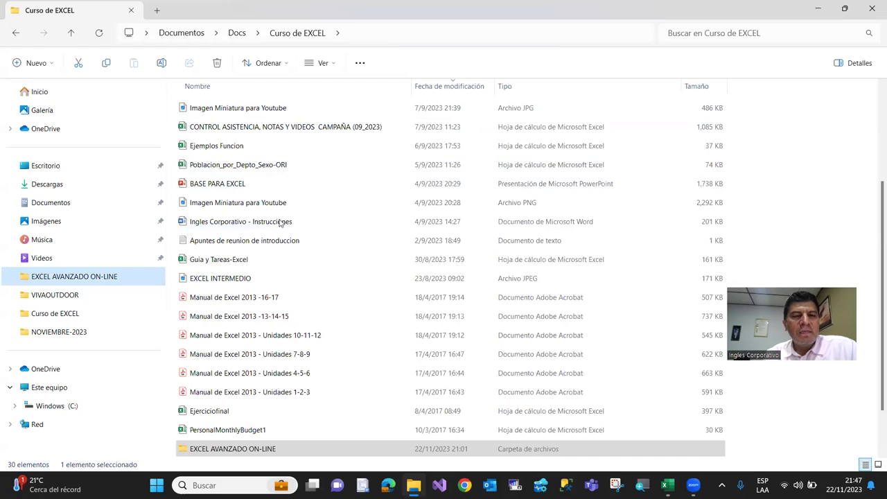
{"action": "scroll", "coordinate": [271, 254], "scroll_direction": "down", "scroll_amount": 2}
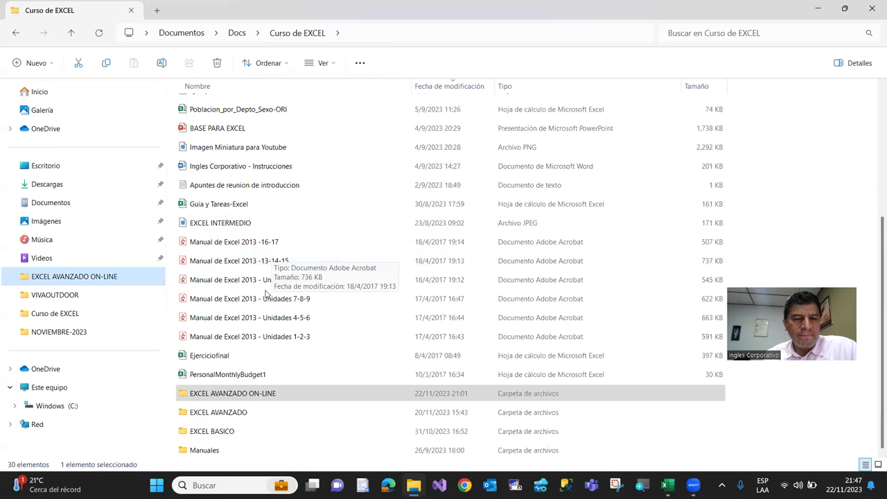
{"action": "double_click", "coordinate": [206, 430]}
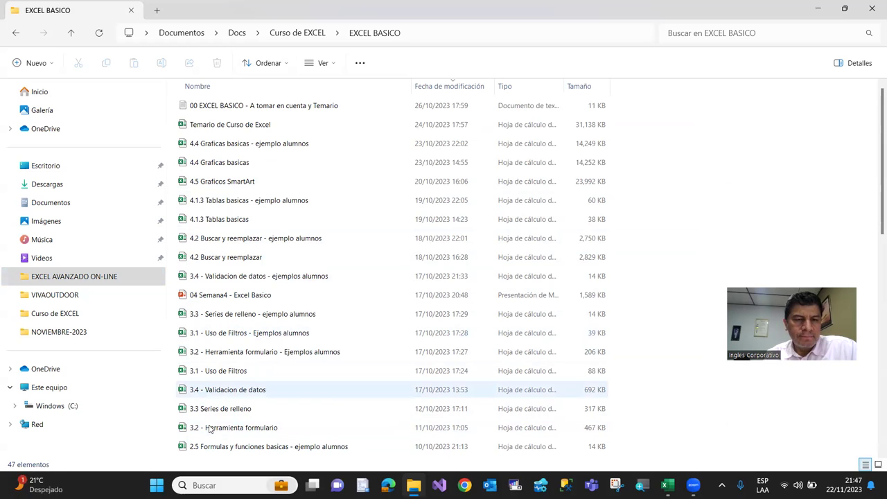
- Scroll through the 47 files listed in the EXCEL BASICO folder
{"action": "scroll", "coordinate": [210, 429], "scroll_direction": "down", "scroll_amount": 1}
{"action": "scroll", "coordinate": [210, 429], "scroll_direction": "down", "scroll_amount": 2}
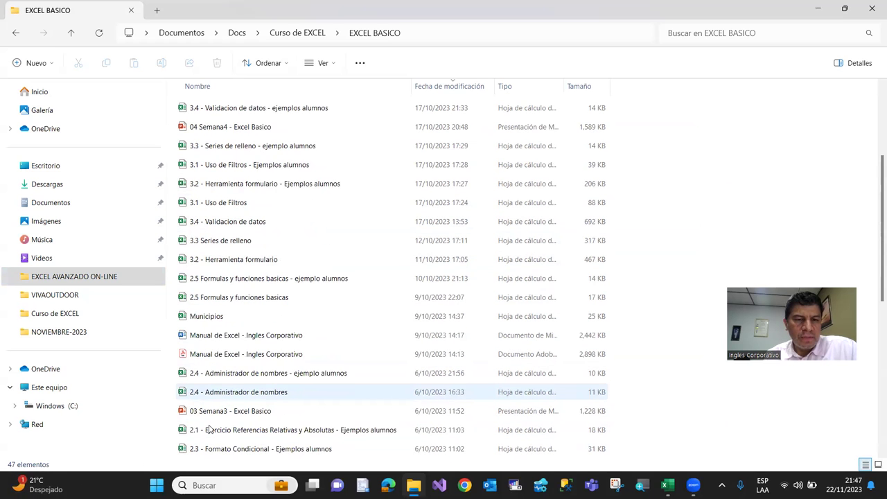
{"action": "scroll", "coordinate": [243, 416], "scroll_direction": "down", "scroll_amount": 1}
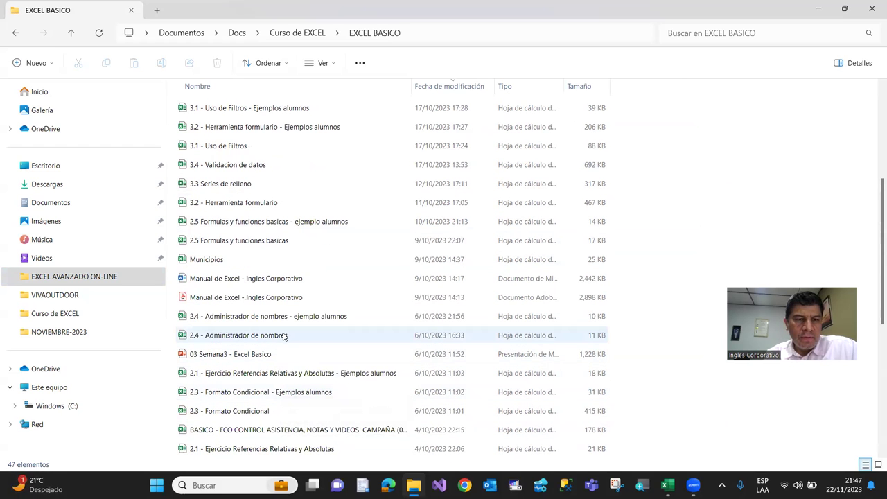
{"action": "scroll", "coordinate": [284, 334], "scroll_direction": "up", "scroll_amount": 4}
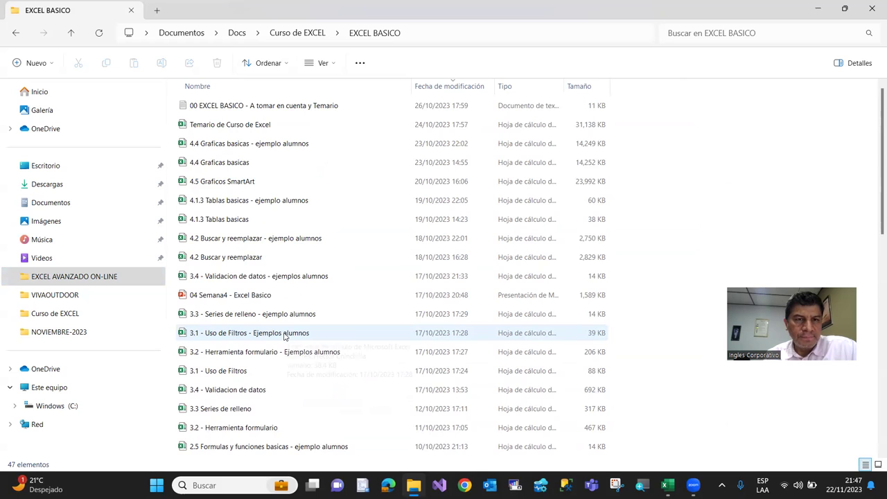
{"action": "scroll", "coordinate": [286, 336], "scroll_direction": "down", "scroll_amount": 3}
{"action": "scroll", "coordinate": [283, 337], "scroll_direction": "down", "scroll_amount": 2}
{"action": "scroll", "coordinate": [285, 314], "scroll_direction": "down", "scroll_amount": 1}
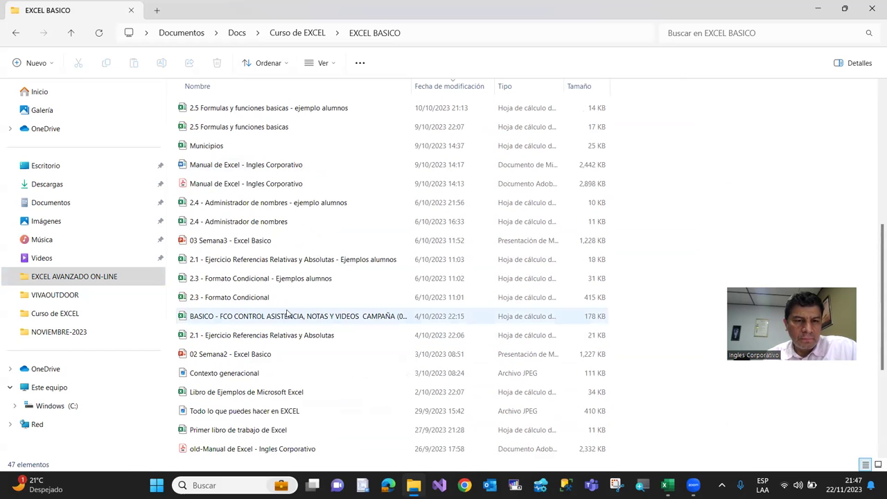
{"action": "scroll", "coordinate": [307, 314], "scroll_direction": "down", "scroll_amount": 1}
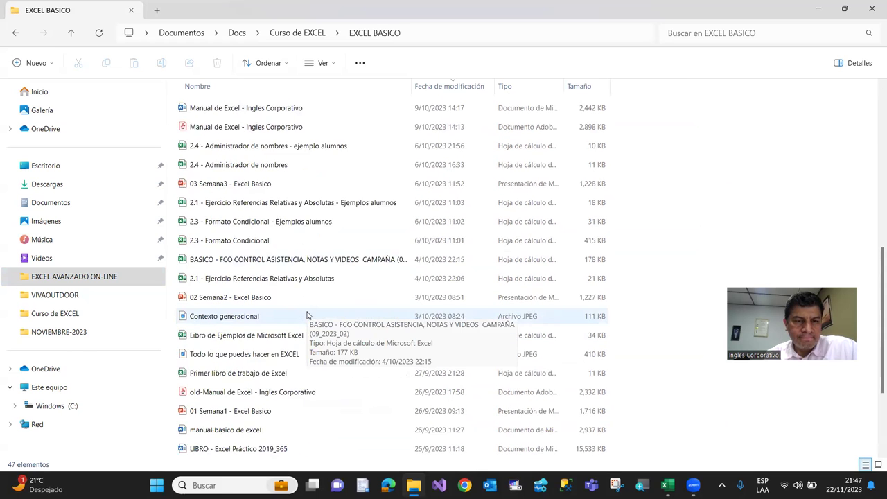
{"action": "scroll", "coordinate": [303, 314], "scroll_direction": "down", "scroll_amount": 2}
{"action": "scroll", "coordinate": [303, 316], "scroll_direction": "up", "scroll_amount": 5}
{"action": "scroll", "coordinate": [303, 316], "scroll_direction": "up", "scroll_amount": 5}
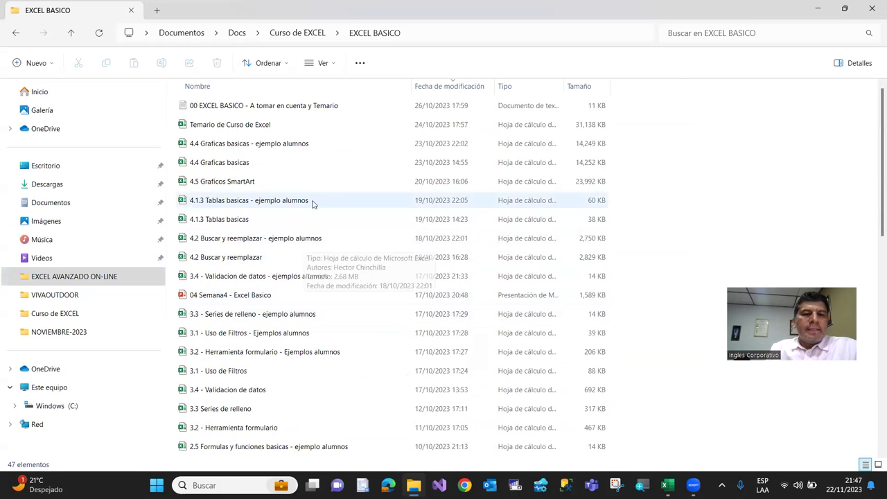
- Open 4.1.3 Tablas basicas and select cells in the Población por Mun y CH table
{"action": "double_click", "coordinate": [184, 222]}
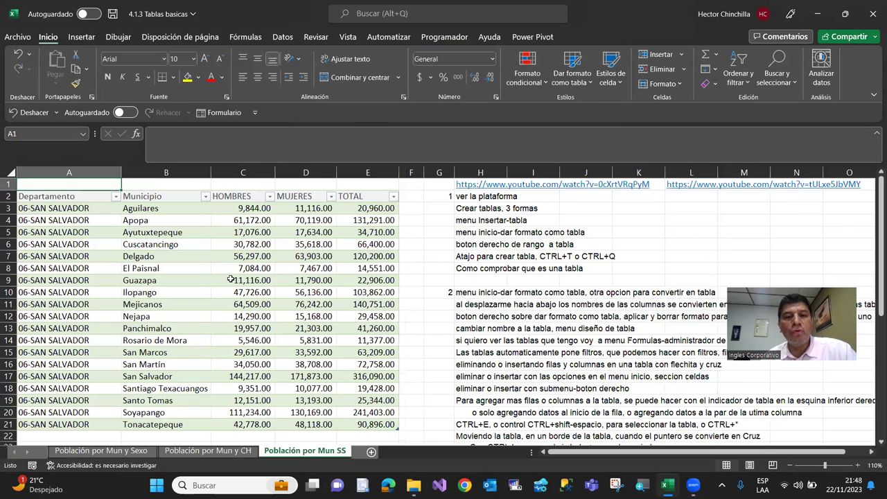
{"action": "left_click", "coordinate": [133, 455]}
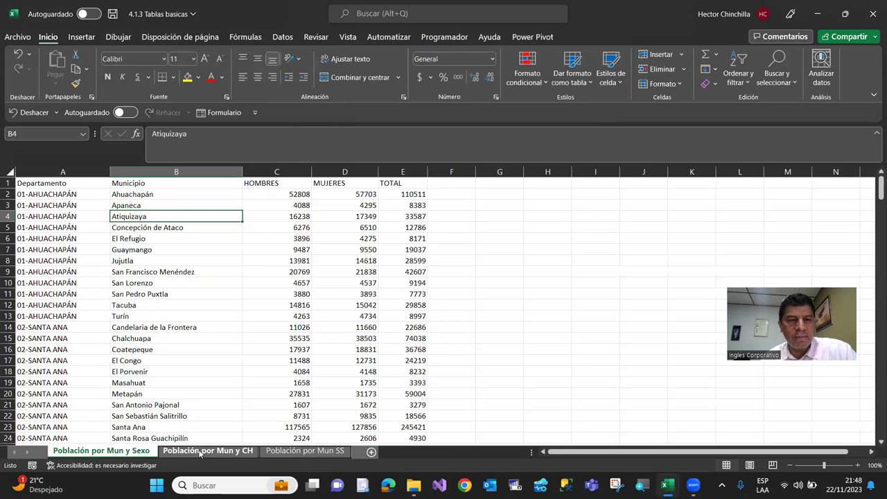
{"action": "left_click", "coordinate": [201, 451]}
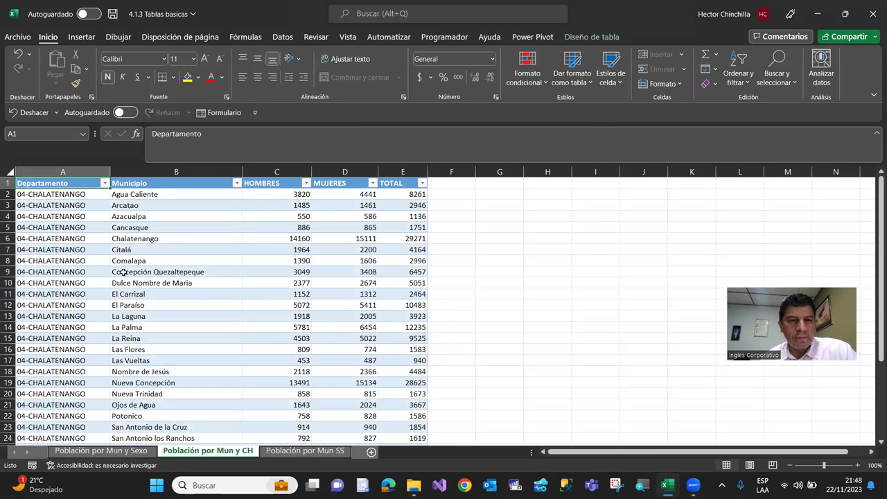
{"action": "left_click", "coordinate": [122, 238]}
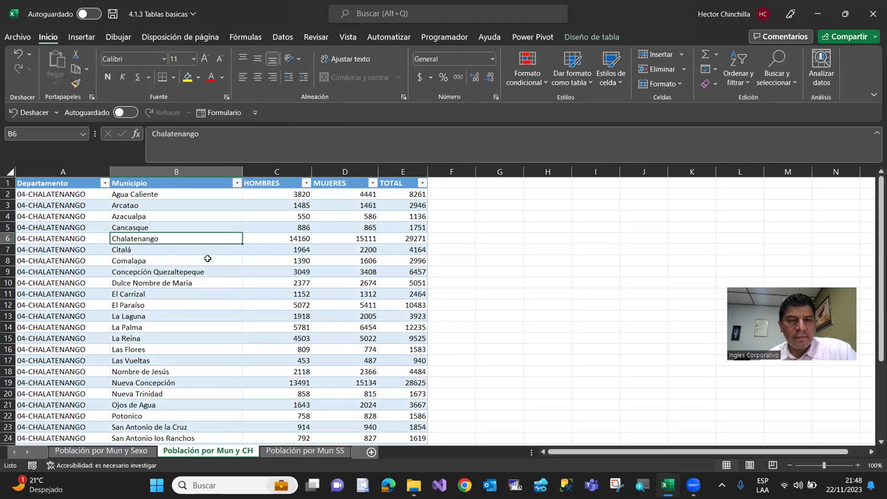
{"action": "left_click", "coordinate": [298, 264]}
{"action": "scroll", "coordinate": [257, 300], "scroll_direction": "down", "scroll_amount": 3}
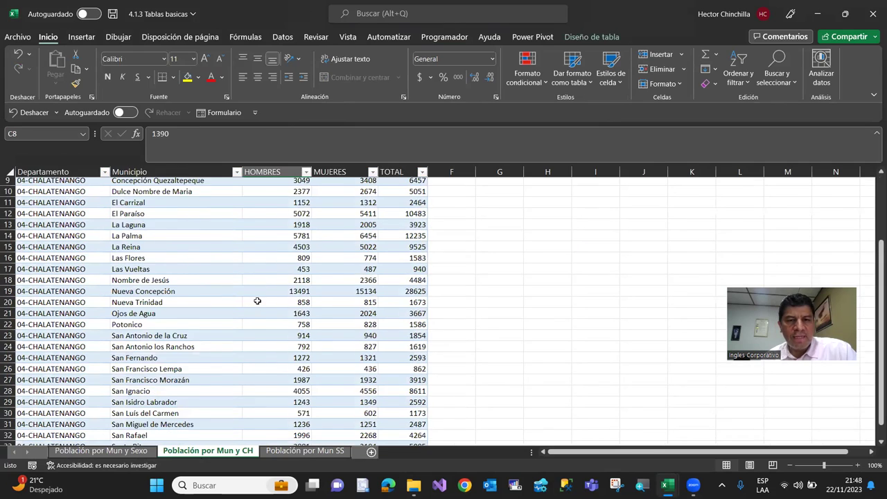
{"action": "scroll", "coordinate": [257, 300], "scroll_direction": "up", "scroll_amount": 3}
{"action": "left_click", "coordinate": [193, 223]}
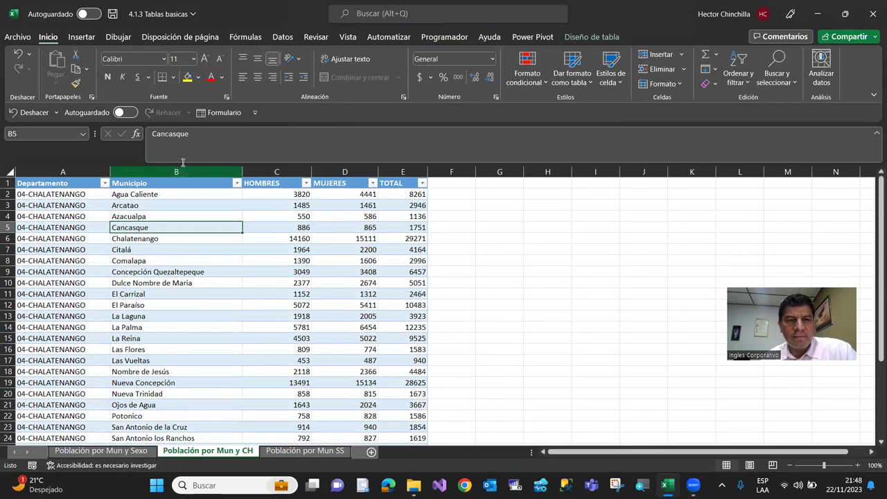
- Open and close the record form, then select municipality cells like Azacualpa, Citalá and La Laguna
{"action": "left_click", "coordinate": [215, 113]}
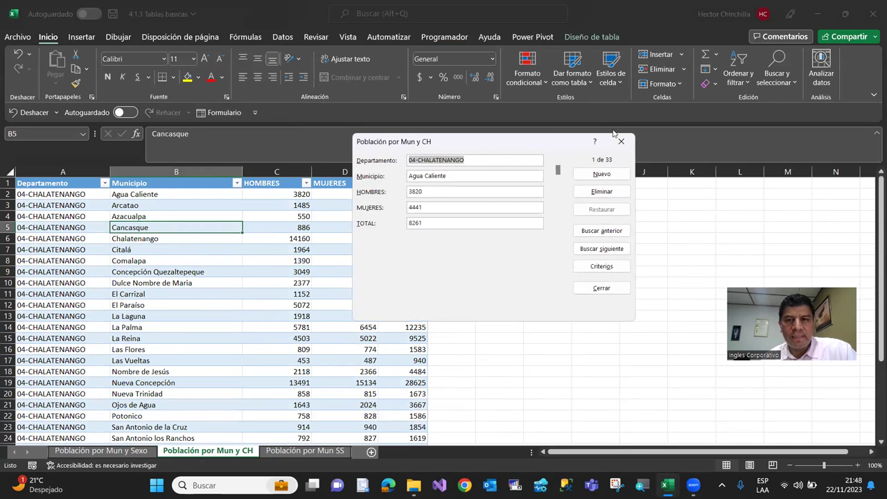
{"action": "left_click", "coordinate": [621, 141]}
{"action": "left_click", "coordinate": [129, 257]}
{"action": "left_click", "coordinate": [67, 208]}
{"action": "left_click", "coordinate": [190, 217]}
{"action": "left_click", "coordinate": [186, 270]}
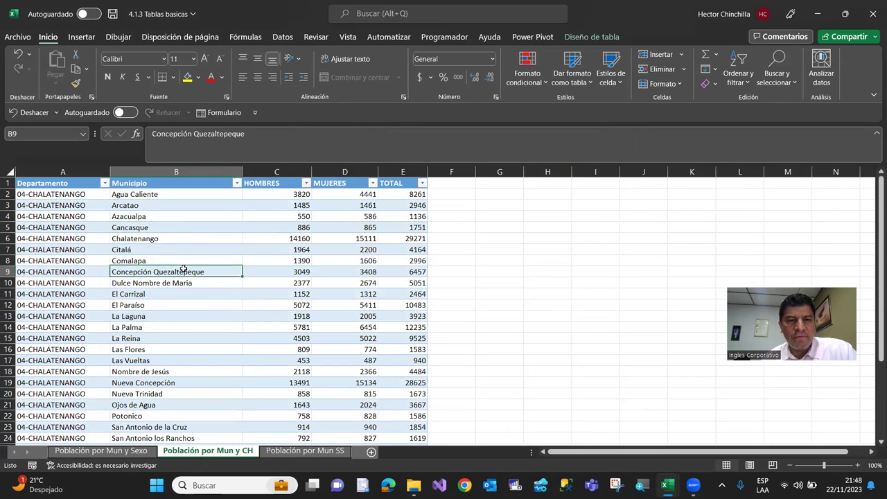
{"action": "left_click", "coordinate": [119, 251]}
{"action": "left_click", "coordinate": [196, 316]}
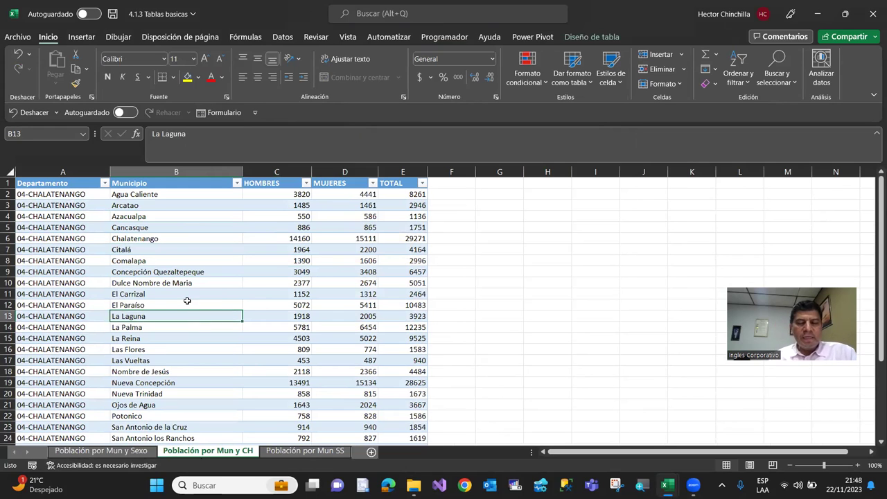
{"action": "left_click", "coordinate": [158, 248]}
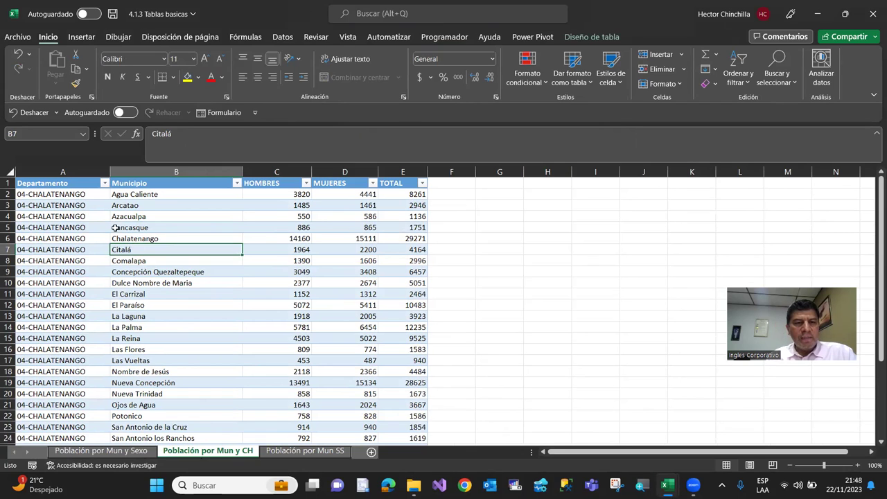
{"action": "left_click", "coordinate": [115, 218]}
{"action": "left_click", "coordinate": [179, 251]}
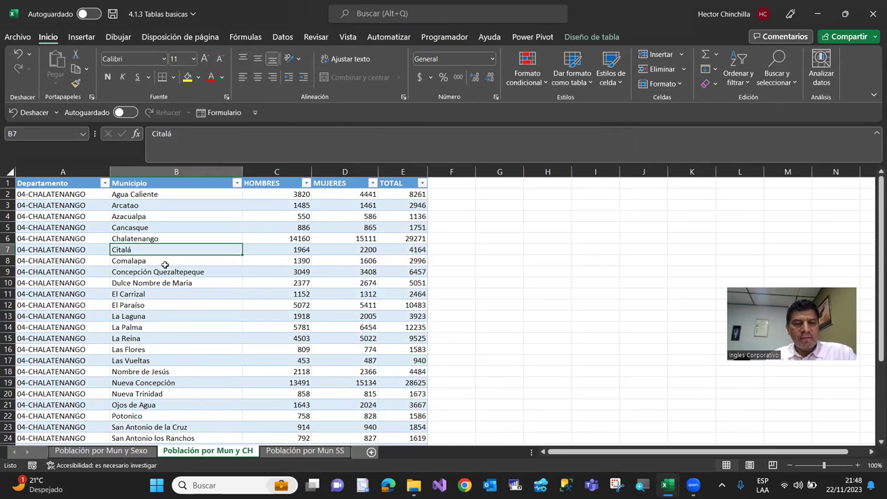
{"action": "left_click", "coordinate": [155, 228]}
{"action": "left_click", "coordinate": [170, 214]}
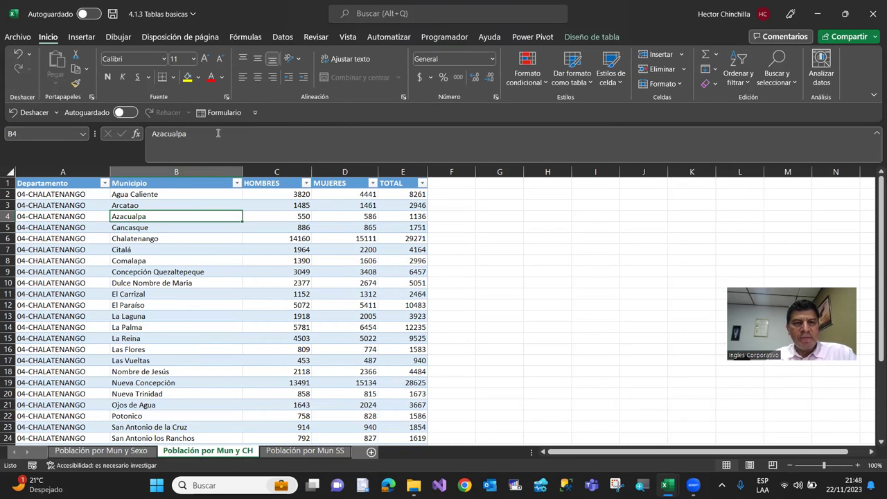
{"action": "left_click", "coordinate": [220, 120]}
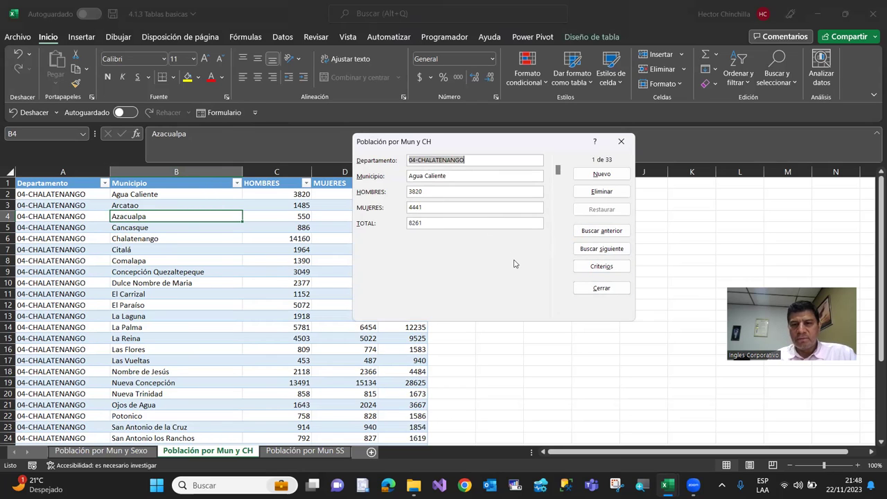
{"action": "scroll", "coordinate": [506, 278], "scroll_direction": "down", "scroll_amount": 1}
{"action": "scroll", "coordinate": [506, 271], "scroll_direction": "down", "scroll_amount": 1}
{"action": "scroll", "coordinate": [503, 271], "scroll_direction": "down", "scroll_amount": 1}
{"action": "scroll", "coordinate": [492, 271], "scroll_direction": "down", "scroll_amount": 1}
{"action": "scroll", "coordinate": [487, 270], "scroll_direction": "down", "scroll_amount": 2}
{"action": "scroll", "coordinate": [488, 271], "scroll_direction": "down", "scroll_amount": 1}
{"action": "scroll", "coordinate": [488, 270], "scroll_direction": "down", "scroll_amount": 1}
{"action": "scroll", "coordinate": [487, 271], "scroll_direction": "down", "scroll_amount": 1}
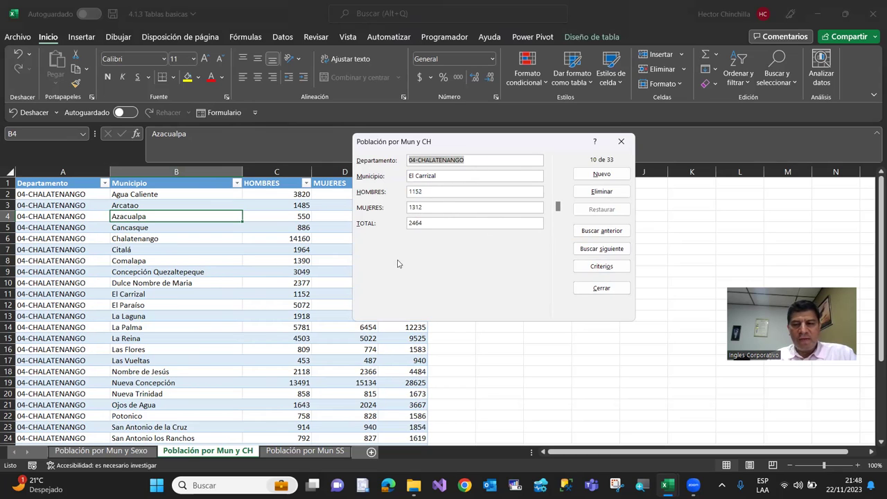
{"action": "scroll", "coordinate": [406, 233], "scroll_direction": "down", "scroll_amount": 1}
{"action": "scroll", "coordinate": [437, 229], "scroll_direction": "down", "scroll_amount": 1}
{"action": "scroll", "coordinate": [453, 245], "scroll_direction": "down", "scroll_amount": 1}
{"action": "scroll", "coordinate": [409, 260], "scroll_direction": "down", "scroll_amount": 1}
{"action": "scroll", "coordinate": [407, 258], "scroll_direction": "down", "scroll_amount": 1}
{"action": "scroll", "coordinate": [406, 257], "scroll_direction": "down", "scroll_amount": 2}
{"action": "scroll", "coordinate": [407, 257], "scroll_direction": "down", "scroll_amount": 1}
{"action": "scroll", "coordinate": [406, 257], "scroll_direction": "down", "scroll_amount": 2}
{"action": "scroll", "coordinate": [406, 257], "scroll_direction": "down", "scroll_amount": 2}
{"action": "scroll", "coordinate": [407, 257], "scroll_direction": "down", "scroll_amount": 1}
{"action": "scroll", "coordinate": [406, 257], "scroll_direction": "down", "scroll_amount": 2}
{"action": "scroll", "coordinate": [406, 257], "scroll_direction": "down", "scroll_amount": 1}
{"action": "scroll", "coordinate": [406, 258], "scroll_direction": "down", "scroll_amount": 1}
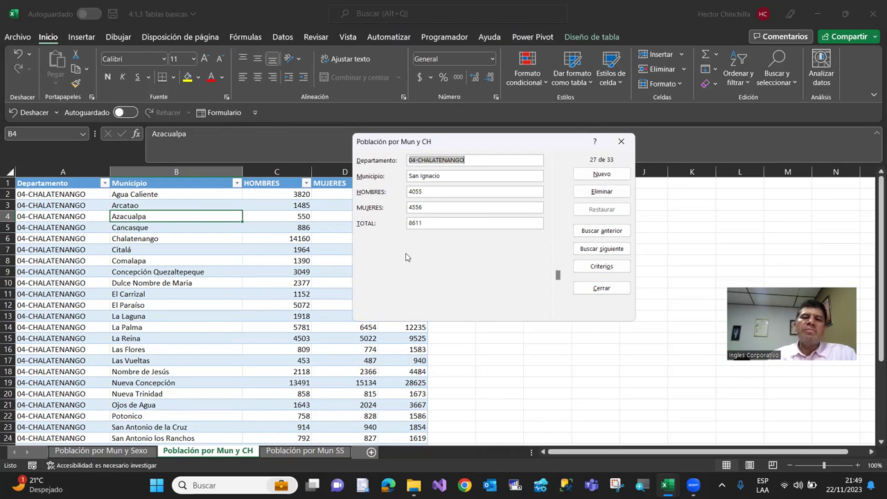
{"action": "left_click", "coordinate": [622, 141]}
{"action": "left_click", "coordinate": [211, 252]}
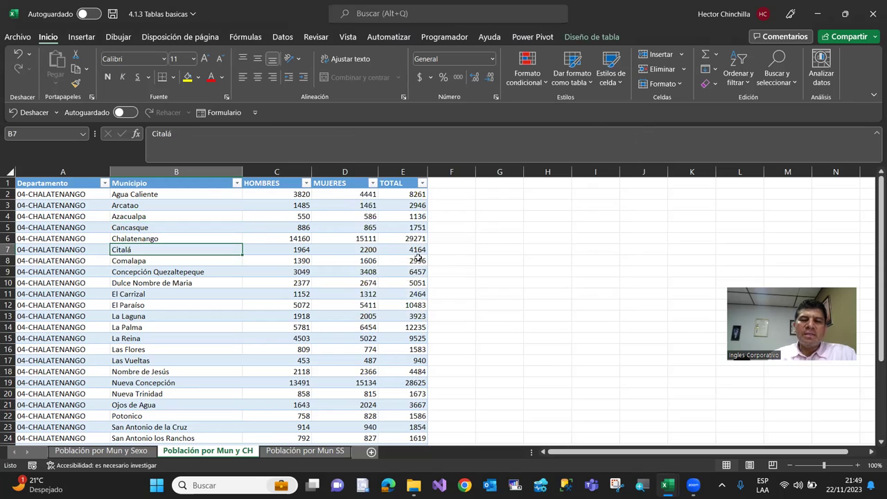
- After range warnings from empty cells G5–G7, open the record form from table cell C7
{"action": "left_click", "coordinate": [510, 239]}
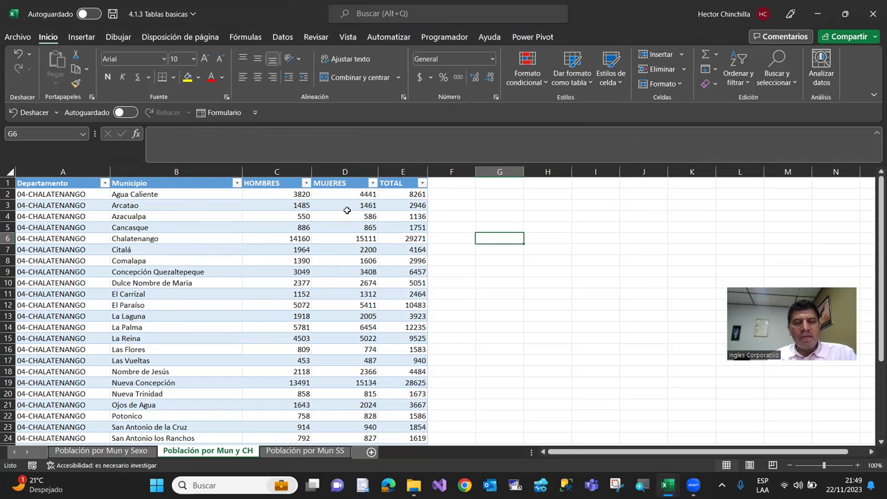
{"action": "left_click", "coordinate": [222, 116]}
{"action": "left_click", "coordinate": [463, 273]}
{"action": "left_click", "coordinate": [472, 261]}
{"action": "left_click", "coordinate": [502, 247]}
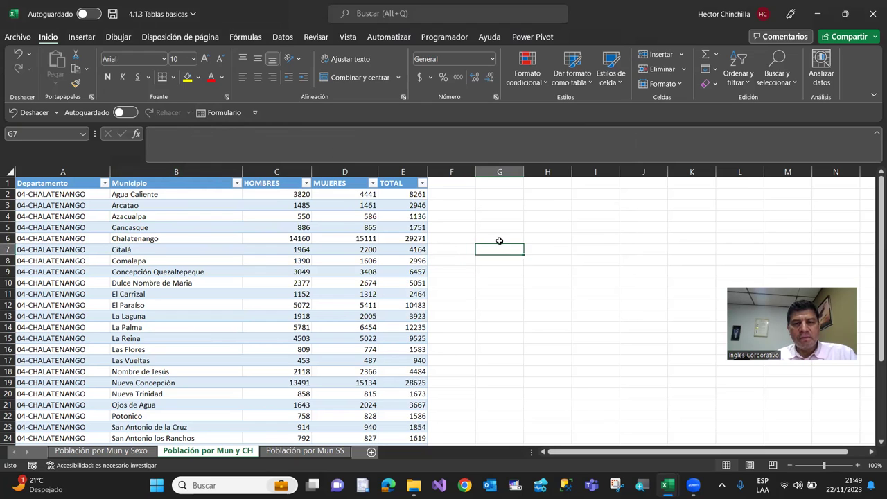
{"action": "left_click", "coordinate": [489, 226]}
{"action": "left_click", "coordinate": [499, 247]}
{"action": "left_click", "coordinate": [223, 112]}
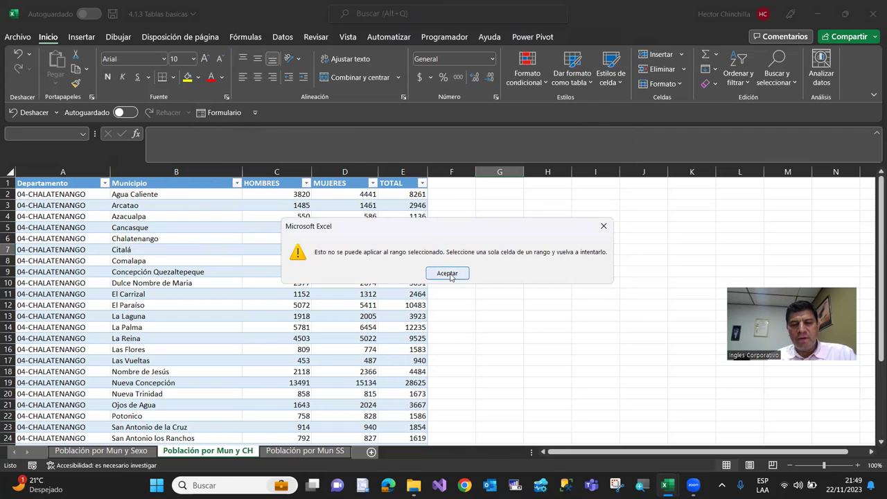
{"action": "left_click", "coordinate": [447, 273]}
{"action": "left_click", "coordinate": [266, 249]}
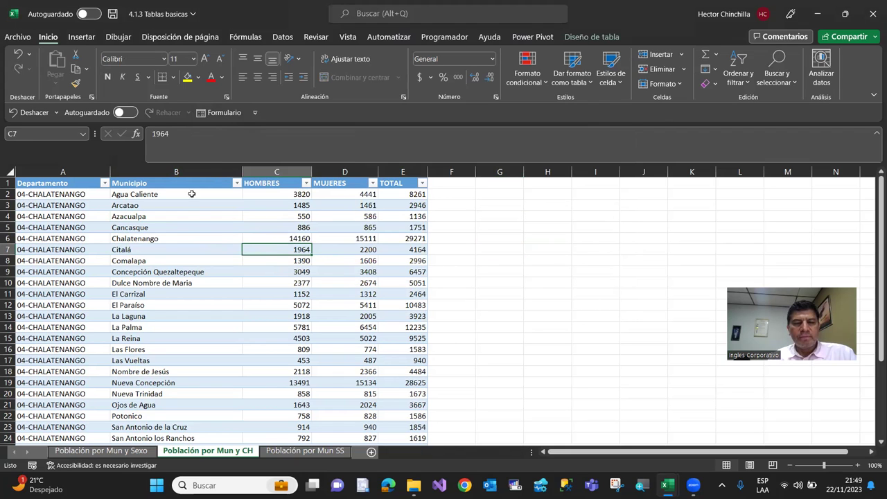
{"action": "left_click", "coordinate": [222, 113]}
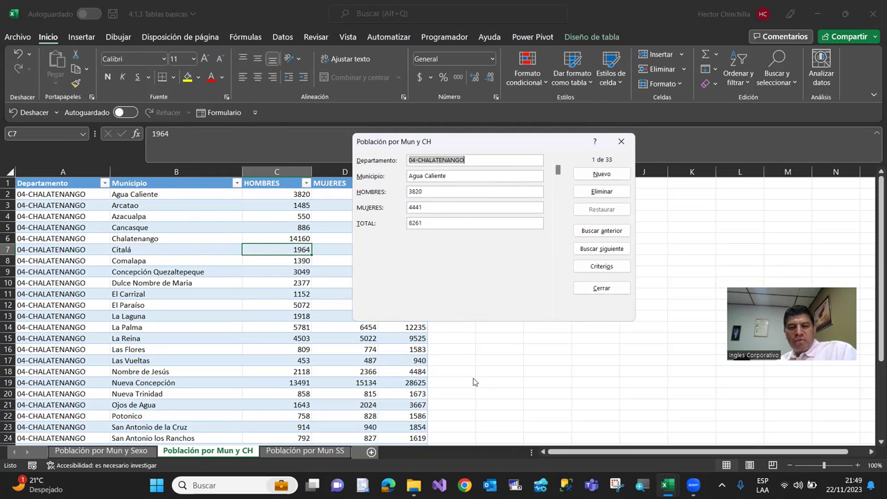
- Close the population data form and the 4.1.3 Tablas basicas workbook without saving
{"action": "mouse_move", "coordinate": [666, 485]}
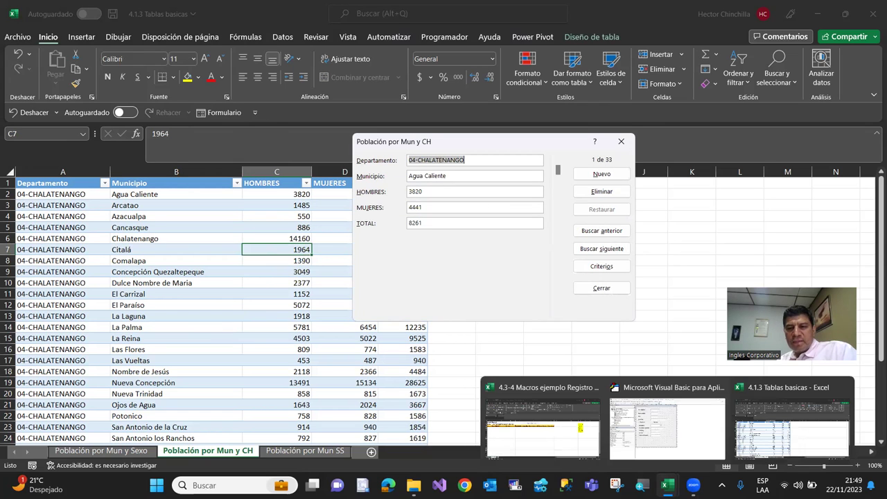
{"action": "left_click", "coordinate": [672, 441]}
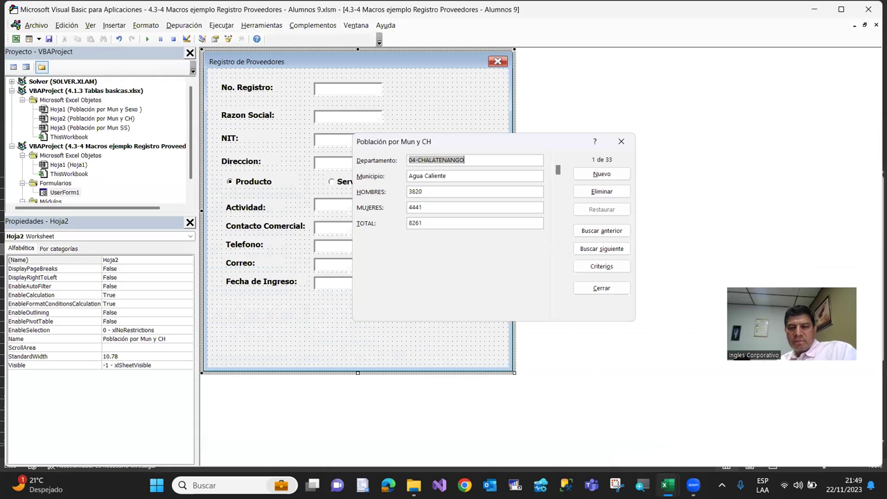
{"action": "mouse_move", "coordinate": [666, 486]}
{"action": "left_click", "coordinate": [793, 416]}
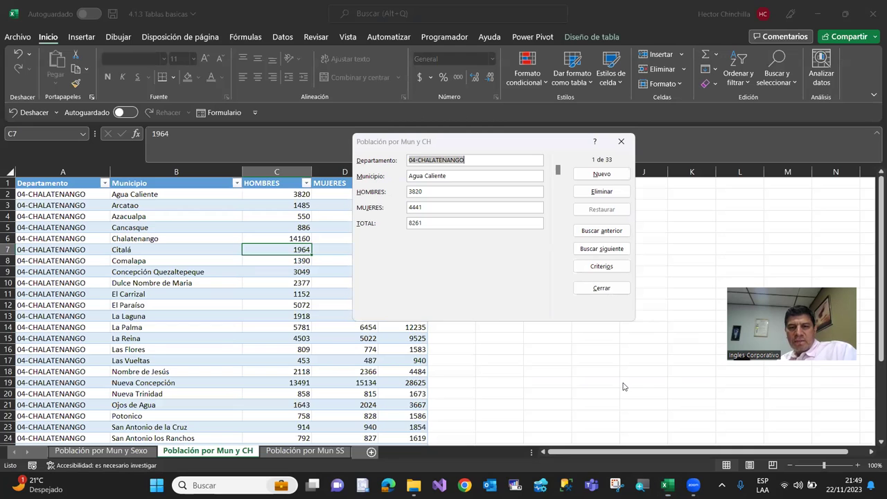
{"action": "left_click", "coordinate": [594, 289]}
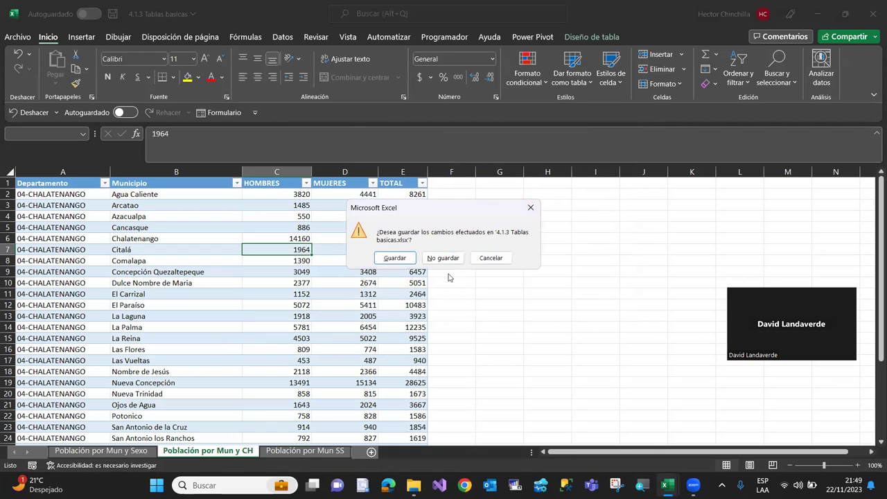
{"action": "left_click", "coordinate": [443, 258]}
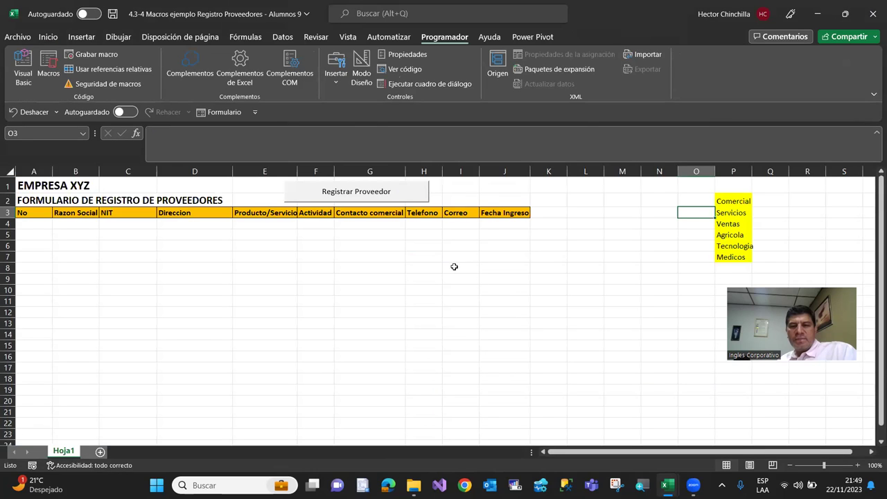
{"action": "left_click", "coordinate": [423, 258]}
{"action": "left_click", "coordinate": [302, 260]}
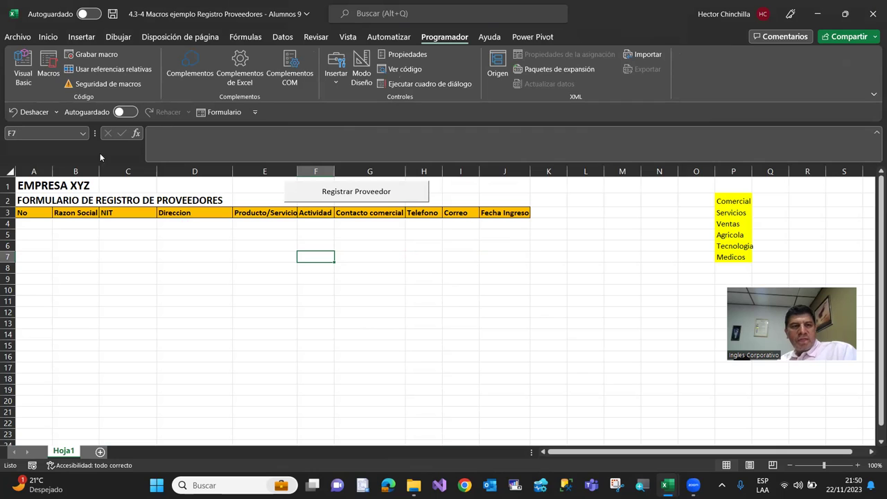
{"action": "left_click", "coordinate": [376, 191]}
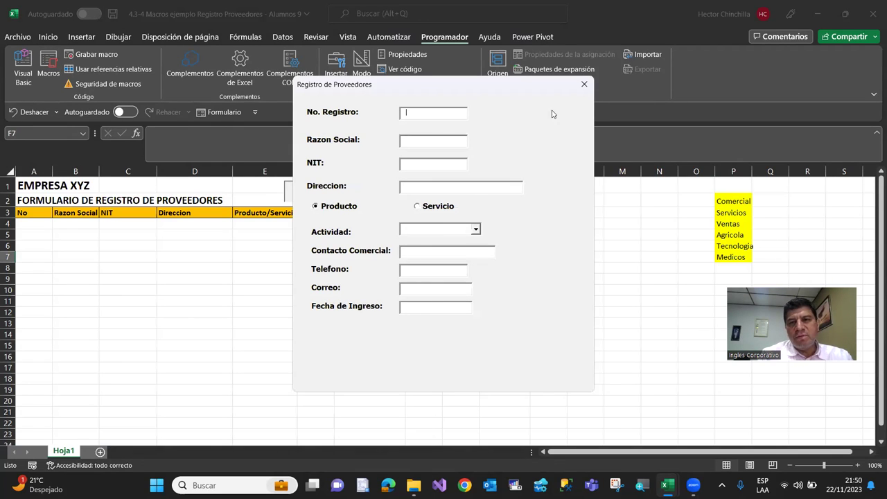
{"action": "left_click", "coordinate": [584, 86]}
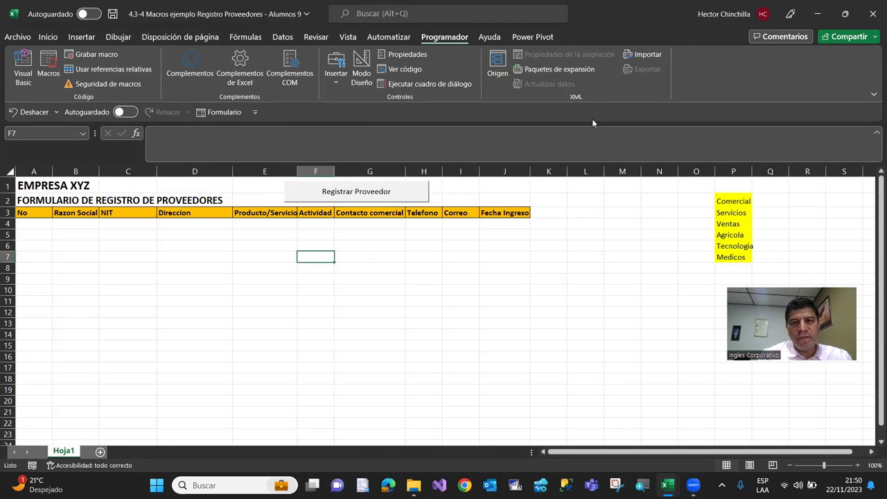
{"action": "left_click", "coordinate": [176, 244]}
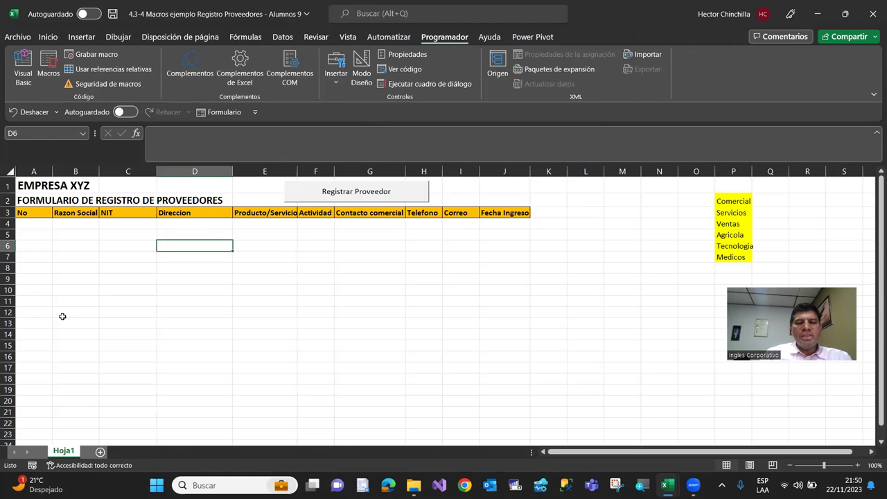
{"action": "left_click", "coordinate": [57, 198]}
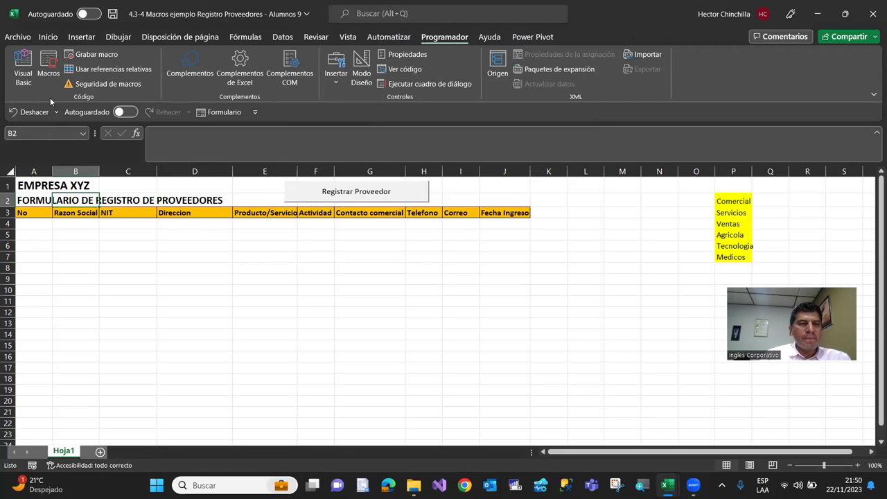
{"action": "left_click", "coordinate": [24, 74]}
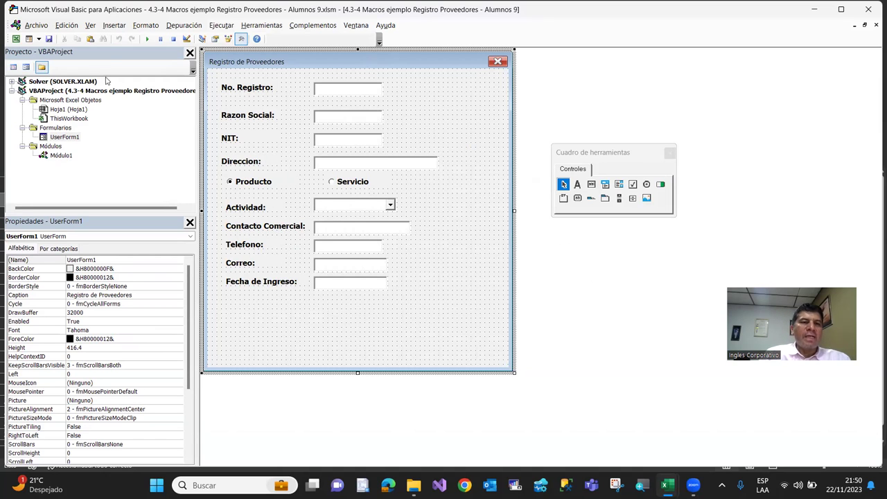
{"action": "left_click", "coordinate": [15, 39]}
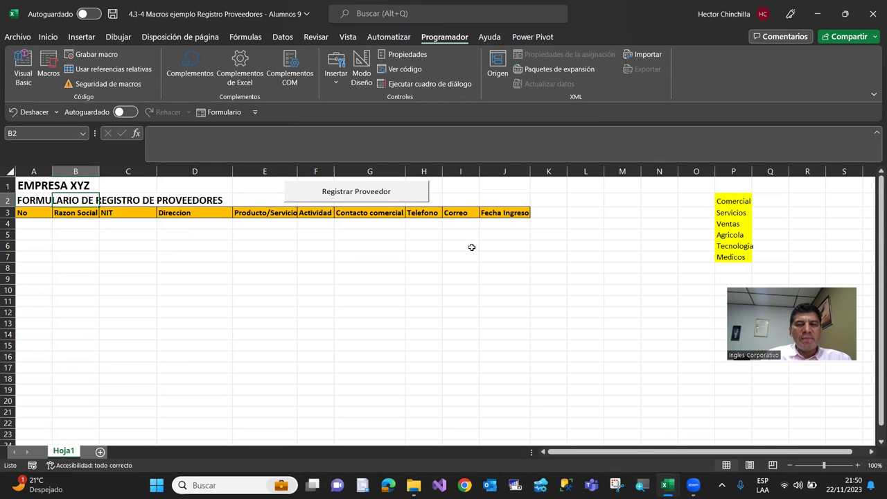
- Open the Registro de Proveedores UserForm1 design in the VBA editor and nudge the Toolbox into place
{"action": "left_click", "coordinate": [24, 74]}
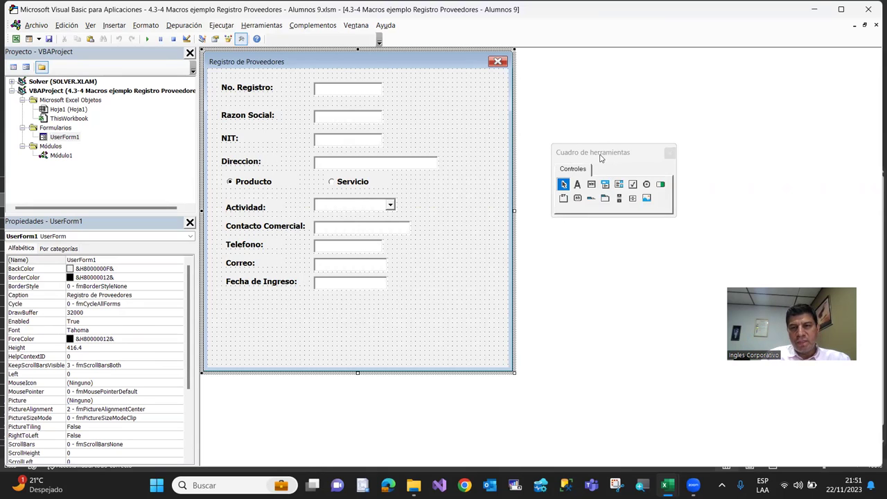
{"action": "left_click_drag", "start_coordinate": [601, 158], "coordinate": [599, 149]}
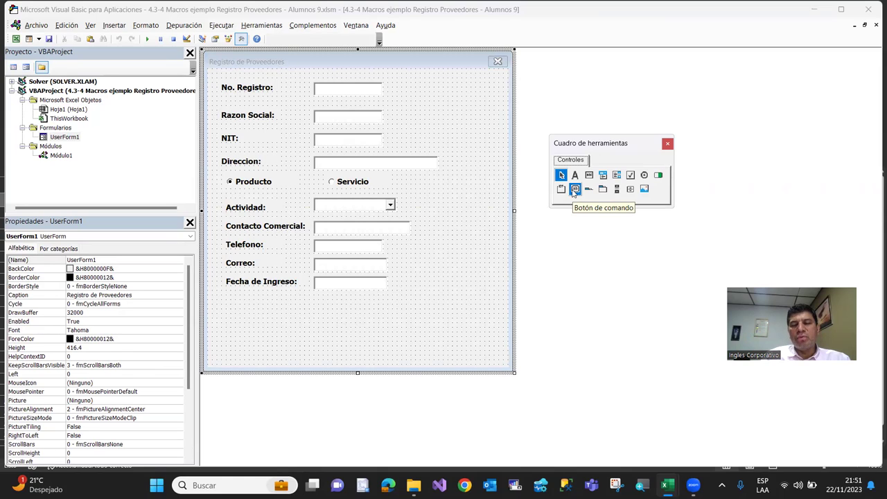
- Draw CommandButton1, CommandButton2 and CommandButton3 side by side beneath the Fecha de Ingreso field
{"action": "left_click", "coordinate": [574, 190]}
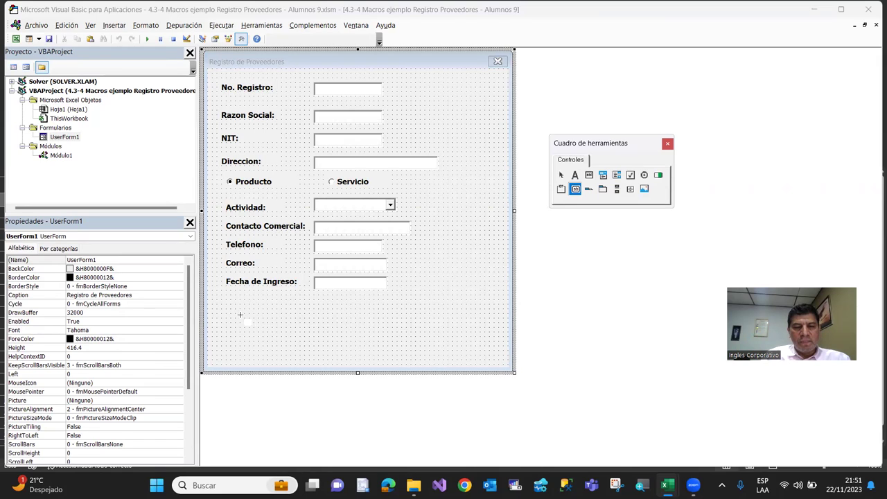
{"action": "left_click_drag", "start_coordinate": [240, 316], "coordinate": [314, 331]}
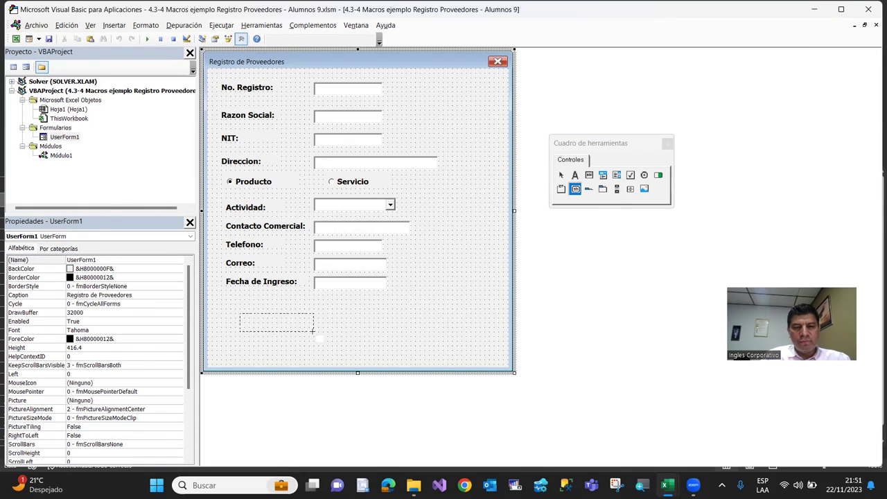
{"action": "left_click_drag", "start_coordinate": [313, 331], "coordinate": [316, 333]}
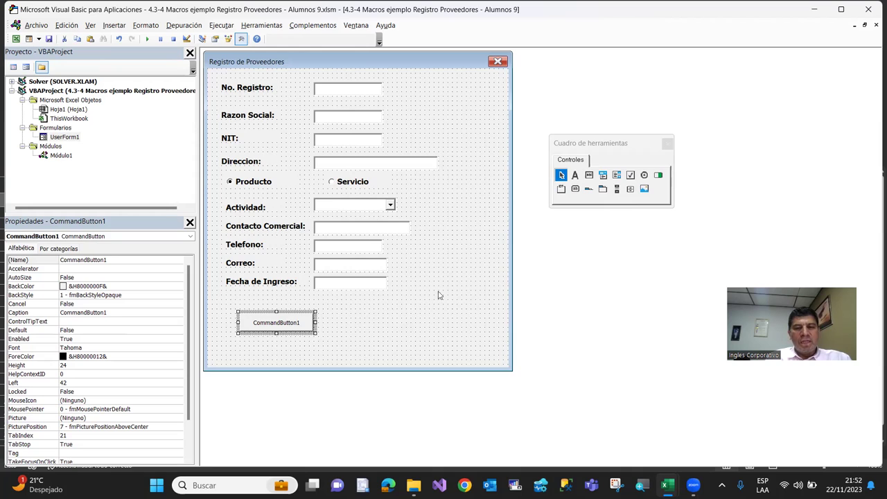
{"action": "left_click", "coordinate": [352, 327]}
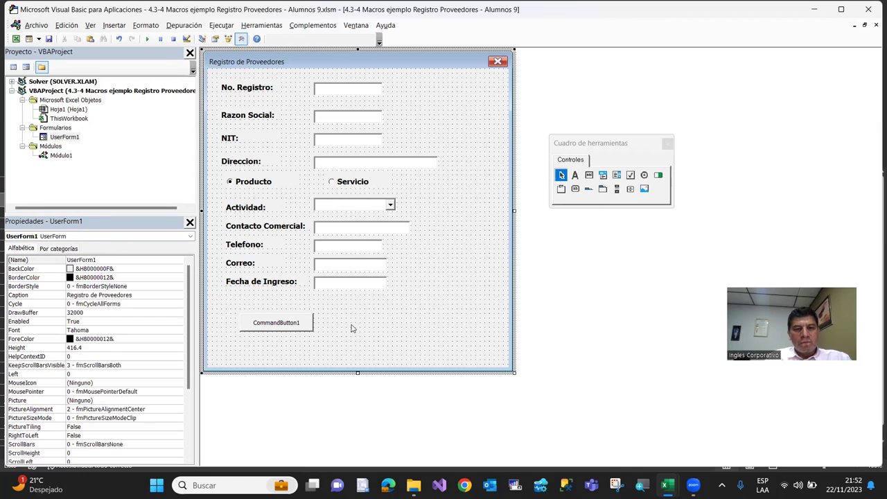
{"action": "left_click", "coordinate": [575, 189]}
{"action": "left_click_drag", "start_coordinate": [337, 314], "coordinate": [409, 329]}
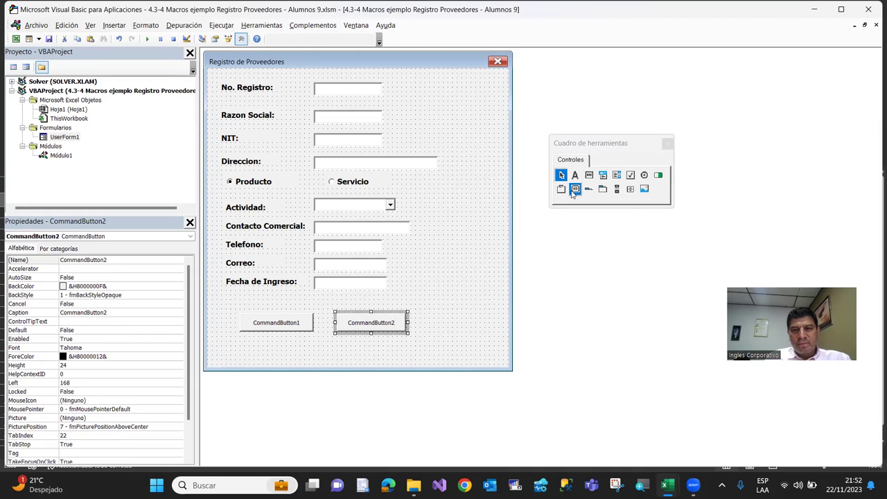
{"action": "left_click", "coordinate": [575, 189]}
{"action": "left_click_drag", "start_coordinate": [425, 314], "coordinate": [489, 332]}
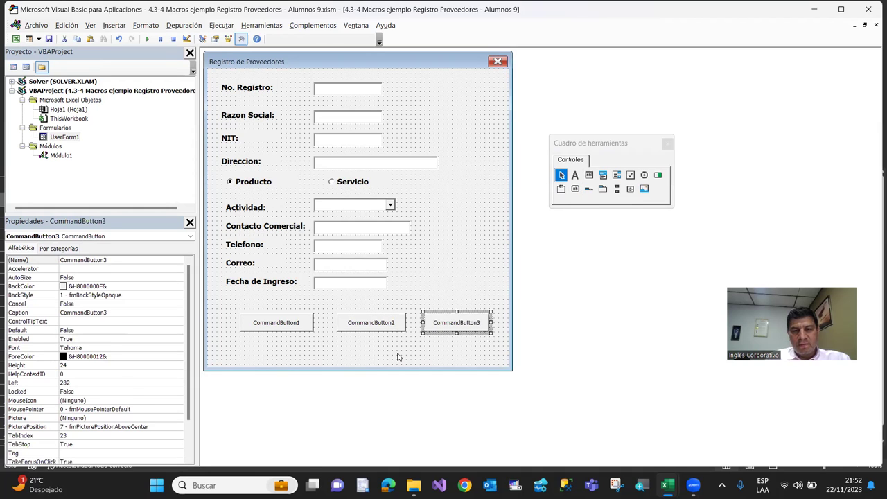
{"action": "left_click", "coordinate": [397, 357]}
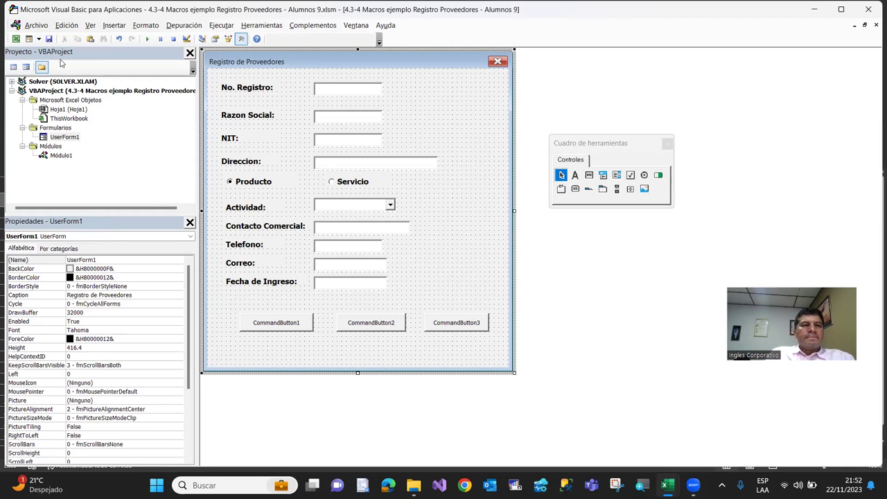
- Run the form from Registrar Proveedor in Excel, try each of the three buttons, then close it
{"action": "left_click", "coordinate": [16, 40]}
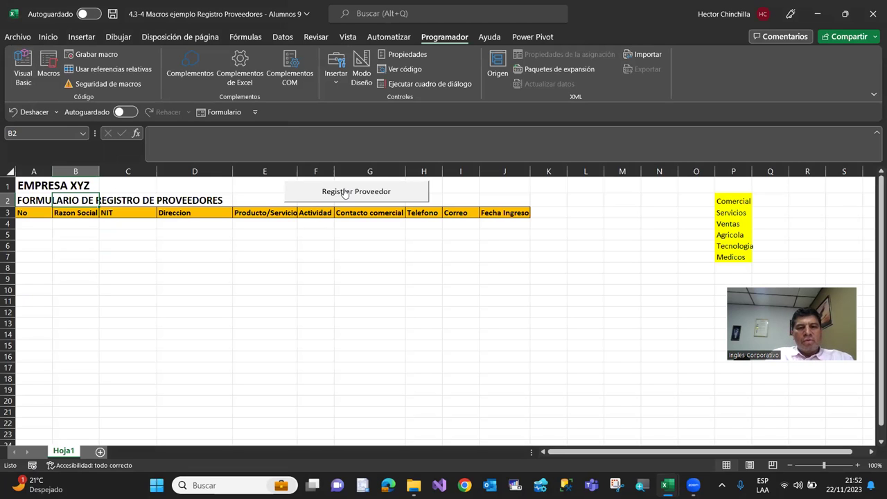
{"action": "left_click", "coordinate": [345, 192]}
{"action": "left_click", "coordinate": [368, 350]}
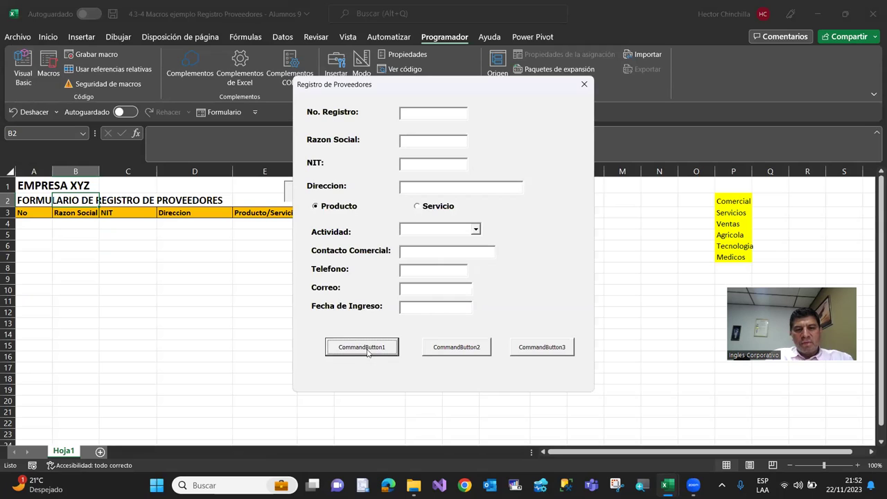
{"action": "left_click", "coordinate": [368, 353]}
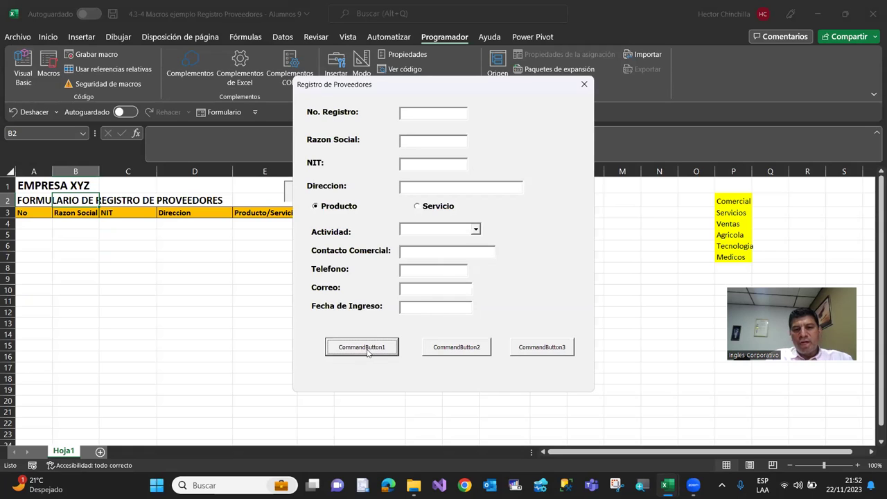
{"action": "left_click", "coordinate": [438, 350]}
{"action": "left_click", "coordinate": [542, 352]}
{"action": "left_click", "coordinate": [382, 352]}
{"action": "left_click_drag", "start_coordinate": [422, 91], "coordinate": [568, 89]}
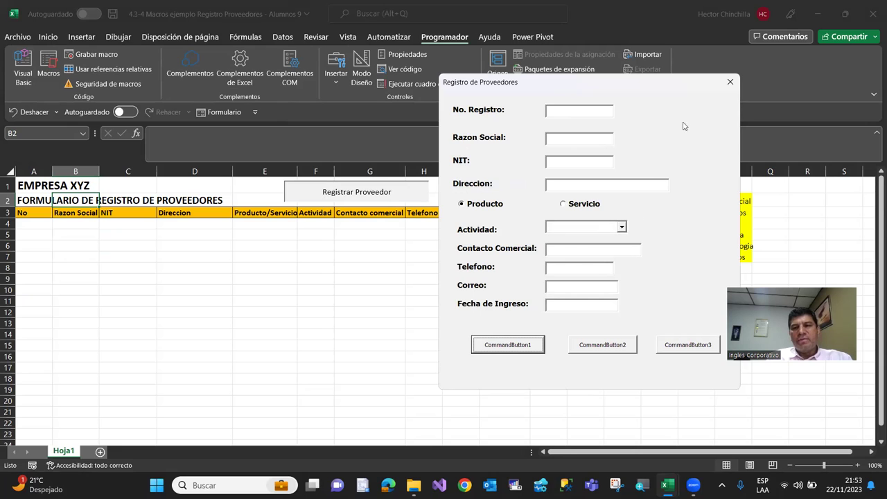
{"action": "left_click", "coordinate": [730, 82]}
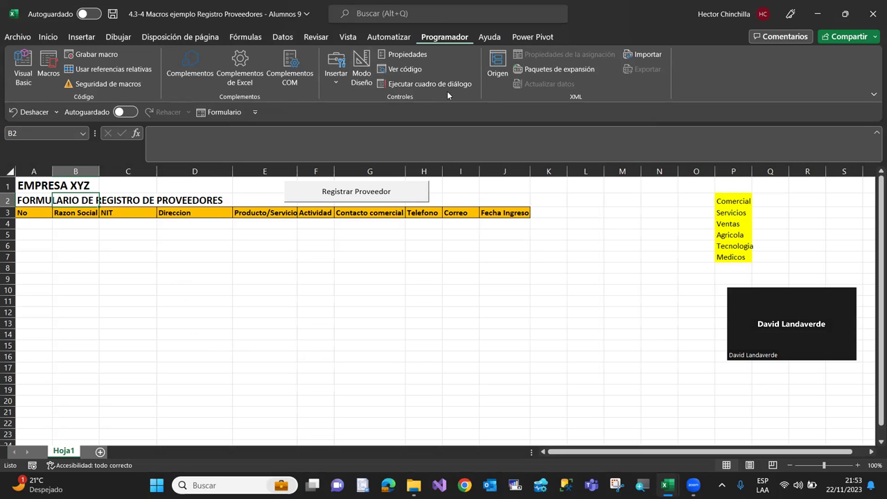
- Browse the Insertar controls list, select cell F8, then return to the UserForm1 designer in Visual Basic
{"action": "left_click", "coordinate": [333, 86]}
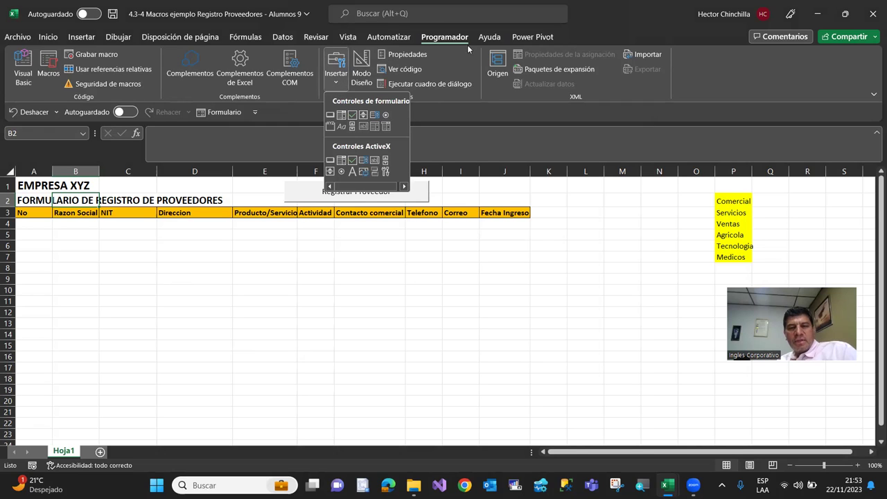
{"action": "left_click", "coordinate": [508, 142]}
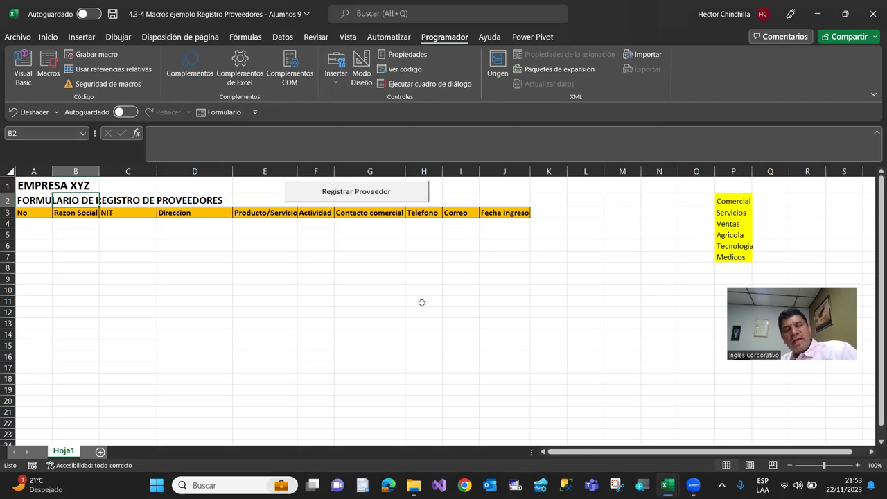
{"action": "left_click", "coordinate": [336, 83]}
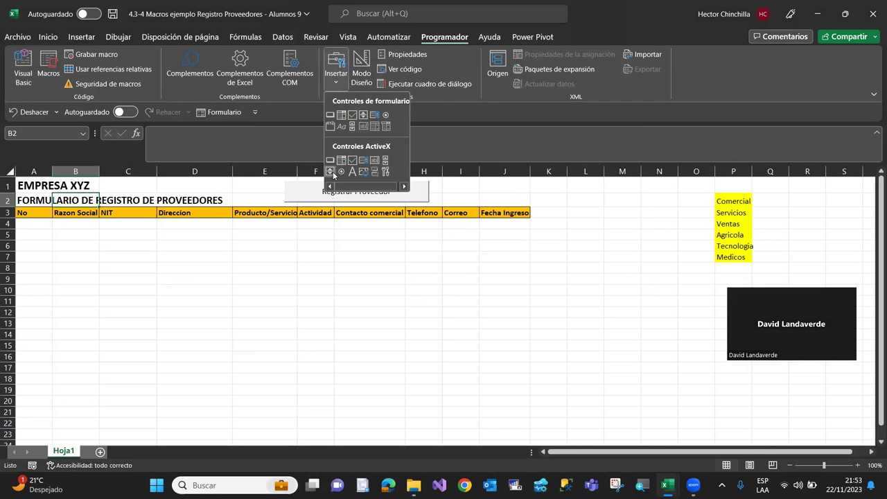
{"action": "left_click", "coordinate": [516, 250]}
{"action": "left_click", "coordinate": [332, 268]}
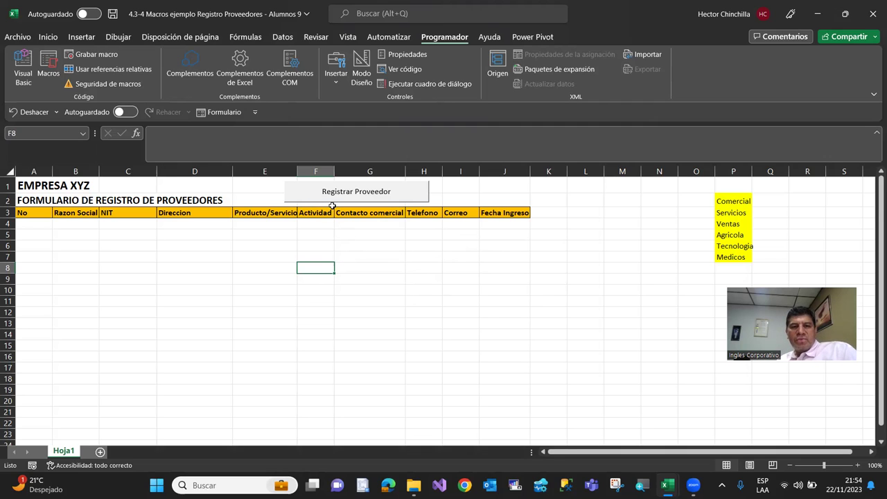
{"action": "left_click", "coordinate": [22, 69]}
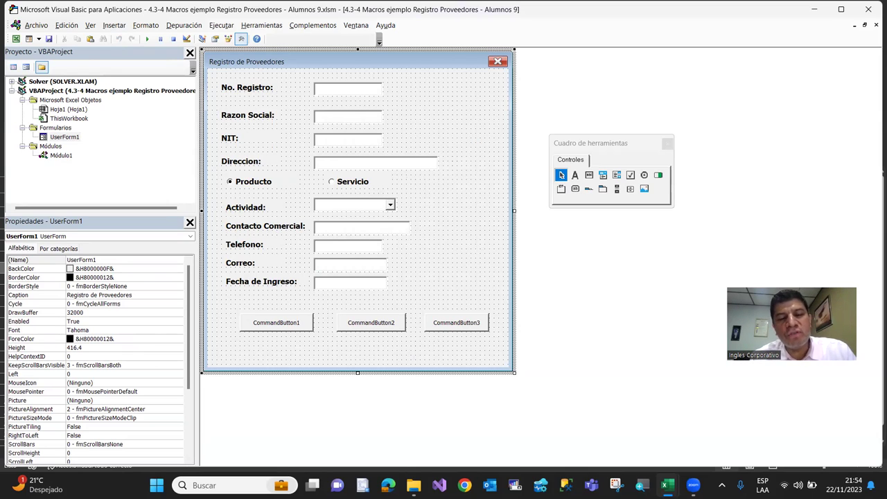
- Select CommandButton1 and set its Caption to Aceptar
{"action": "left_click", "coordinate": [367, 331]}
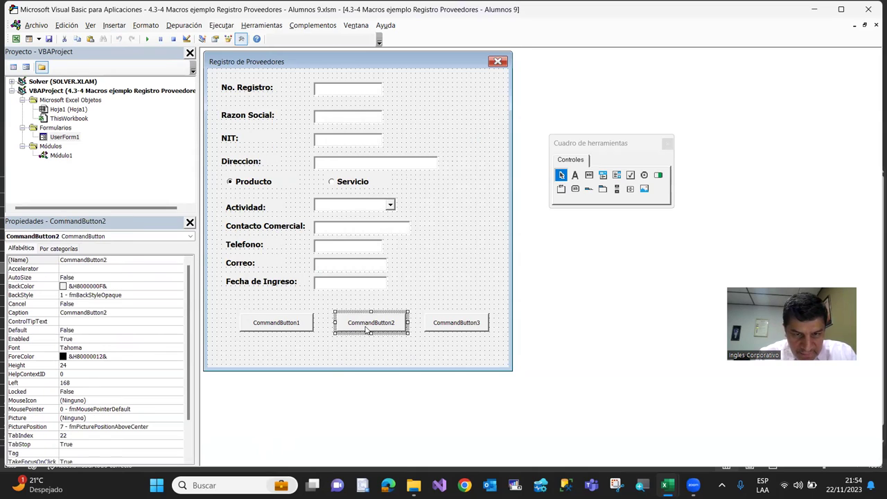
{"action": "left_click", "coordinate": [437, 326]}
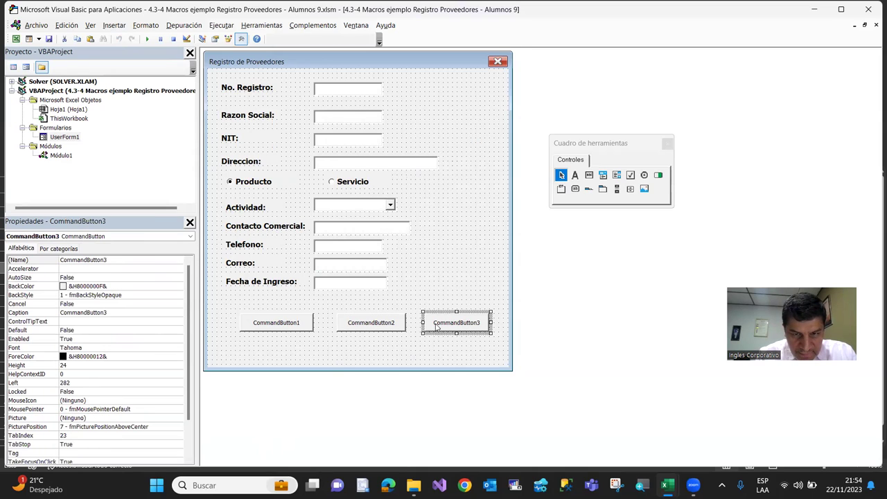
{"action": "left_click", "coordinate": [292, 332]}
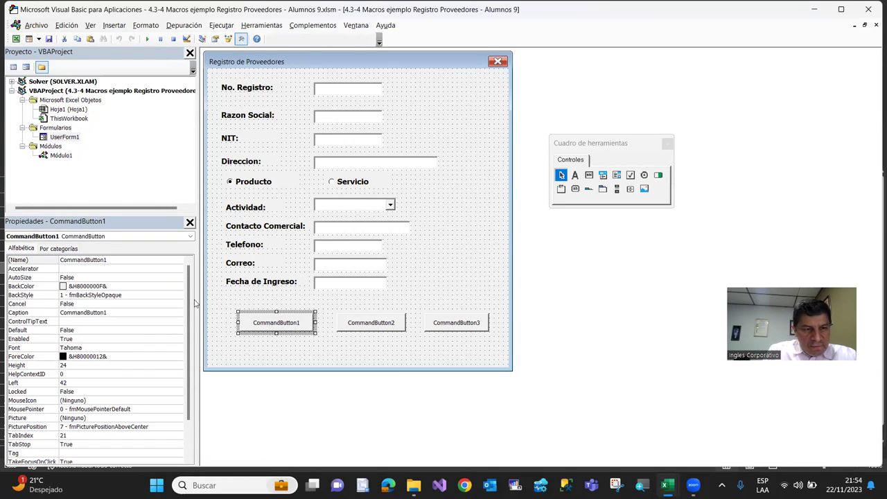
{"action": "left_click", "coordinate": [41, 313]}
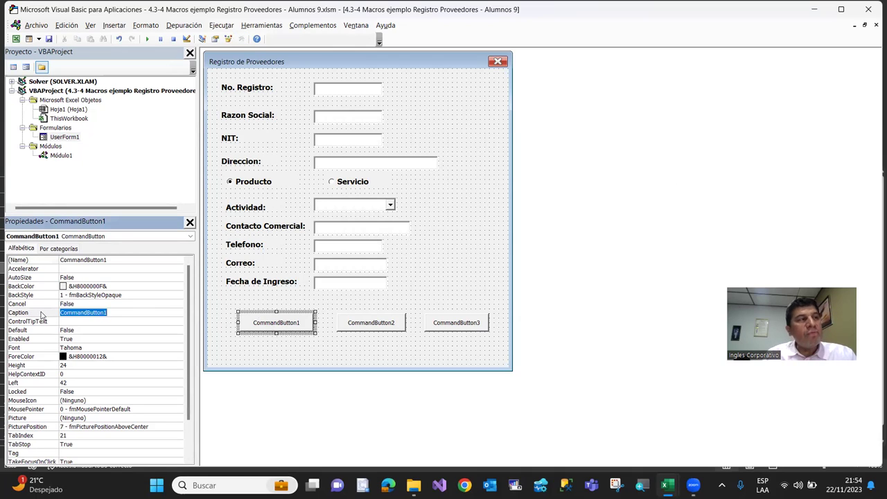
{"action": "type", "text": "Aceptar"}
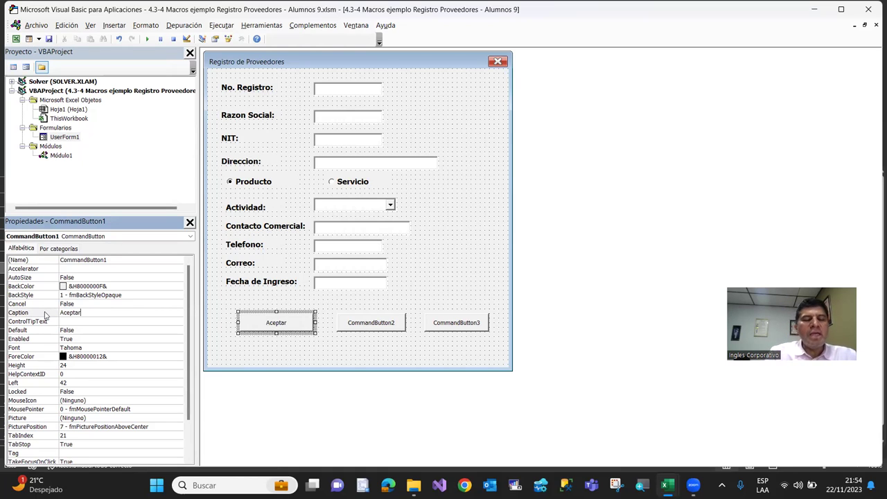
{"action": "left_click", "coordinate": [225, 338]}
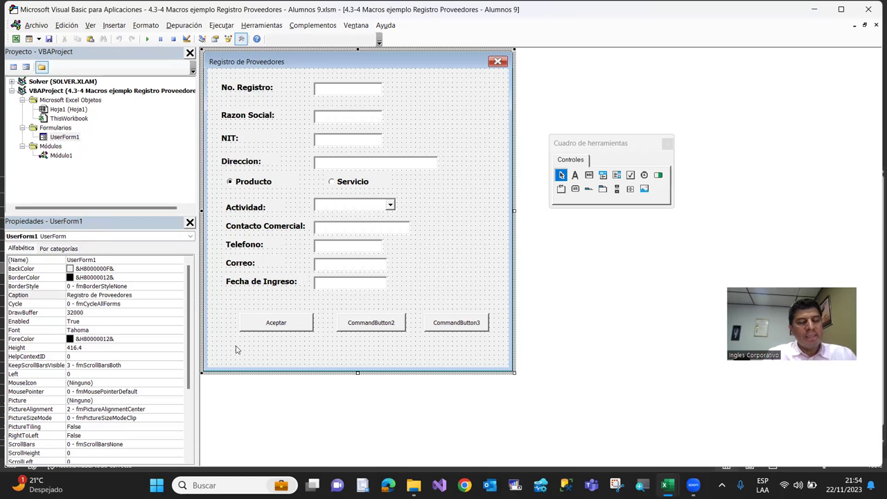
- Set the Aceptar button's (Name) to cmdAceptar
{"action": "left_click", "coordinate": [255, 332]}
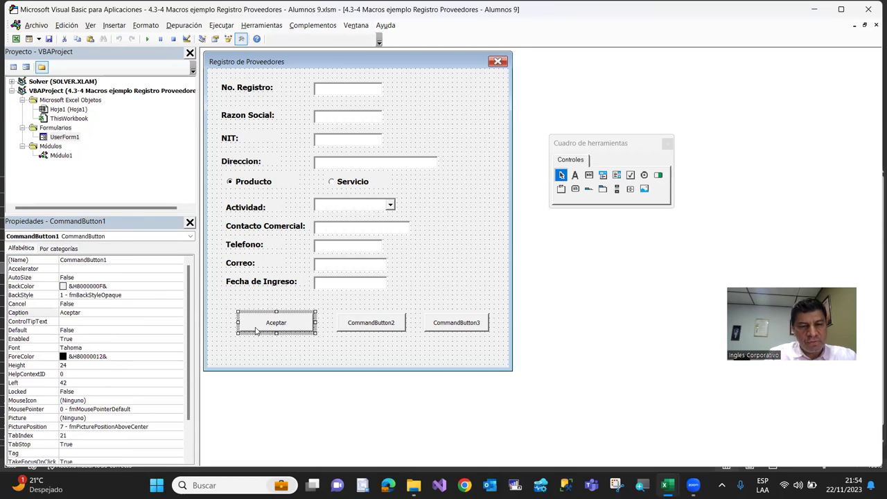
{"action": "left_click", "coordinate": [50, 263]}
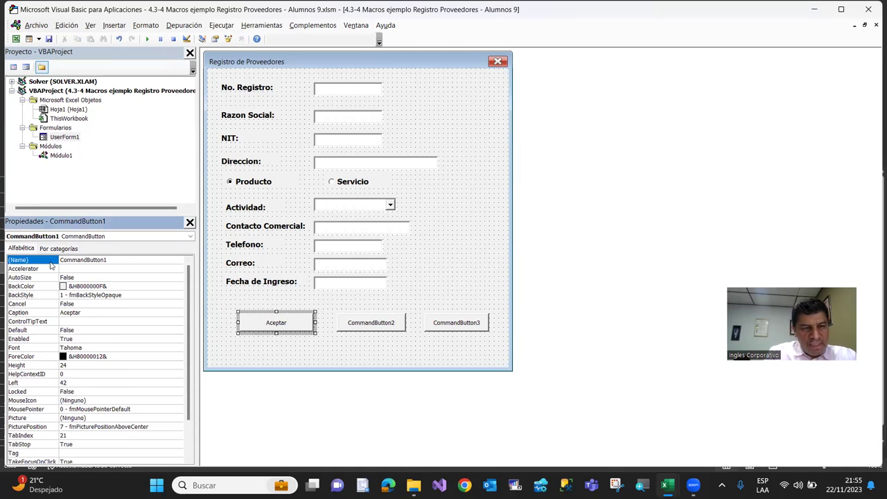
{"action": "type", "text": "cmdAcept"}
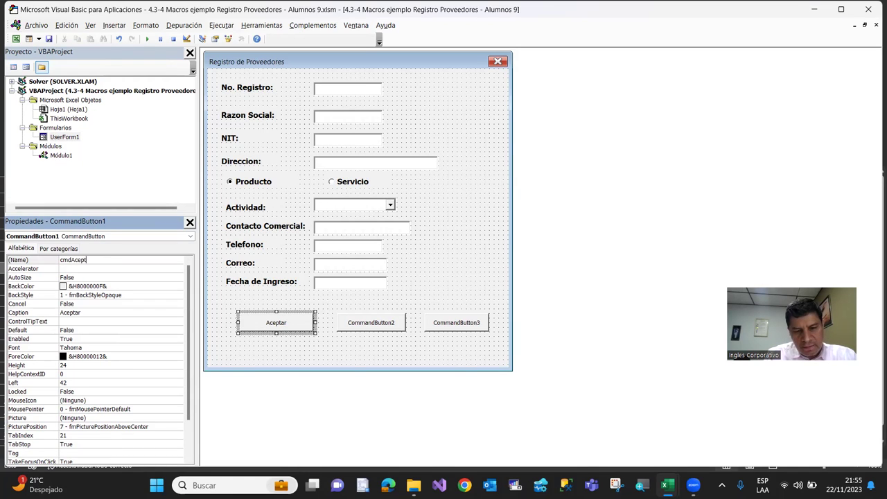
{"action": "key", "text": "Return"}
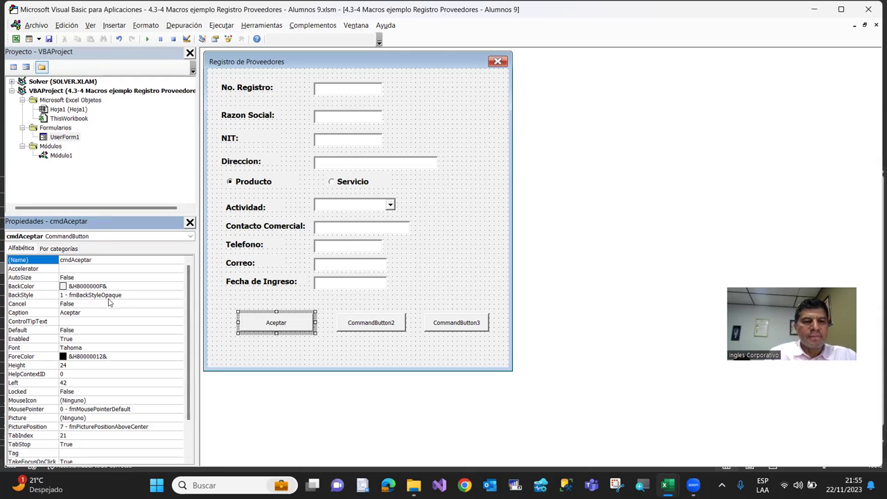
{"action": "left_click", "coordinate": [29, 315]}
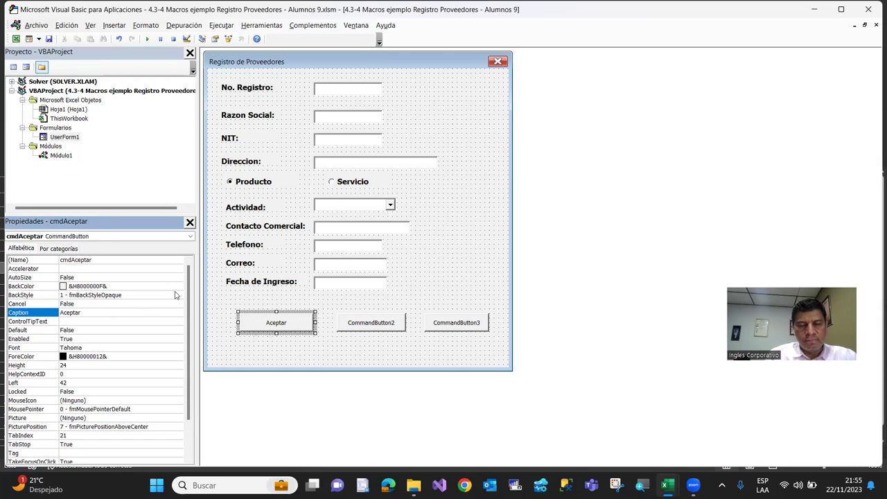
{"action": "left_click", "coordinate": [368, 324]}
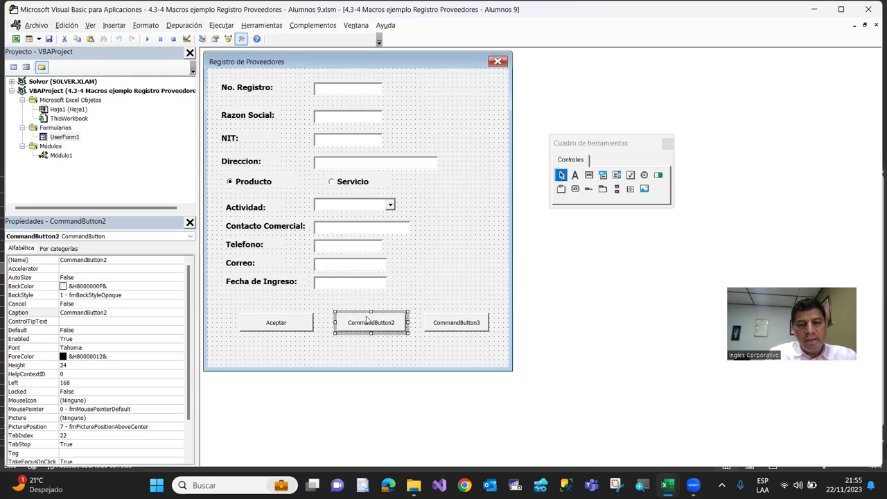
- Set the second button's Caption to Nuevo
{"action": "left_click", "coordinate": [38, 316]}
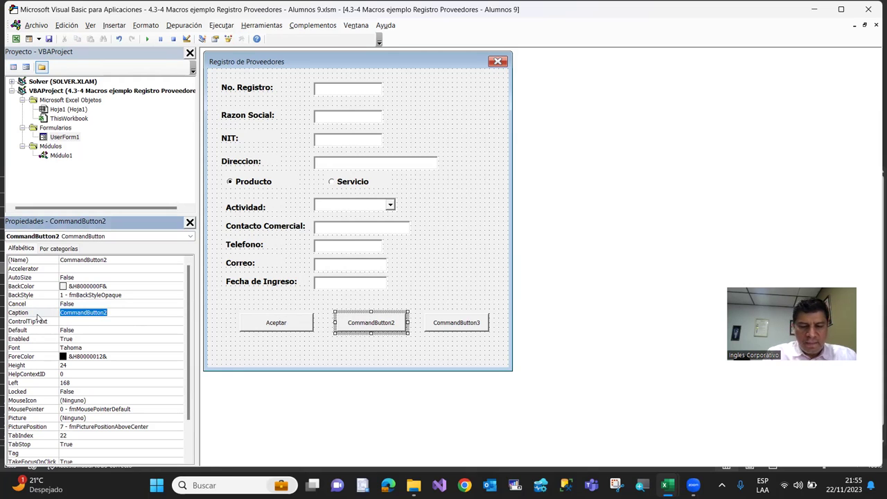
{"action": "type", "text": "Nuevo"}
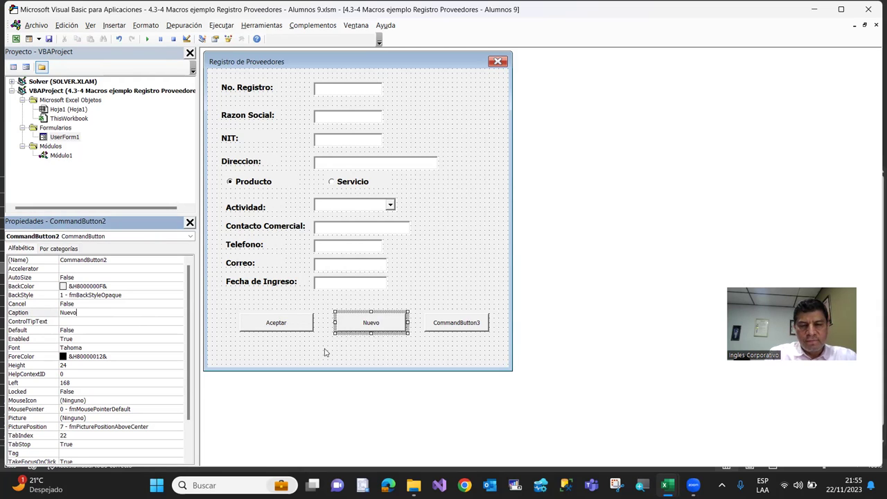
{"action": "key", "text": "Return"}
{"action": "left_click", "coordinate": [359, 327]}
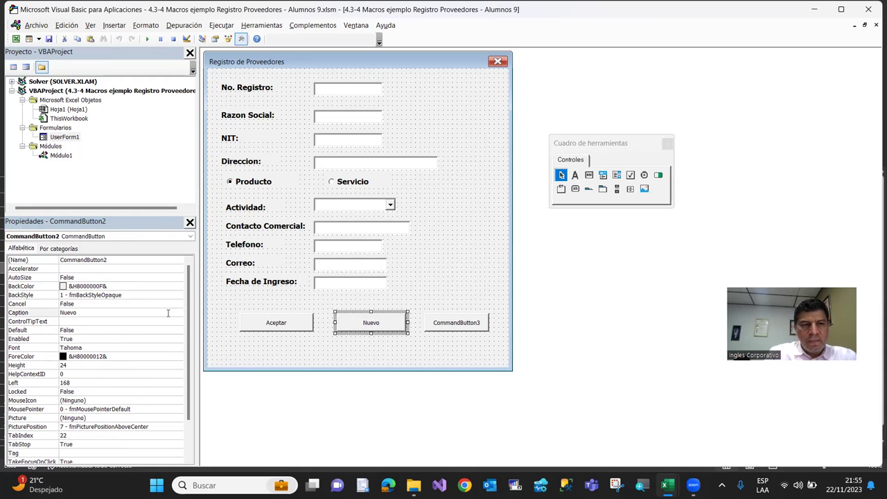
- Set the Nuevo button's (Name) to cmdNuevo
{"action": "left_click", "coordinate": [49, 264]}
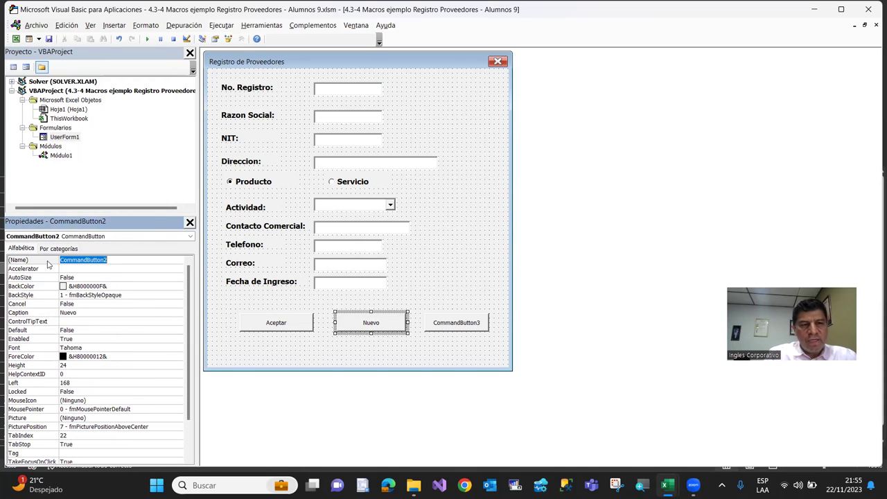
{"action": "type", "text": "cmdNuevo"}
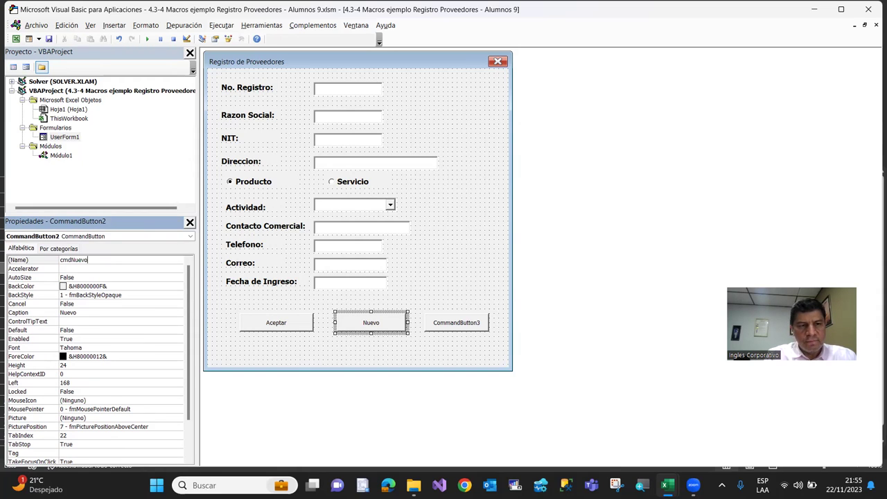
{"action": "left_click", "coordinate": [49, 264]}
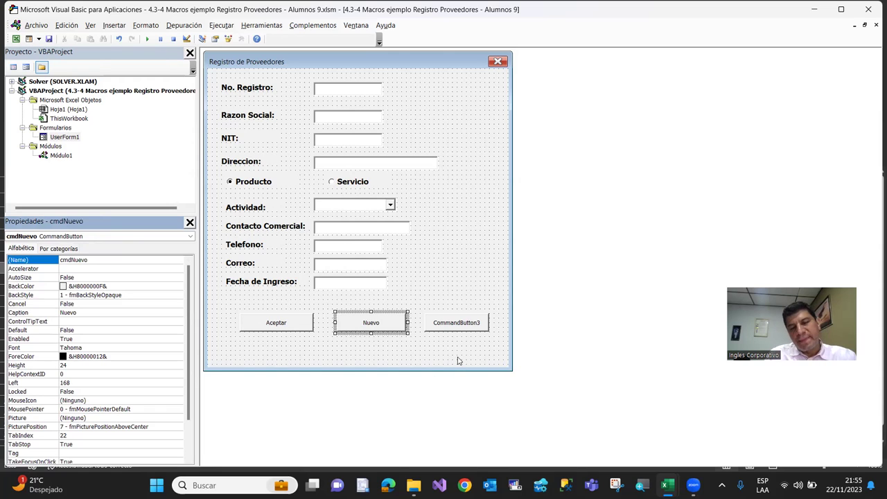
{"action": "left_click", "coordinate": [451, 329]}
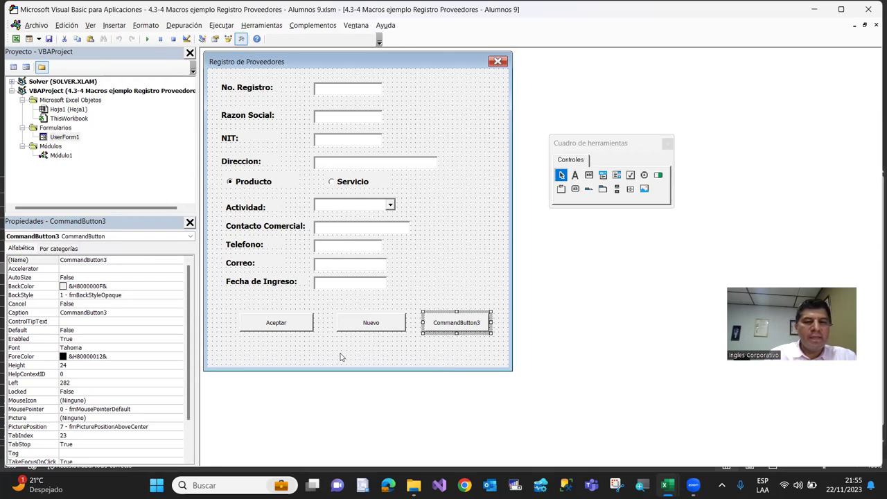
- Set the third button's Caption to Cancelar
{"action": "left_click", "coordinate": [39, 313]}
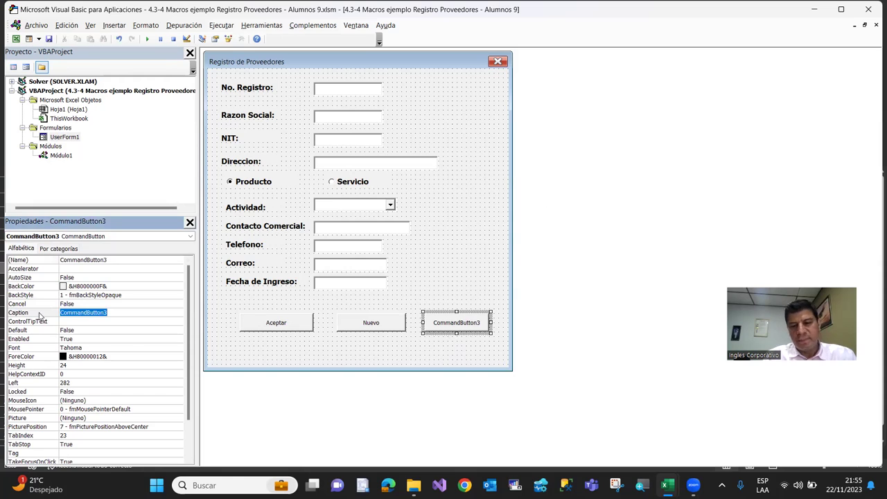
{"action": "type", "text": "Cancelar"}
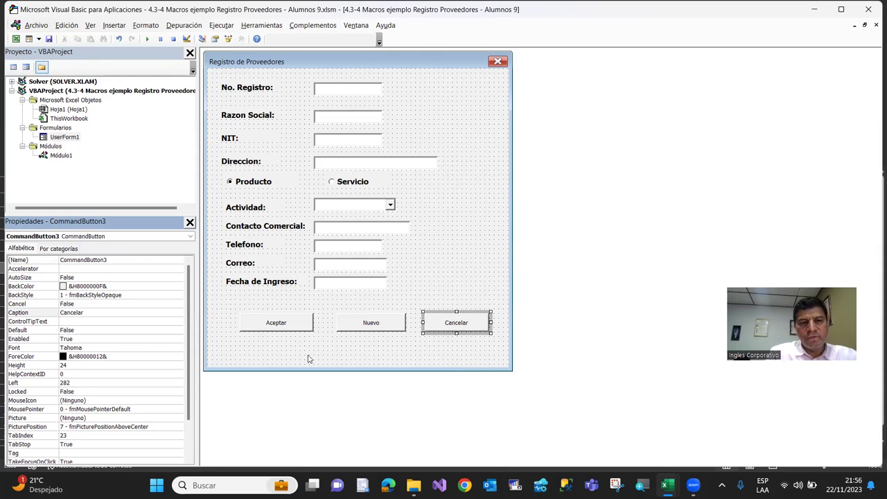
{"action": "left_click", "coordinate": [373, 349]}
{"action": "left_click", "coordinate": [442, 327]}
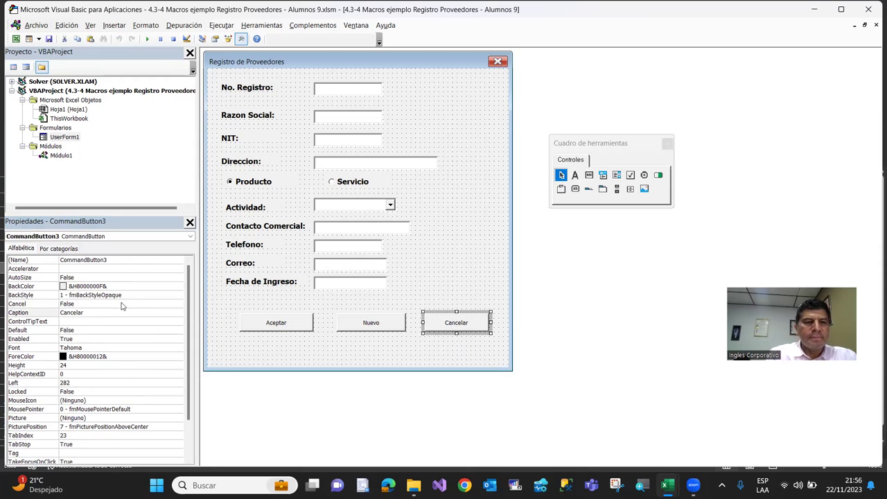
- Set the Cancelar button's (Name) to cmdCancelar
{"action": "left_click", "coordinate": [40, 261]}
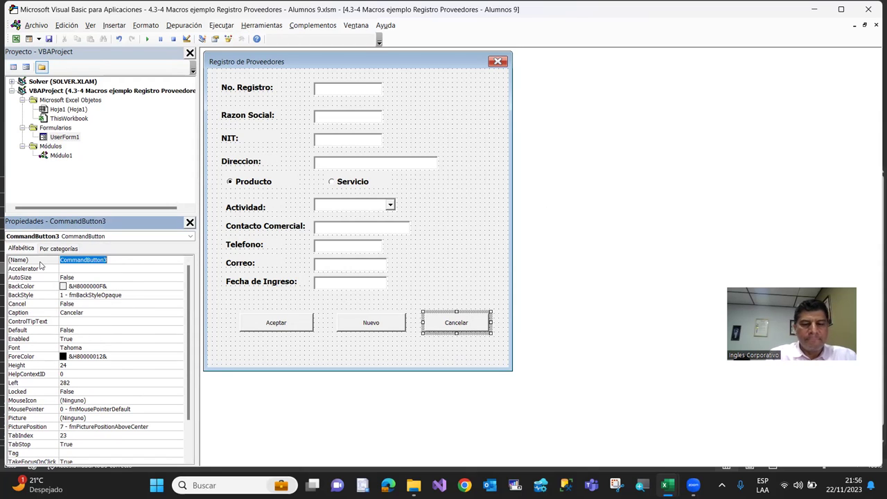
{"action": "type", "text": "cmdCancelar"}
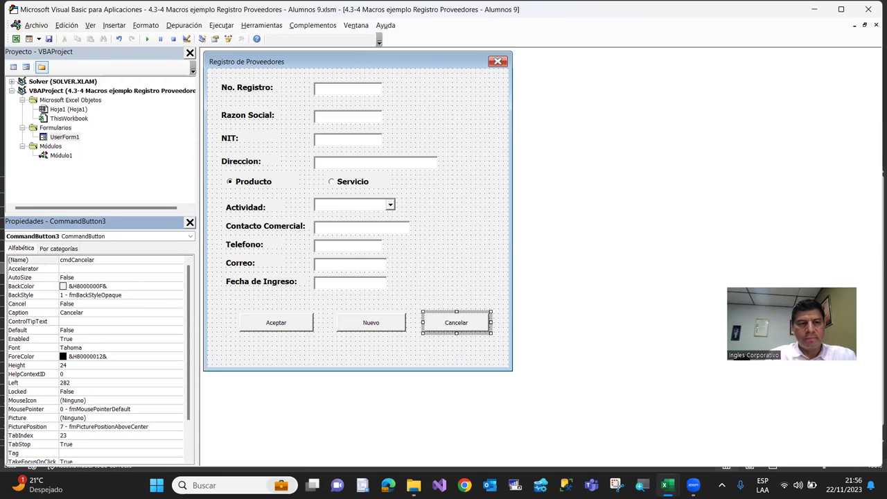
{"action": "left_click", "coordinate": [402, 354]}
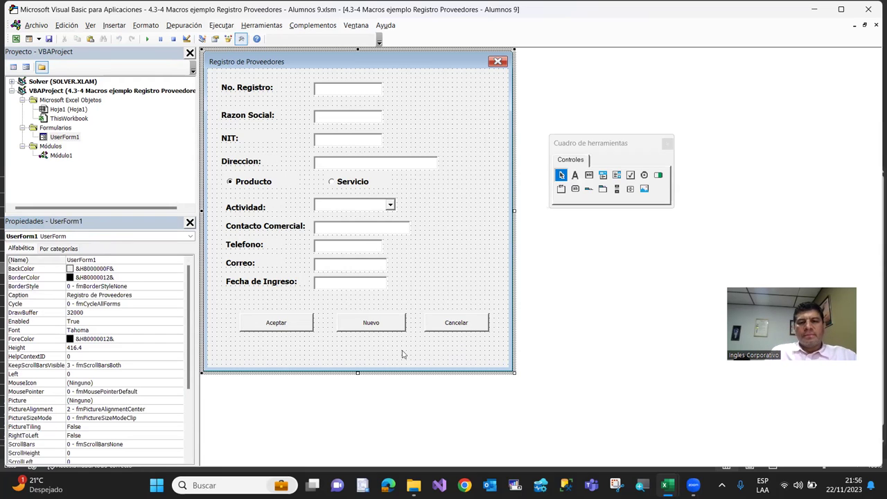
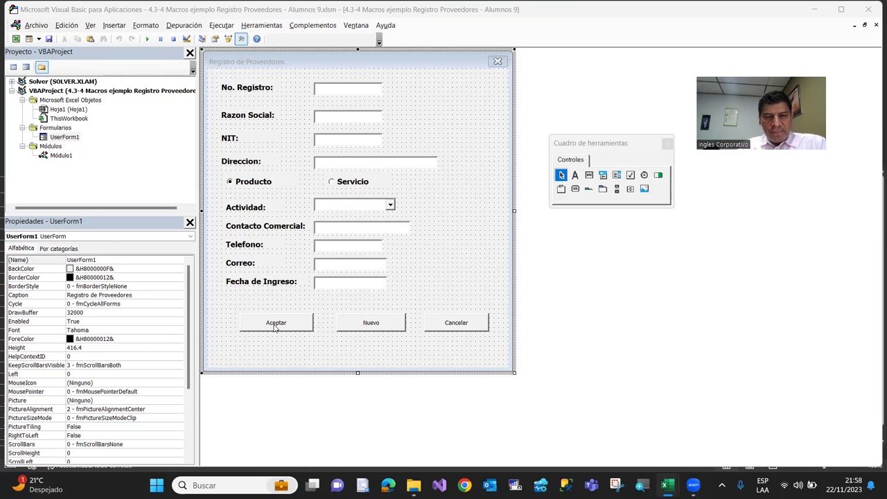
- Create an empty cmdAceptar_Click procedure for the Aceptar button with blank lines inside
{"action": "double_click", "coordinate": [276, 326]}
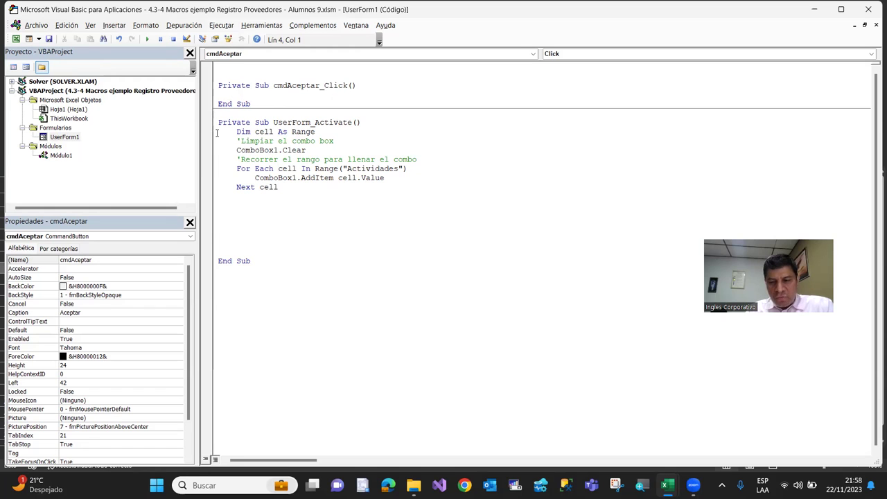
{"action": "key", "text": "Return"}
{"action": "key", "text": "Return"}
{"action": "key", "text": "Return"}
{"action": "key", "text": "Return"}
{"action": "key", "text": "Return"}
{"action": "key", "text": "Return"}
{"action": "left_click", "coordinate": [298, 99]}
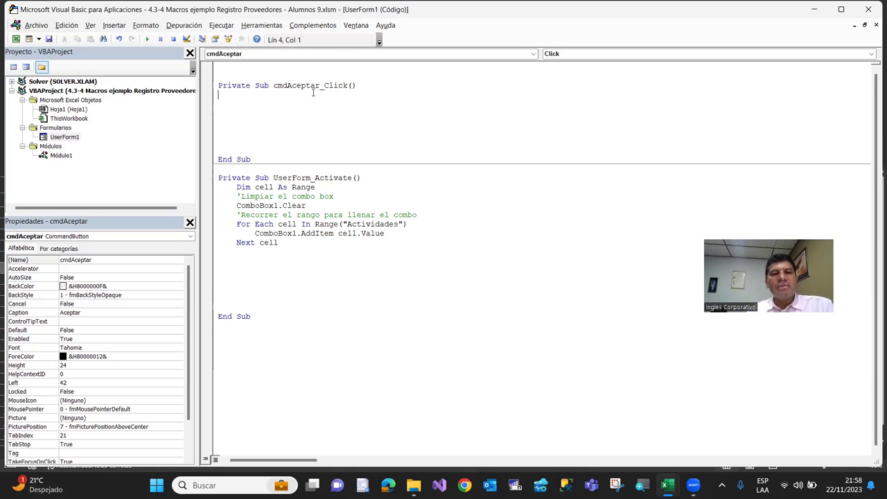
- Launch the Registro de Proveedores form from the sheet and test the Aceptar button repeatedly
{"action": "left_click", "coordinate": [17, 40]}
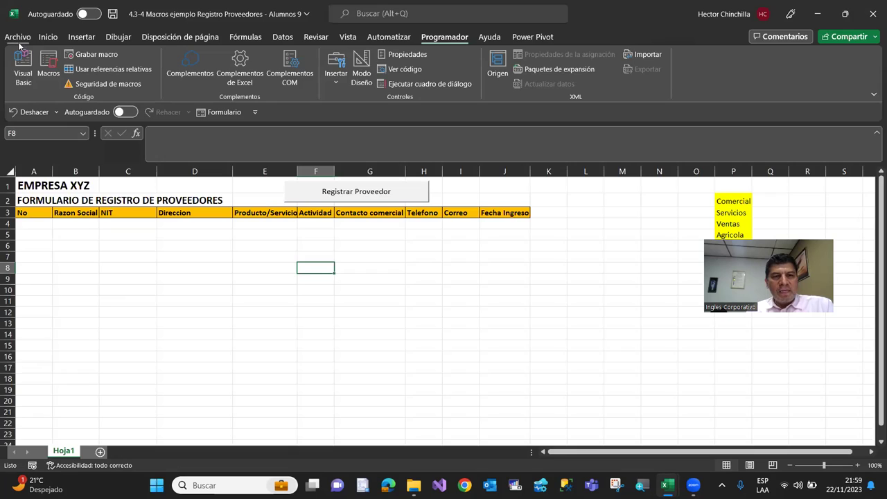
{"action": "left_click", "coordinate": [323, 193]}
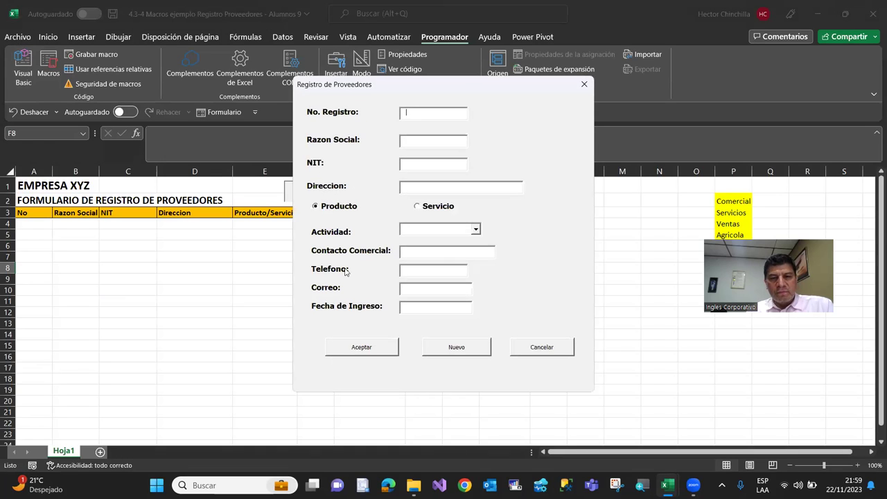
{"action": "left_click", "coordinate": [360, 351]}
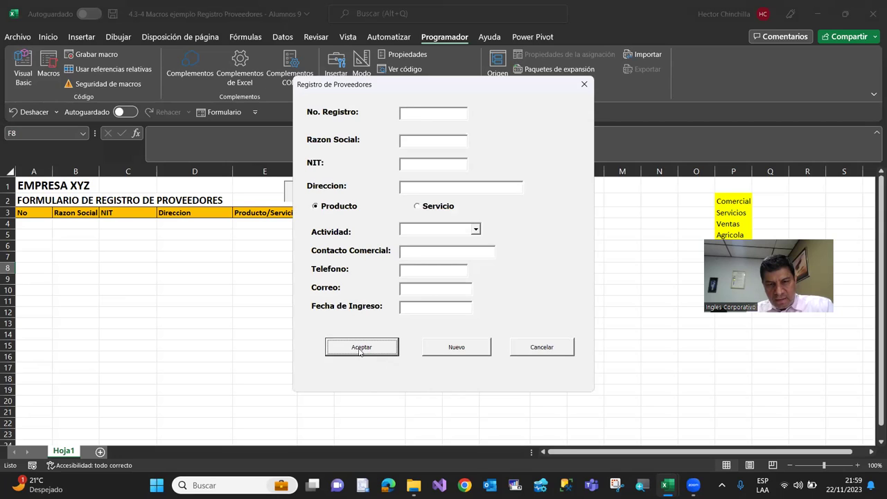
{"action": "left_click", "coordinate": [360, 352]}
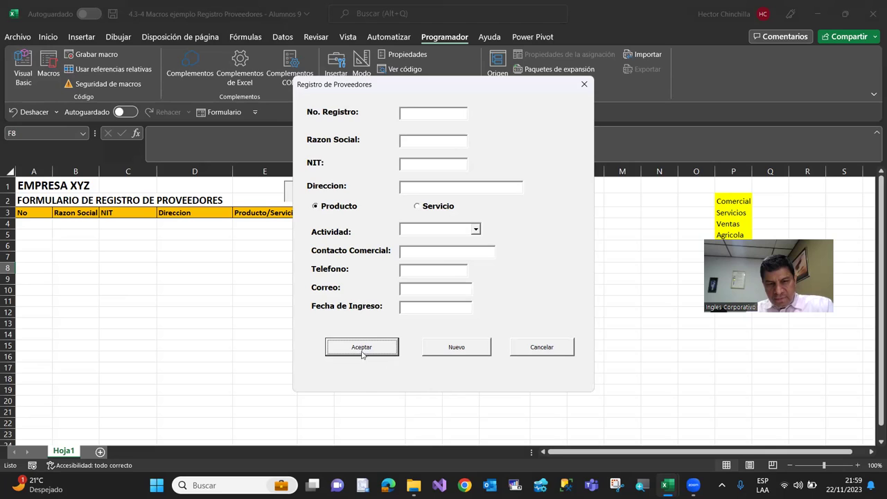
{"action": "left_click", "coordinate": [361, 349]}
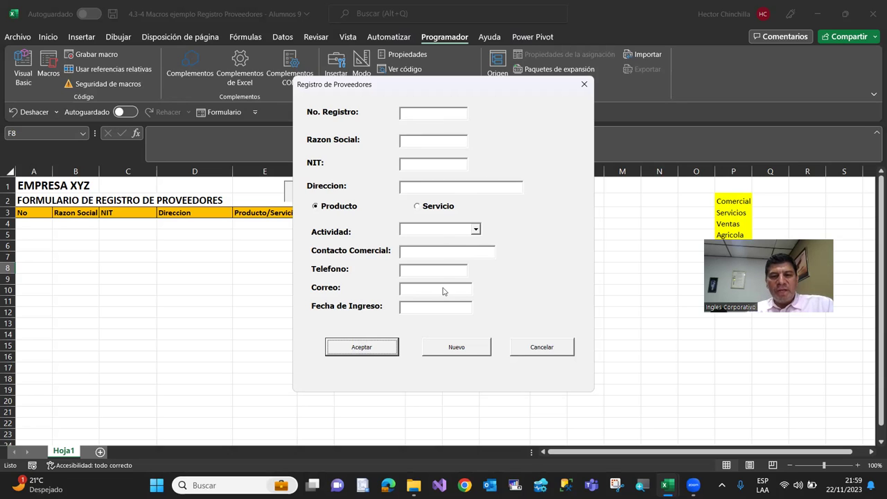
{"action": "left_click", "coordinate": [366, 354]}
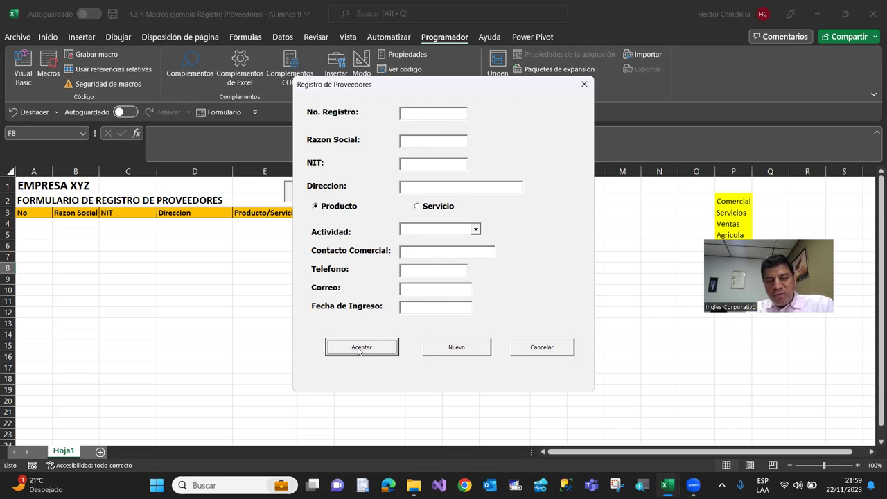
- Test Nuevo, Cancelar and Aceptar, close the form and return to the VBA editor
{"action": "left_click", "coordinate": [448, 354]}
{"action": "left_click", "coordinate": [544, 352]}
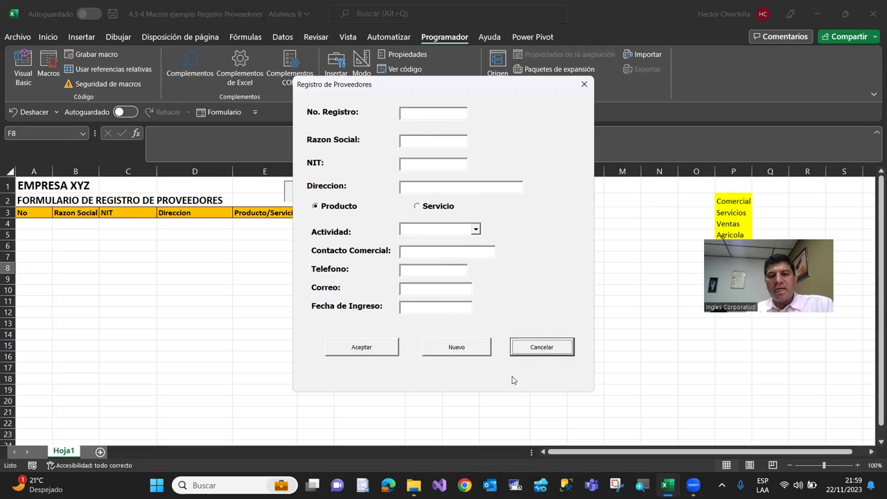
{"action": "left_click", "coordinate": [463, 354]}
{"action": "left_click", "coordinate": [379, 355]}
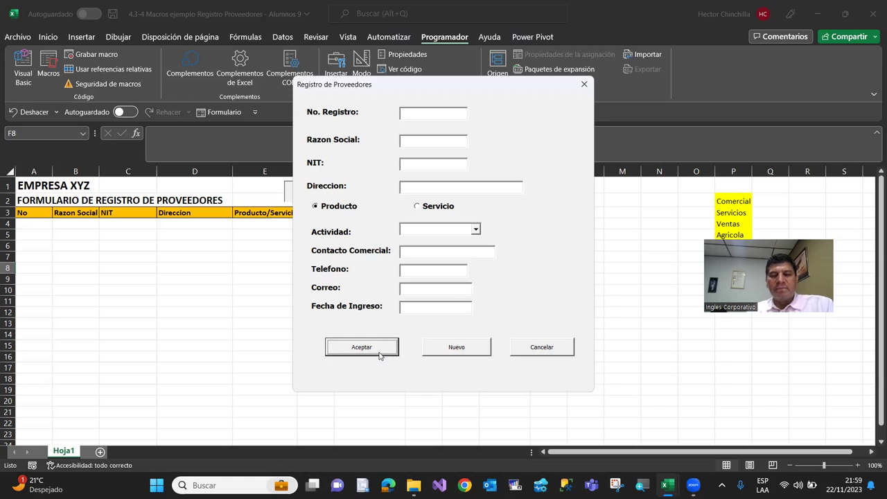
{"action": "left_click", "coordinate": [584, 84]}
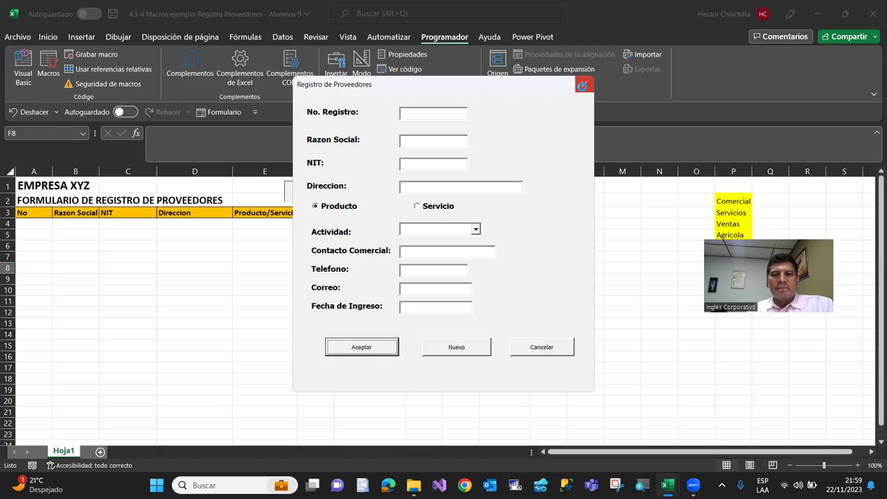
{"action": "left_click", "coordinate": [18, 72]}
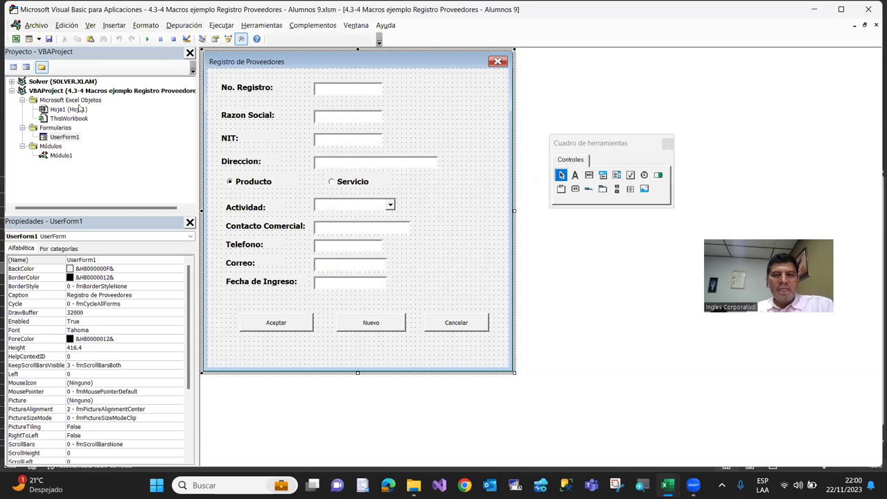
- Review the Aceptar button's event list keeping Click, then relaunch the supplier form in Excel
{"action": "double_click", "coordinate": [283, 325]}
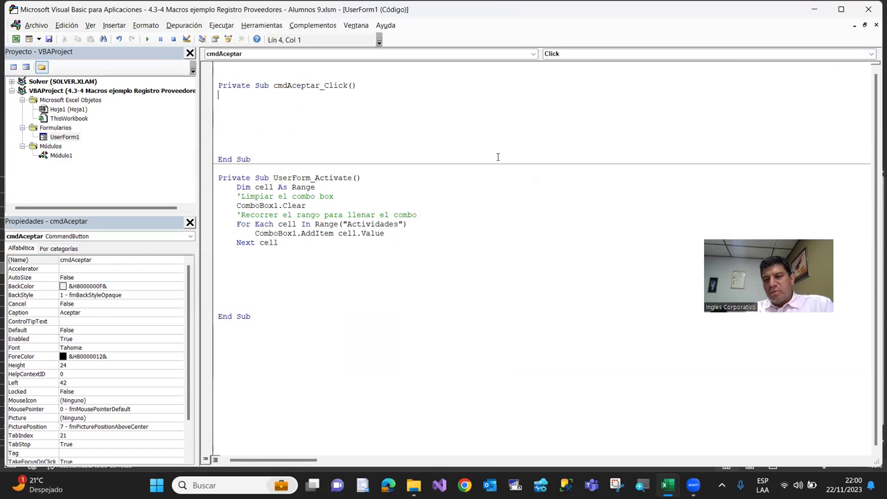
{"action": "left_click", "coordinate": [872, 53]}
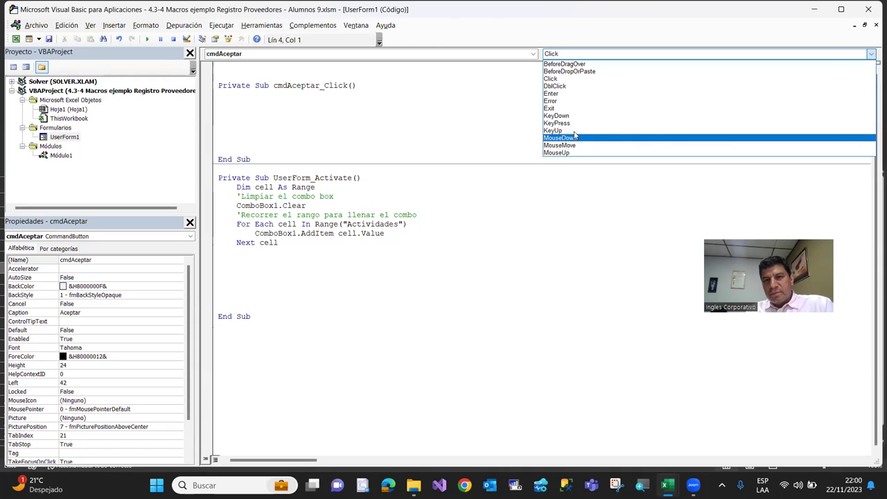
{"action": "left_click", "coordinate": [246, 91]}
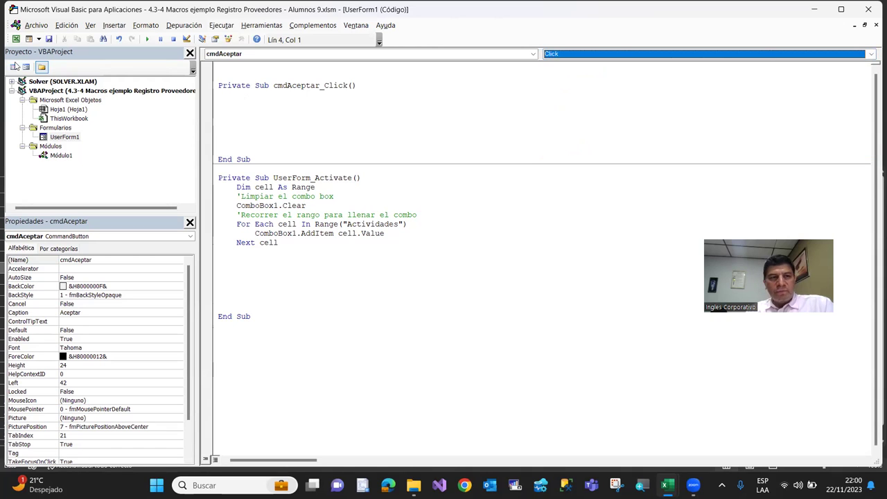
{"action": "left_click", "coordinate": [15, 38]}
{"action": "left_click", "coordinate": [336, 187]}
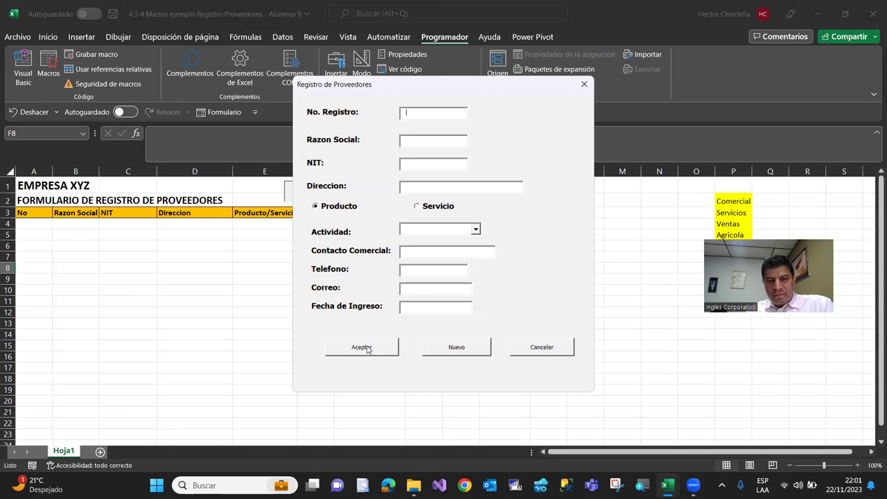
- Test Aceptar on the running supplier form, close it and reopen the UserForm1 designer
{"action": "left_click", "coordinate": [360, 352]}
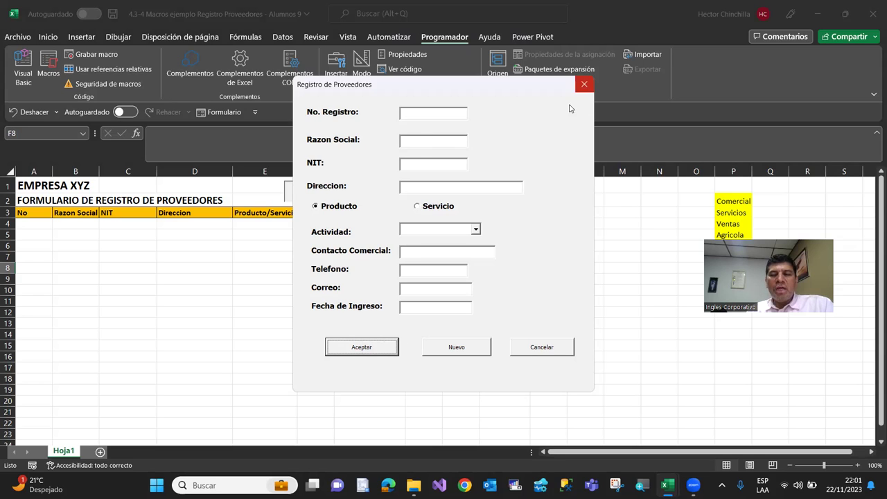
{"action": "left_click", "coordinate": [584, 84]}
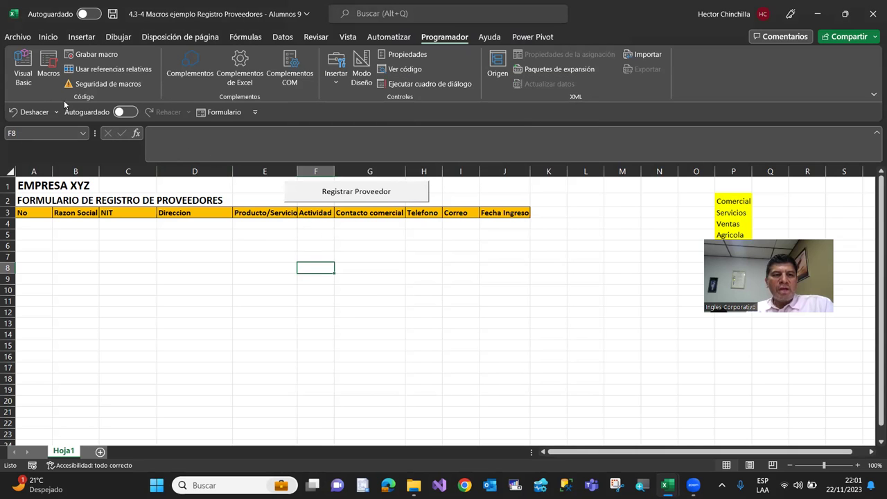
{"action": "left_click", "coordinate": [24, 73]}
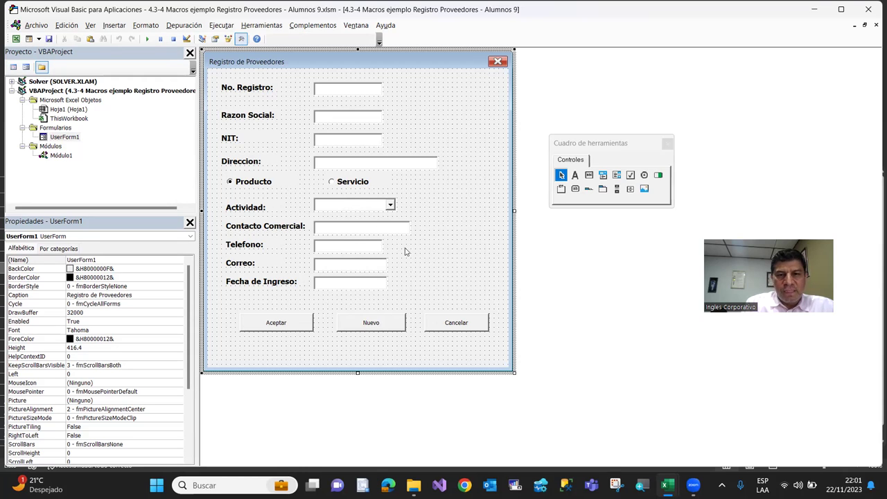
- Delete the blank lines inside cmdAceptar_Click, leaving it empty, then return to Excel
{"action": "double_click", "coordinate": [274, 329]}
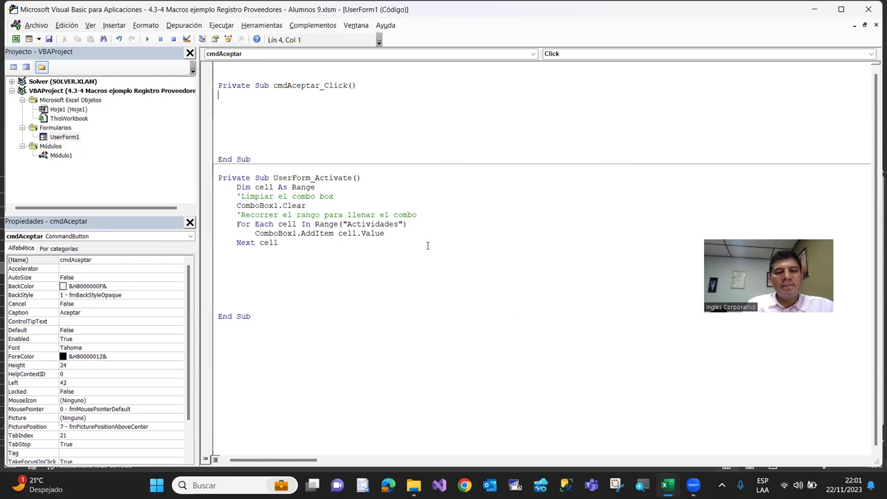
{"action": "left_click", "coordinate": [293, 178]}
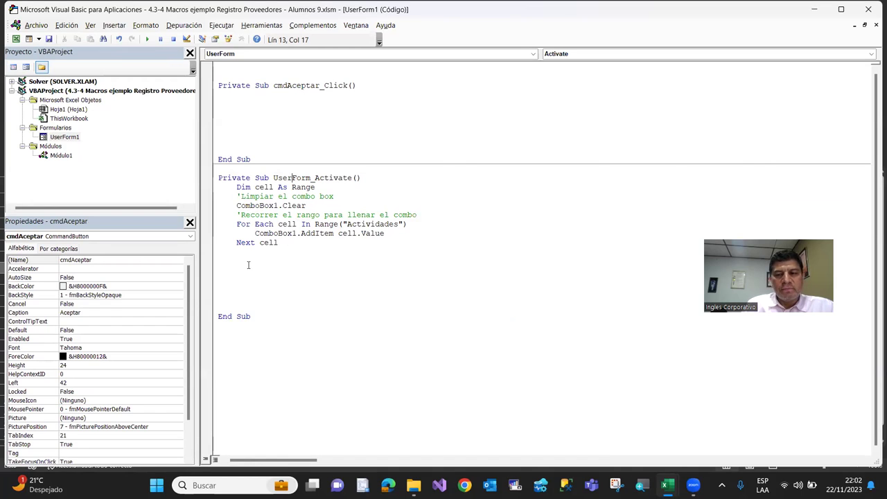
{"action": "left_click", "coordinate": [236, 104]}
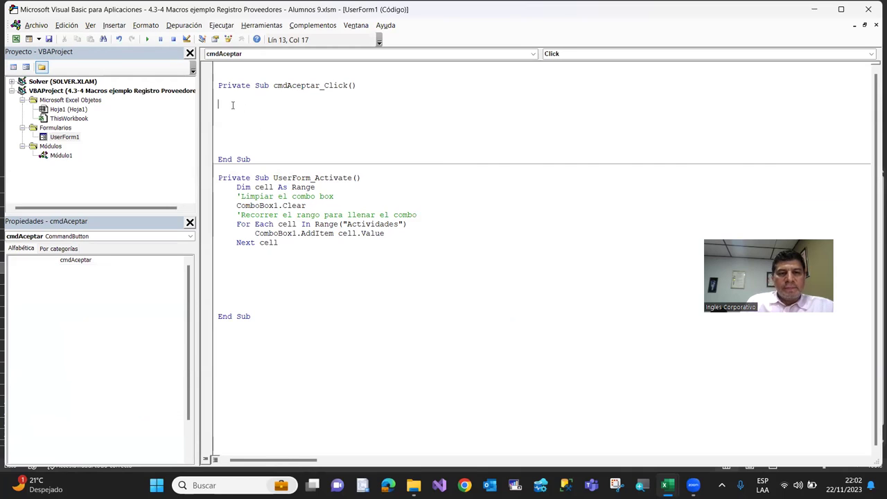
{"action": "key", "text": "shift+Down"}
{"action": "key", "text": "shift+Down"}
{"action": "key", "text": "shift+Down"}
{"action": "key", "text": "shift+Down"}
{"action": "key", "text": "shift+Down"}
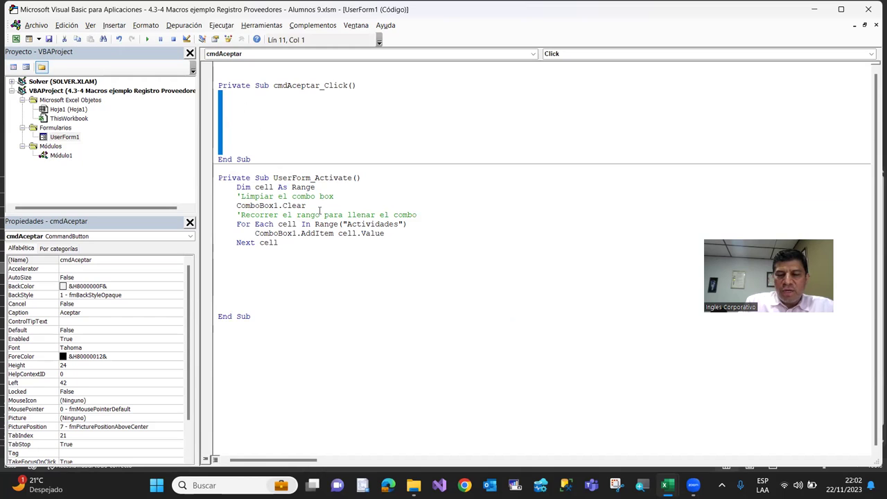
{"action": "key", "text": "ctrl+Up"}
{"action": "key", "text": "shift+Down"}
{"action": "key", "text": "shift+Down"}
{"action": "key", "text": "shift+Down"}
{"action": "key", "text": "shift+Down"}
{"action": "key", "text": "shift+Down"}
{"action": "key", "text": "Delete"}
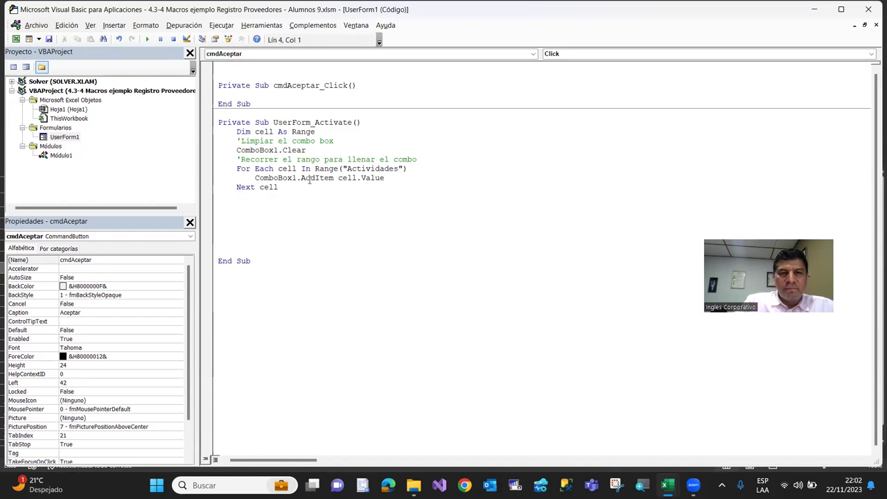
{"action": "left_click", "coordinate": [16, 40]}
- Open and close the Registro de Proveedores form, then save the workbook
{"action": "left_click", "coordinate": [336, 194]}
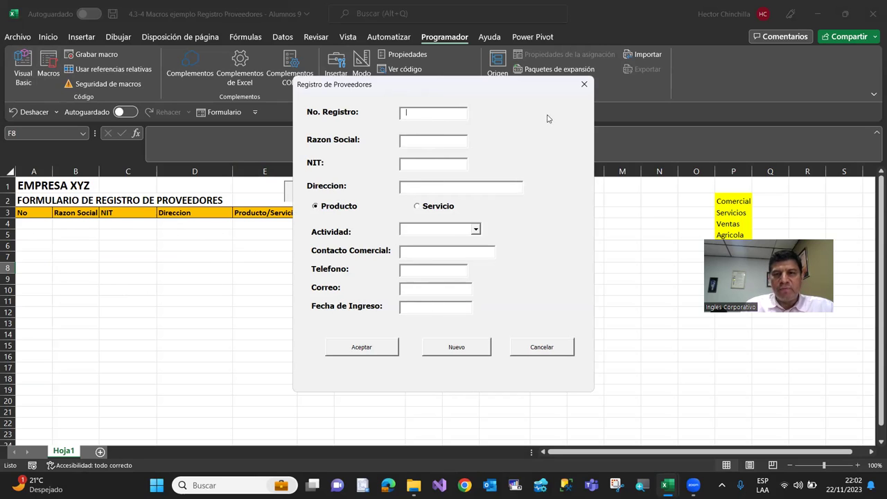
{"action": "left_click", "coordinate": [584, 84]}
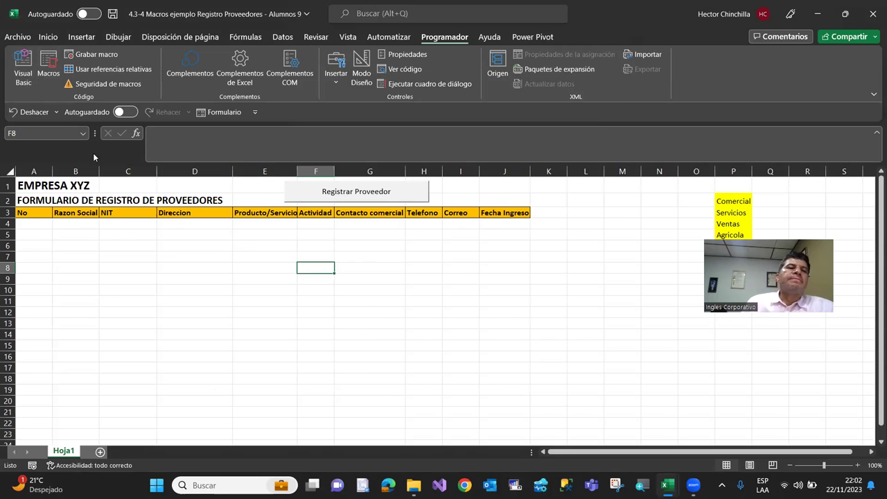
{"action": "left_click", "coordinate": [112, 14]}
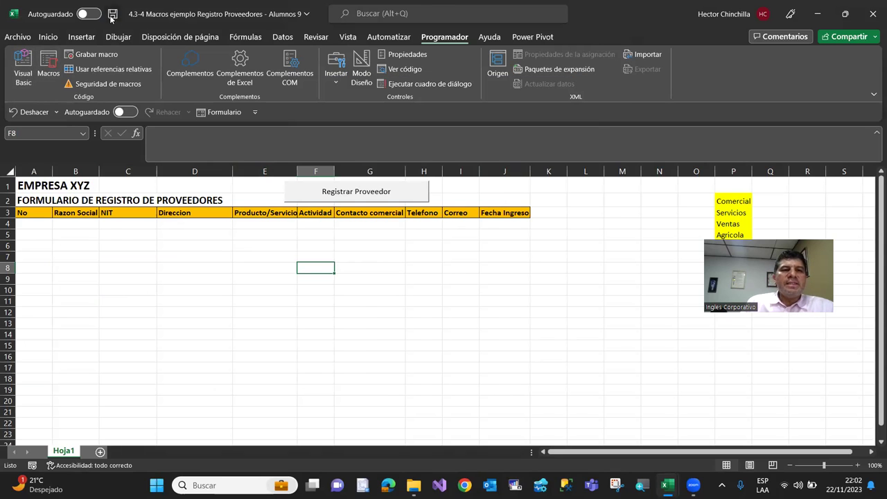